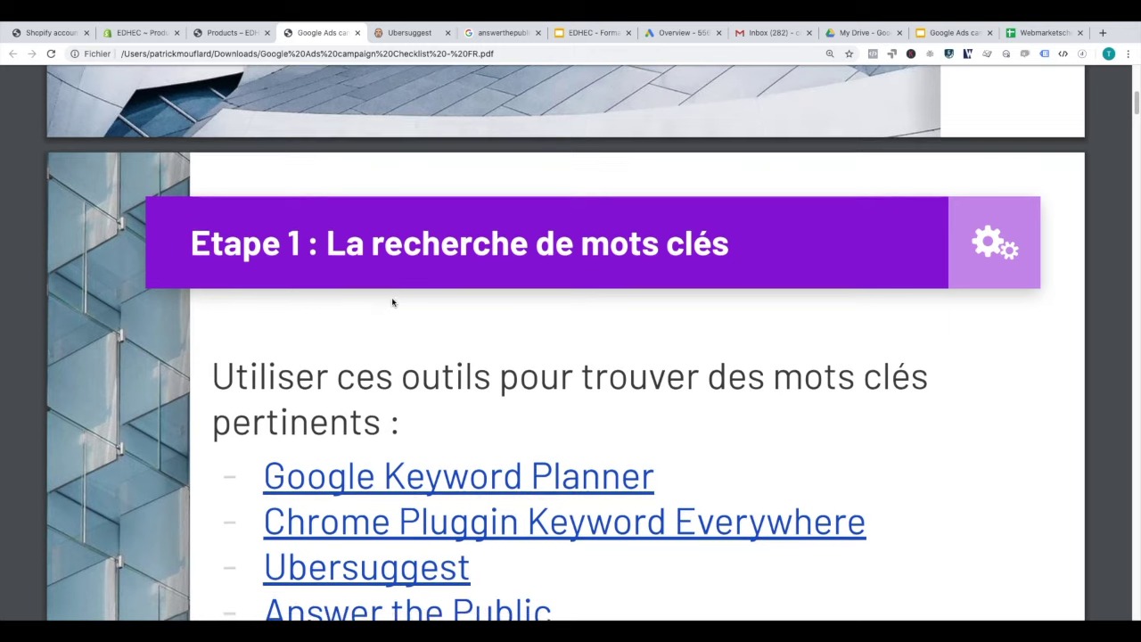
Review the checklist's step 1 keyword research tools down to SEMrush, and open Keyword Planner in Google Ads.
scroll(382, 339, down, 3)
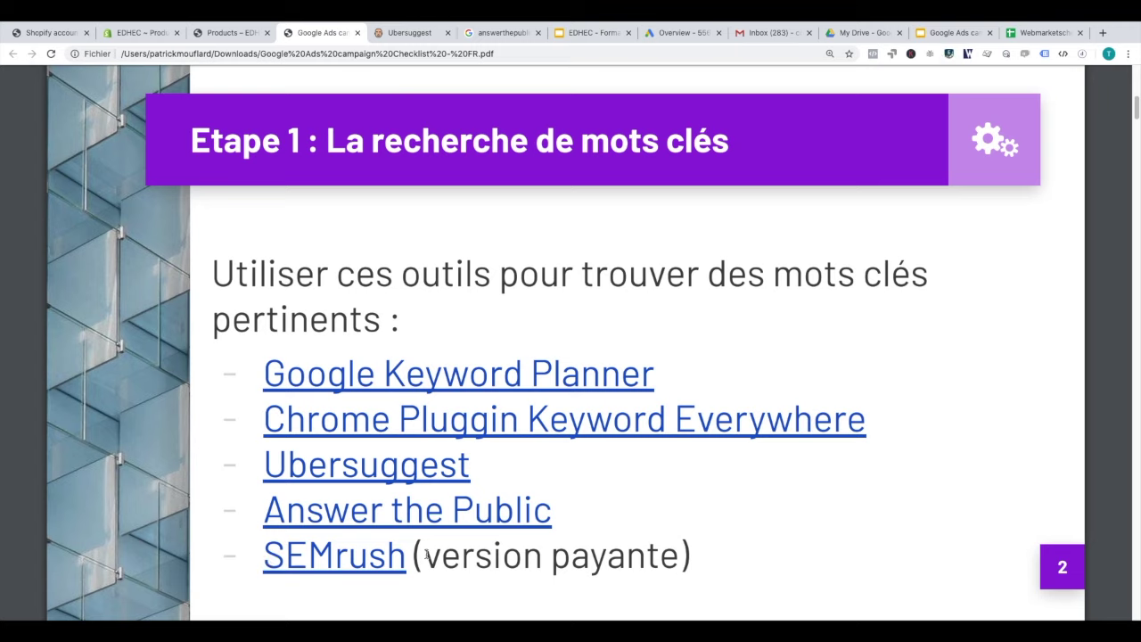
drag(427, 554, 674, 558)
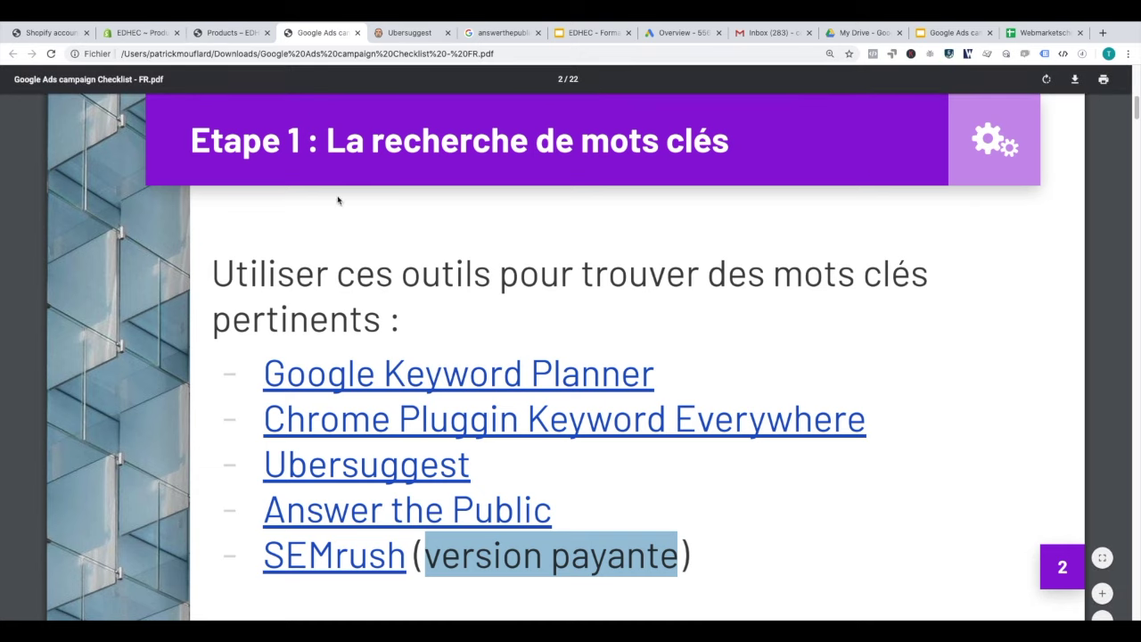
click(675, 33)
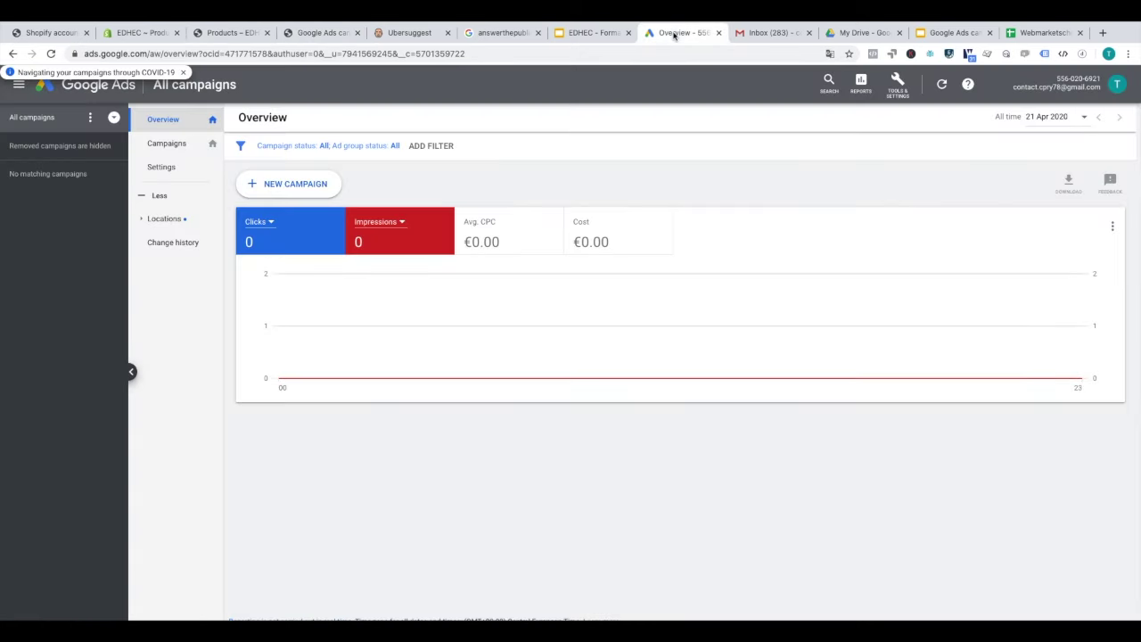
click(896, 85)
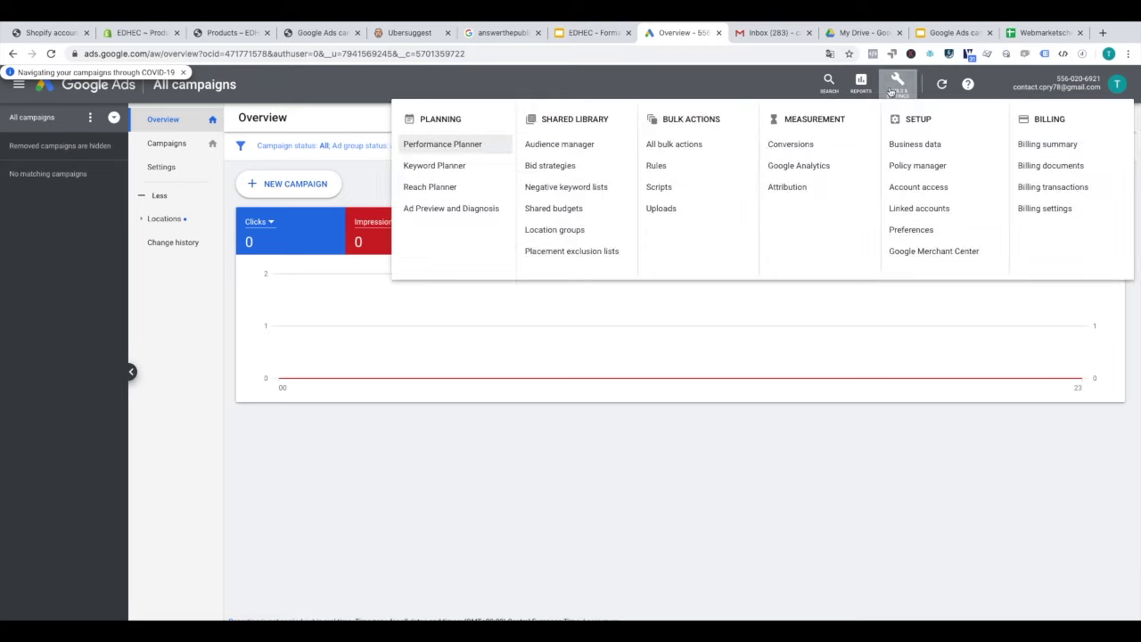
click(443, 169)
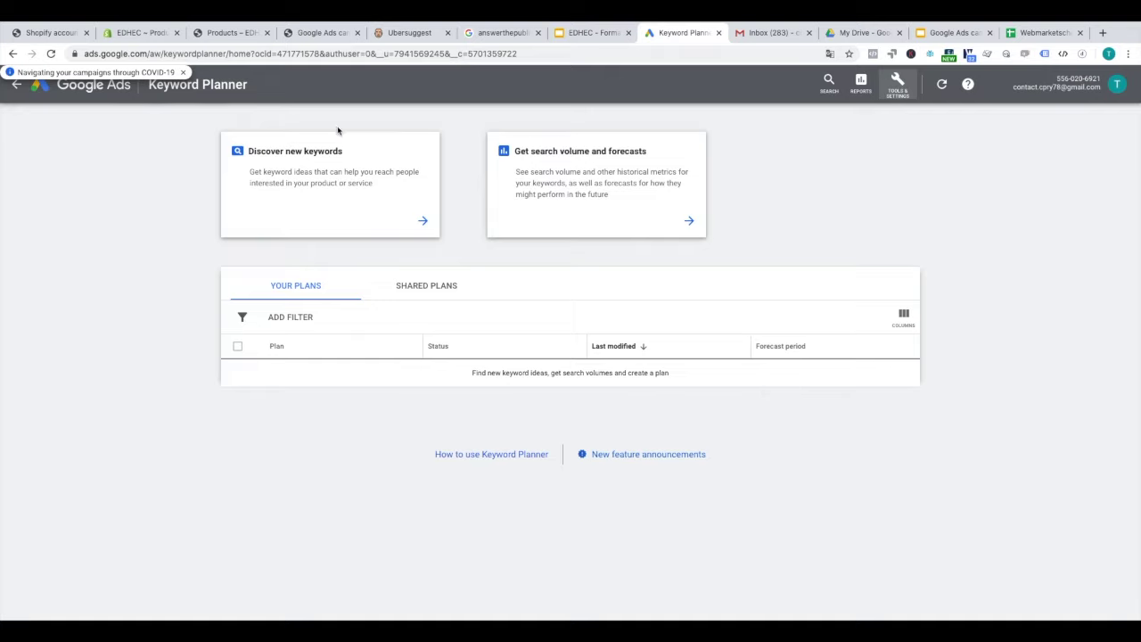
Check the product in the EDHEC shop catalog and discover new keyword ideas for "boite de boosters yugioh".
click(362, 167)
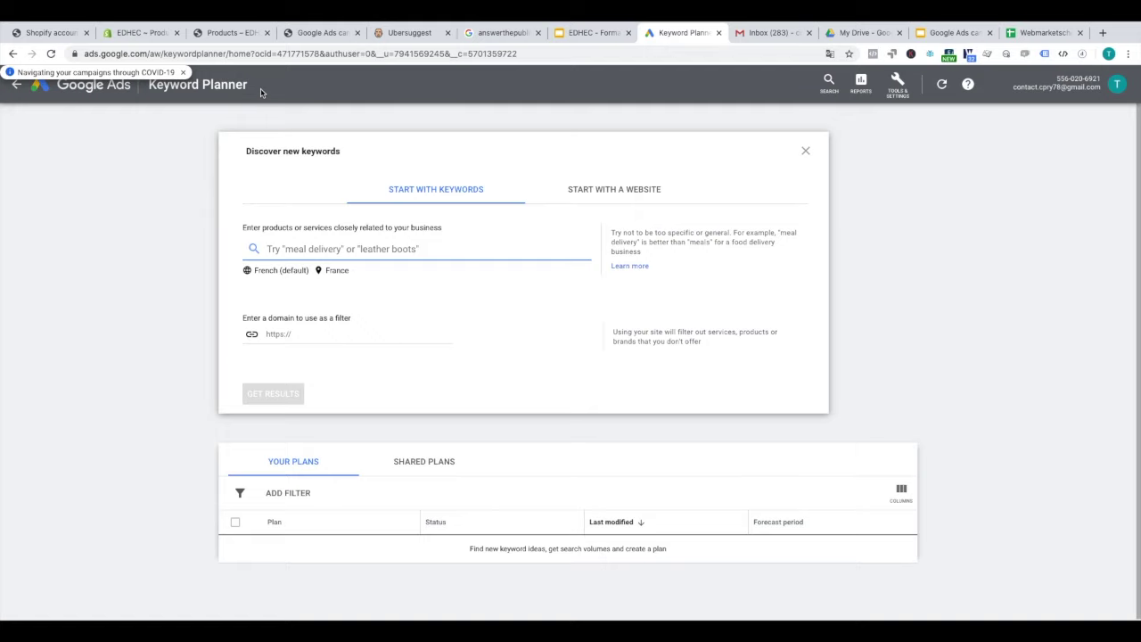
click(228, 33)
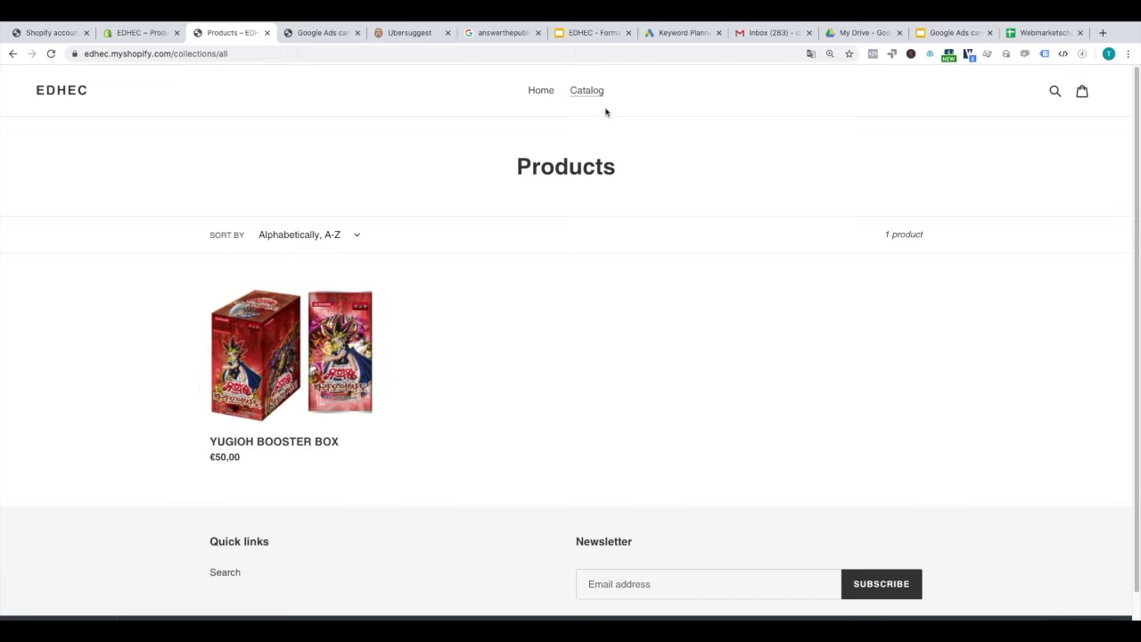
click(674, 34)
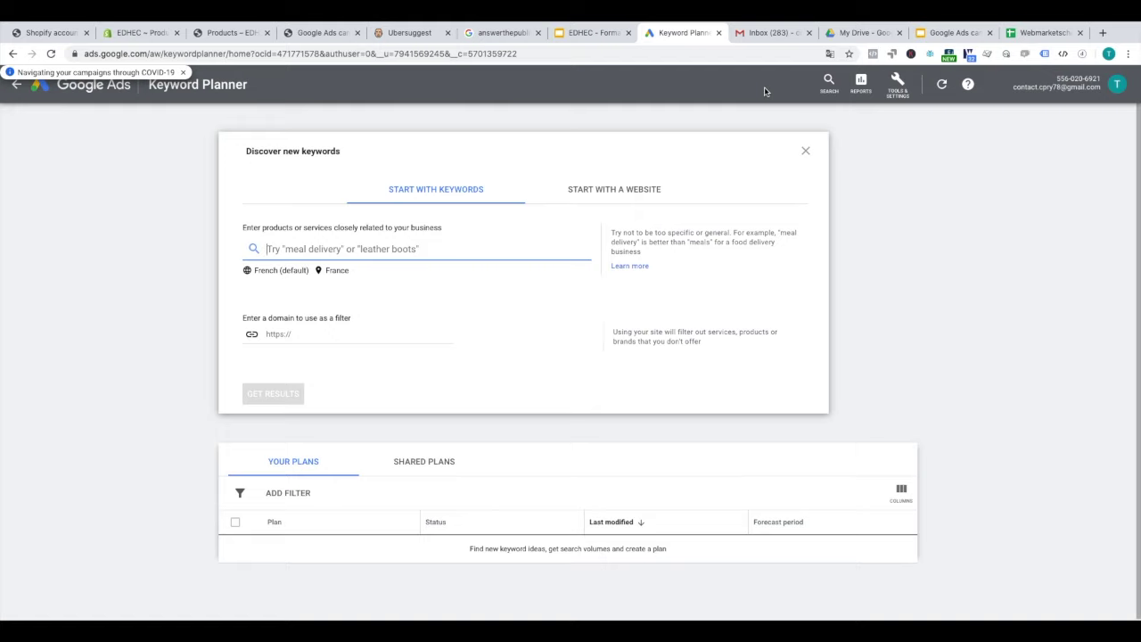
text(boite de )
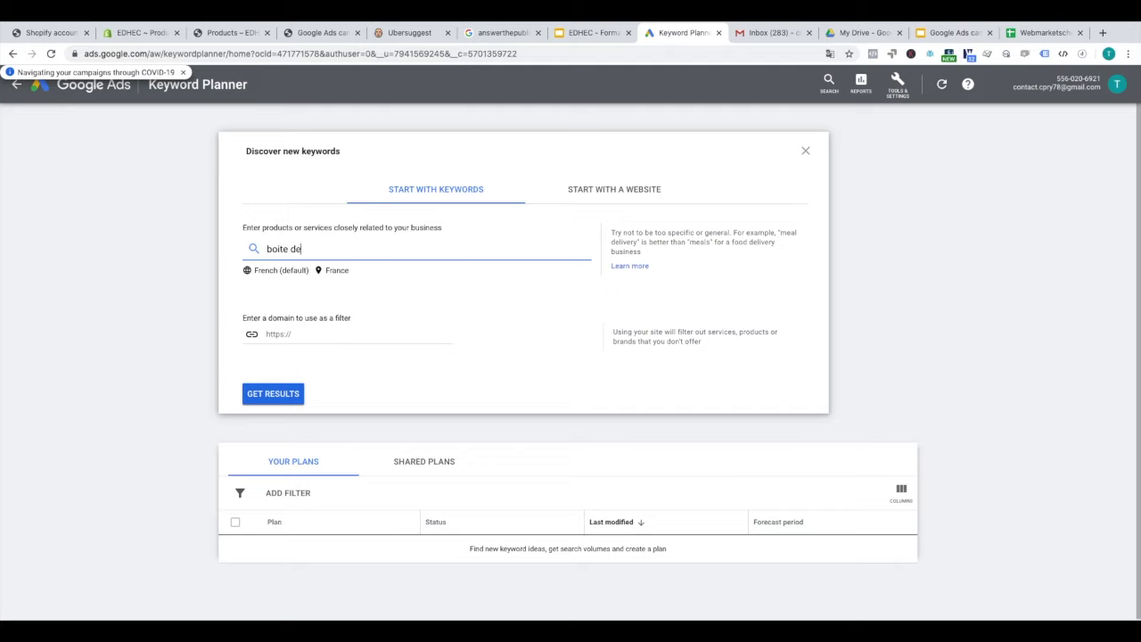
text(boosters yugioh)
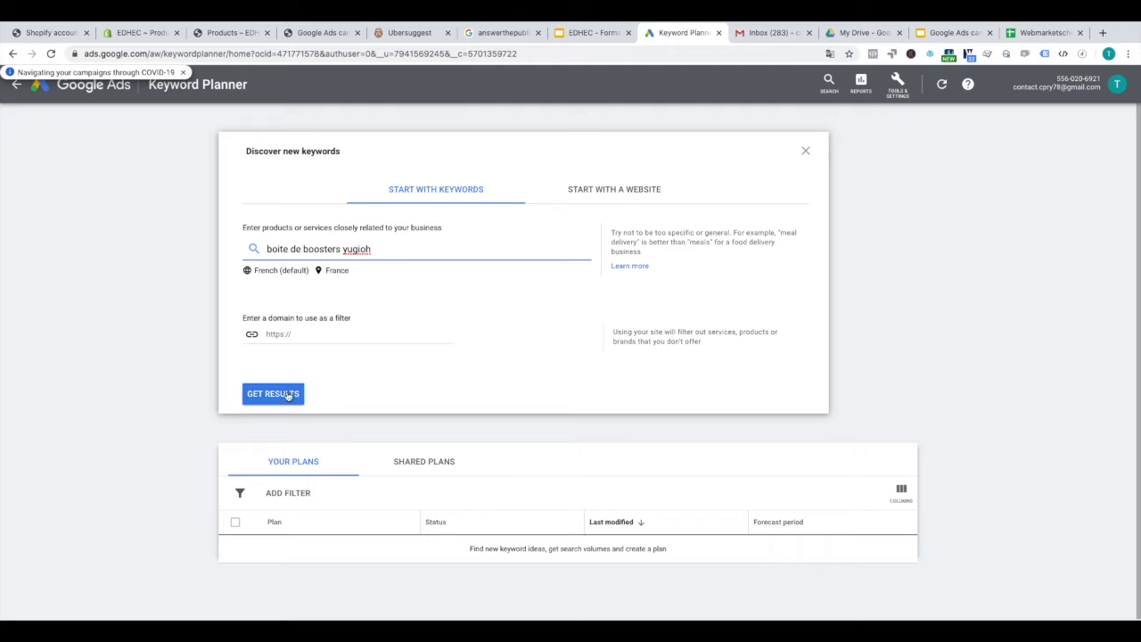
click(255, 395)
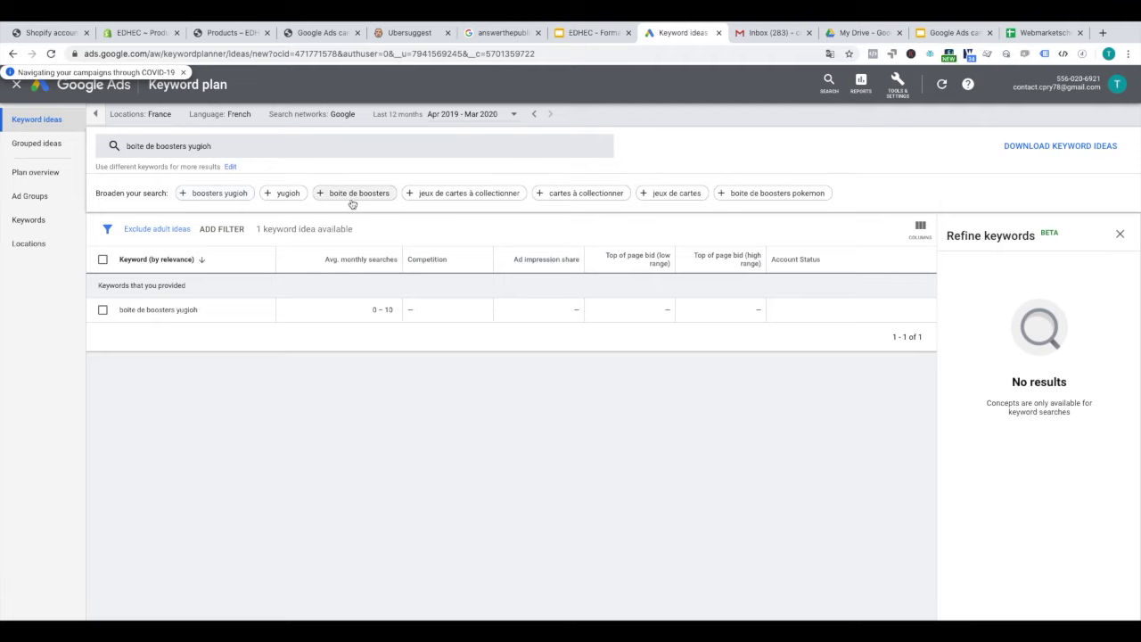
Broaden the keyword search with "boosters yugioh" and examine the low and high top-of-page bid columns.
click(214, 193)
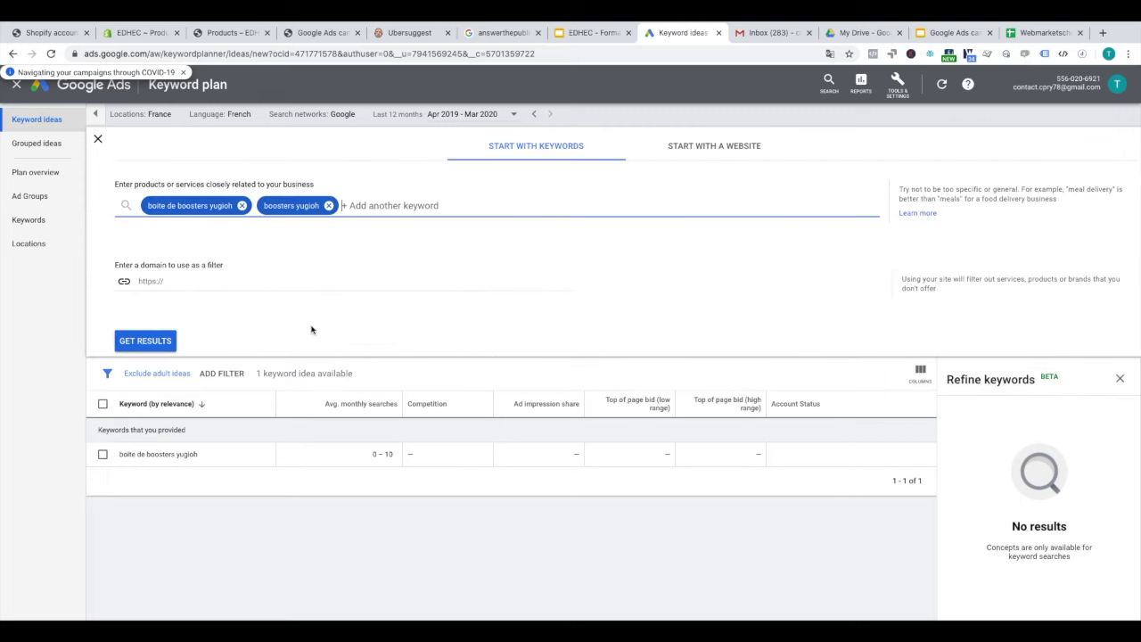
click(129, 340)
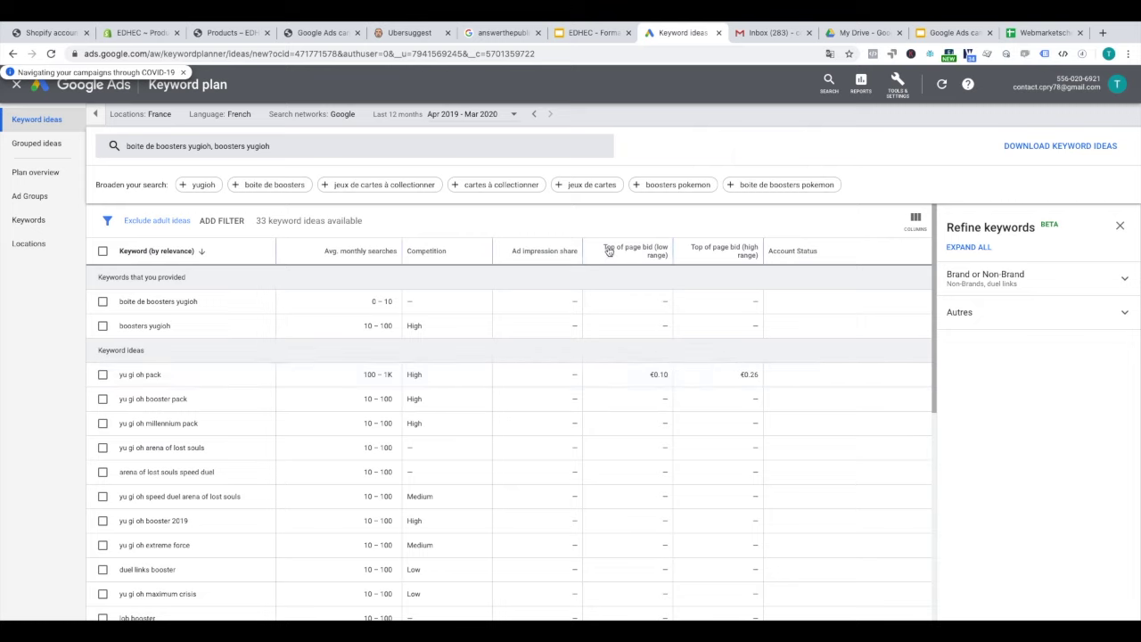
mouse_move(628, 251)
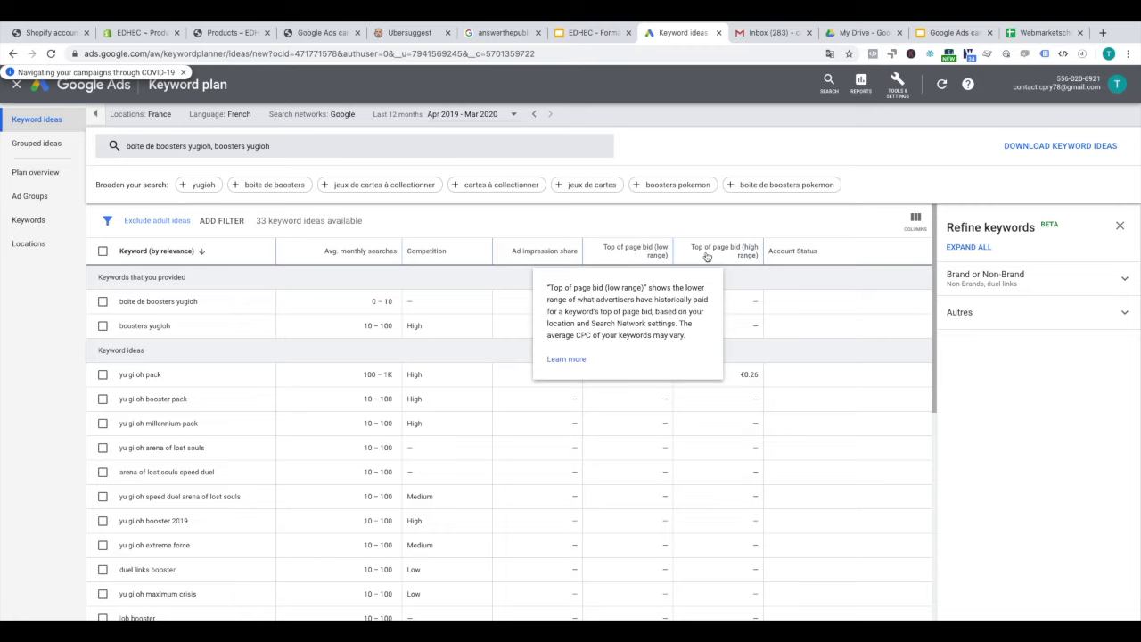
mouse_move(726, 249)
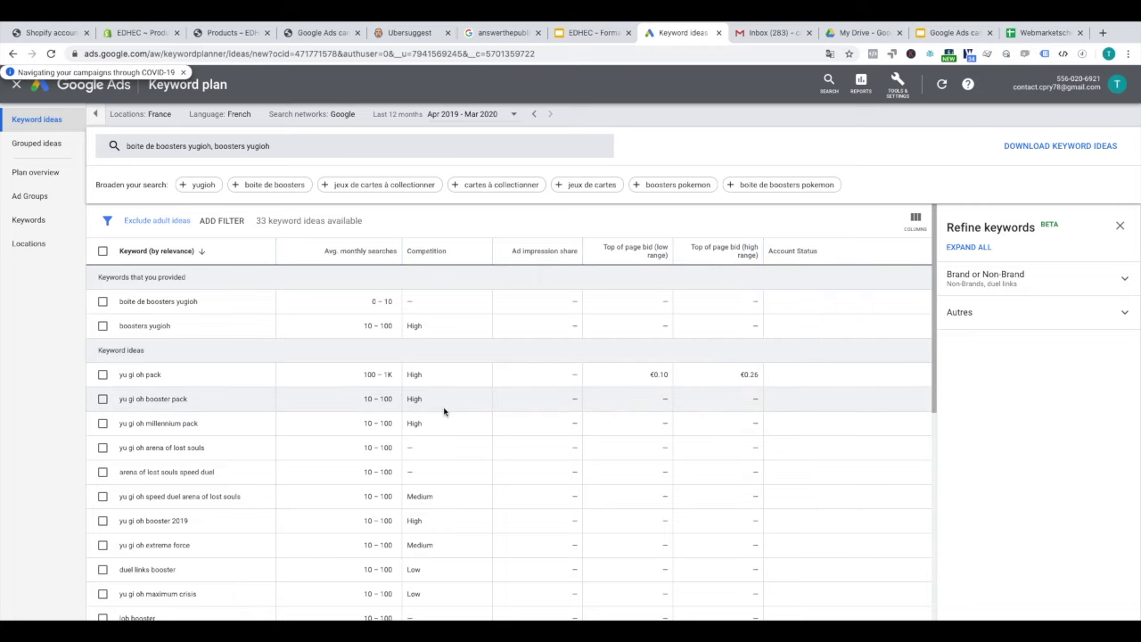
Add both provided keywords plus "yu gi oh pack", "yu gi oh booster pack", "yugioh pack 2019" and "booster yu gi oh gx" to the plan as broad match.
click(102, 375)
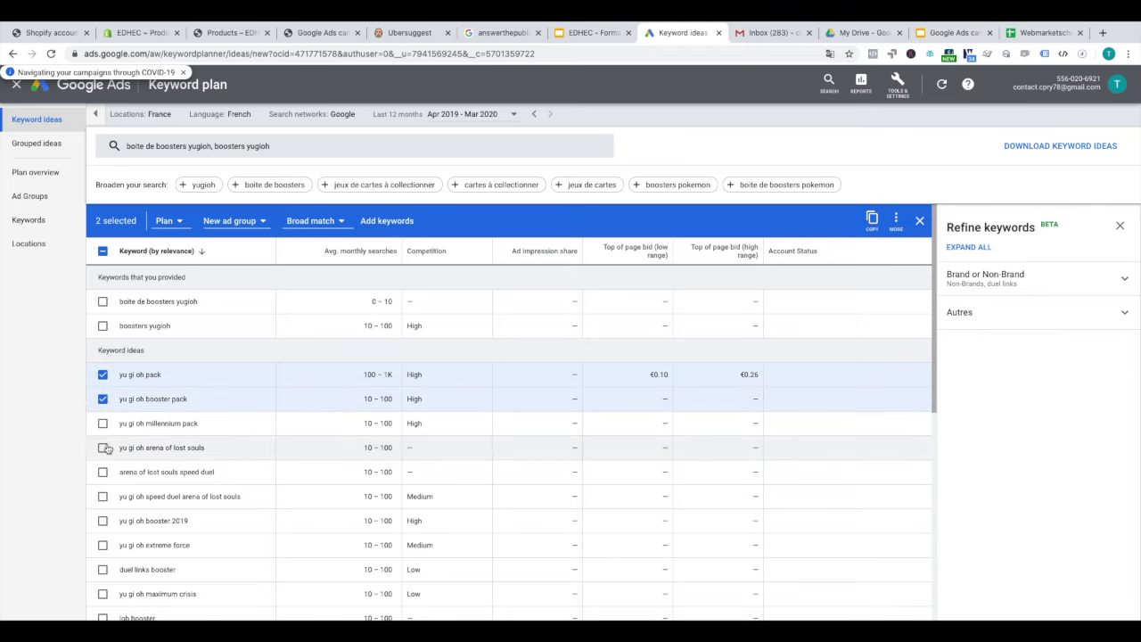
click(102, 302)
click(103, 326)
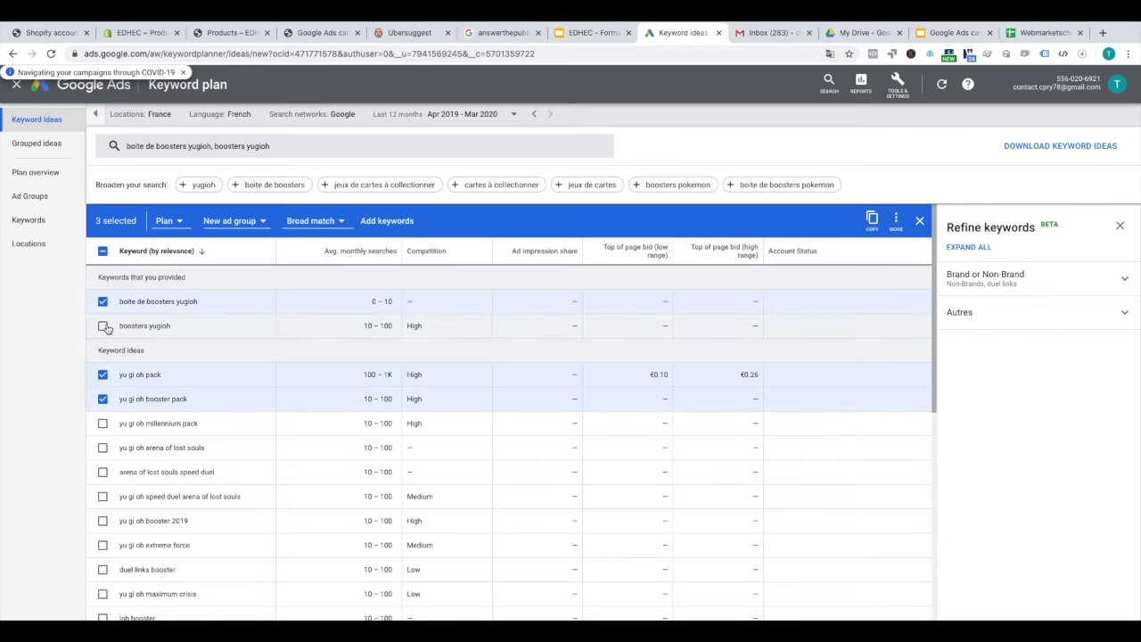
scroll(143, 392, down, 10)
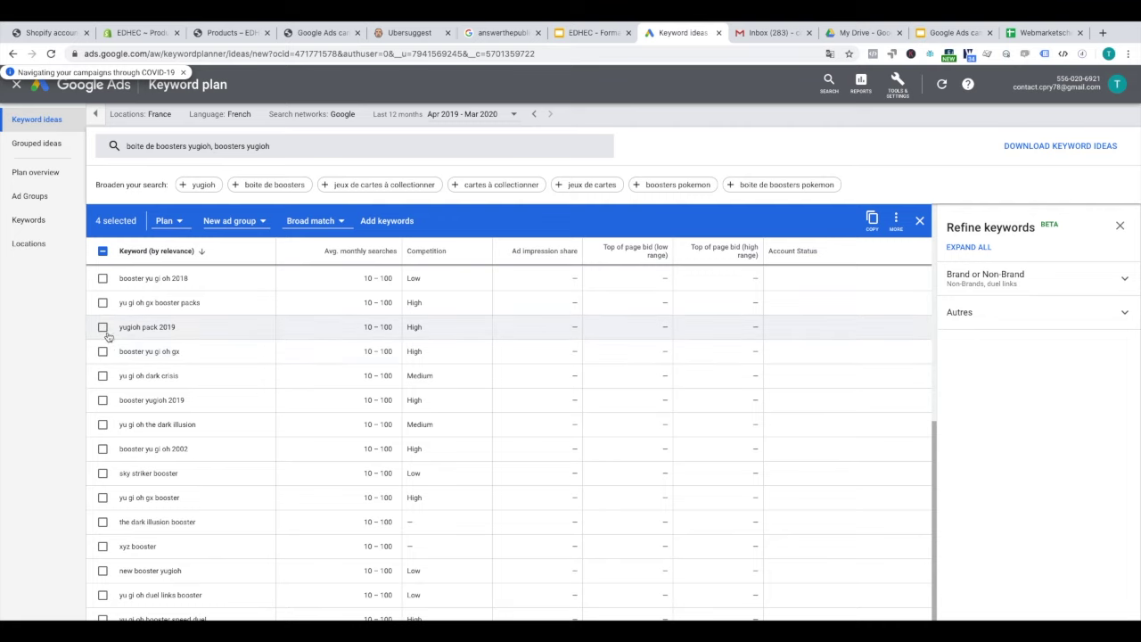
scroll(136, 374, down, 2)
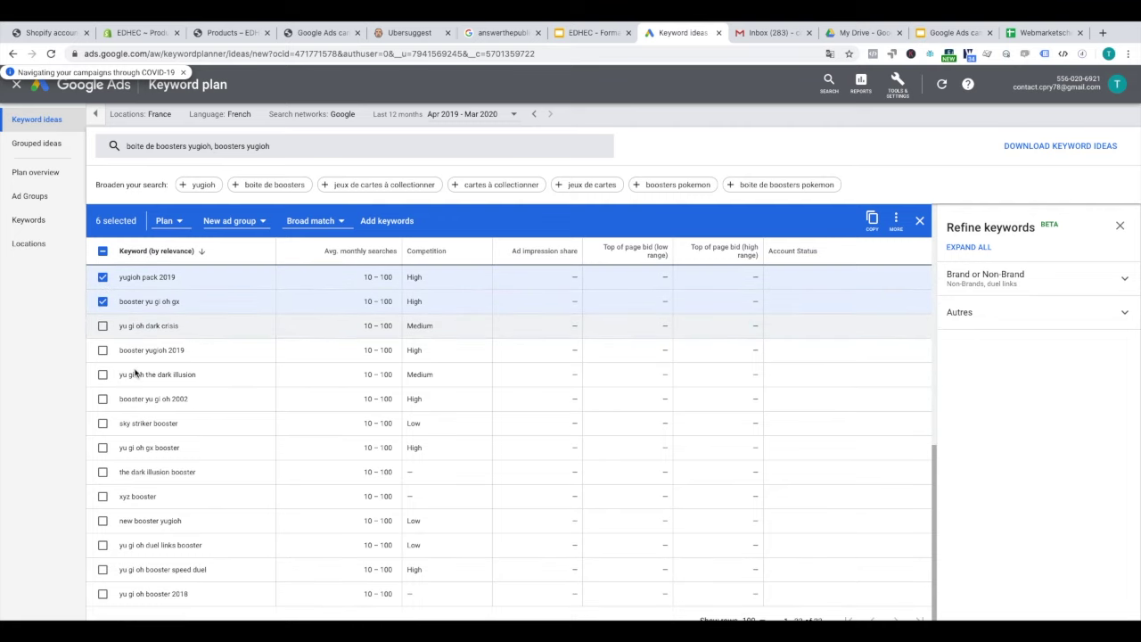
scroll(136, 379, up, 10)
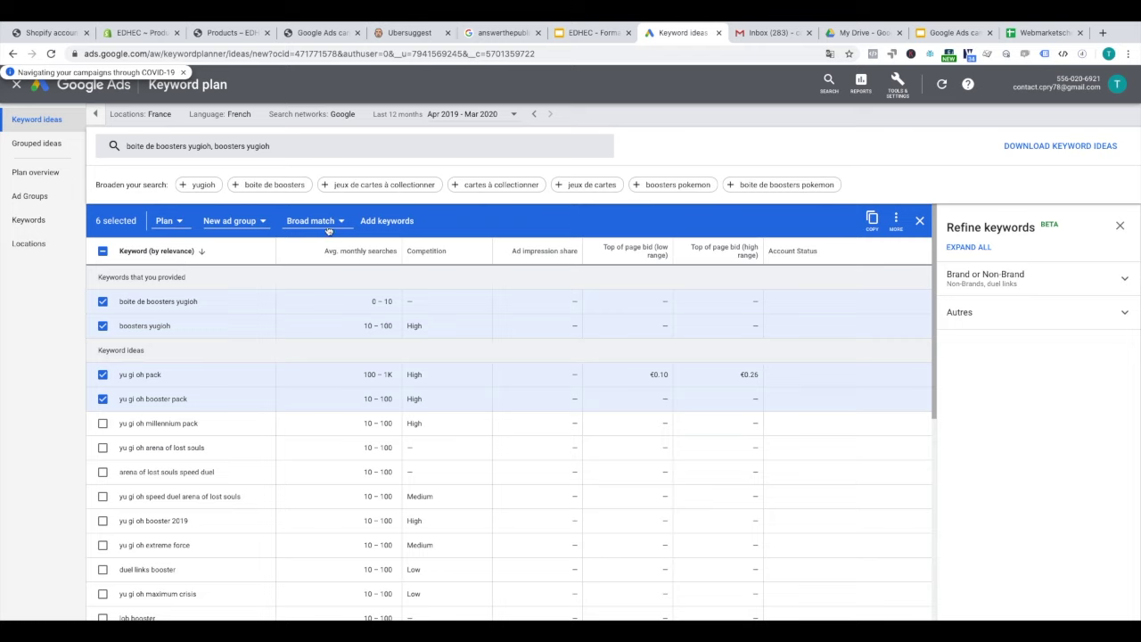
click(371, 226)
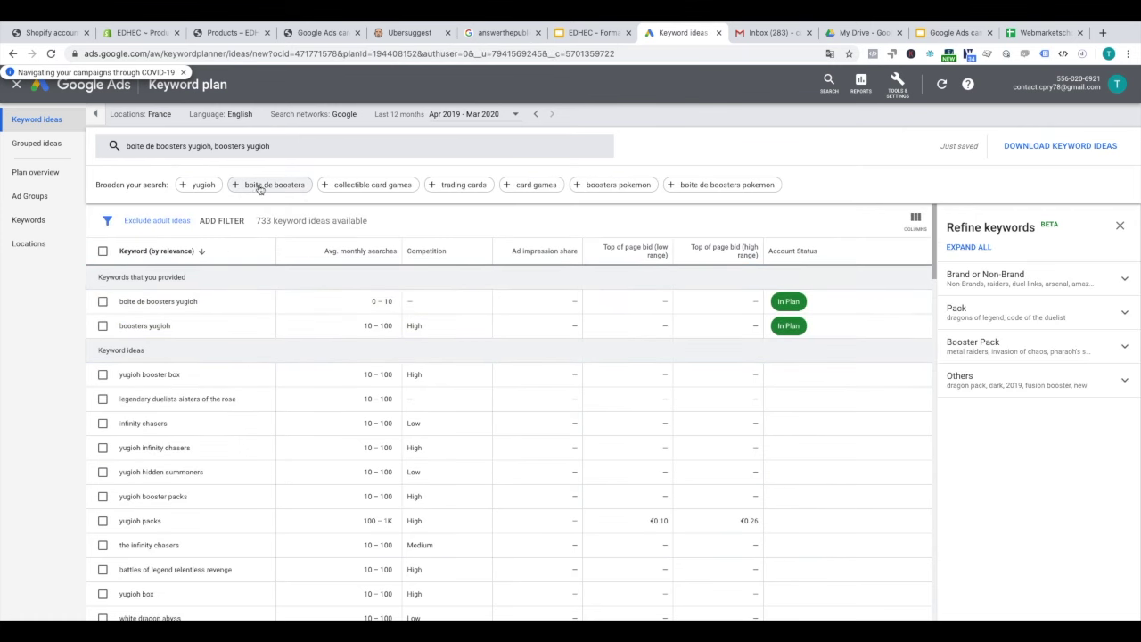
Broaden the search with "boite de boosters" and add the keyword idea "yugioh packs" to Ad group 1 as broad match.
click(277, 187)
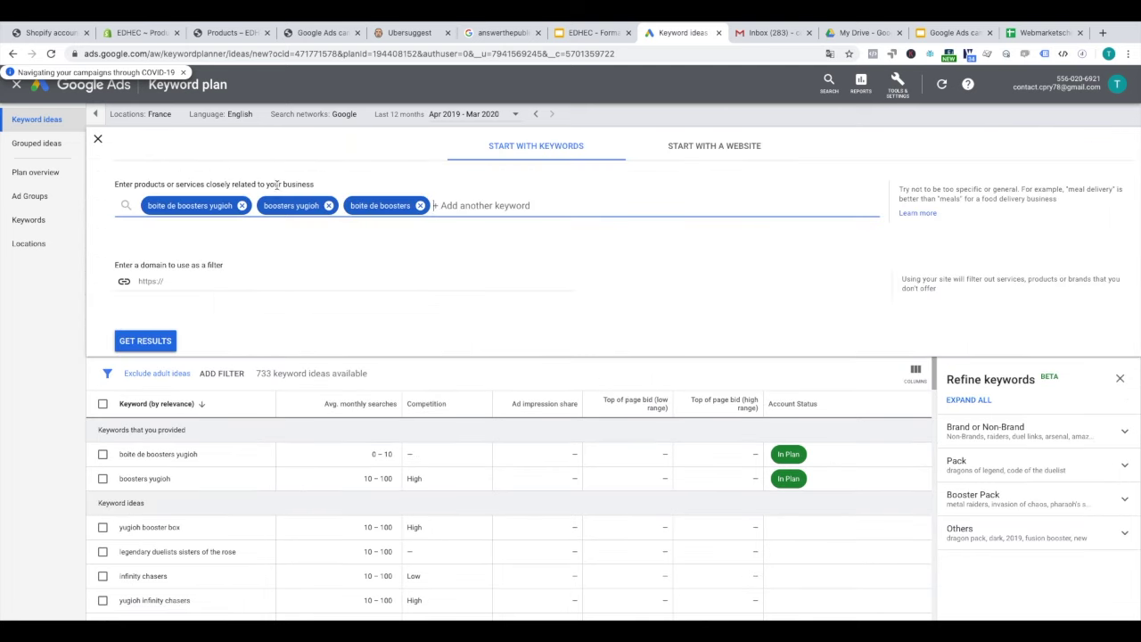
click(161, 342)
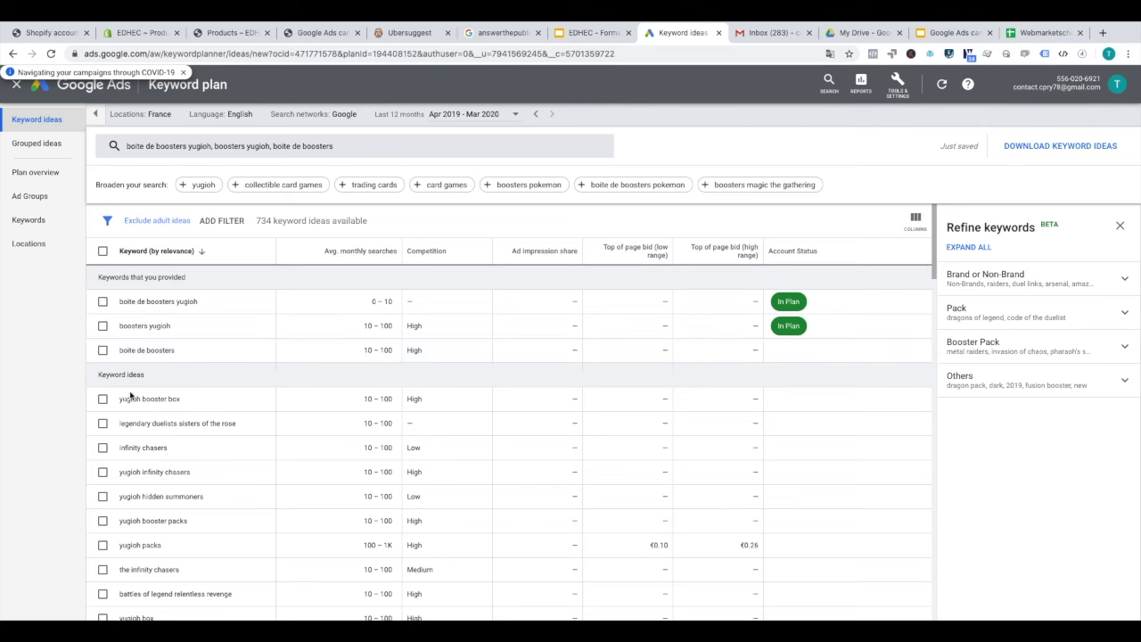
scroll(129, 410, down, 3)
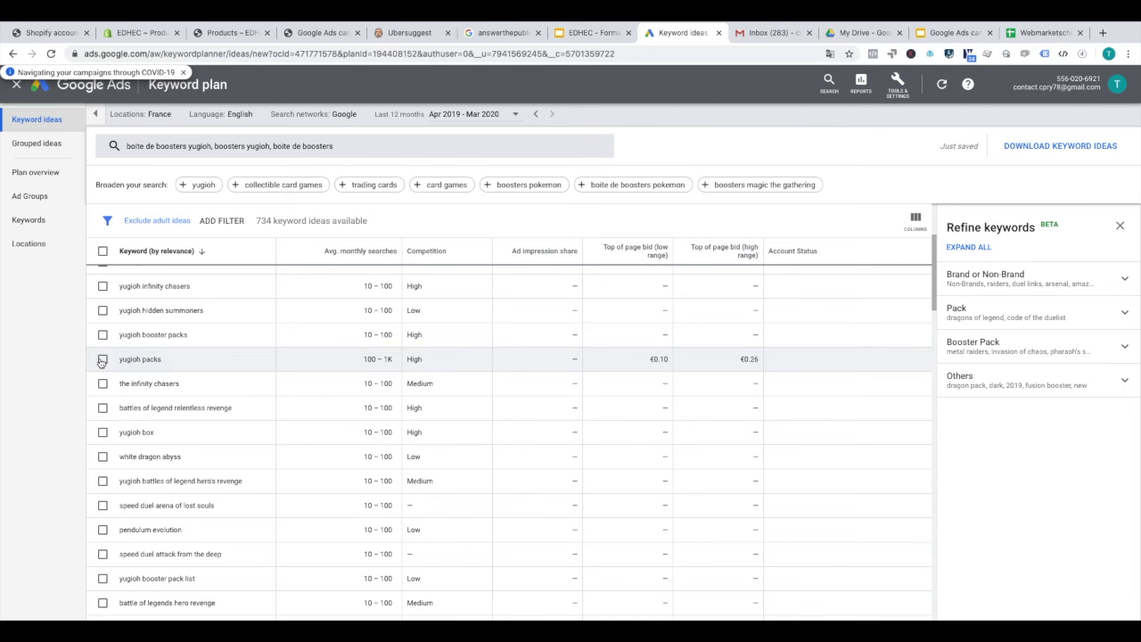
click(103, 359)
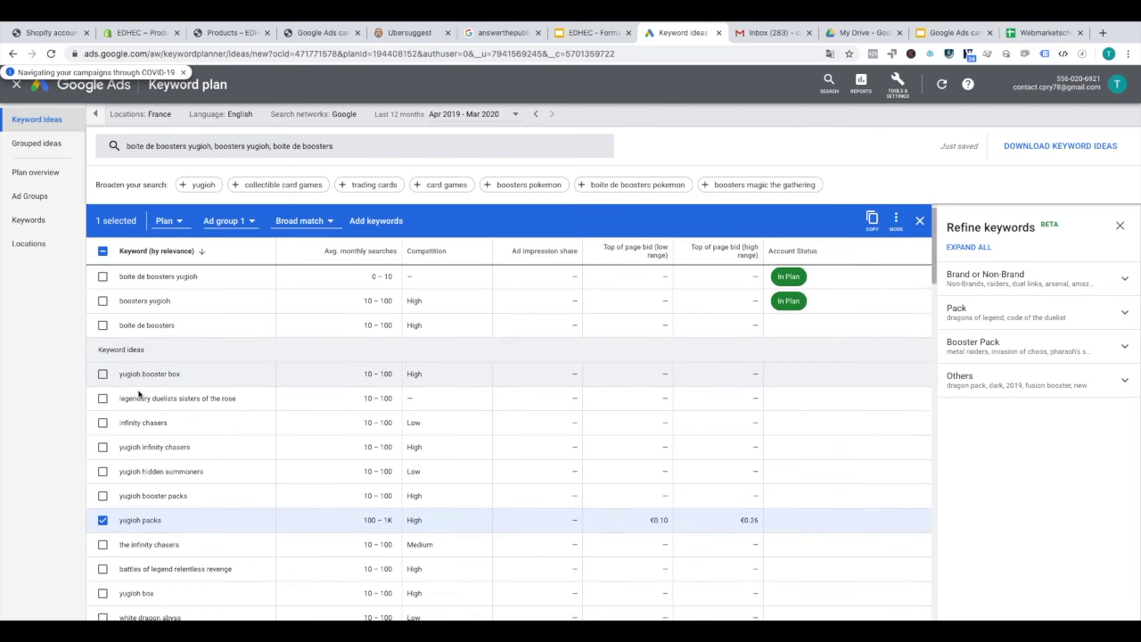
scroll(133, 356, down, 3)
scroll(147, 361, up, 1)
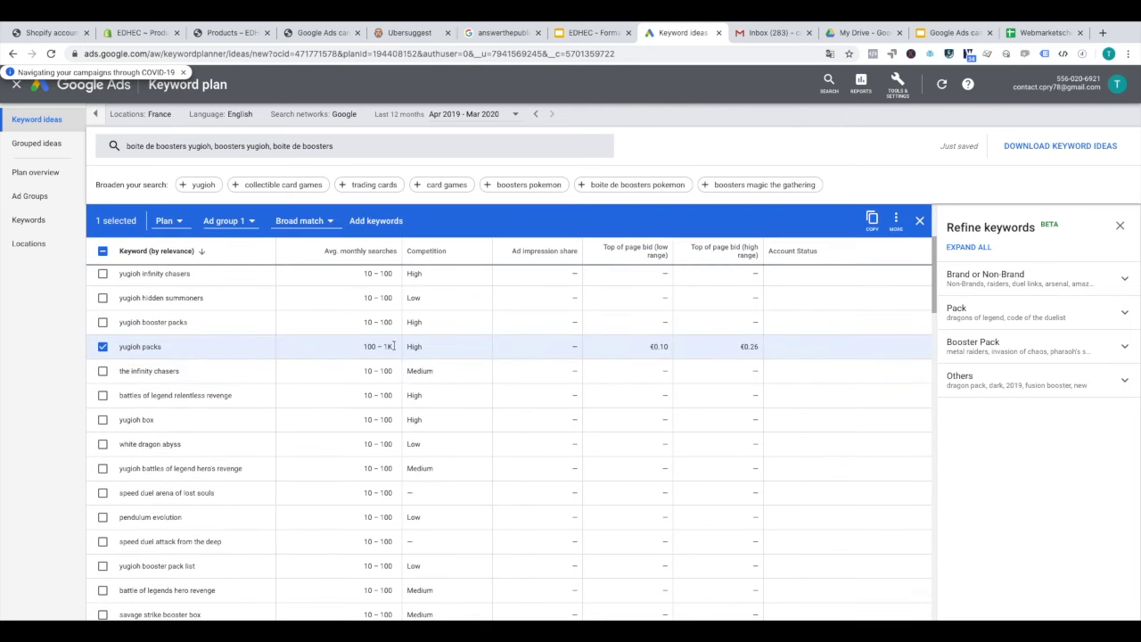
scroll(187, 419, down, 10)
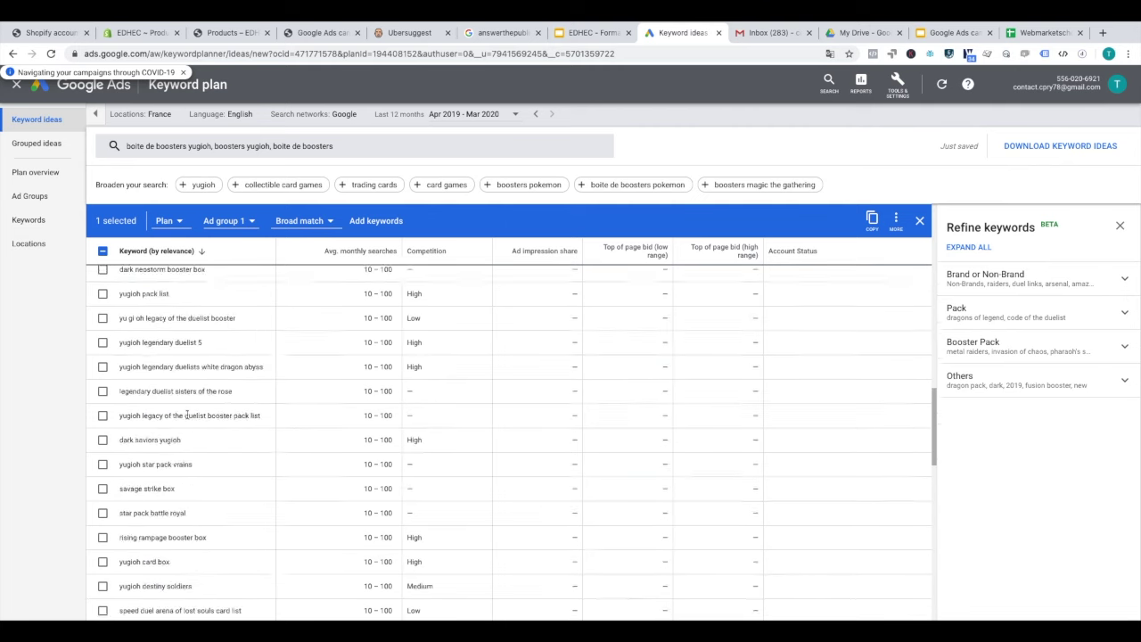
scroll(188, 419, up, 12)
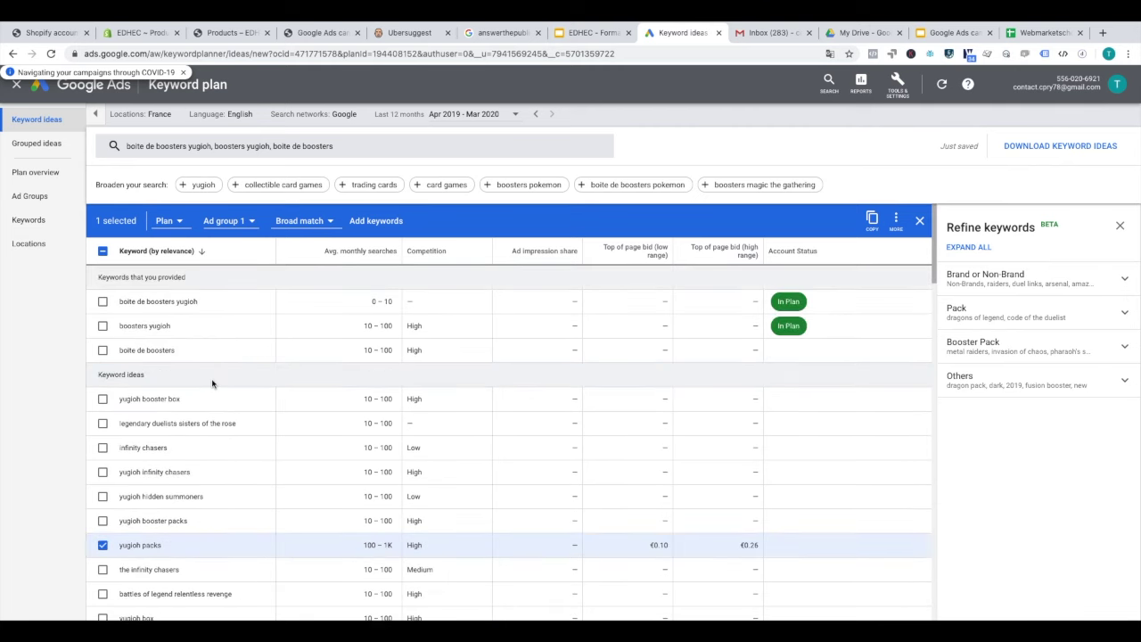
click(364, 224)
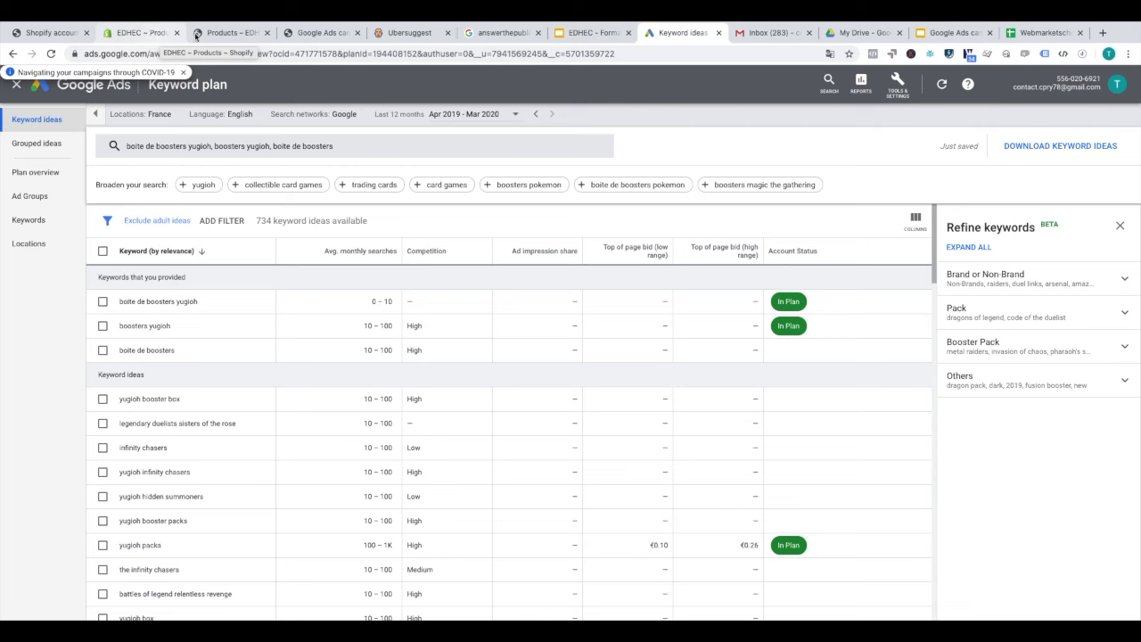
Return to the checklist's tool list, and search Google for "boite de boosters yugioh" in a new browser tab.
click(337, 36)
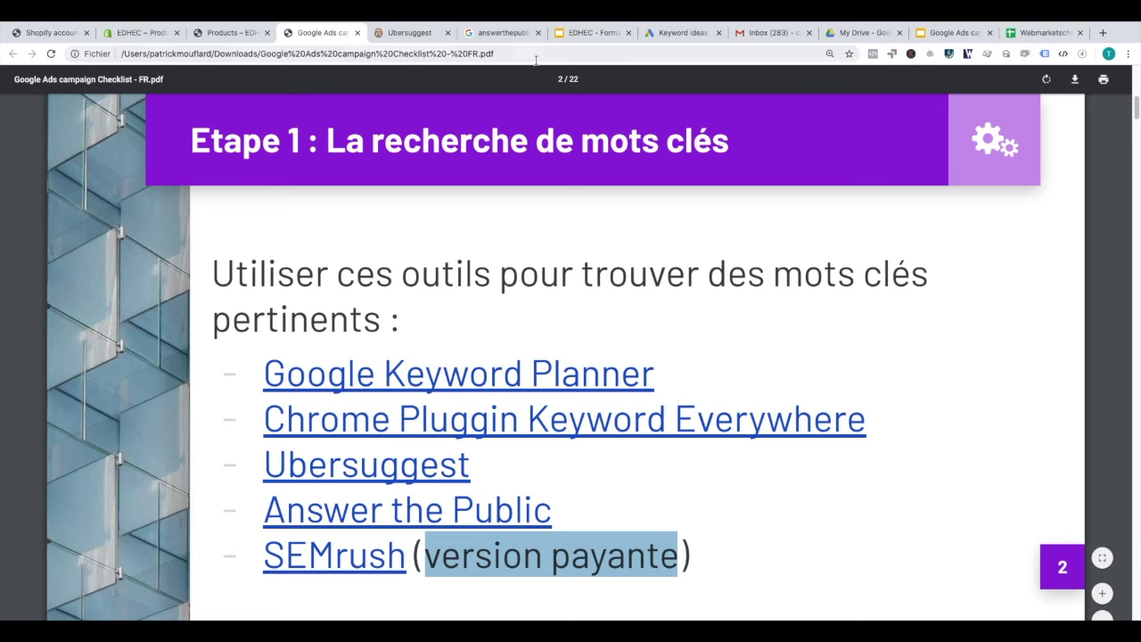
click(1103, 34)
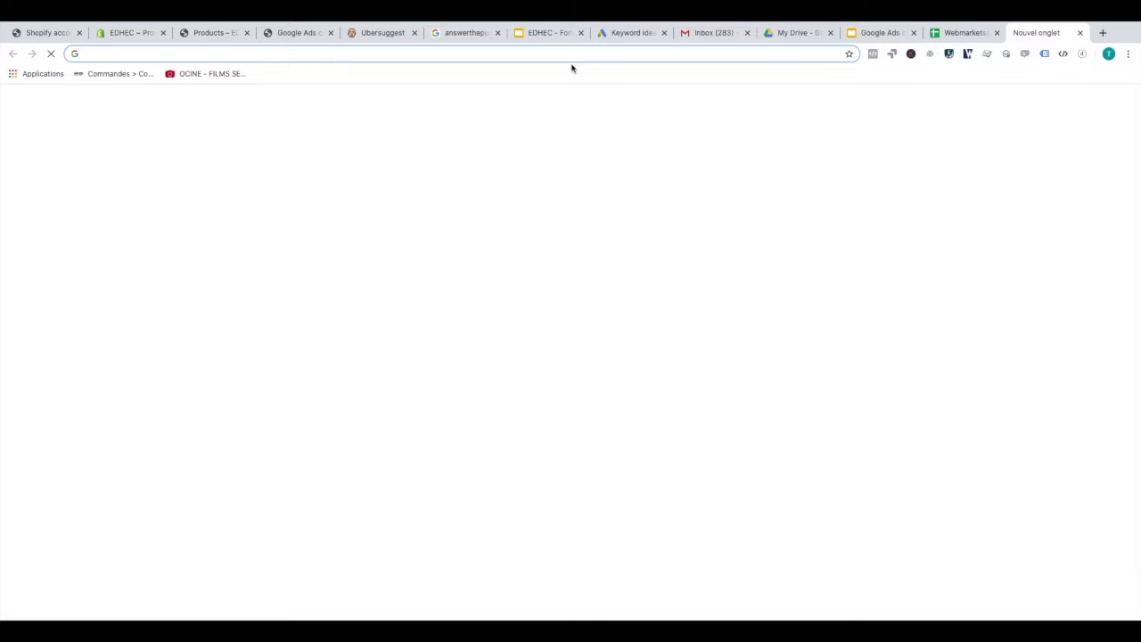
text(boi)
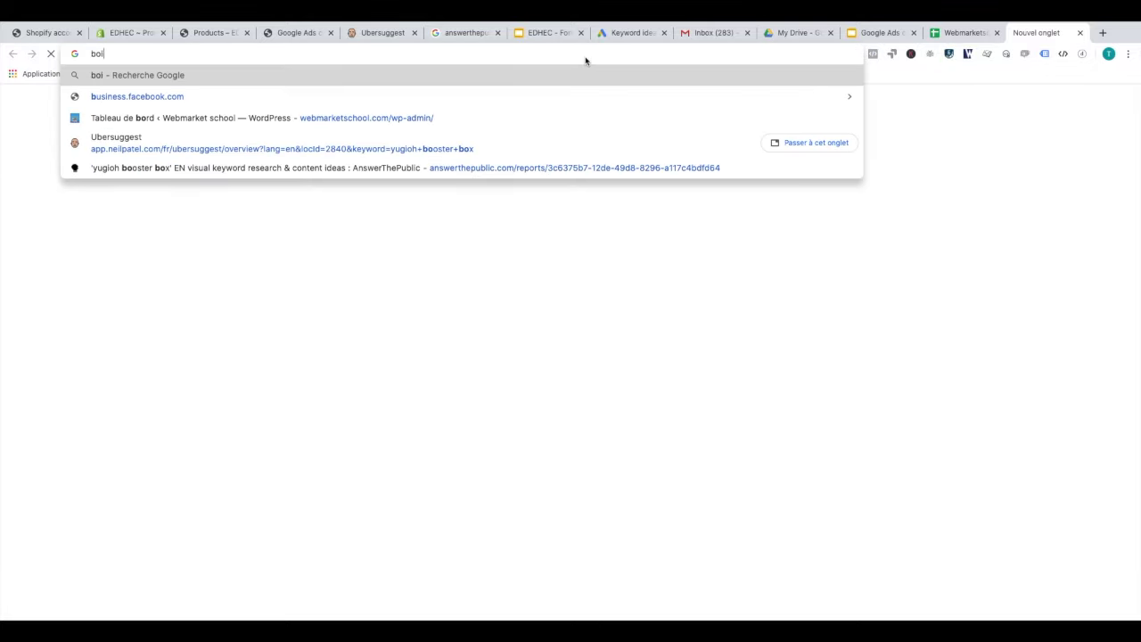
text(te de boost)
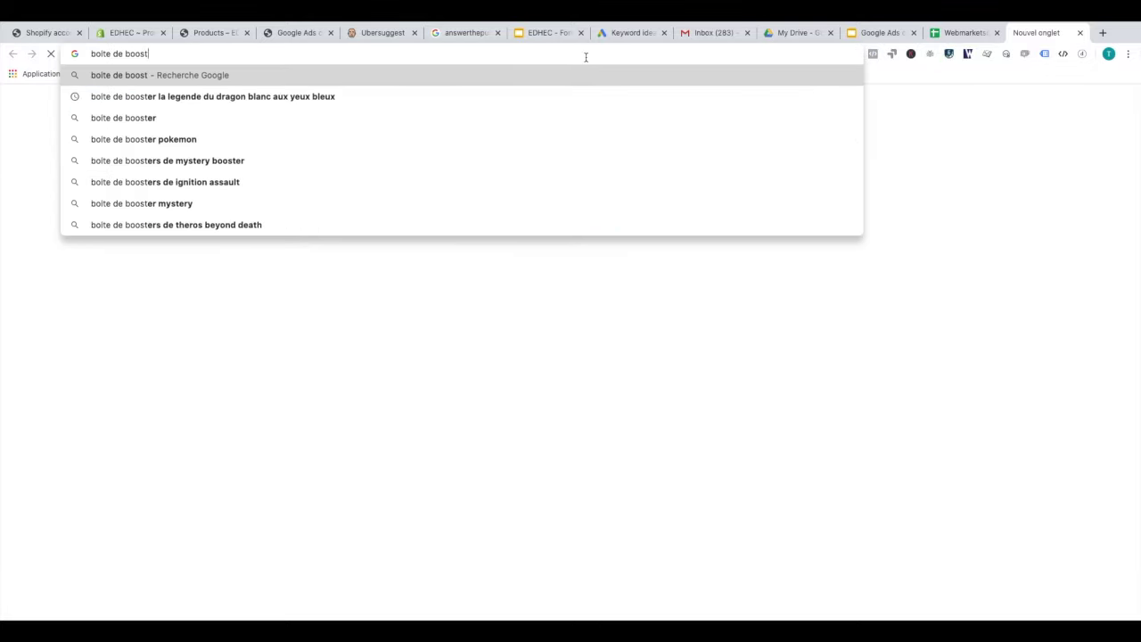
text(ers yugioh)
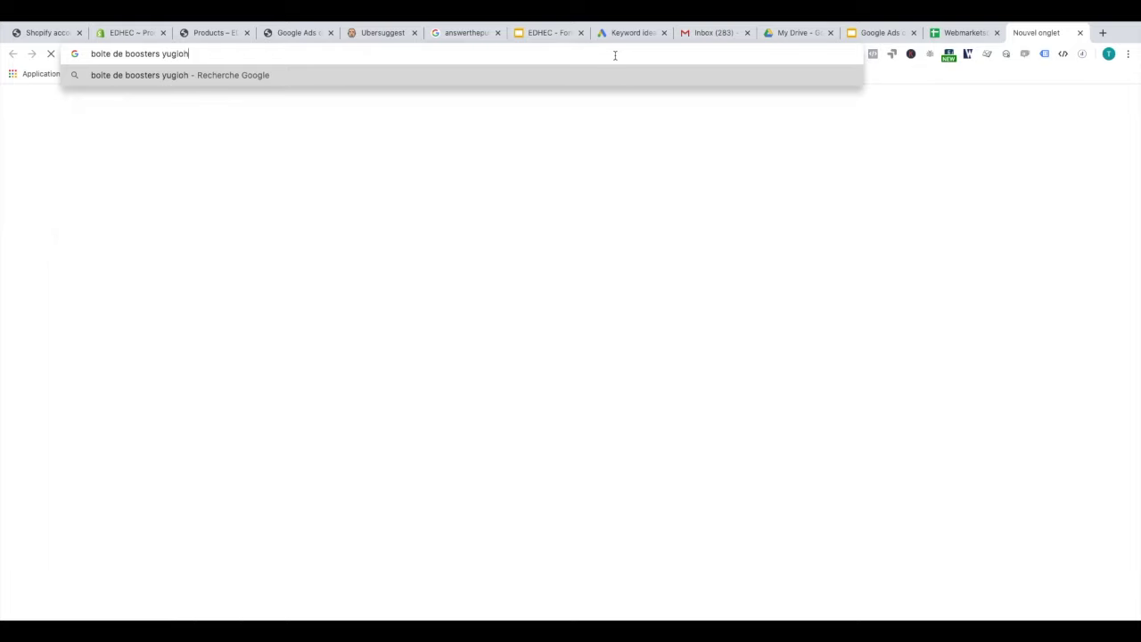
key(Return)
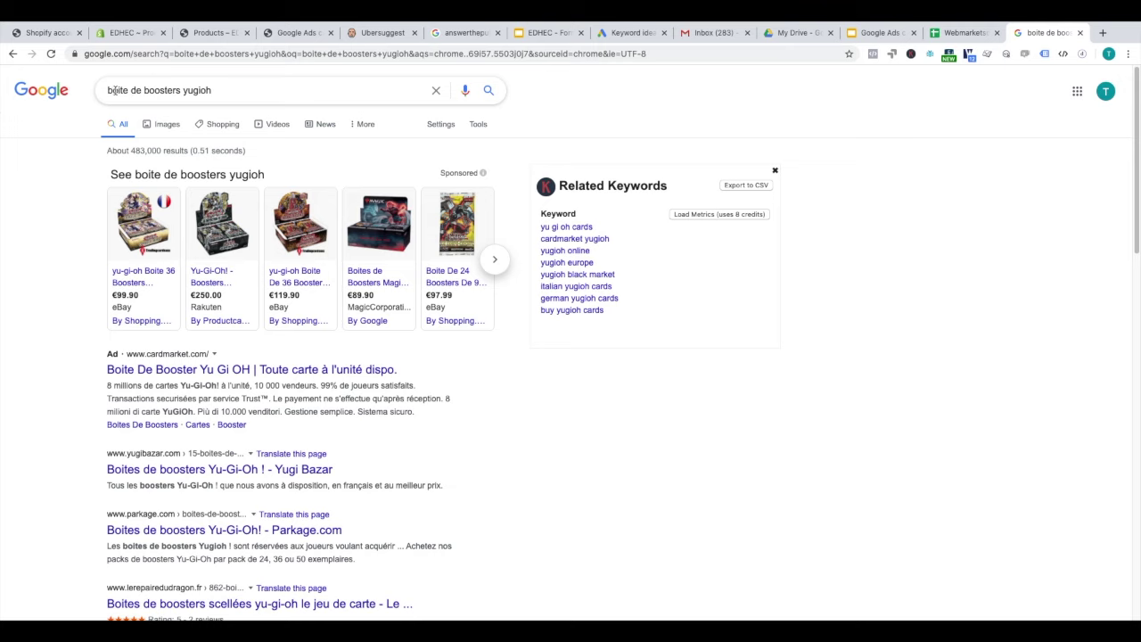
Check Google's suggested and related searches for "boite de boosters yugioh".
drag(107, 90, 235, 92)
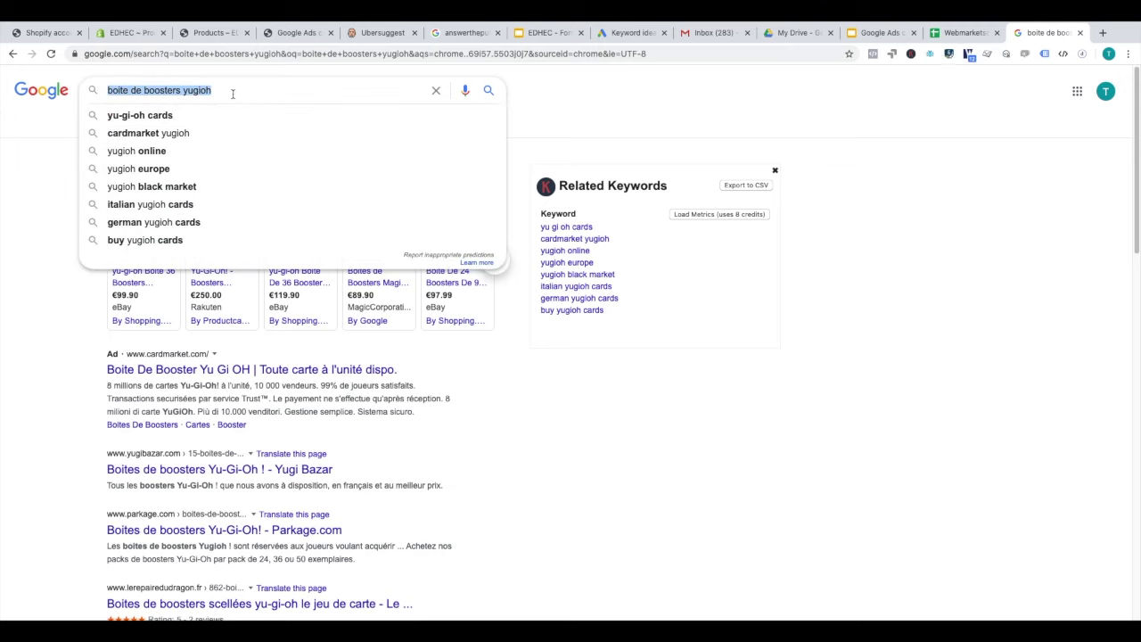
click(573, 152)
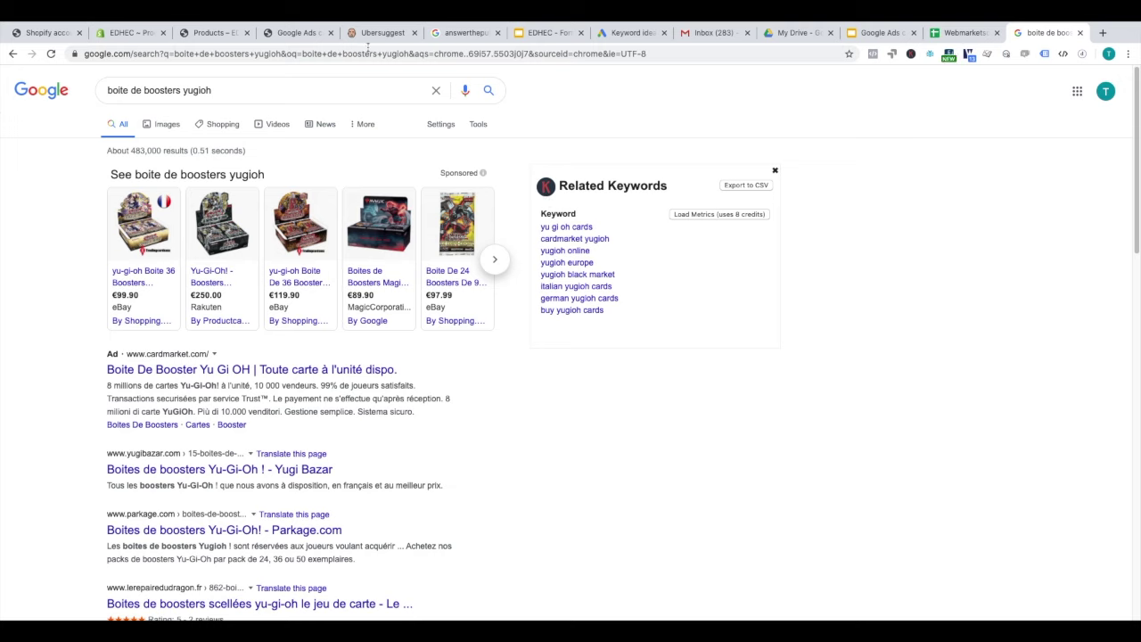
Switch to Keyword Planner, replace all the search keywords with "cartes yugioh", and get the keyword ideas.
click(614, 34)
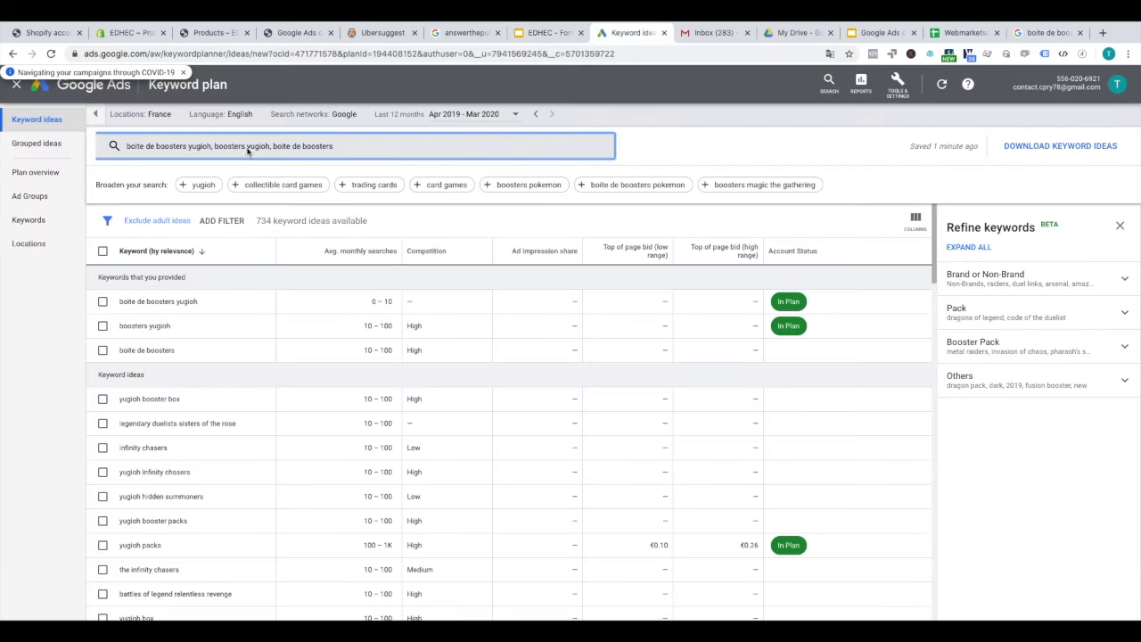
click(248, 150)
click(235, 205)
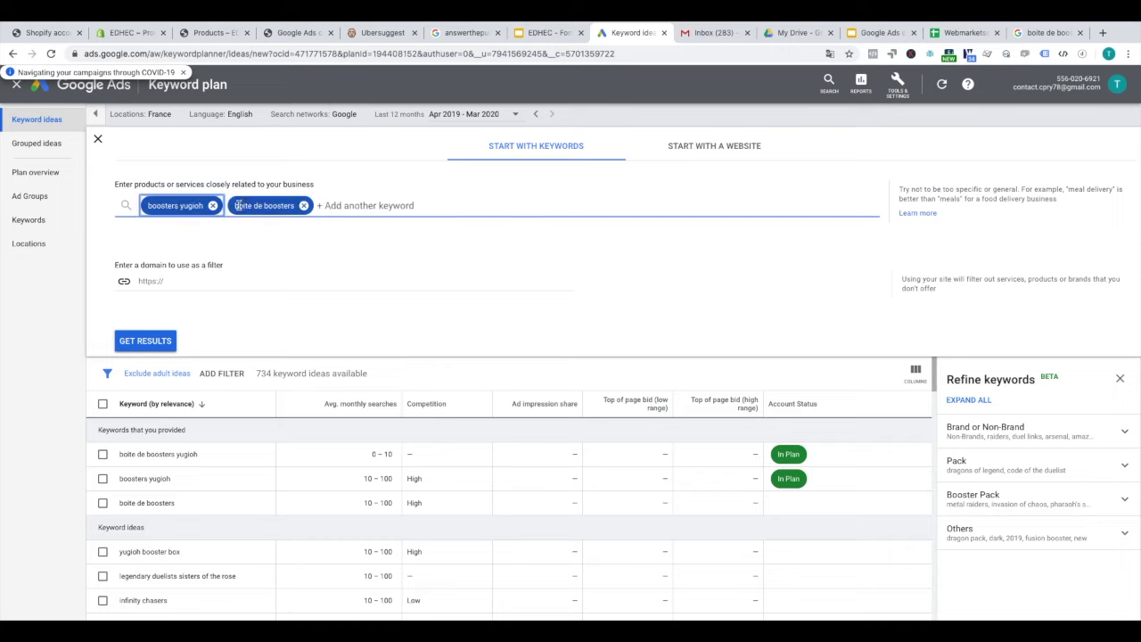
click(213, 205)
click(213, 205)
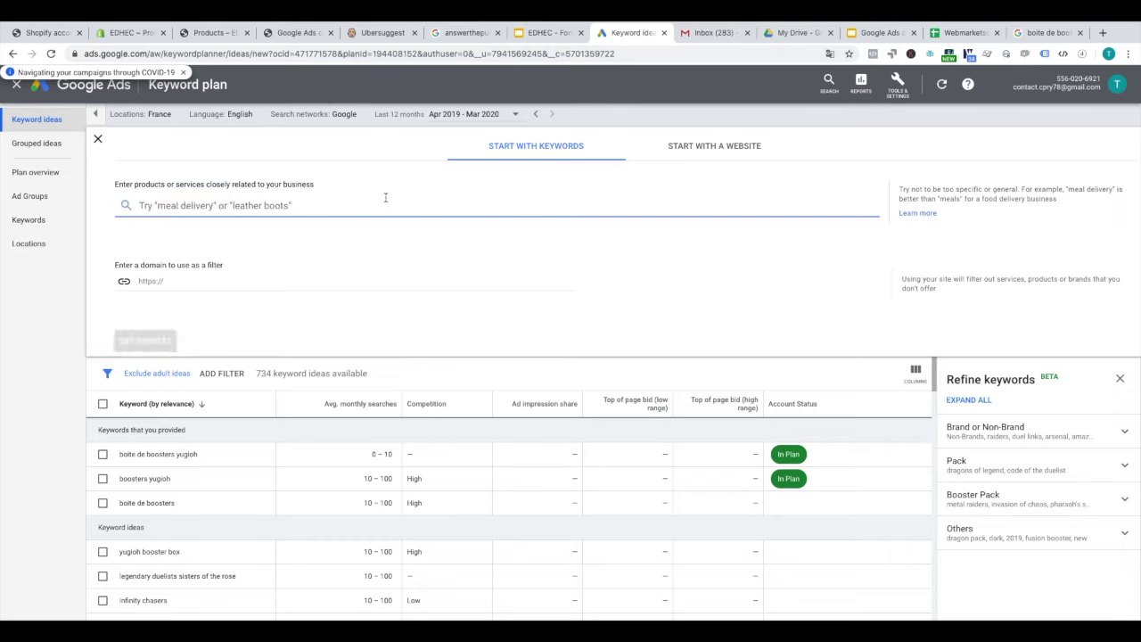
text(cartes yugio)
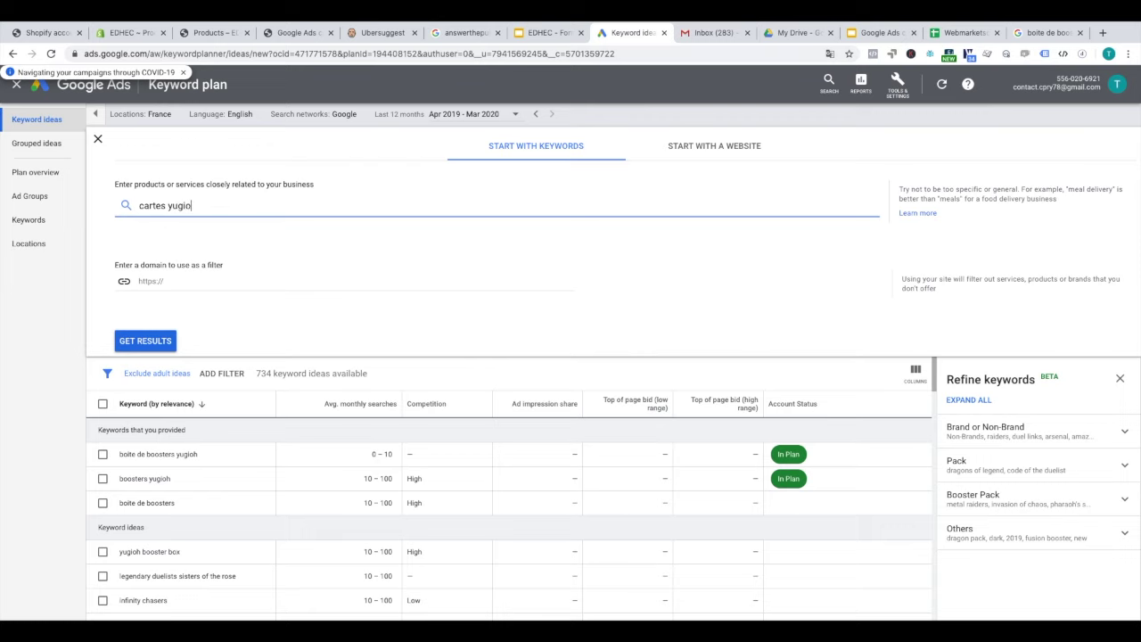
text(h)
key(Return)
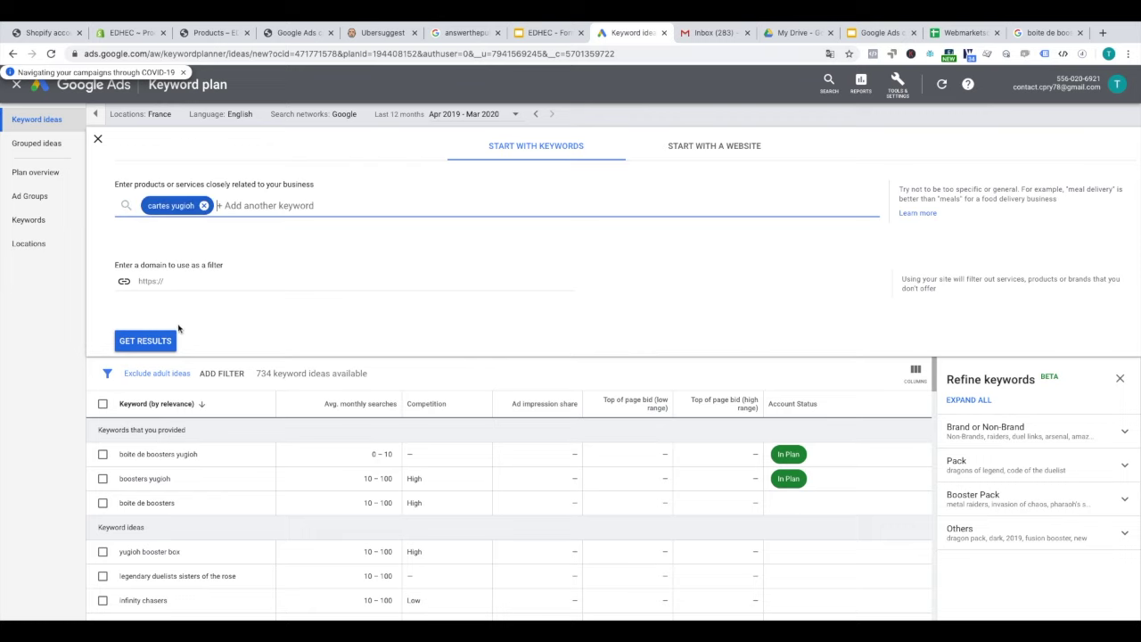
click(170, 338)
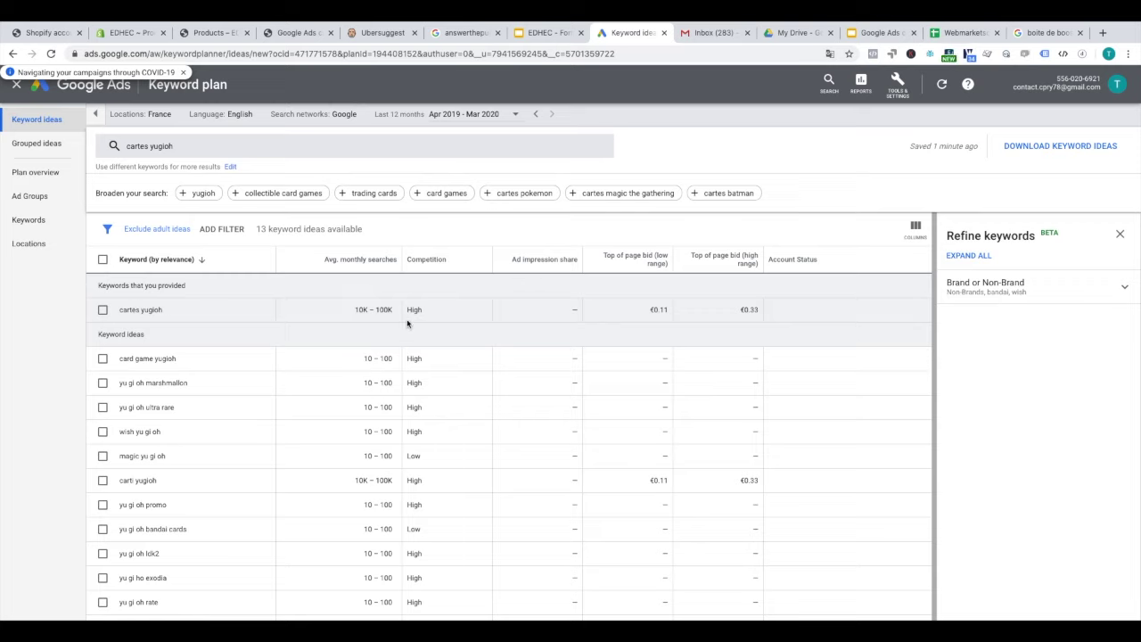
Check the top-of-page bid range for "cartes yugioh" and the shop's product page, and add that keyword to the plan.
drag(649, 312, 758, 310)
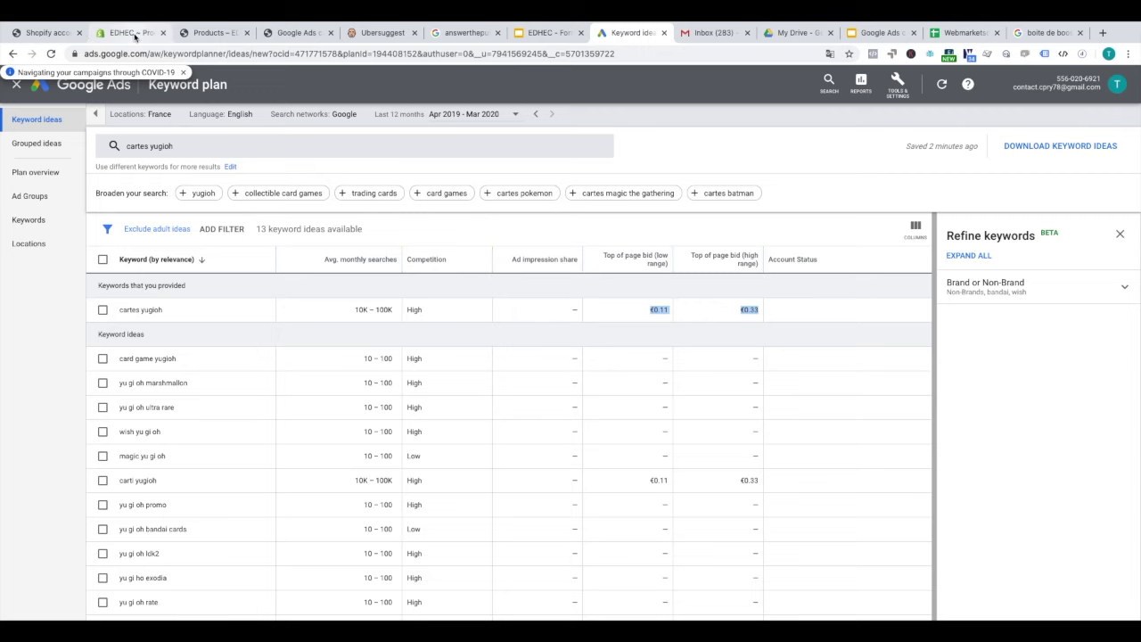
click(204, 33)
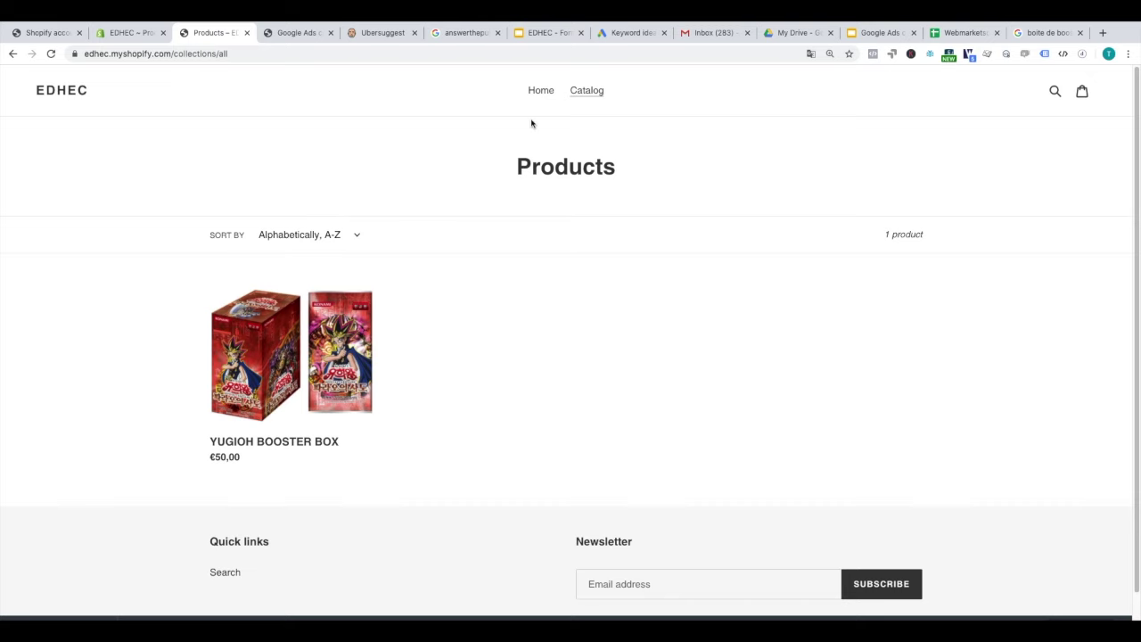
click(635, 33)
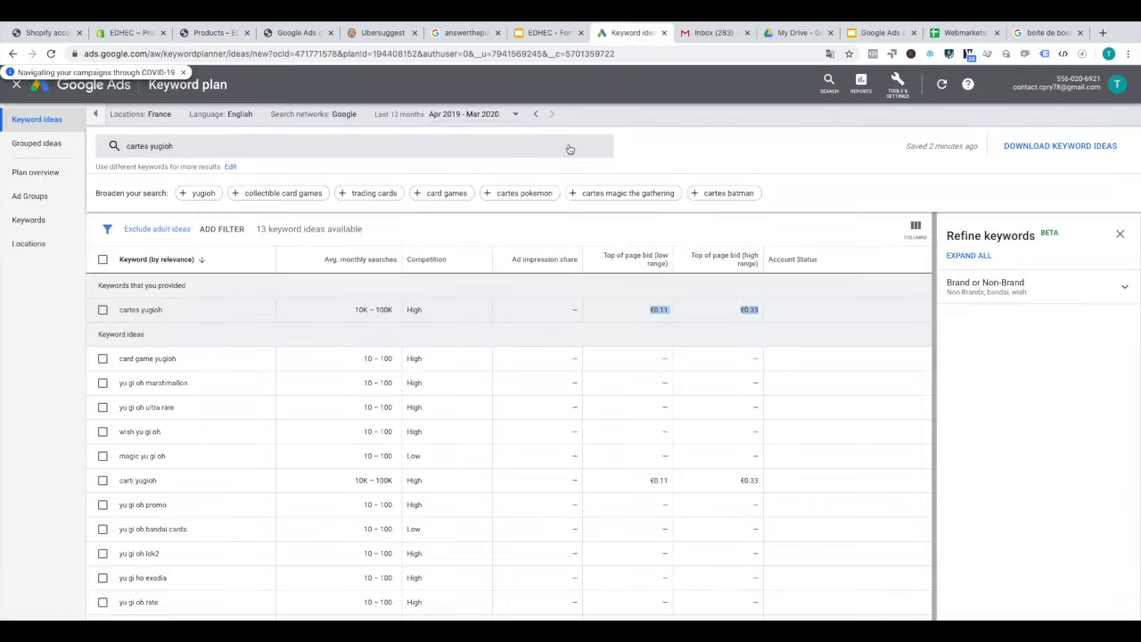
click(102, 310)
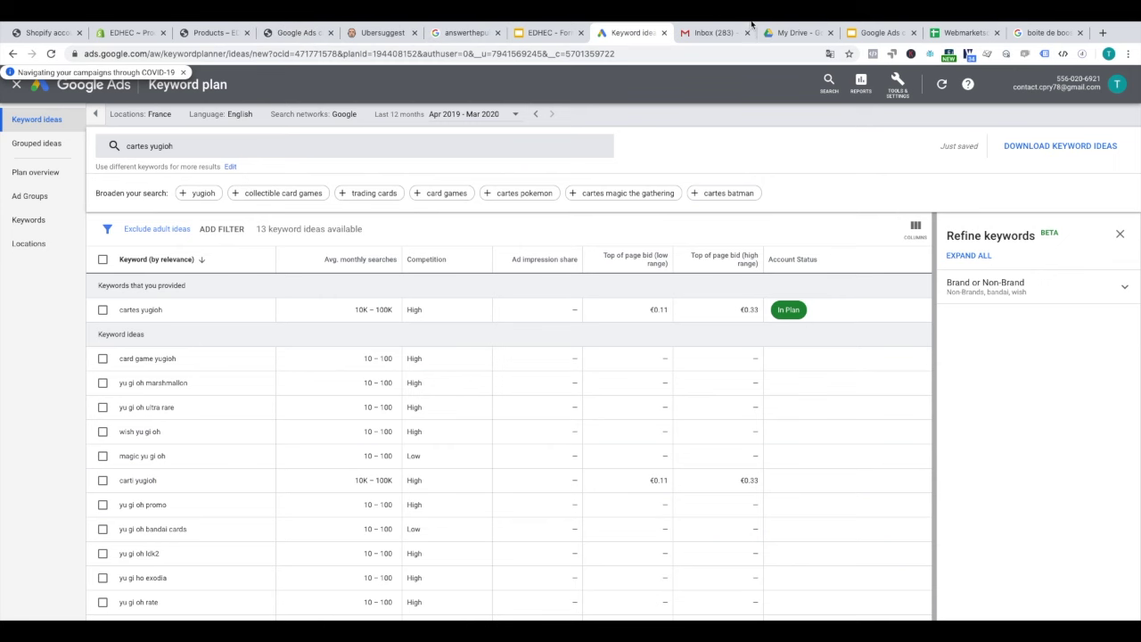
Copy the query "boite de boosters yugioh" from the Google search and enter it as the Ubersuggest keyword.
click(1031, 35)
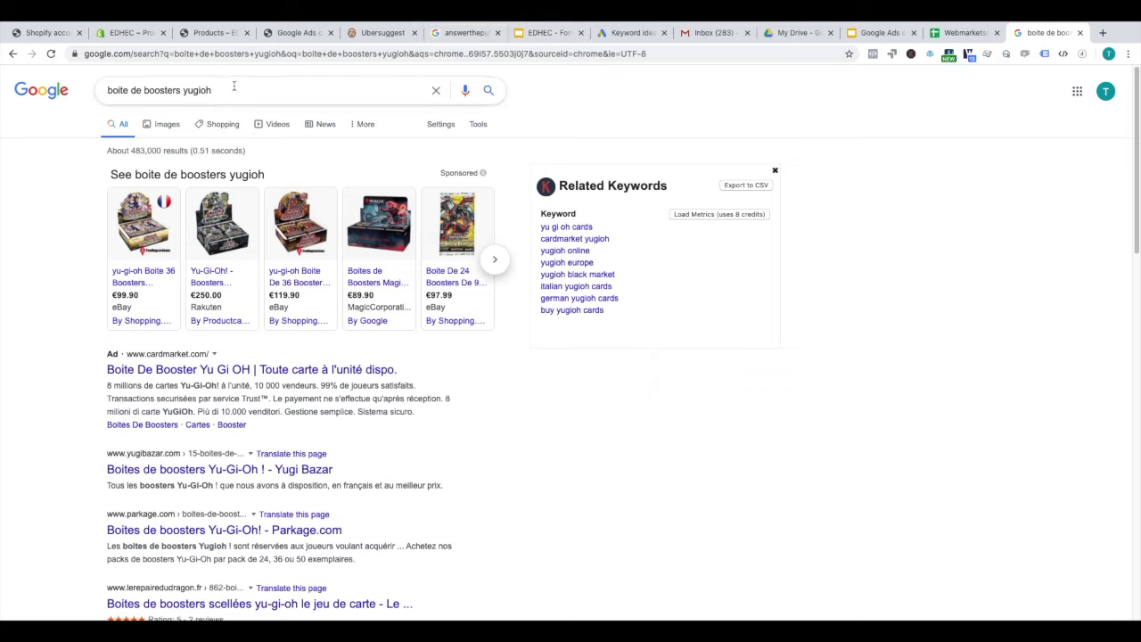
click(164, 83)
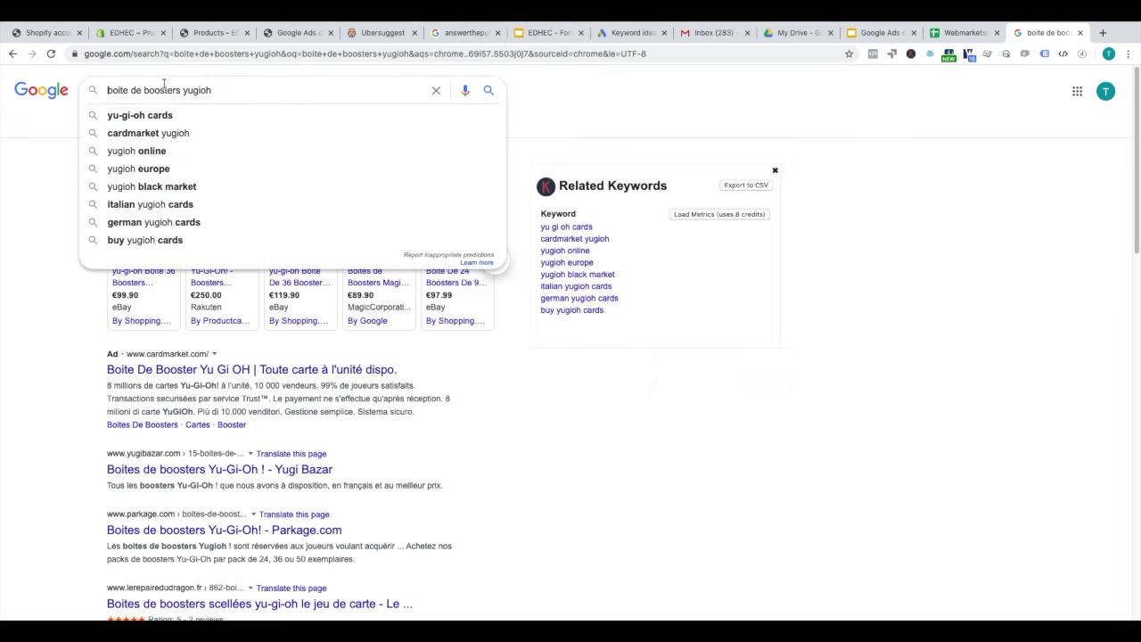
double_click(164, 90)
drag(220, 90, 108, 90)
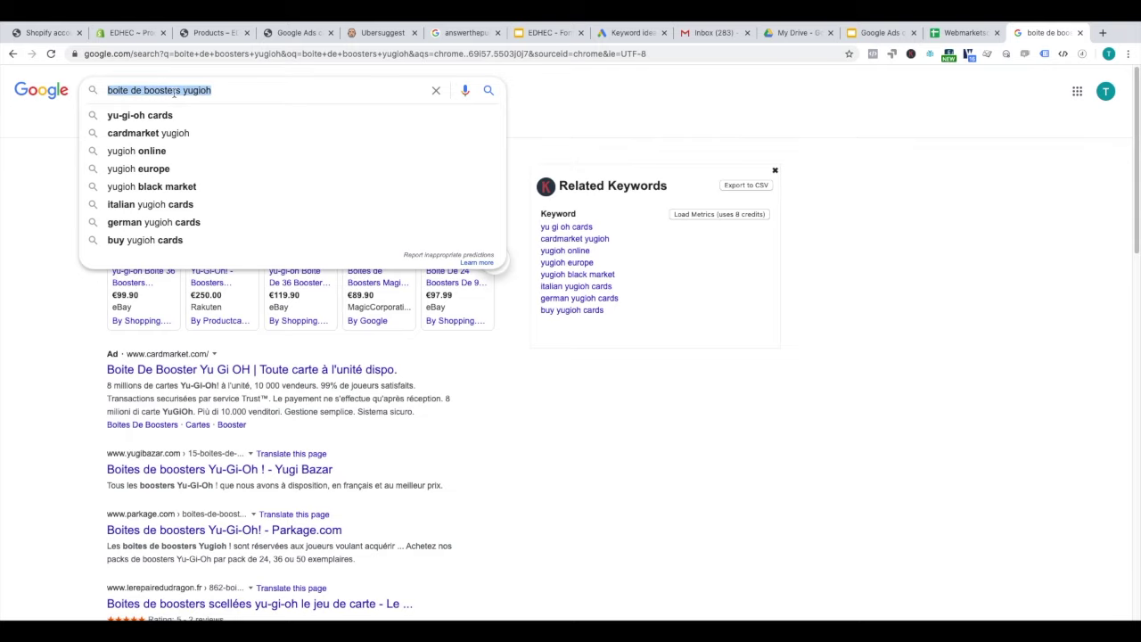
click(348, 29)
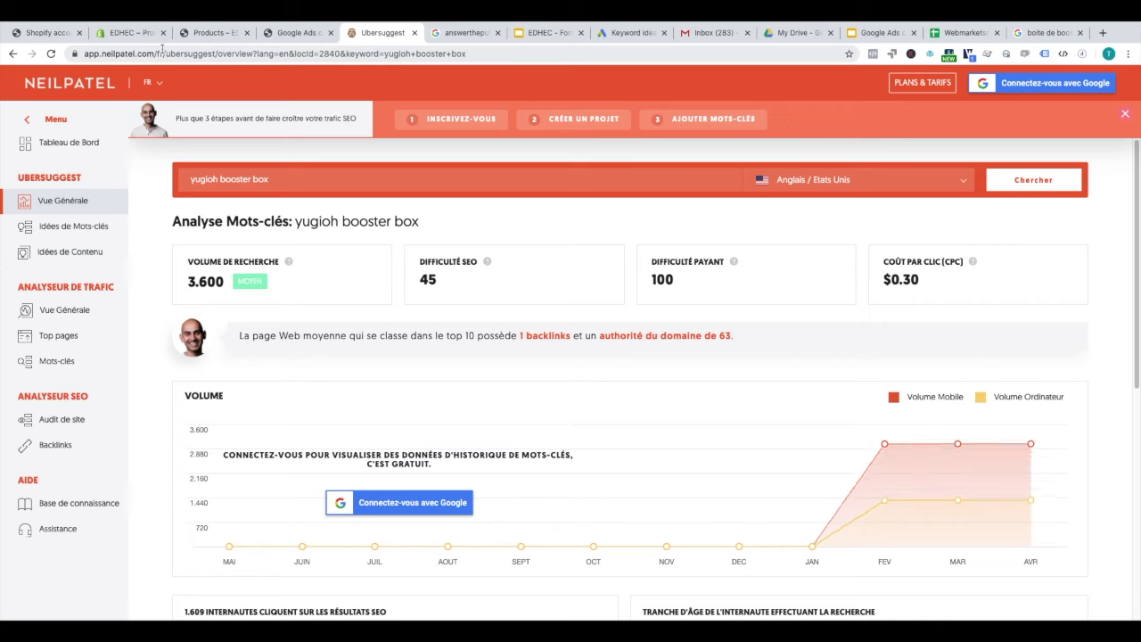
mouse_move(148, 82)
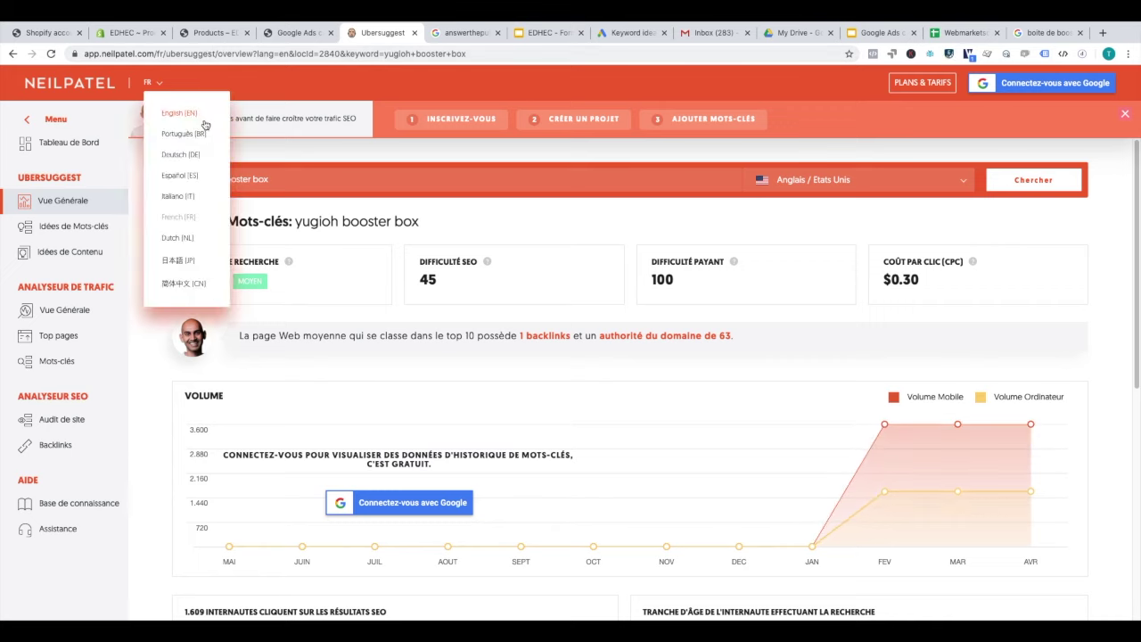
triple_click(260, 180)
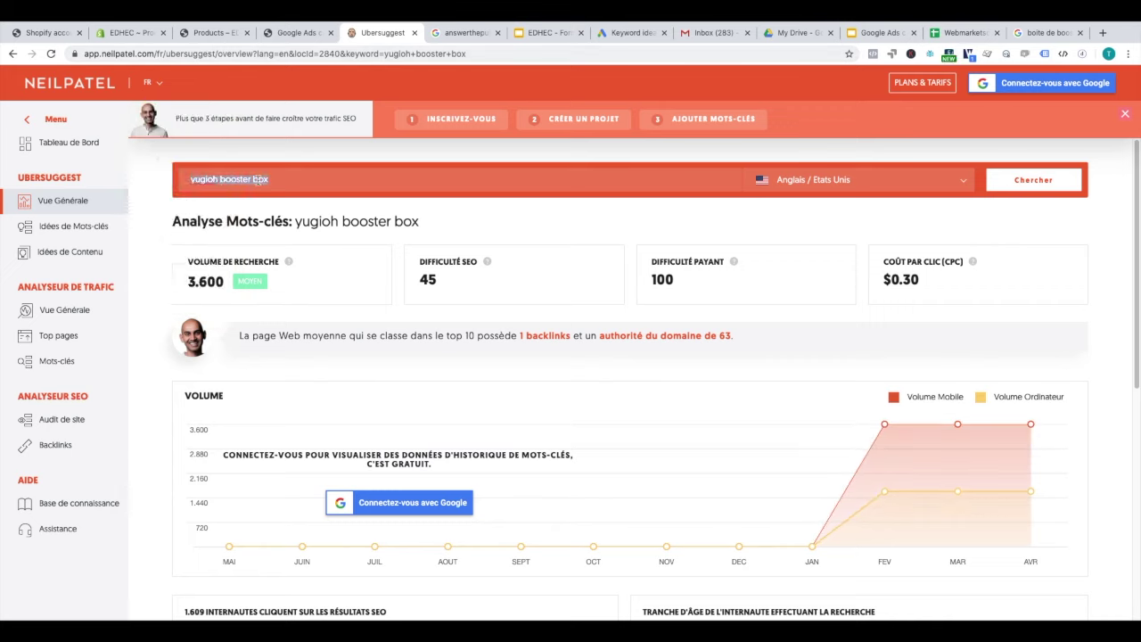
text(boite de booster yugioh)
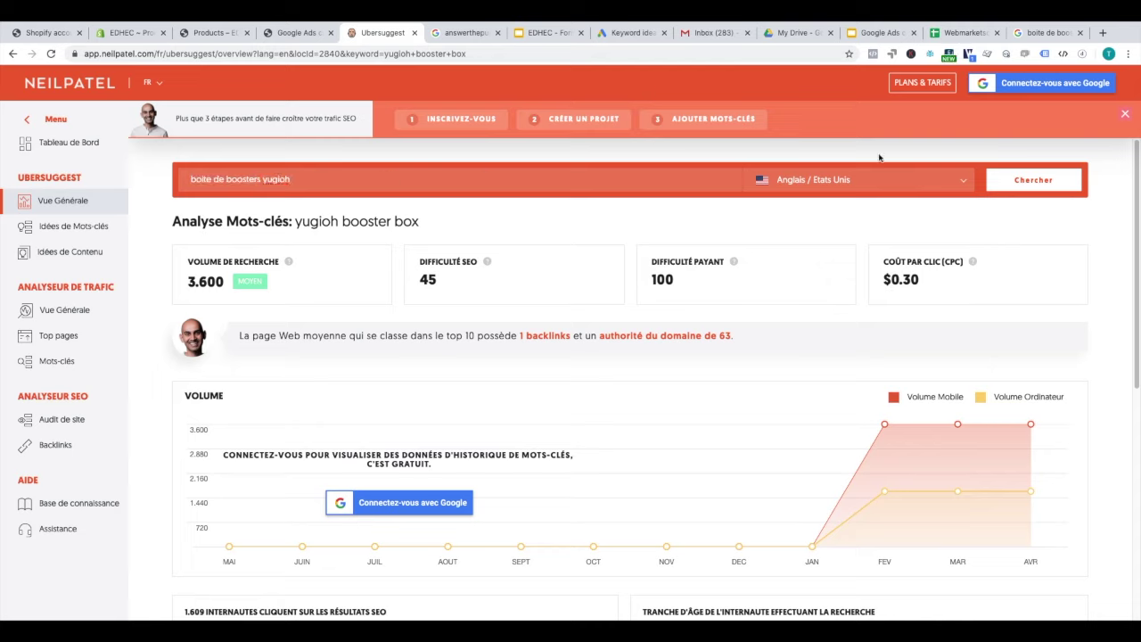
Set the Ubersuggest language and country to Français / France, run the keyword search, and dismiss the sign-up prompt.
click(823, 180)
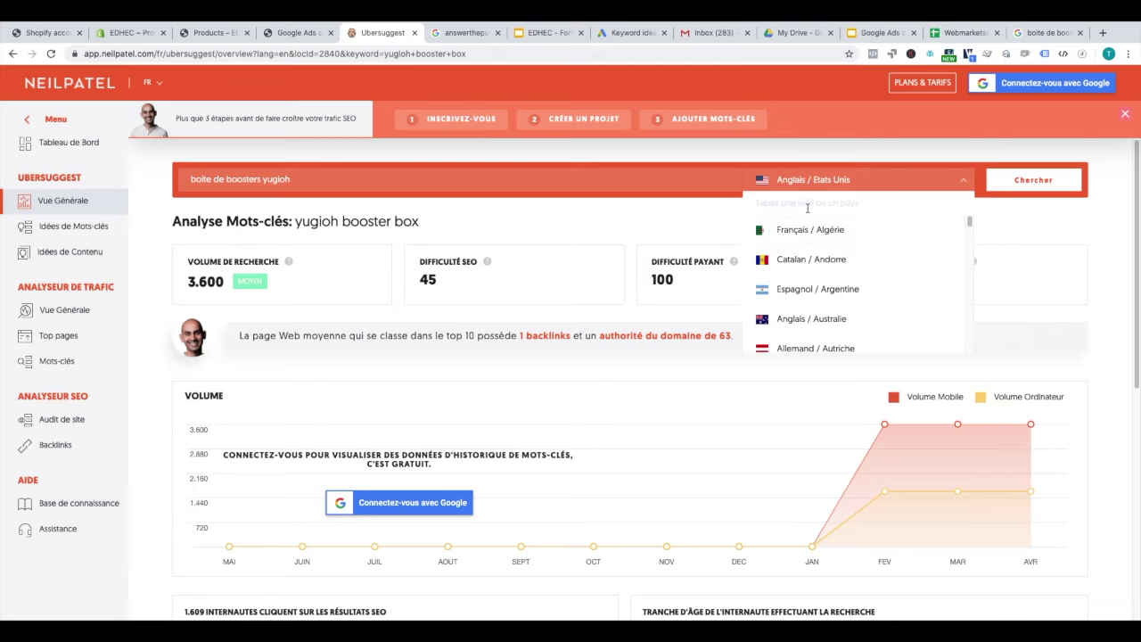
text(fr)
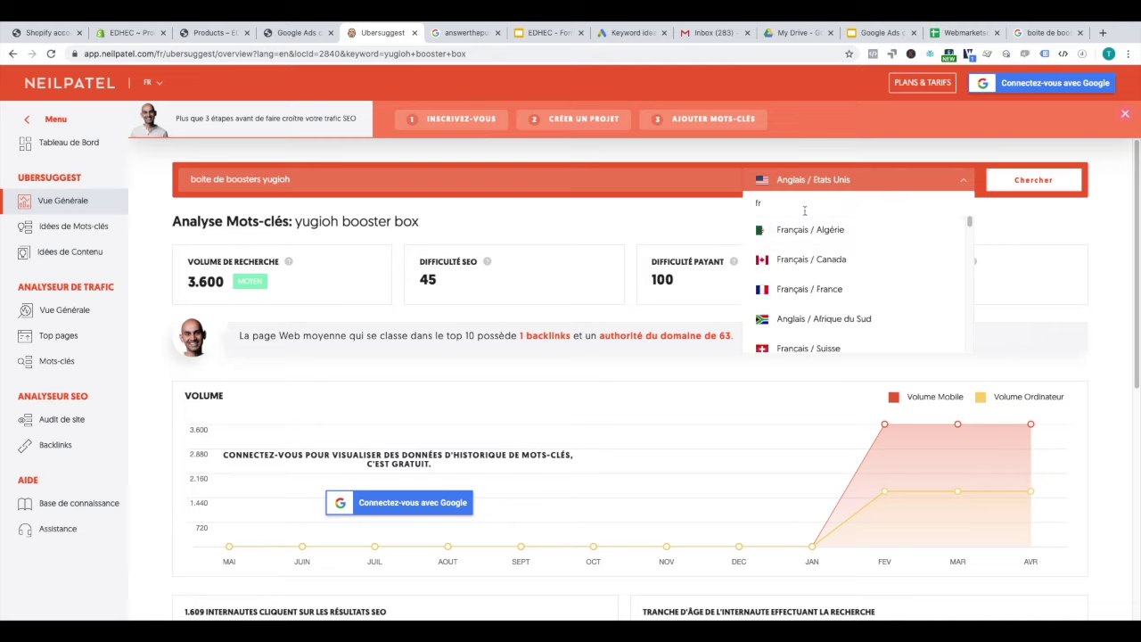
click(802, 291)
click(1022, 183)
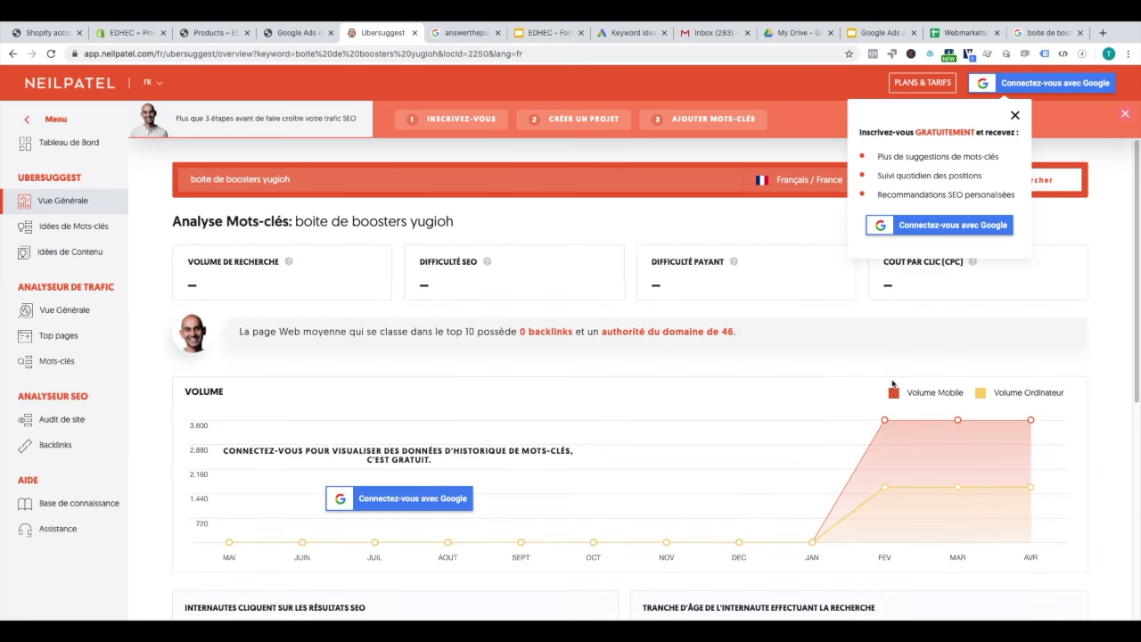
click(1013, 115)
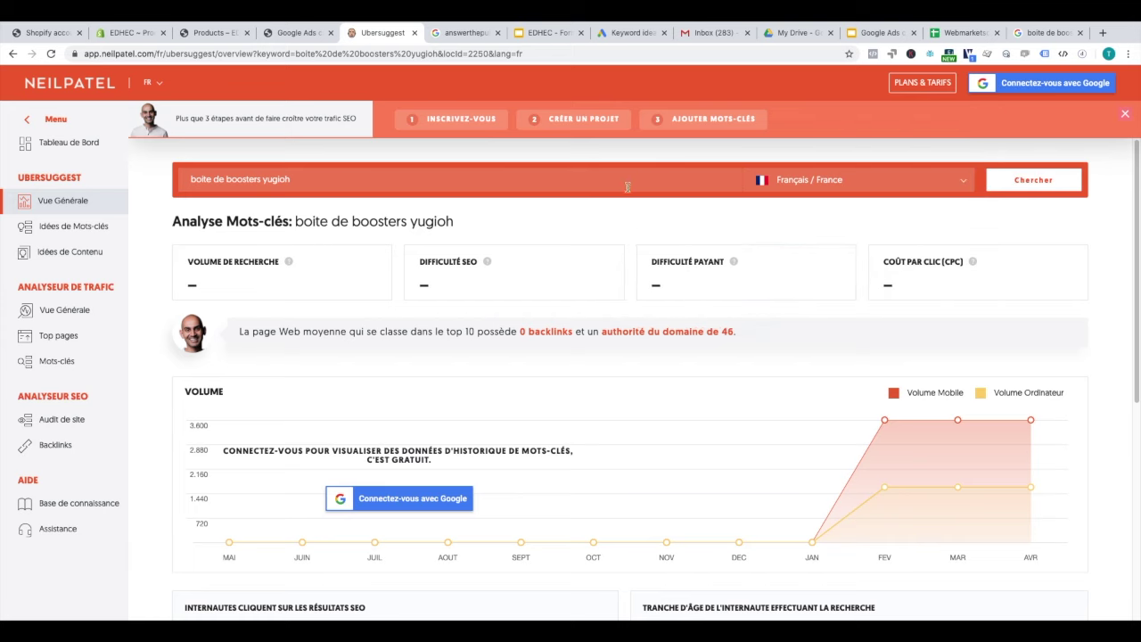
Examine Ubersuggest's keyword suggestions for "boite de boosters yugioh", including their volume, CPC and difficulty.
scroll(617, 265, down, 5)
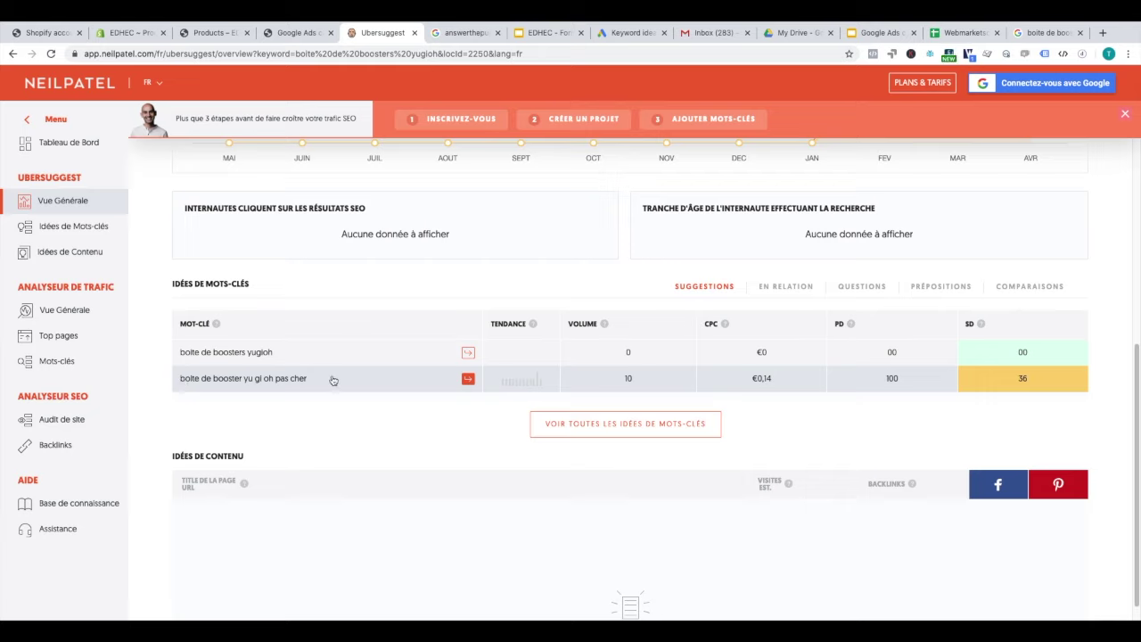
mouse_move(852, 325)
click(759, 379)
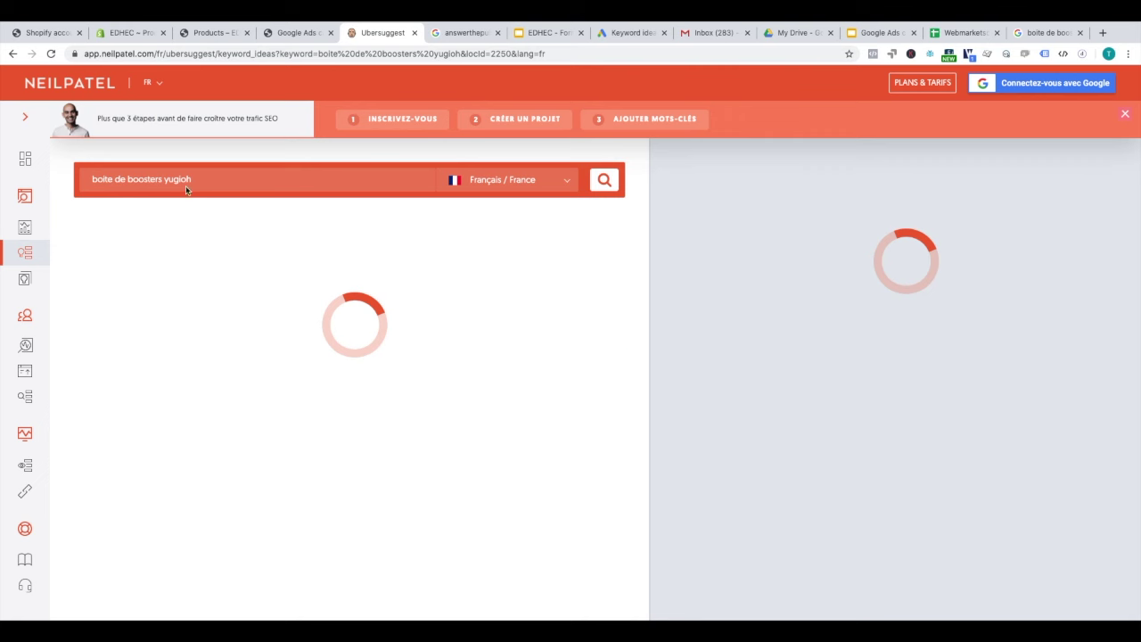
click(13, 54)
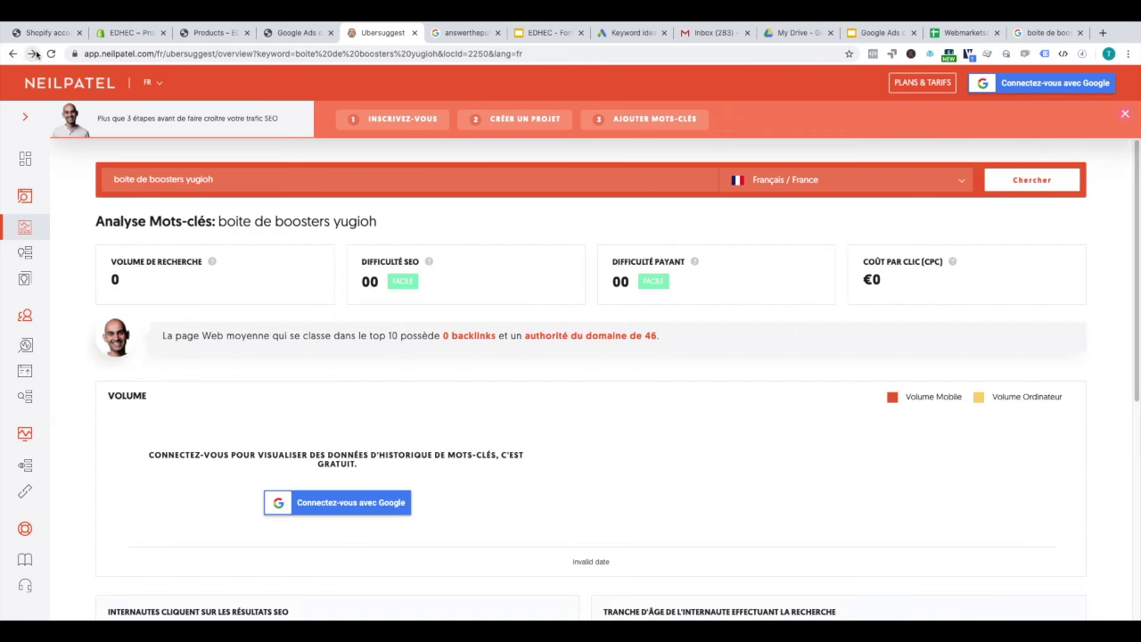
scroll(443, 392, down, 8)
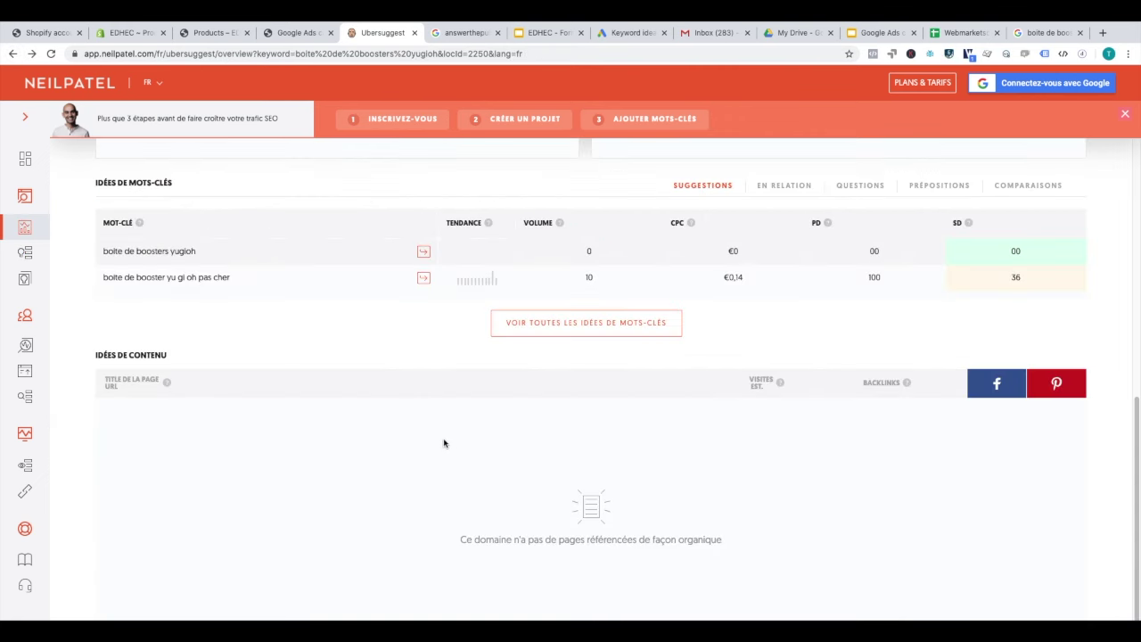
Open the suggestion "boite de booster yu gi oh pas cher" in the keyword ideas list and copy its text.
click(159, 280)
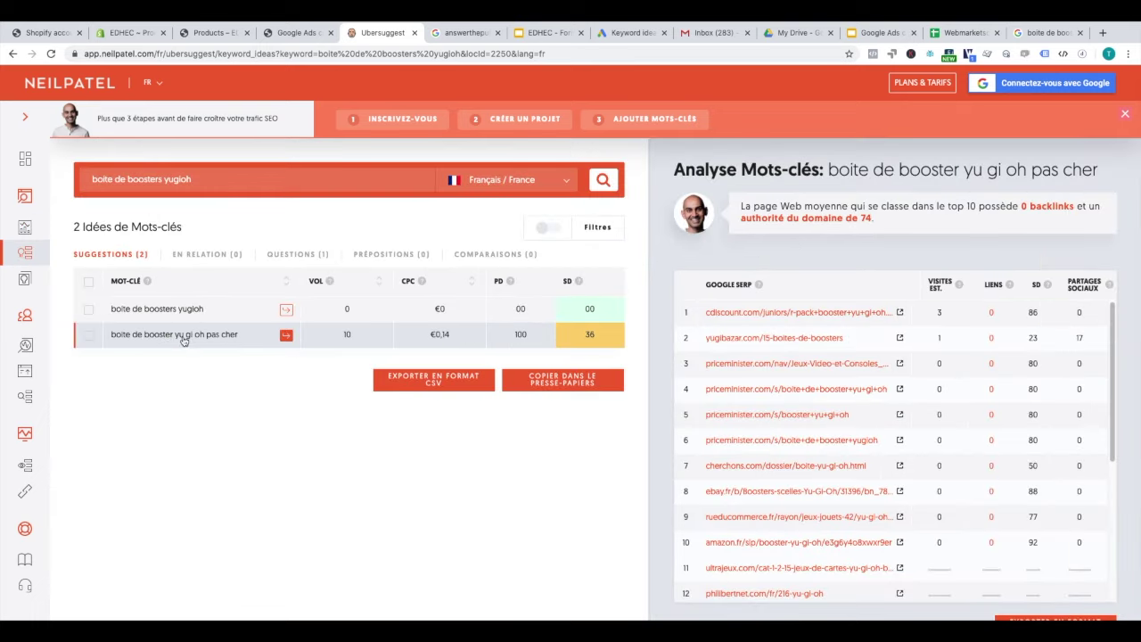
drag(241, 338, 116, 342)
click(212, 342)
drag(241, 339, 114, 337)
key(ctrl+c)
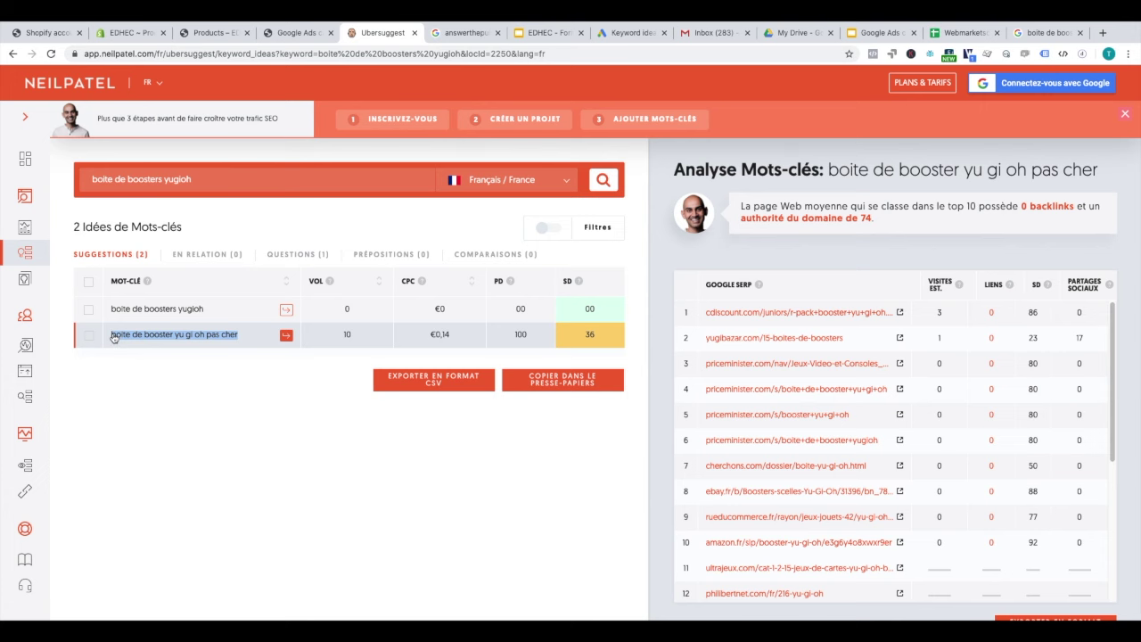
Replace the Keyword Planner search with "boite de booster yu gi oh pas cher" and add that keyword to Ad group 1 as broad match.
click(632, 32)
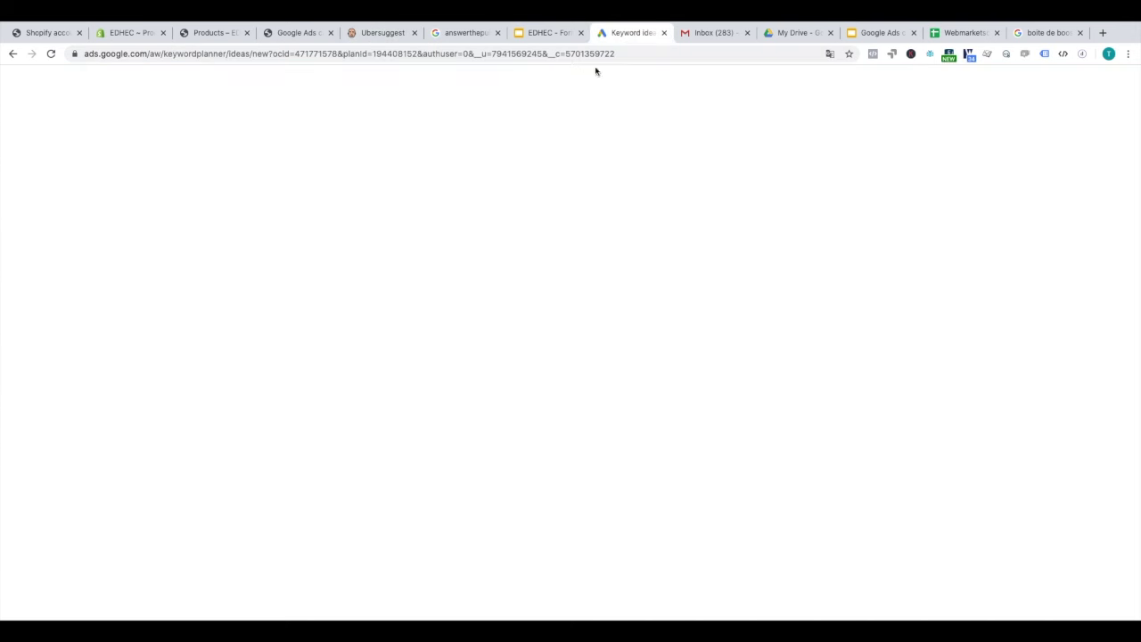
click(265, 150)
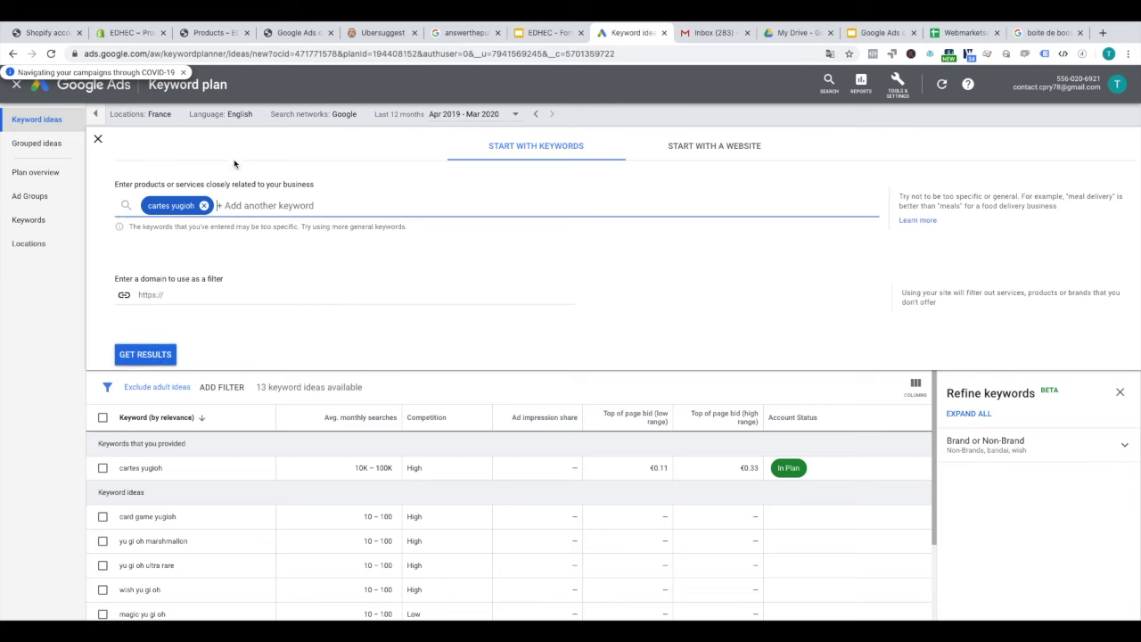
click(205, 205)
key(ctrl+v)
click(145, 341)
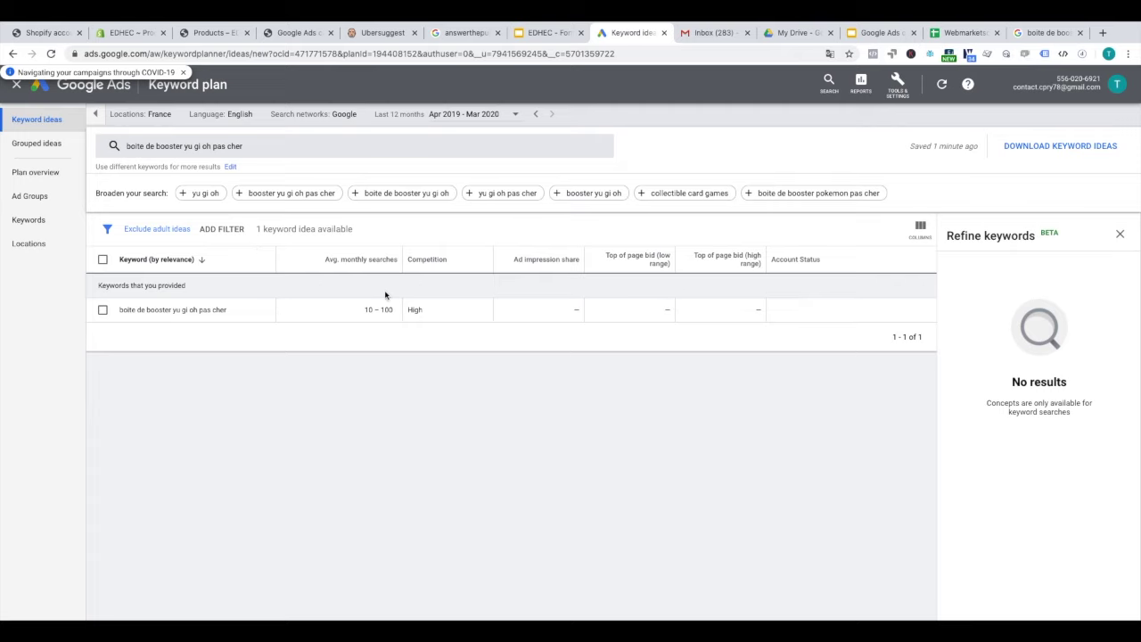
click(103, 309)
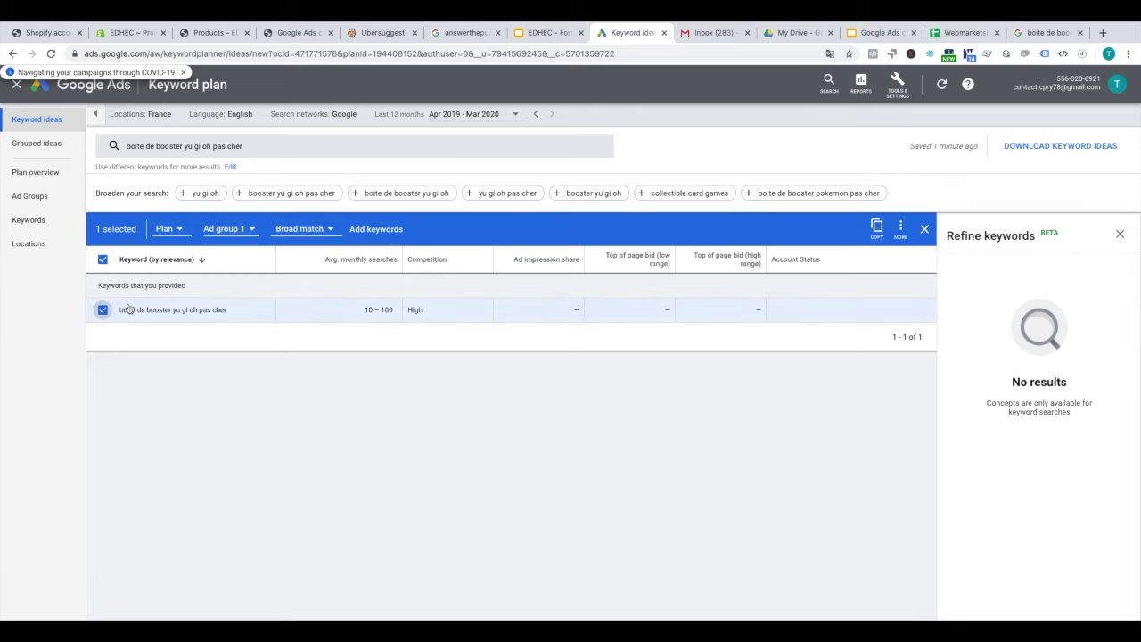
click(384, 231)
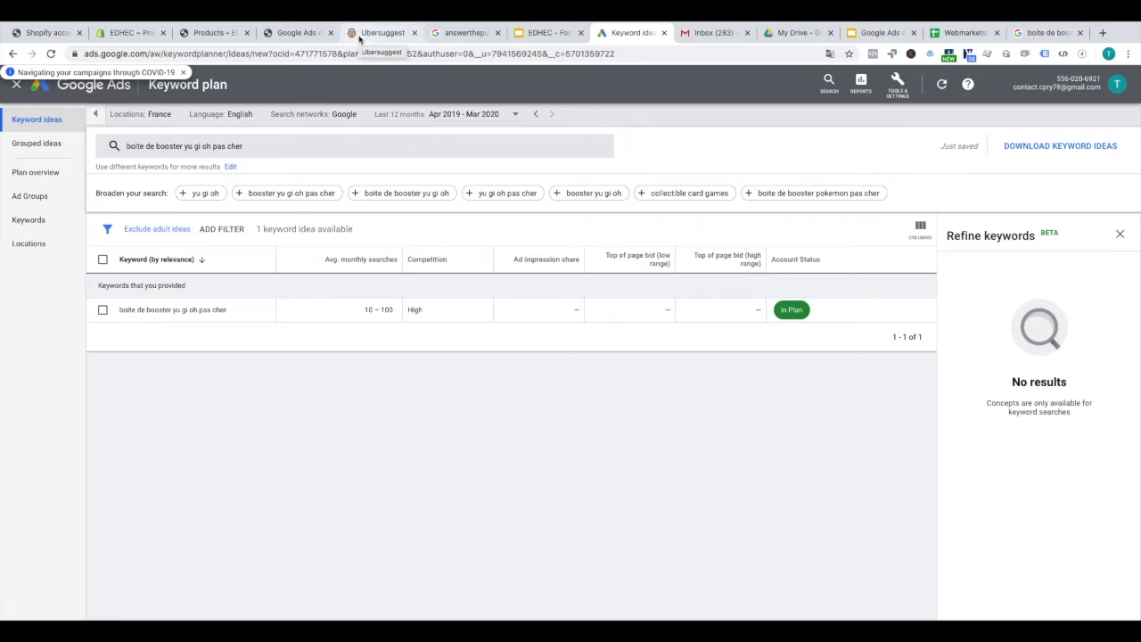
Switch to the answerthepublic search results and open the AnswerThePublic website.
click(459, 36)
click(202, 190)
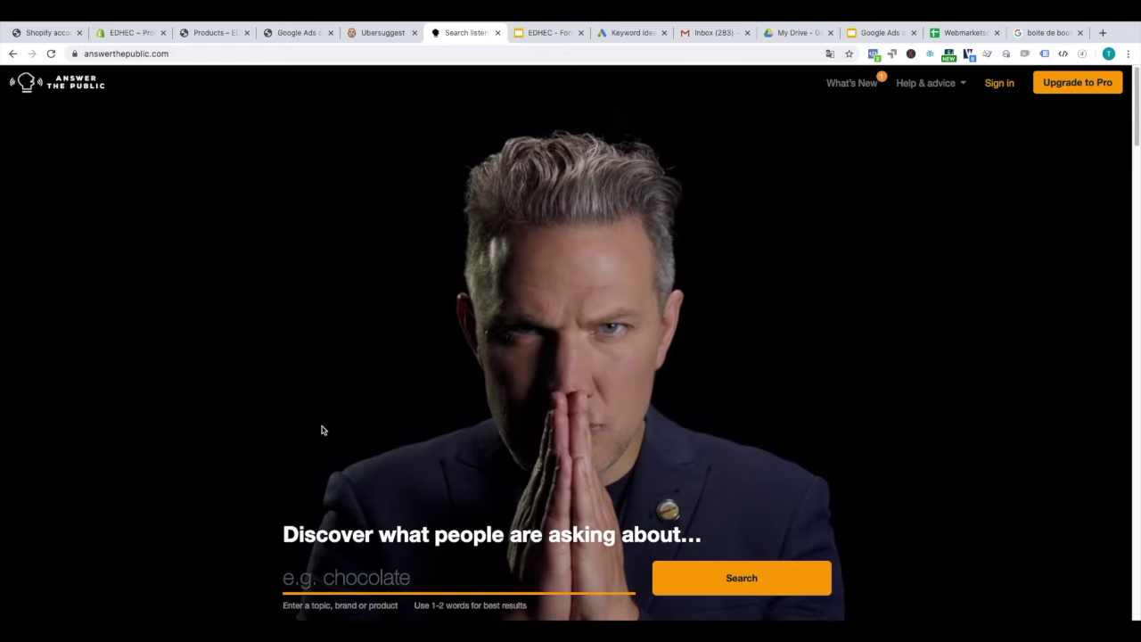
Set the AnswerThePublic search country to France and its language to Français.
scroll(385, 311, down, 3)
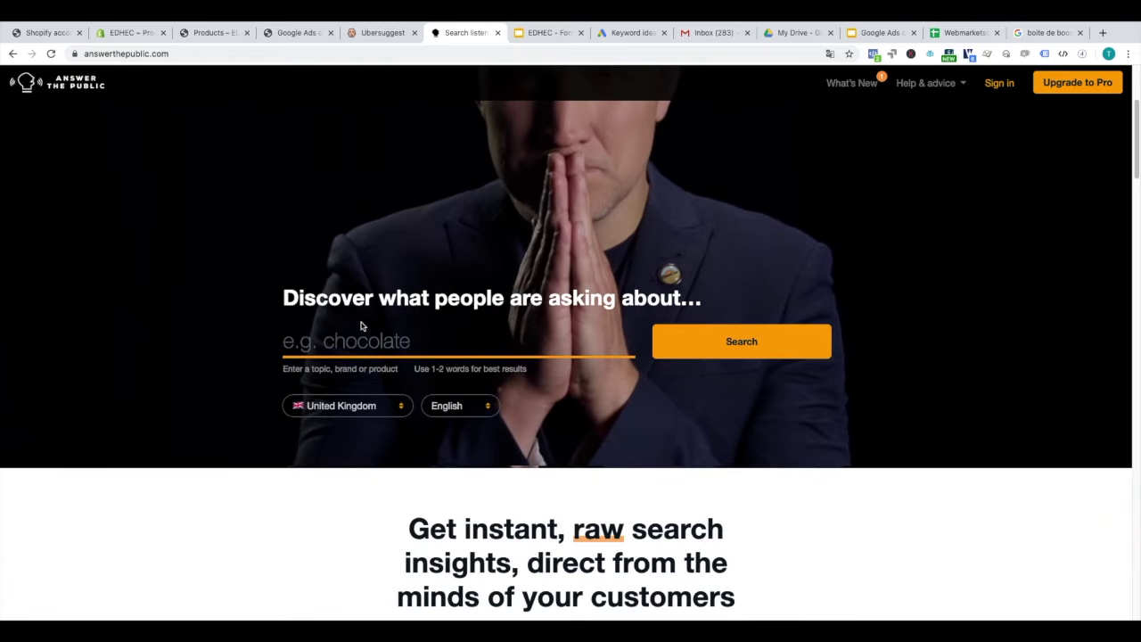
click(374, 407)
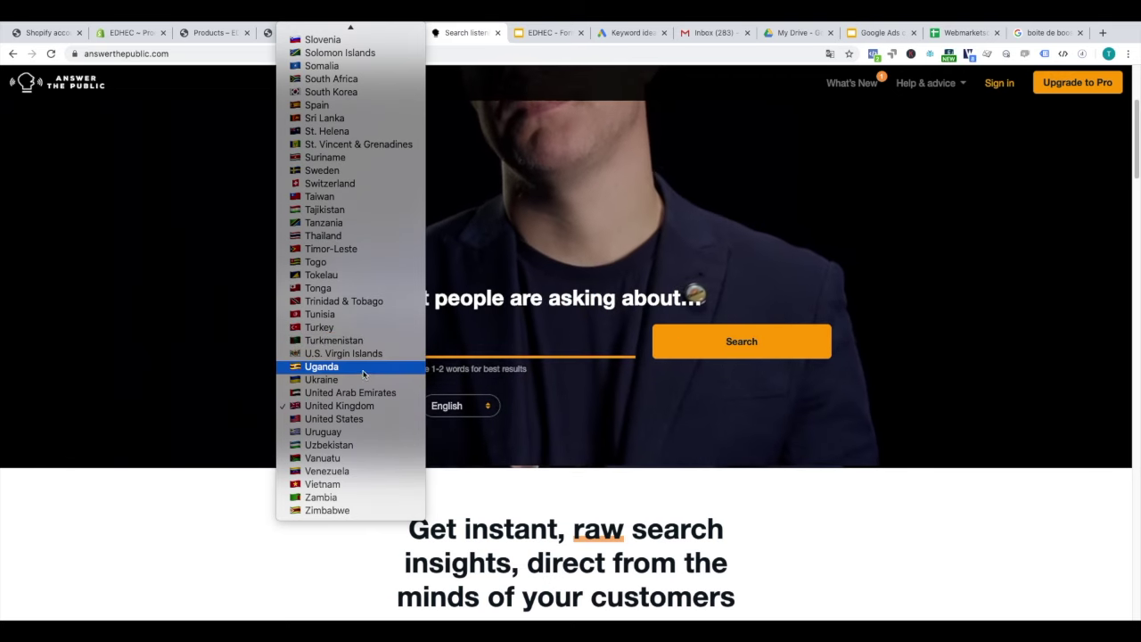
scroll(309, 108, up, 1)
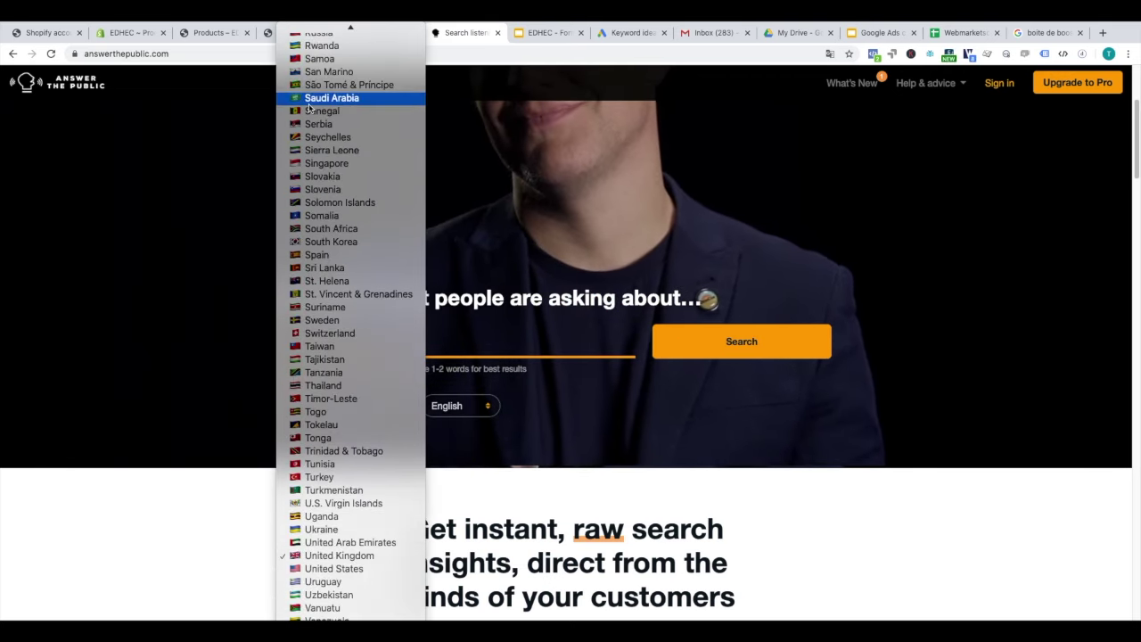
scroll(309, 108, up, 15)
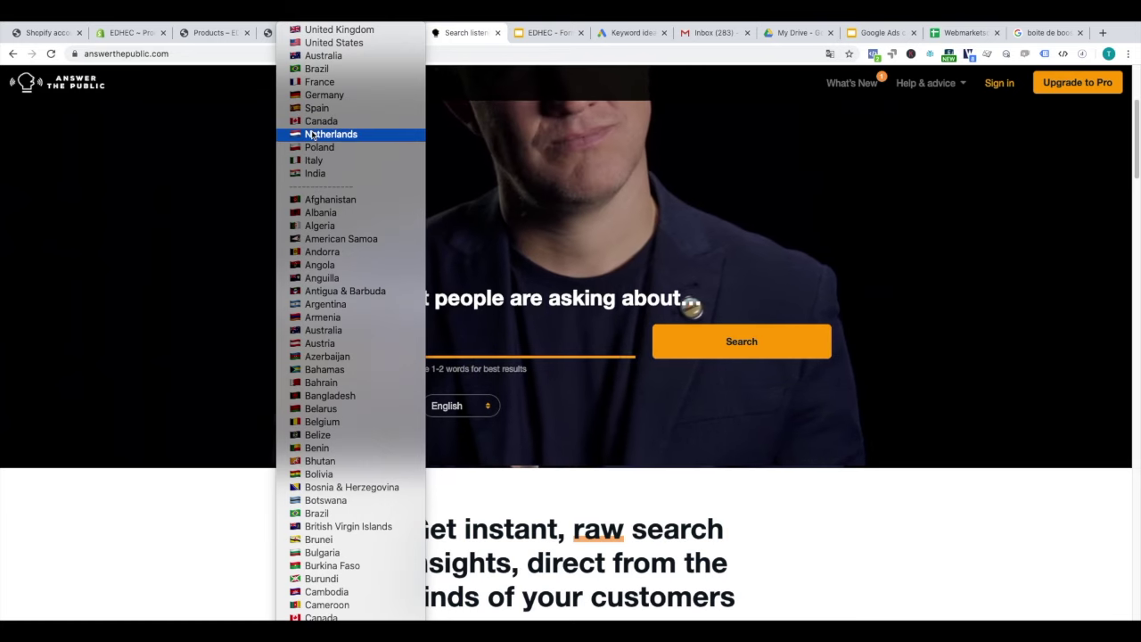
click(317, 81)
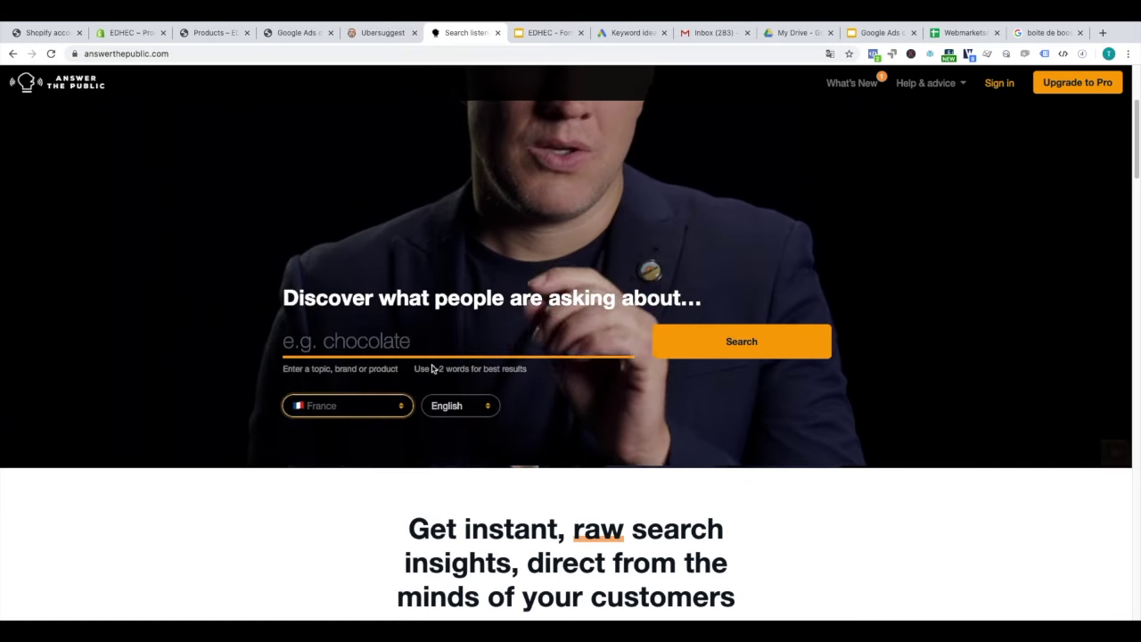
click(460, 406)
click(447, 434)
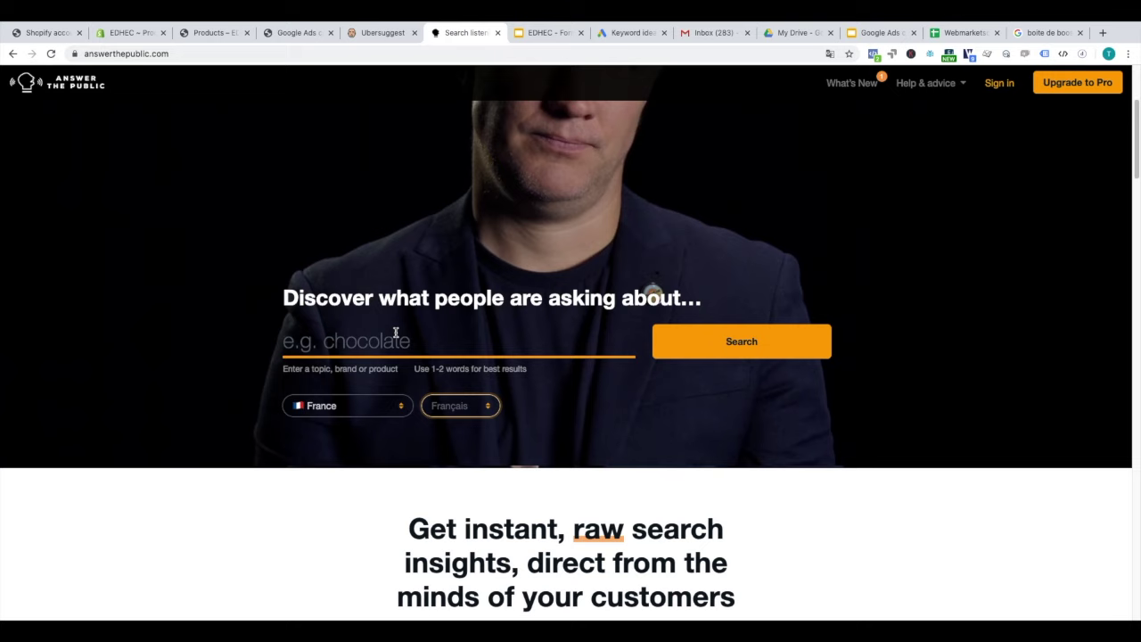
Paste the copied keyword into the AnswerThePublic search, shorten and edit it to "boite de boosters yu gi oh", and run the search.
click(395, 333)
key(ctrl+v)
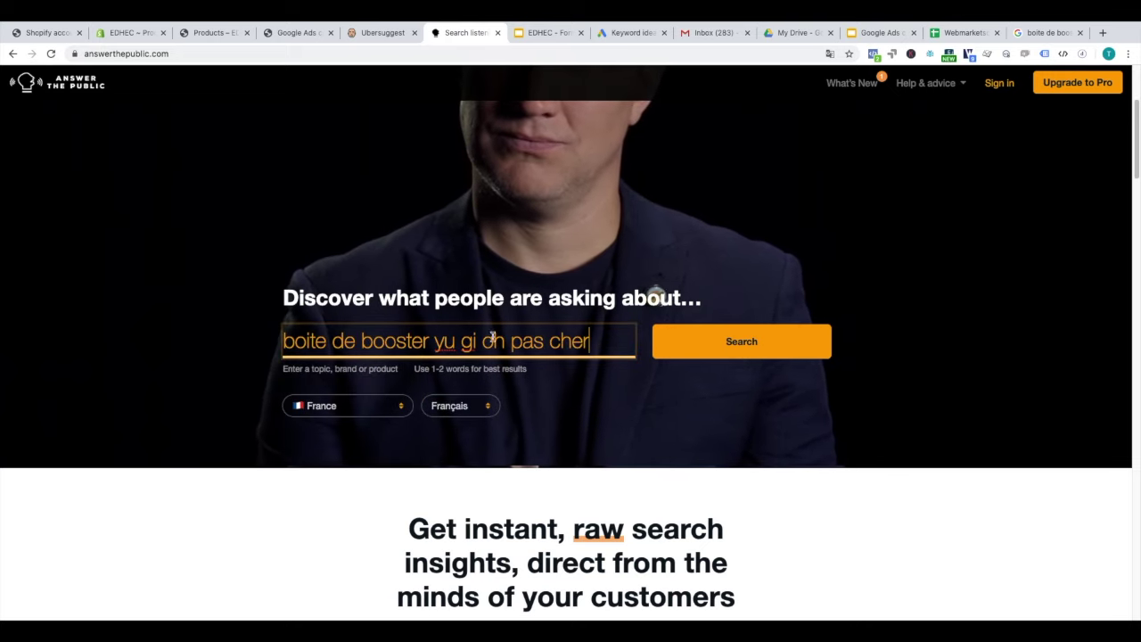
key(BackSpace)
key(BackSpace)
key(BackSpace)
key(BackSpace)
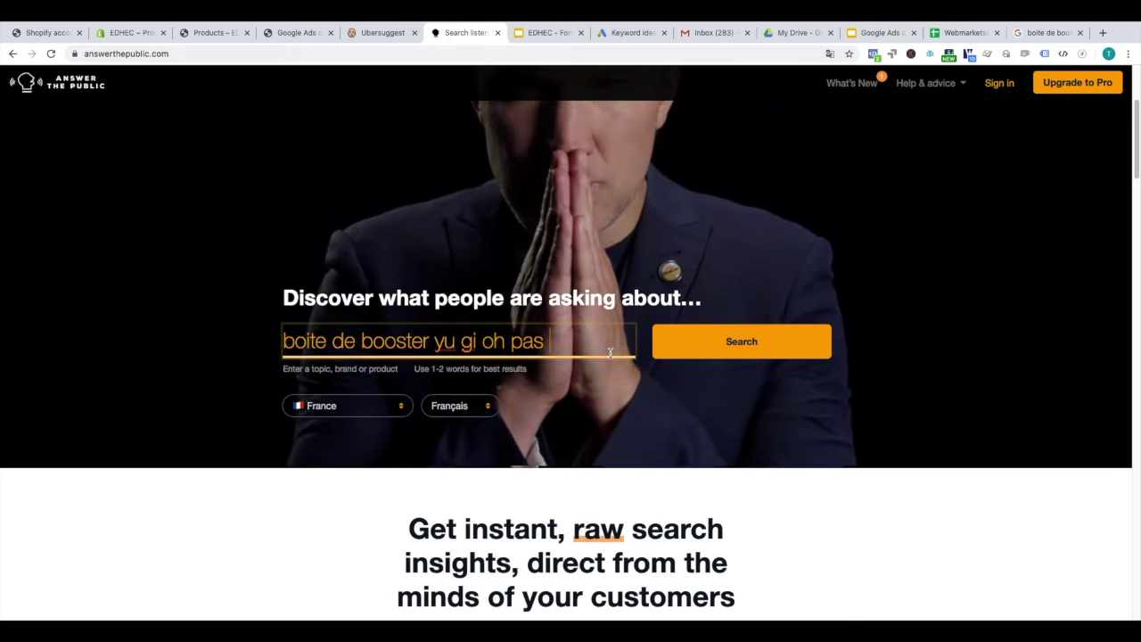
key(BackSpace)
key(BackSpace)
key(BackSpace)
key(BackSpace)
key(BackSpace)
key(Left)
key(Left)
key(Left)
key(Left)
key(Left)
key(Left)
key(Left)
key(Left)
key(Left)
text(s)
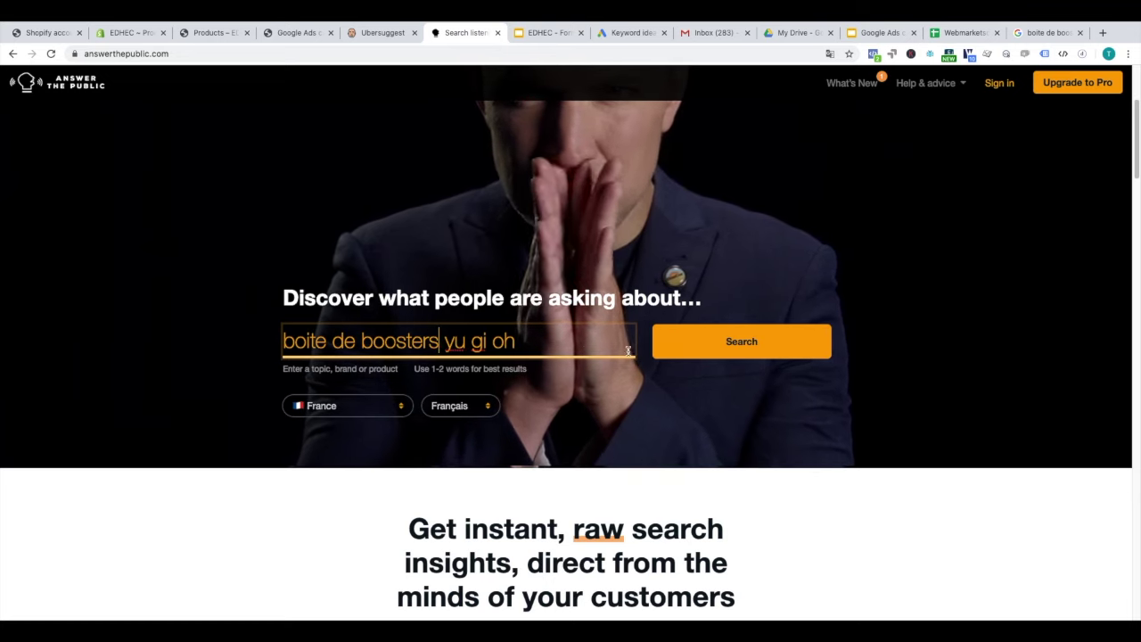
click(701, 344)
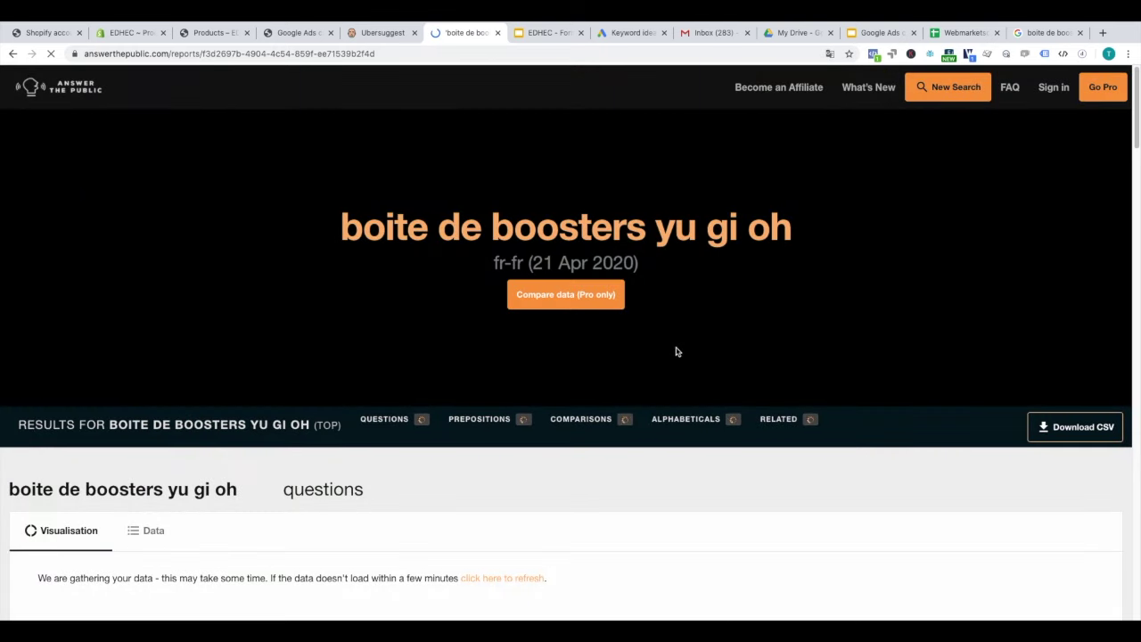
Examine the questions visualisation in the AnswerThePublic report for "boite de boosters yu gi oh".
scroll(501, 333, down, 2)
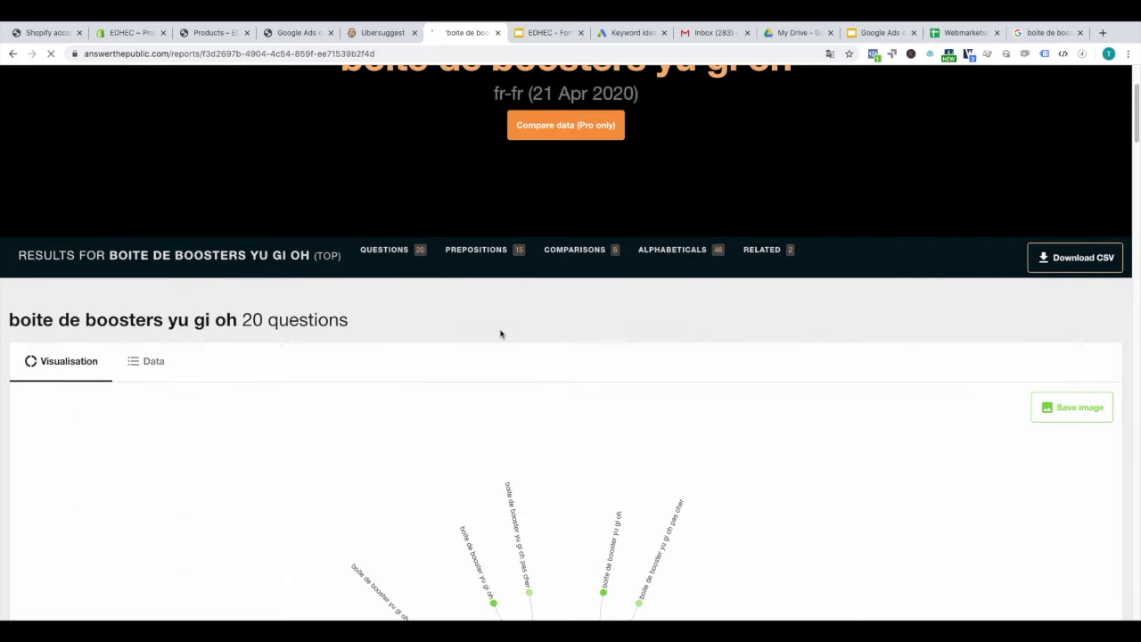
scroll(500, 333, down, 5)
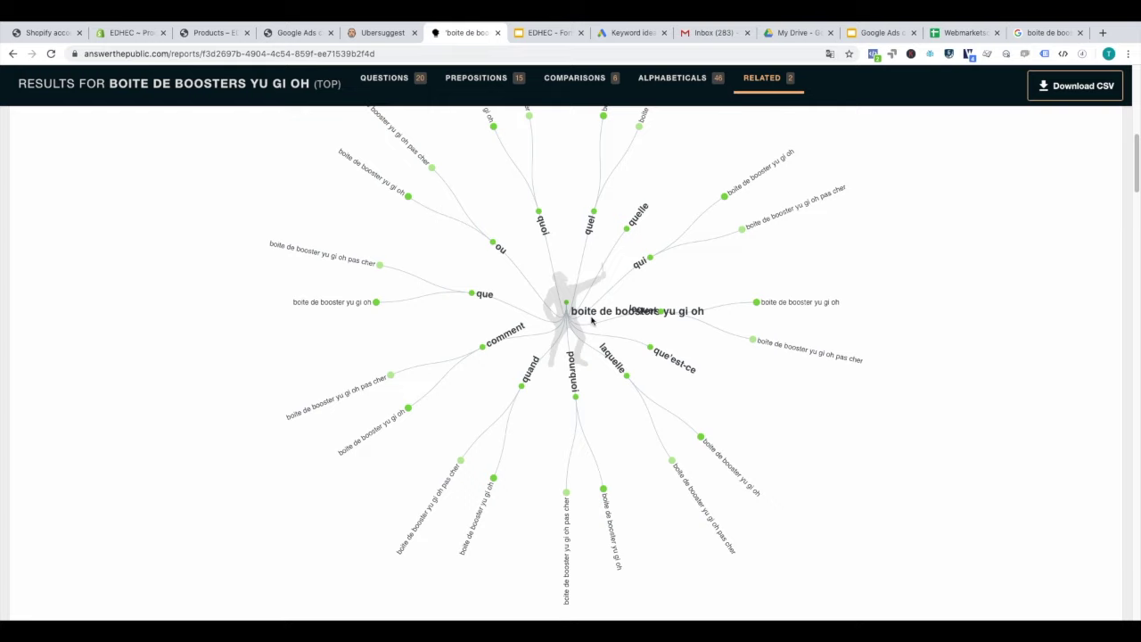
scroll(584, 321, up, 1)
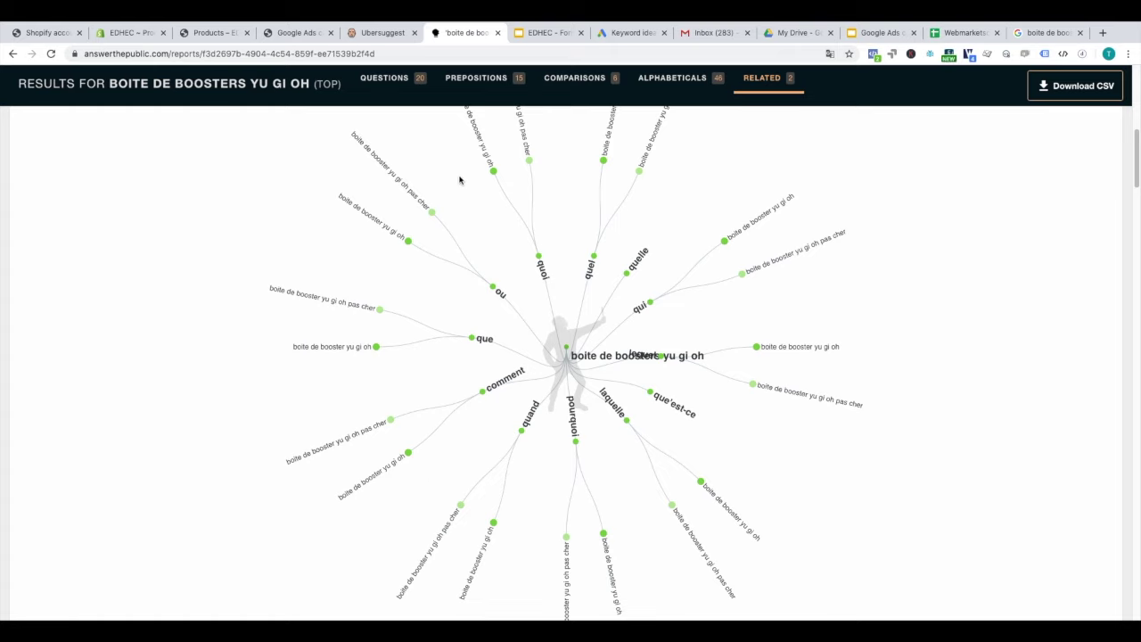
scroll(460, 179, up, 2)
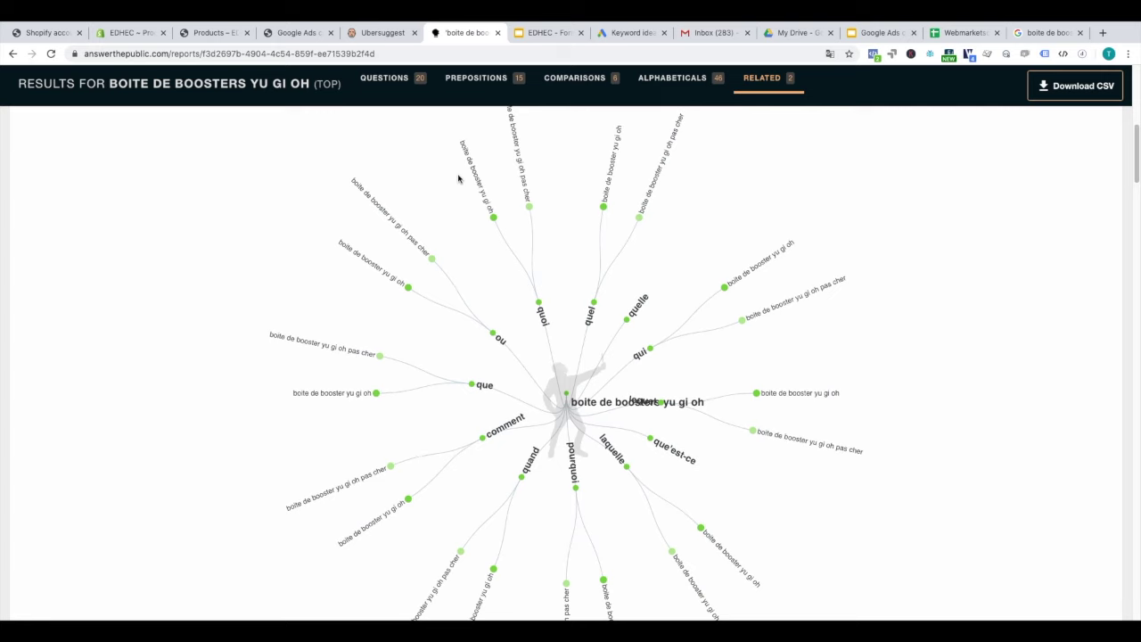
scroll(466, 161, up, 3)
scroll(464, 165, down, 1)
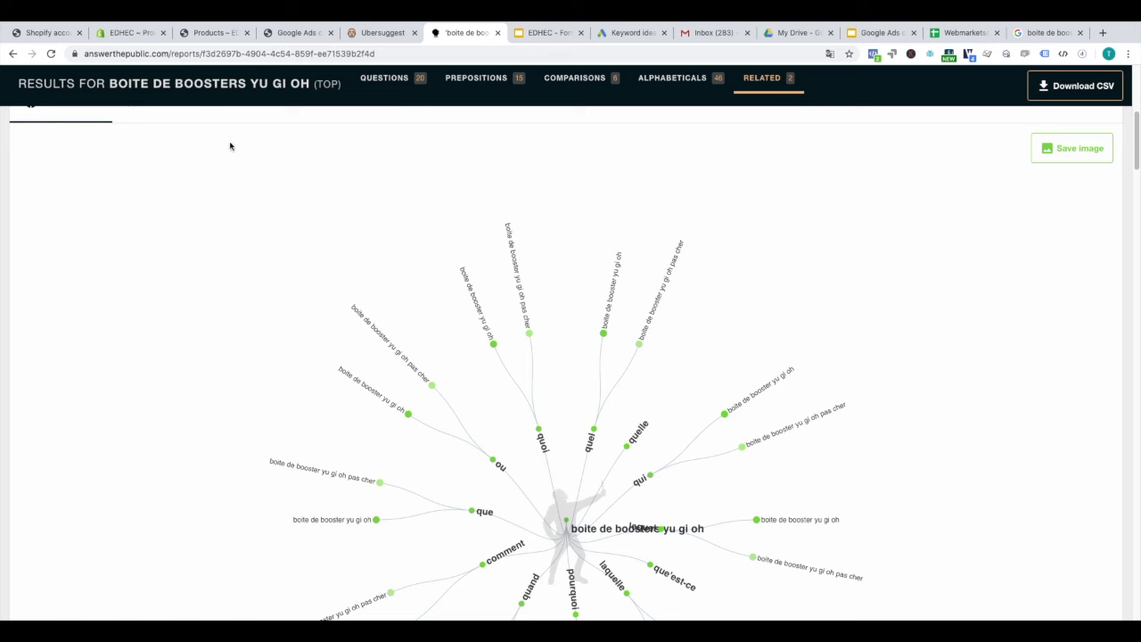
Switch to Keyword Planner and replace the keyword ideas search with "boite de boosters yu gi oh".
click(627, 34)
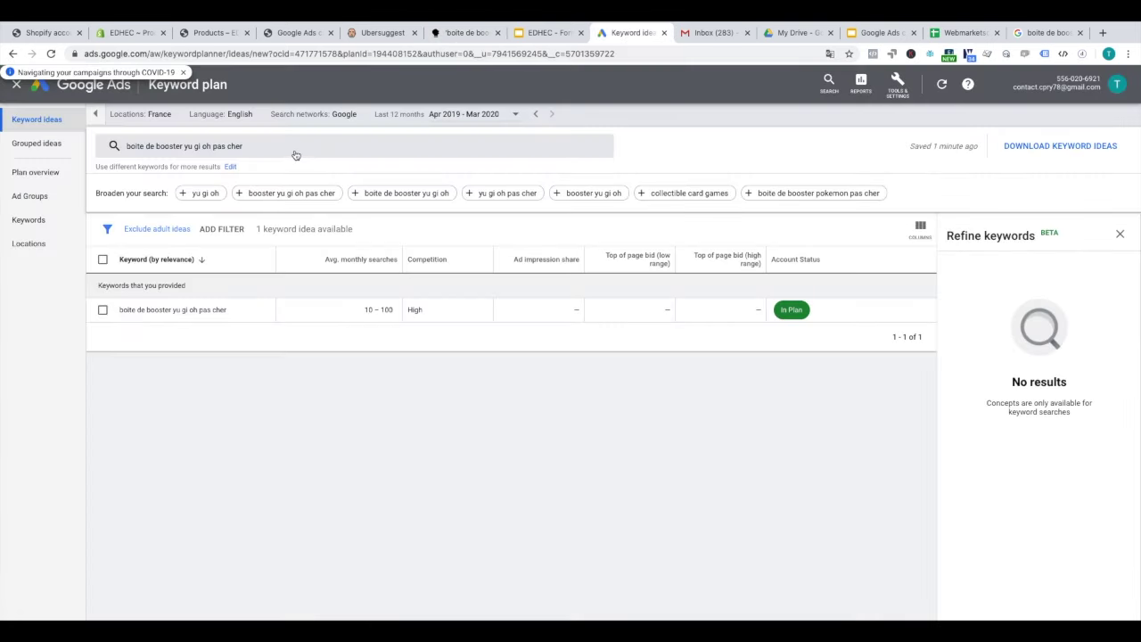
click(298, 150)
click(251, 206)
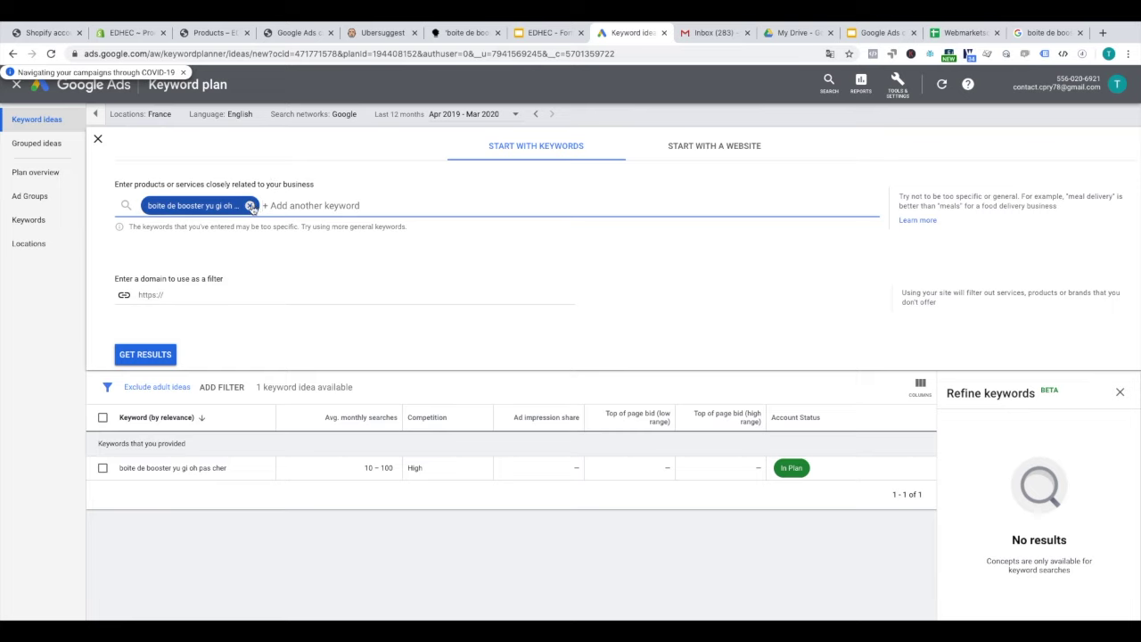
text(noi)
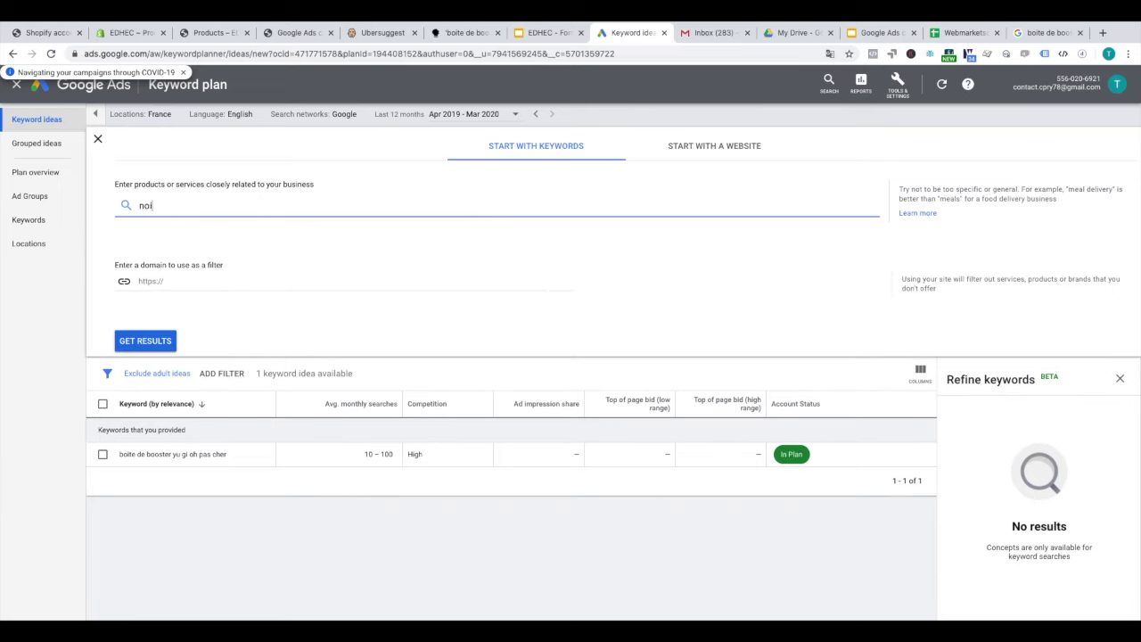
text(te de boosters yu gi oh)
click(145, 341)
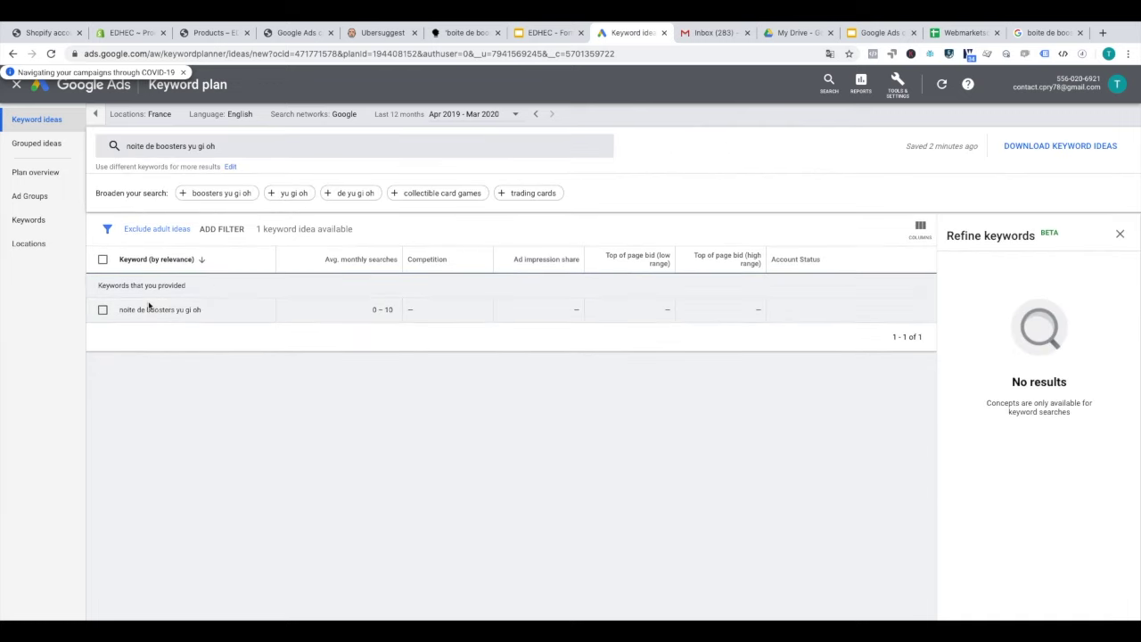
click(140, 146)
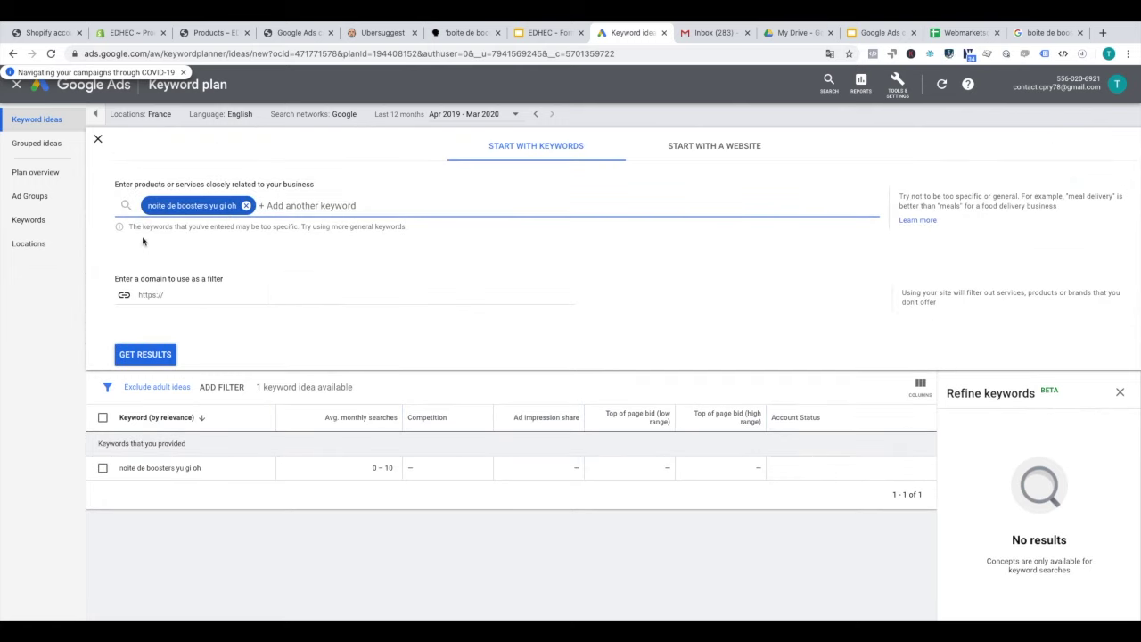
click(144, 206)
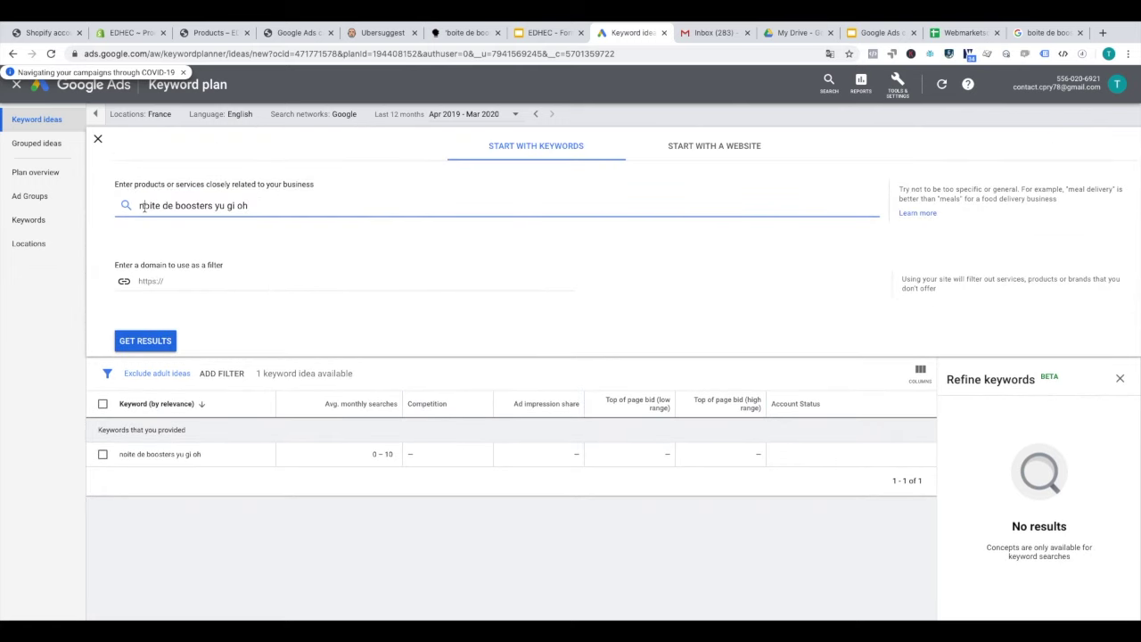
key(BackSpace)
text(b)
click(143, 341)
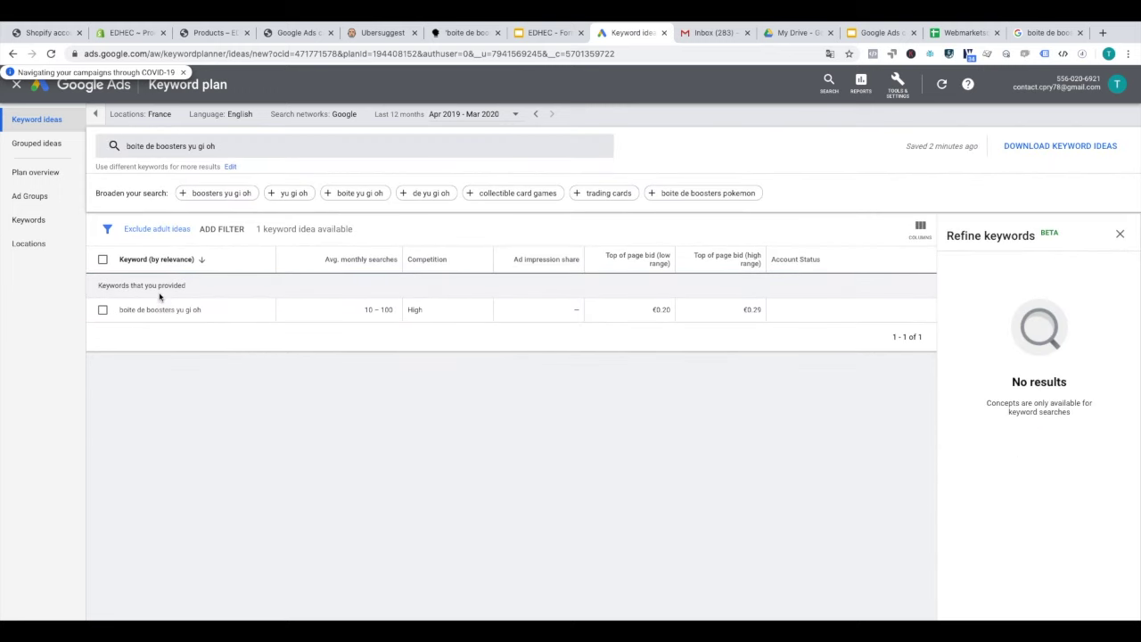
Add the keyword "boite de boosters yu gi oh" to Ad group 1 as broad match.
click(103, 309)
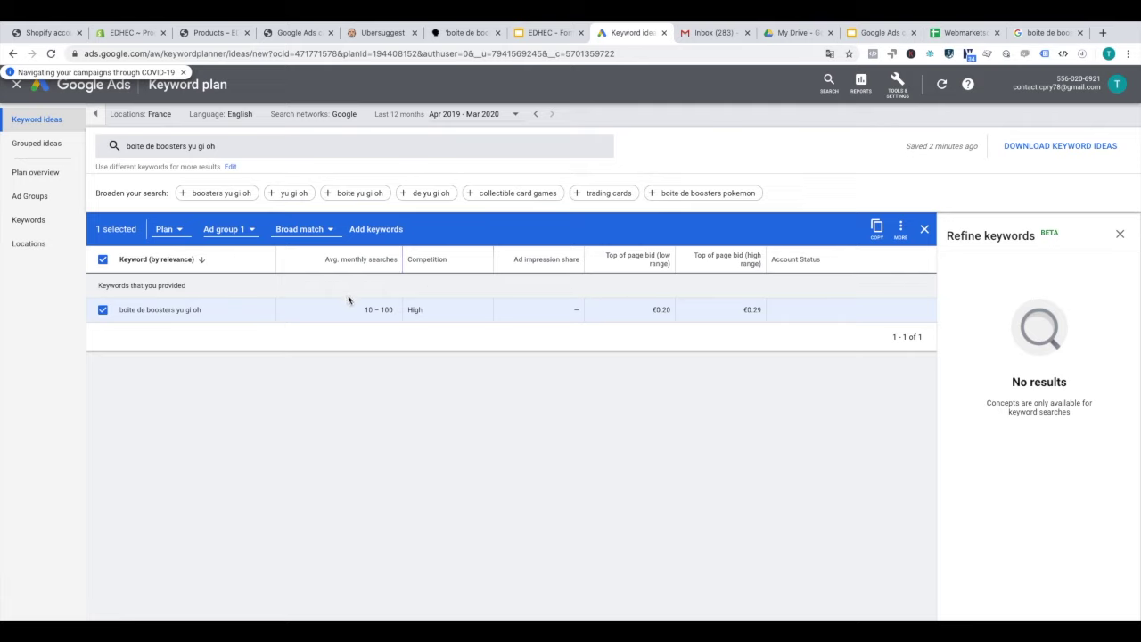
click(370, 234)
click(382, 231)
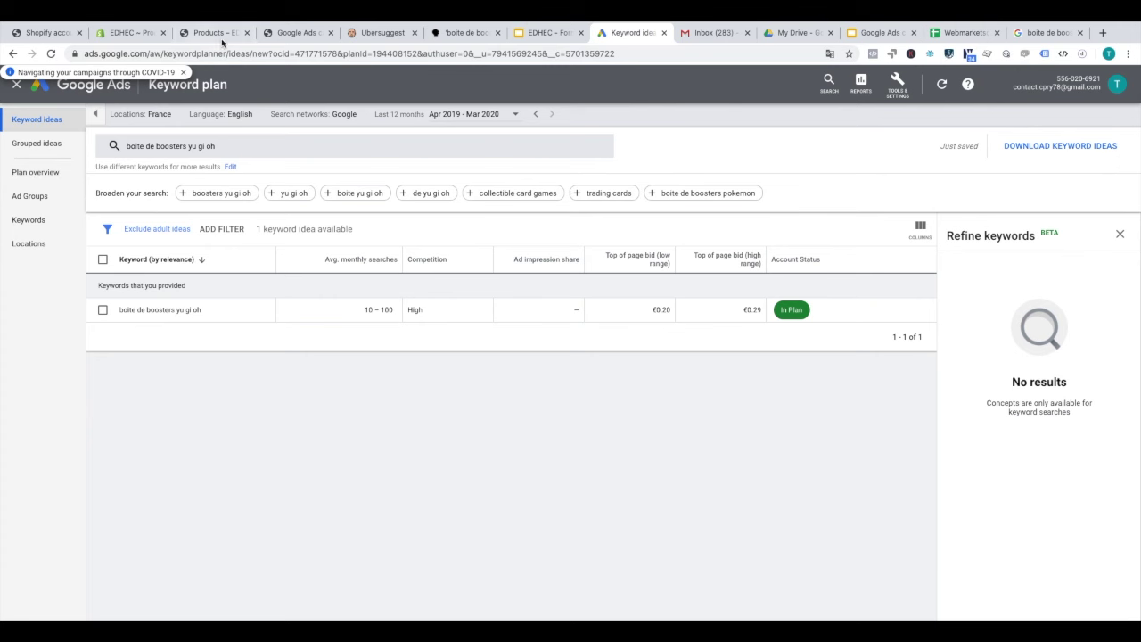
Switch to the Google Ads campaign checklist PDF and read "Etape 2 : Créer son plan".
click(288, 34)
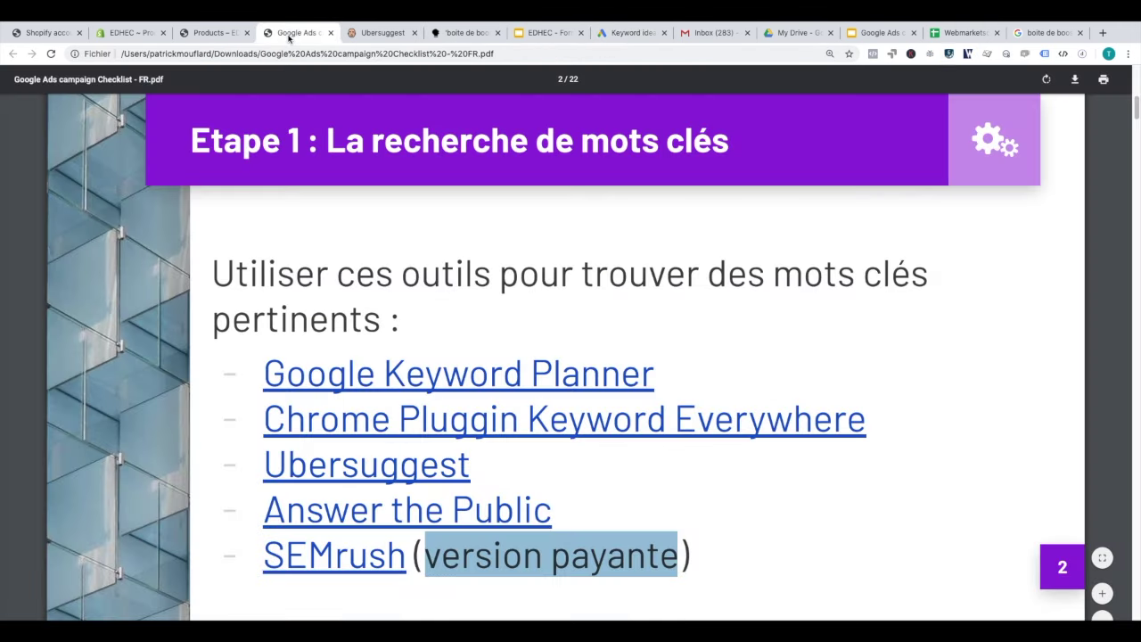
scroll(352, 197, down, 6)
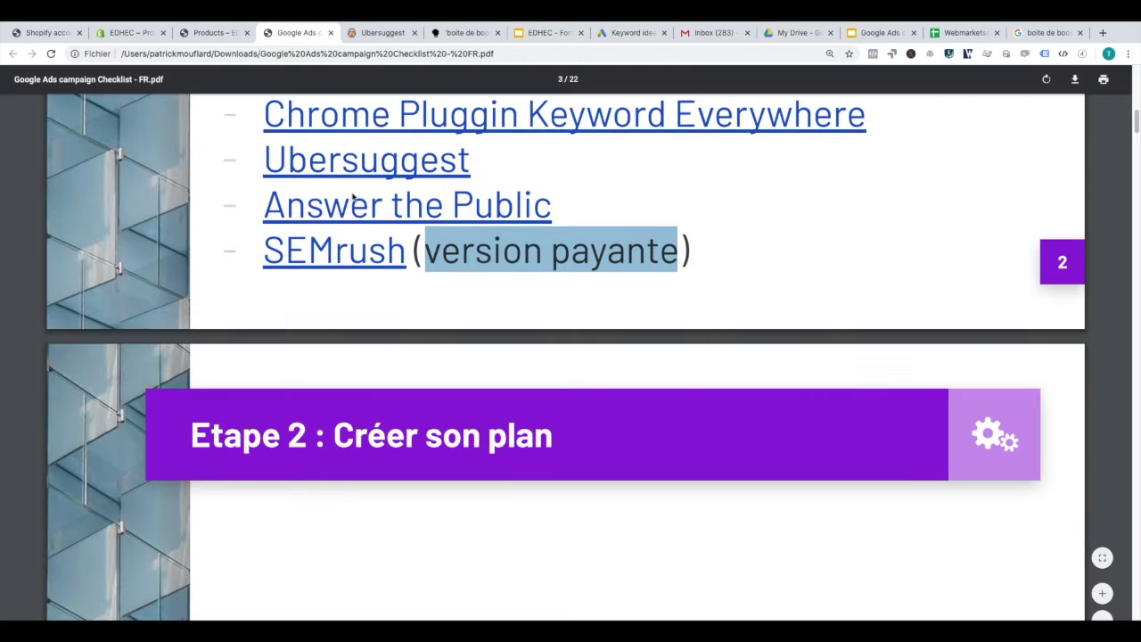
scroll(352, 197, down, 1)
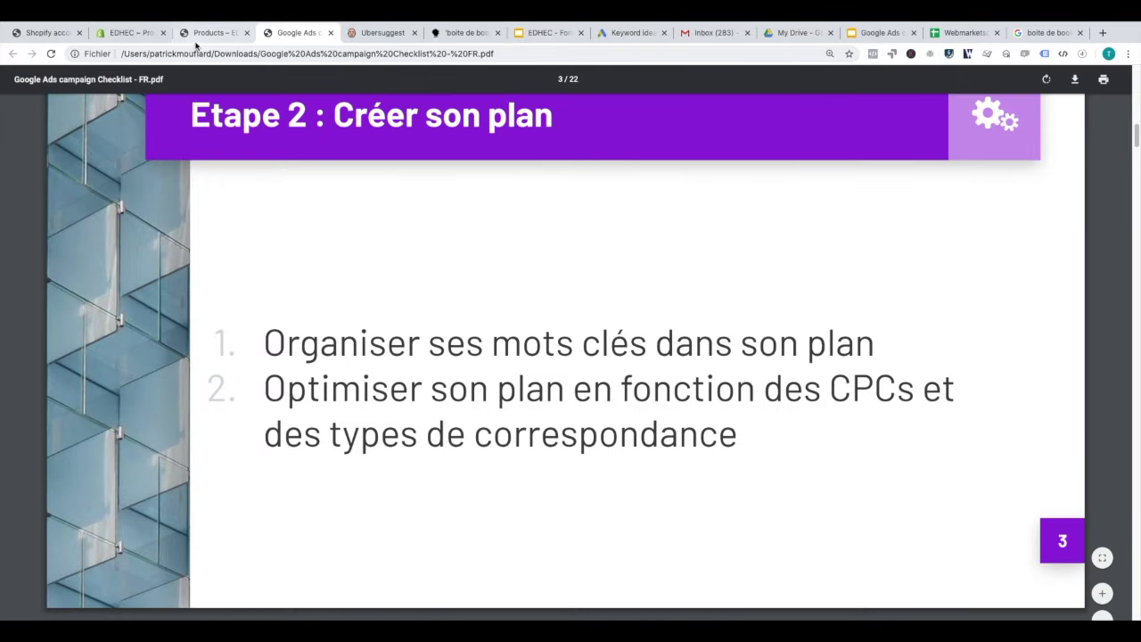
Return to Keyword Planner, open the plan overview and examine its forecast, suggested daily budget and costs per keyword.
click(609, 36)
click(45, 175)
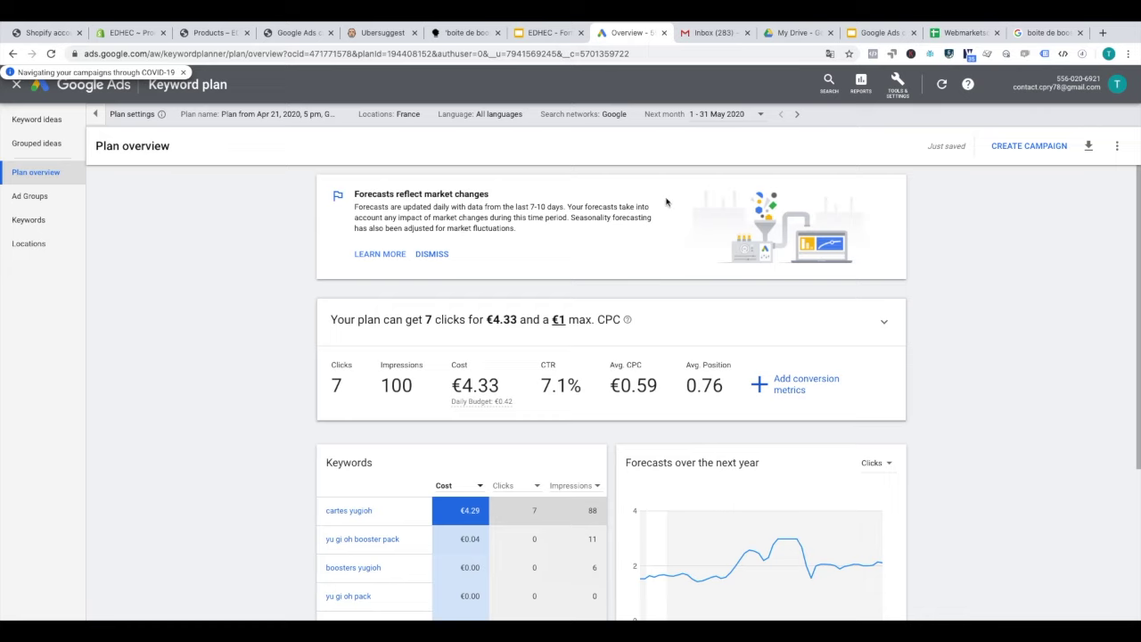
scroll(601, 300, down, 1)
scroll(601, 300, down, 2)
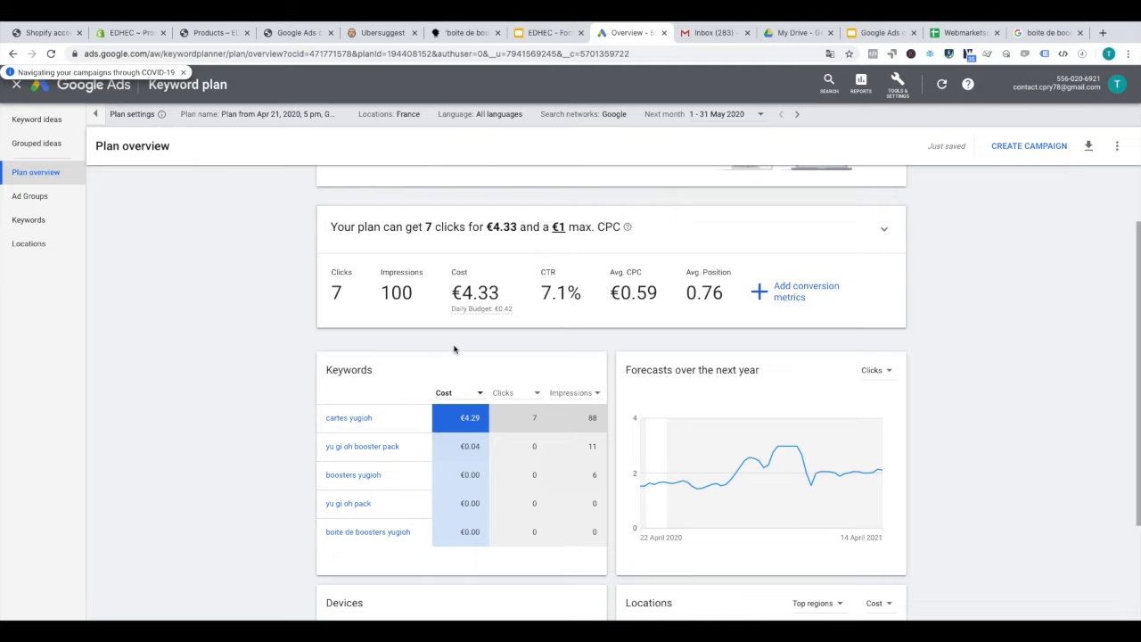
scroll(454, 350, down, 2)
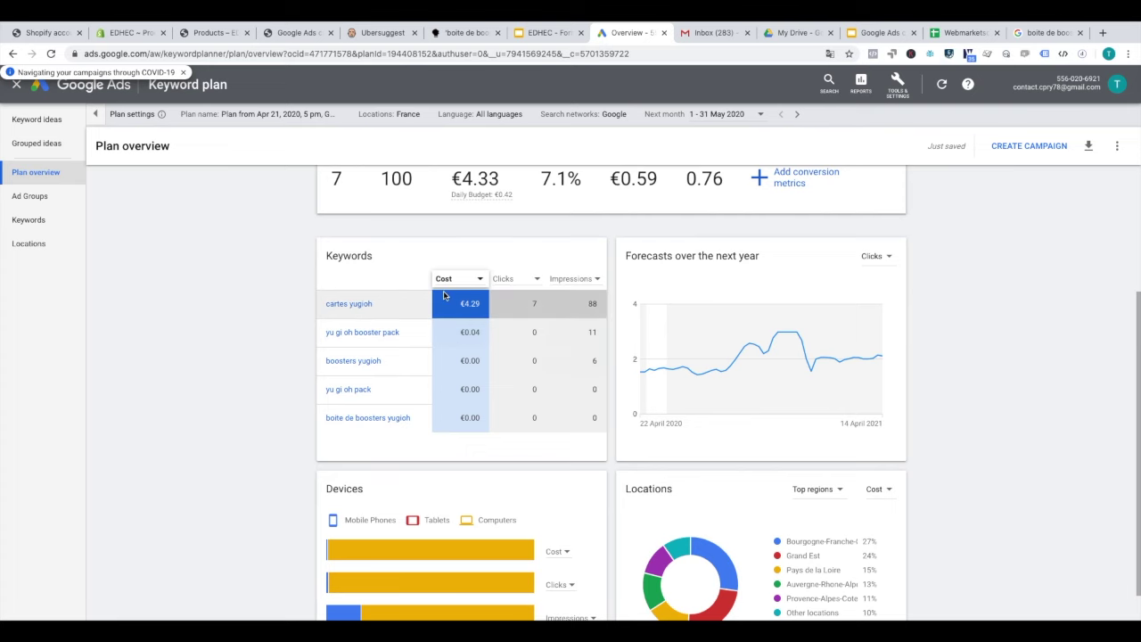
scroll(449, 292, up, 3)
scroll(295, 377, down, 3)
scroll(366, 326, up, 3)
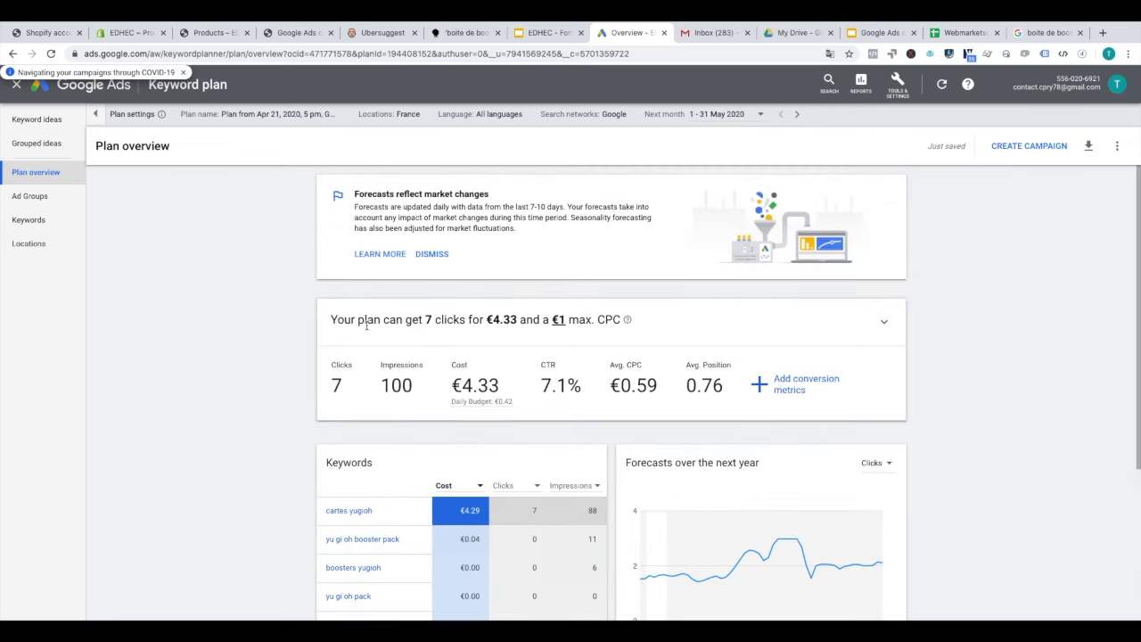
mouse_move(479, 404)
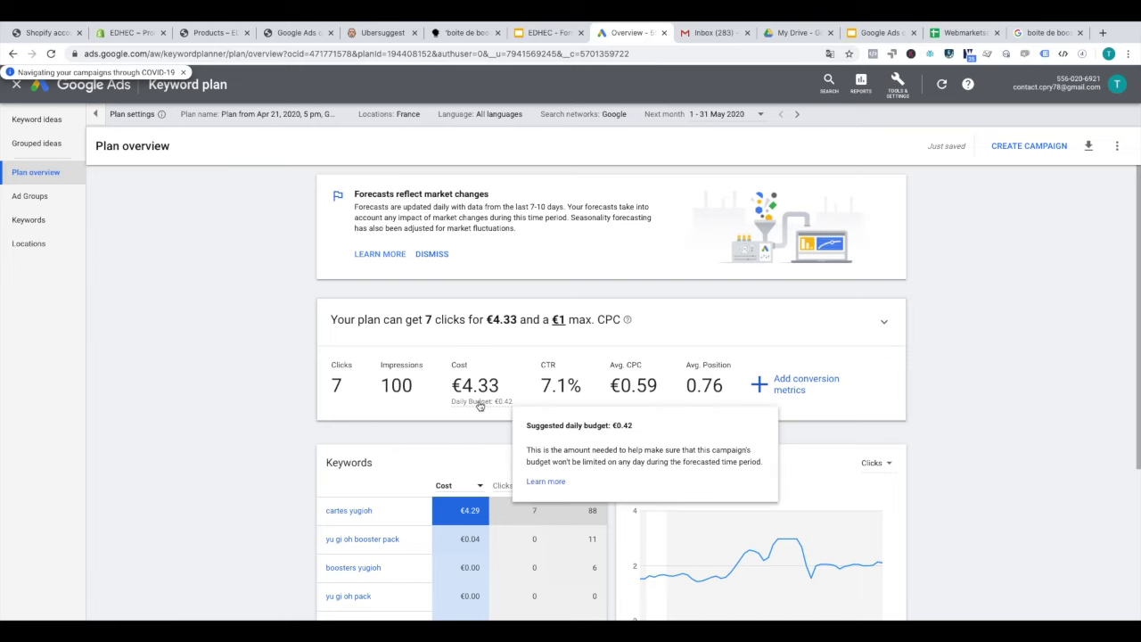
scroll(420, 414, down, 1)
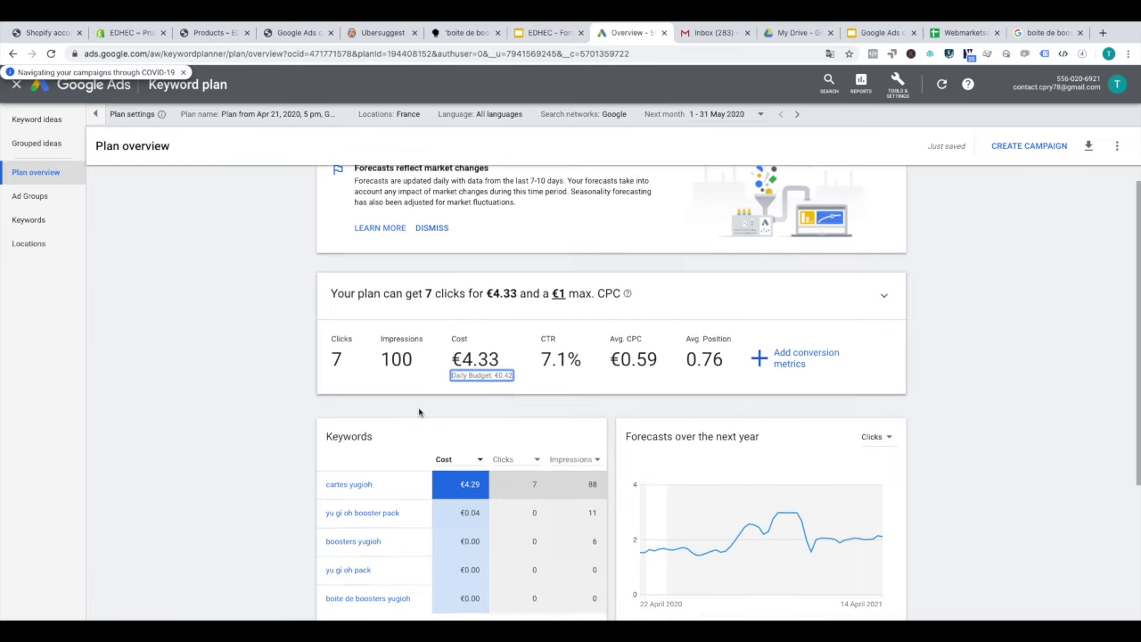
scroll(419, 412, down, 3)
scroll(389, 322, up, 2)
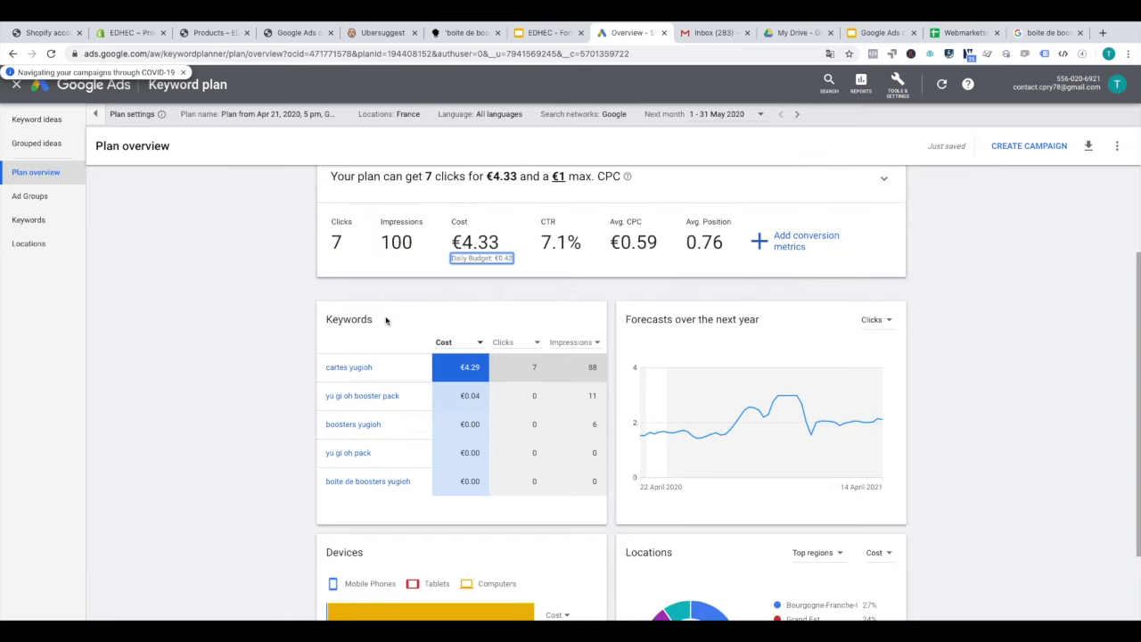
scroll(552, 267, up, 2)
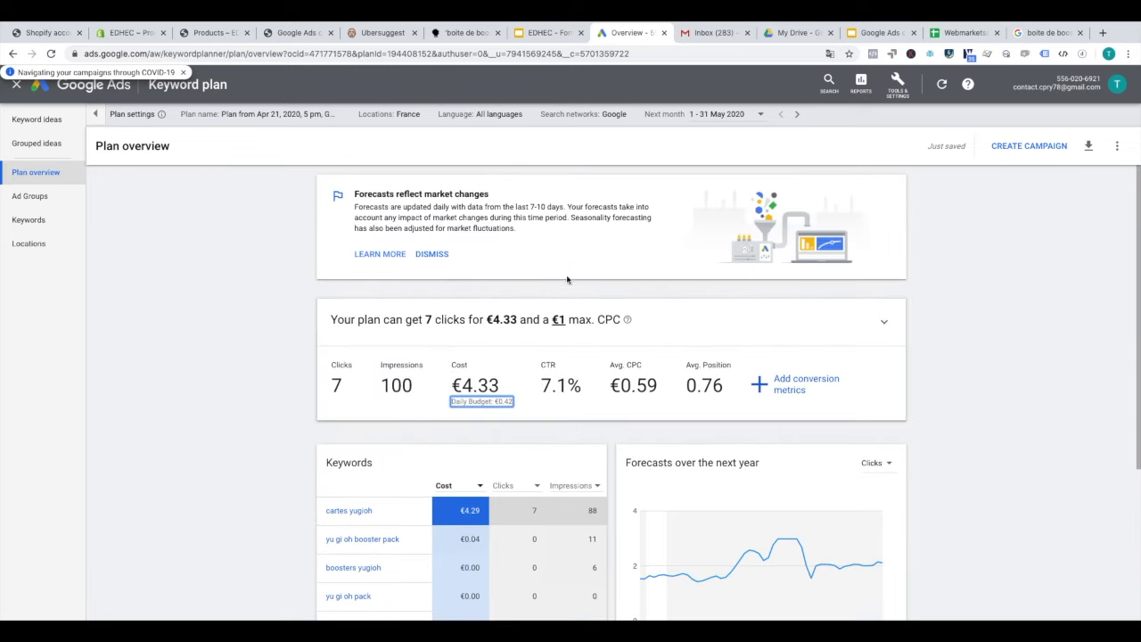
Set the plan's maximum CPC to €0.60 using the clicks forecast curve.
click(558, 319)
mouse_move(542, 393)
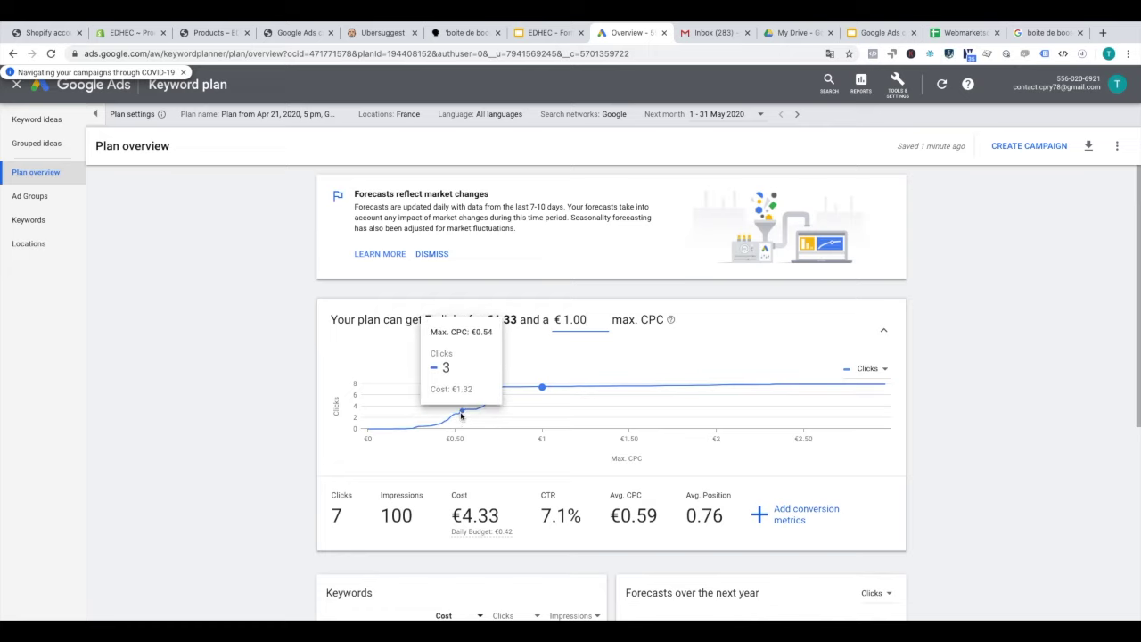
click(474, 411)
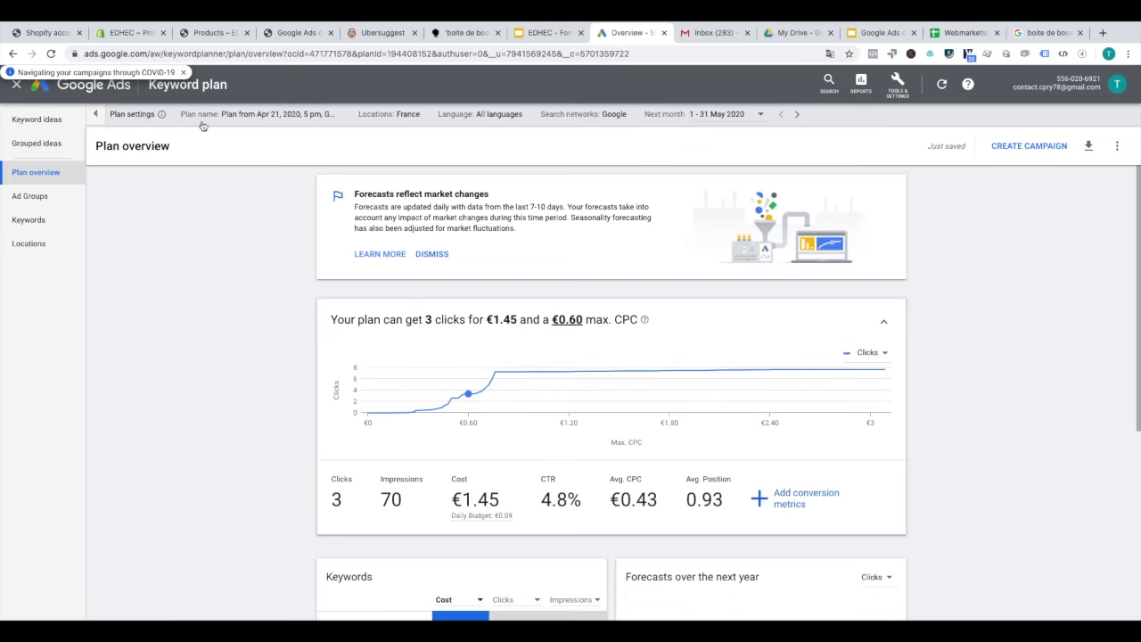
Examine the updated plan overview, including keyword costs, yearly forecast, devices and locations.
scroll(226, 258, down, 2)
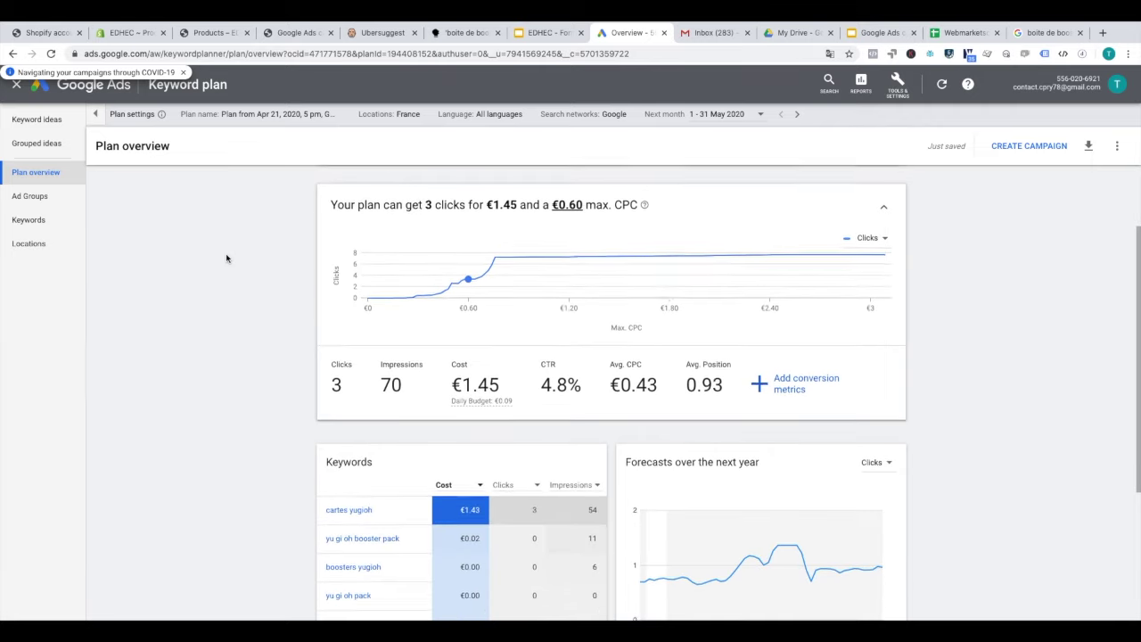
scroll(479, 281, down, 4)
scroll(450, 298, up, 2)
scroll(450, 298, down, 2)
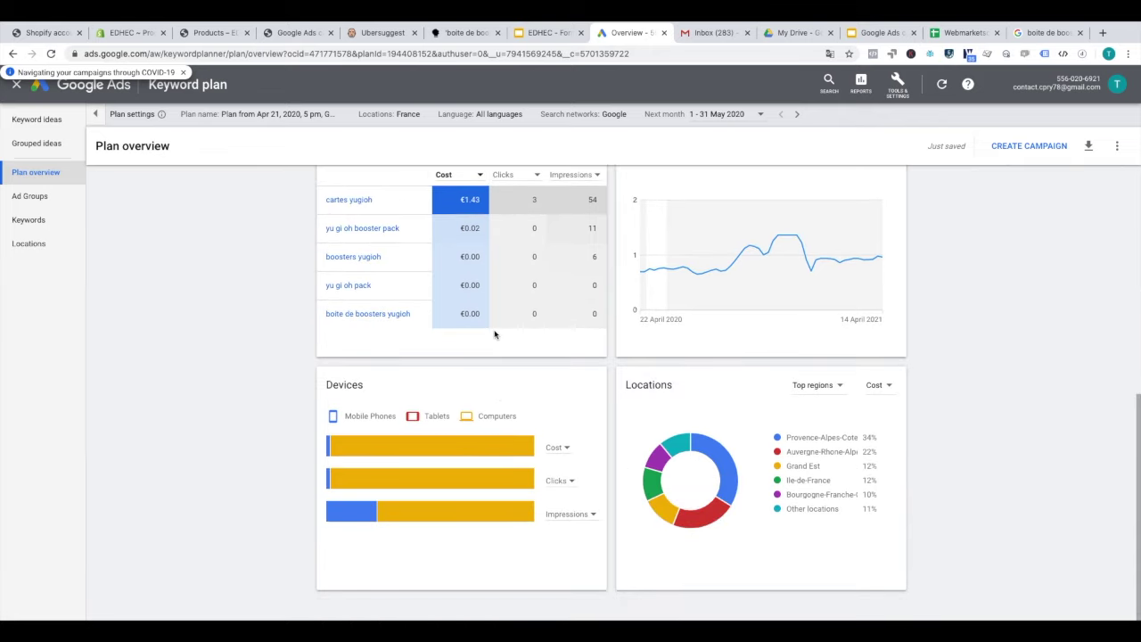
scroll(495, 334, up, 2)
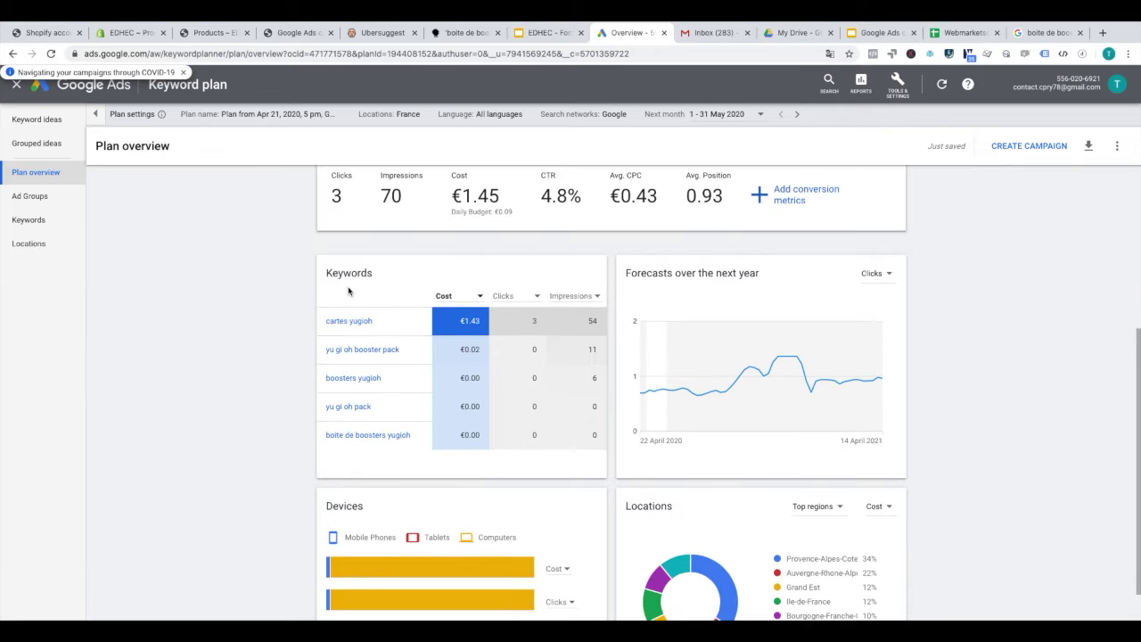
scroll(526, 279, up, 3)
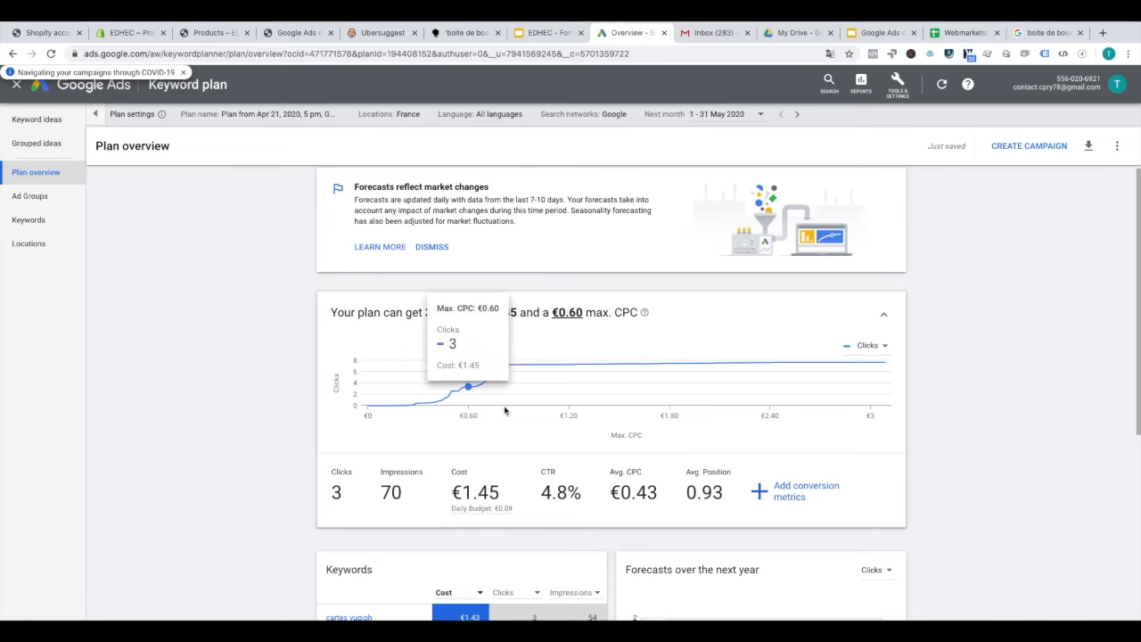
scroll(390, 428, down, 5)
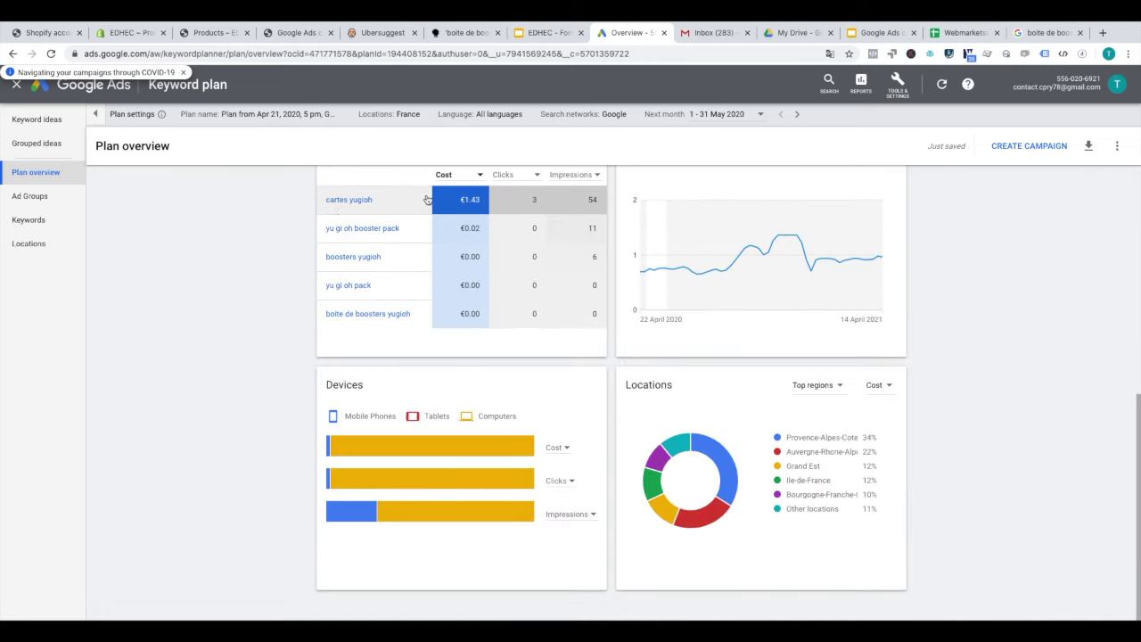
scroll(361, 254, up, 1)
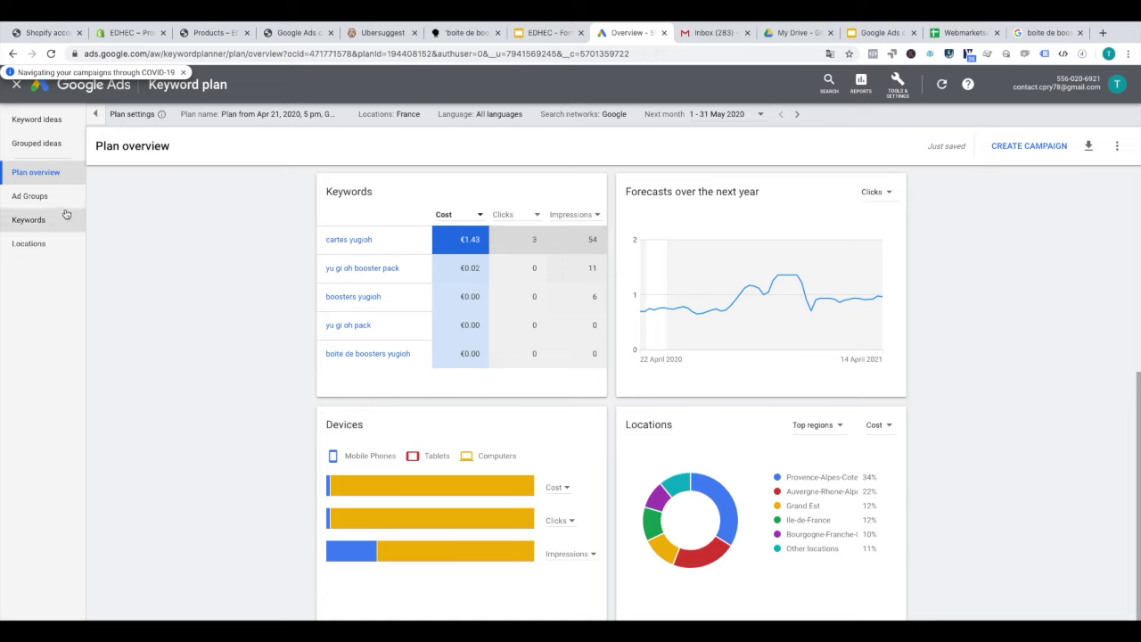
scroll(247, 219, up, 1)
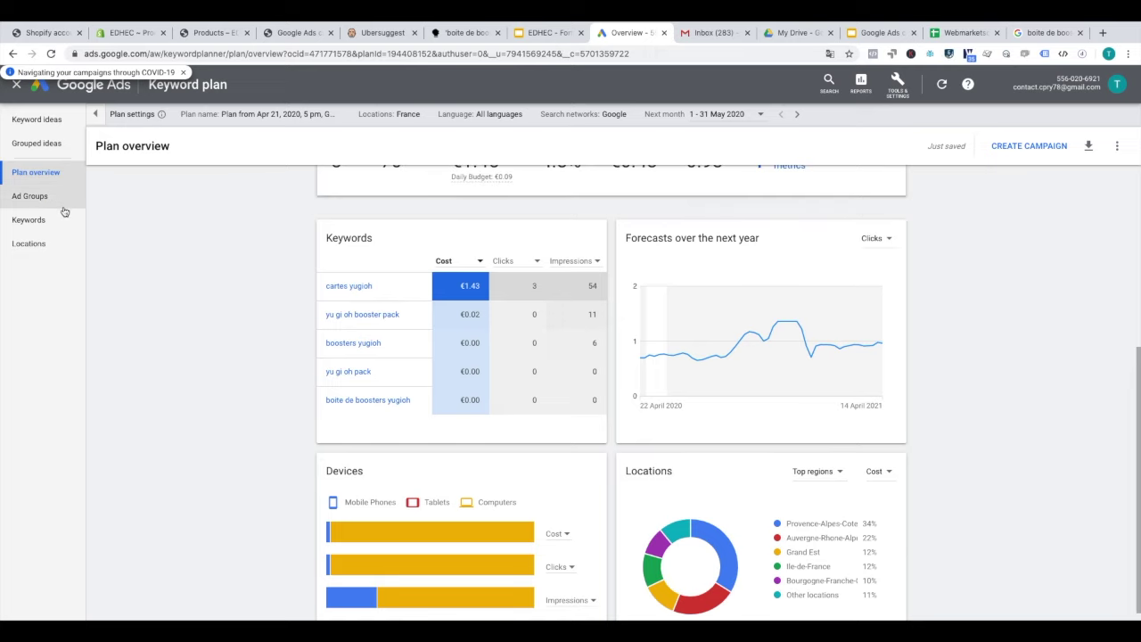
Open the plan's keyword forecasts and change the match type of all keywords to exact match.
click(40, 221)
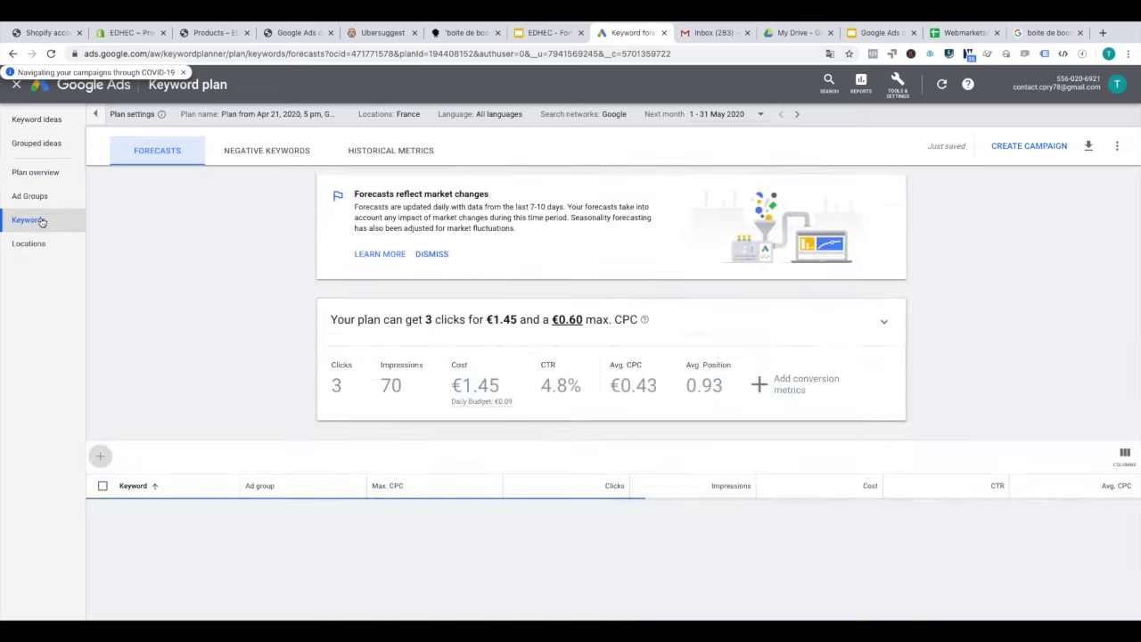
scroll(352, 432, down, 1)
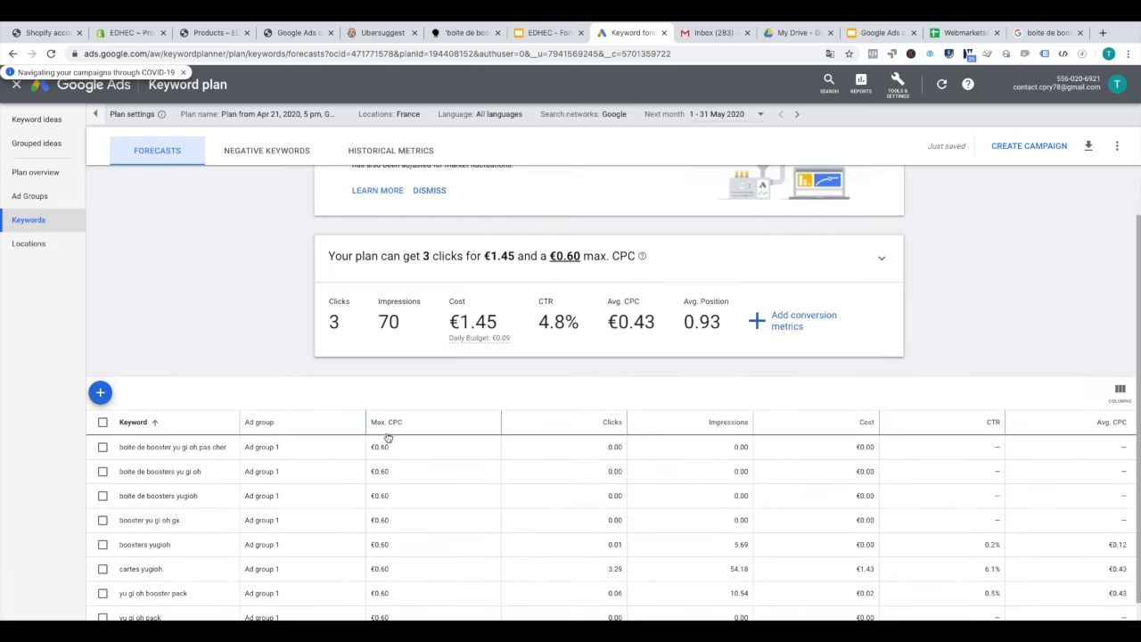
scroll(190, 437, down, 1)
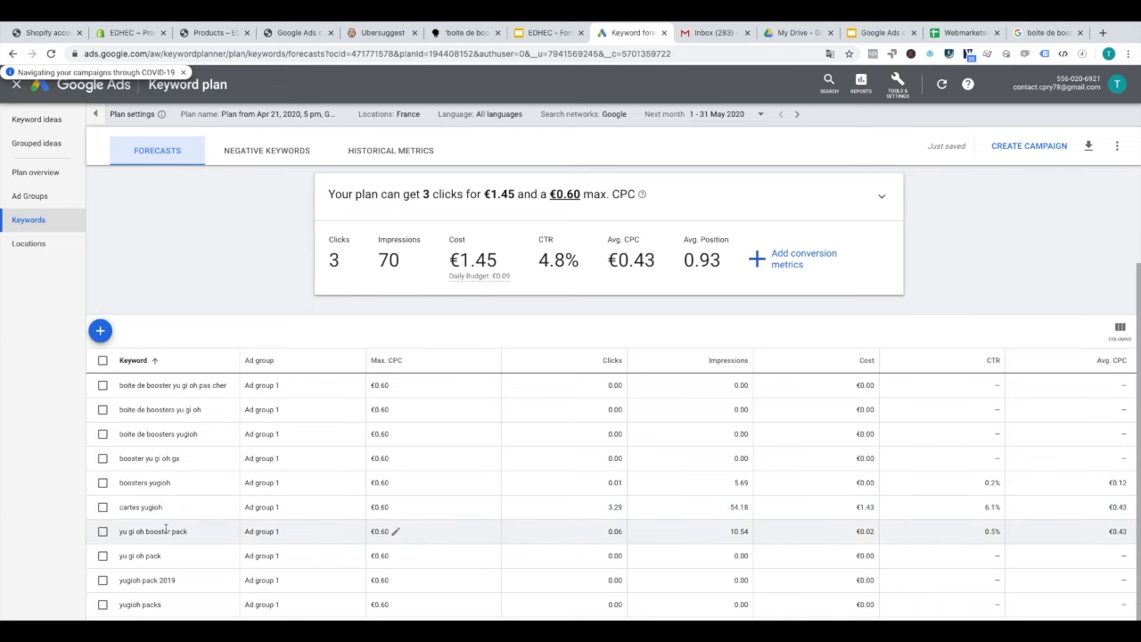
scroll(294, 491, down, 1)
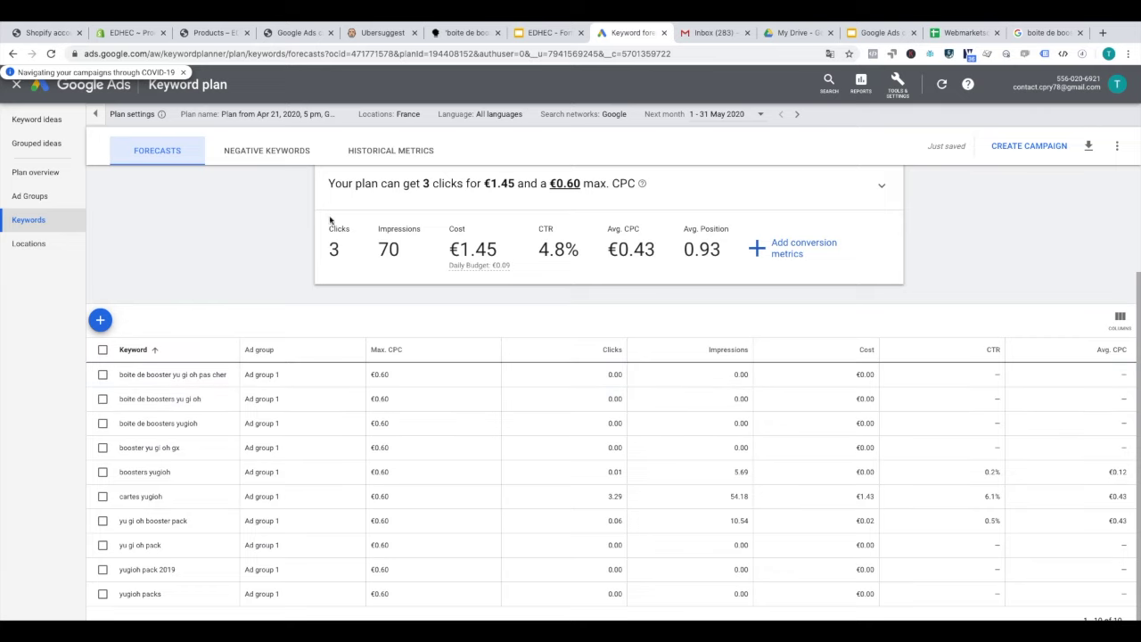
click(103, 350)
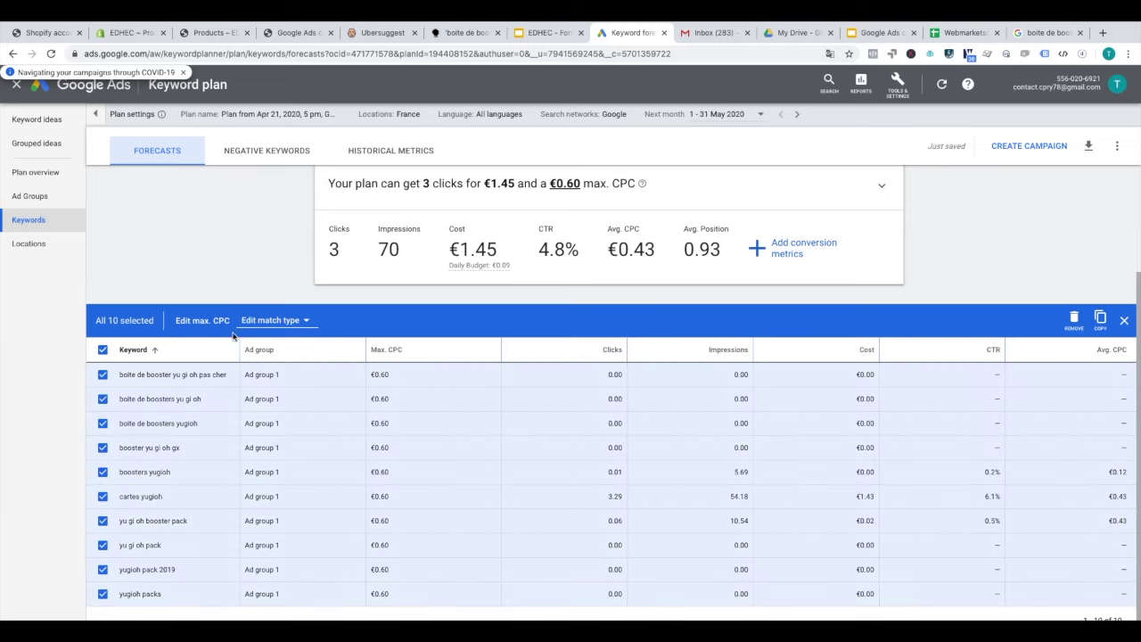
click(263, 326)
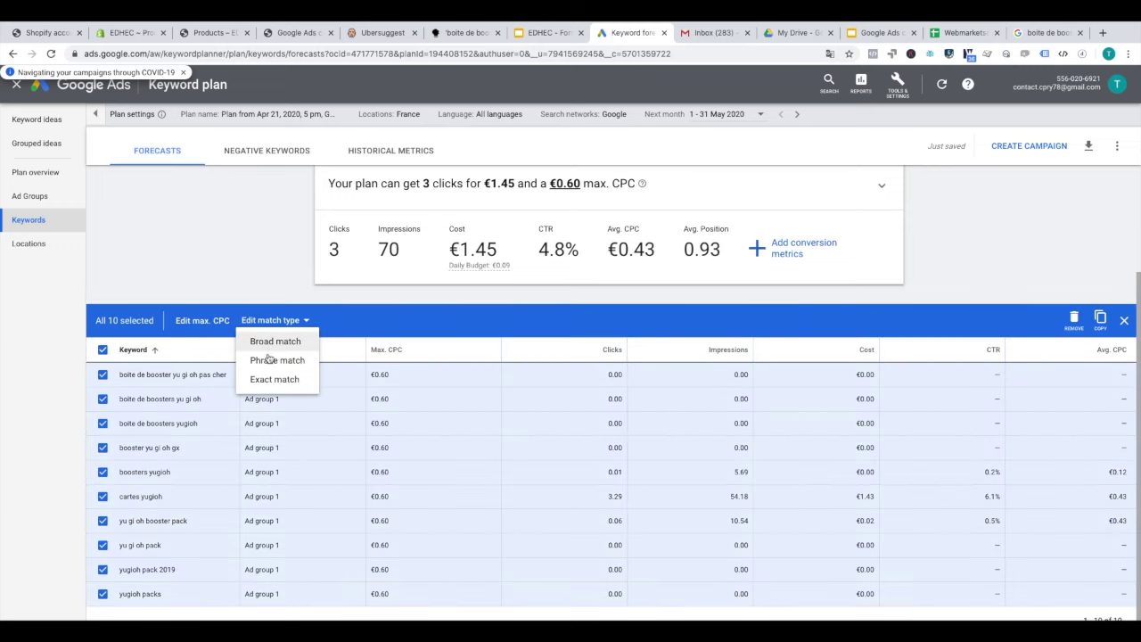
click(271, 380)
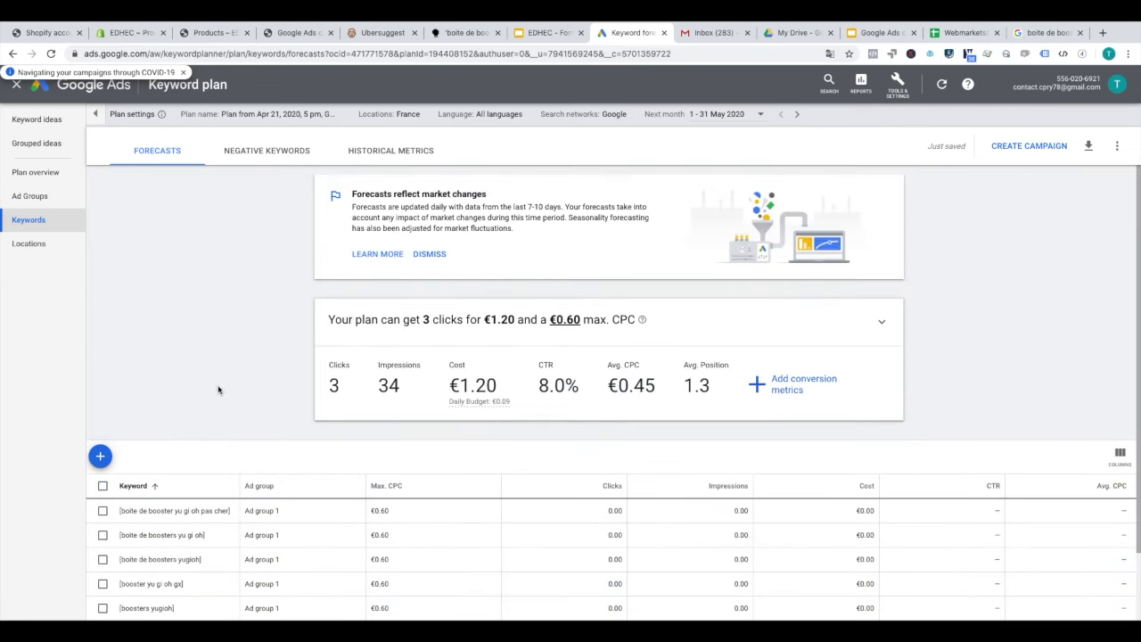
scroll(217, 389, down, 2)
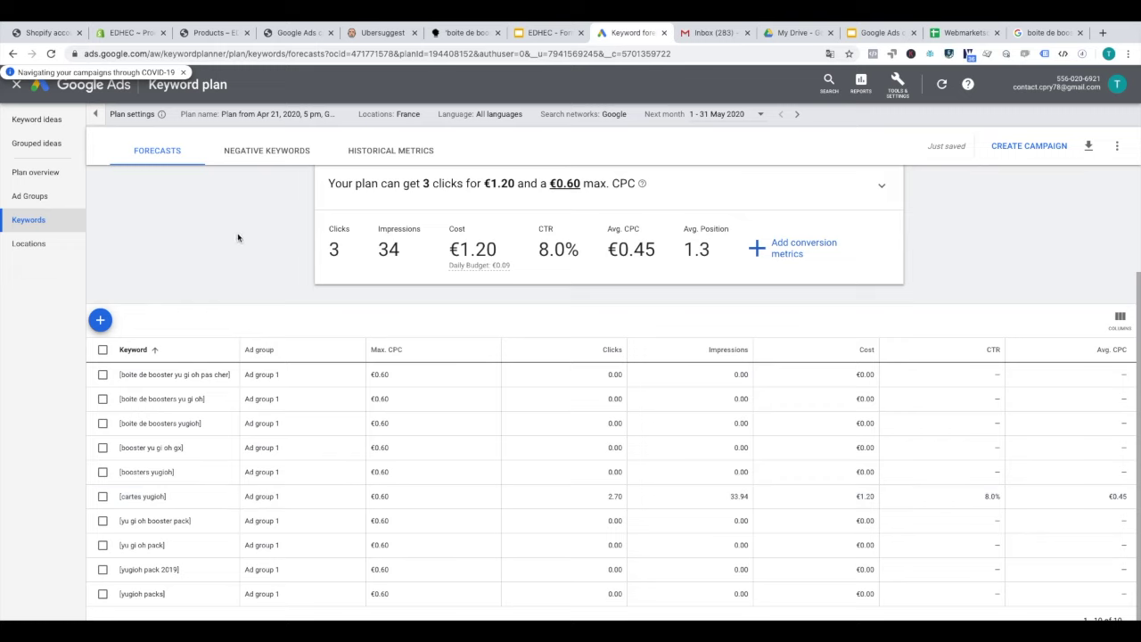
Download the plan forecasts for the keywords as a CSV file and open it in Numbers.
scroll(259, 237, up, 1)
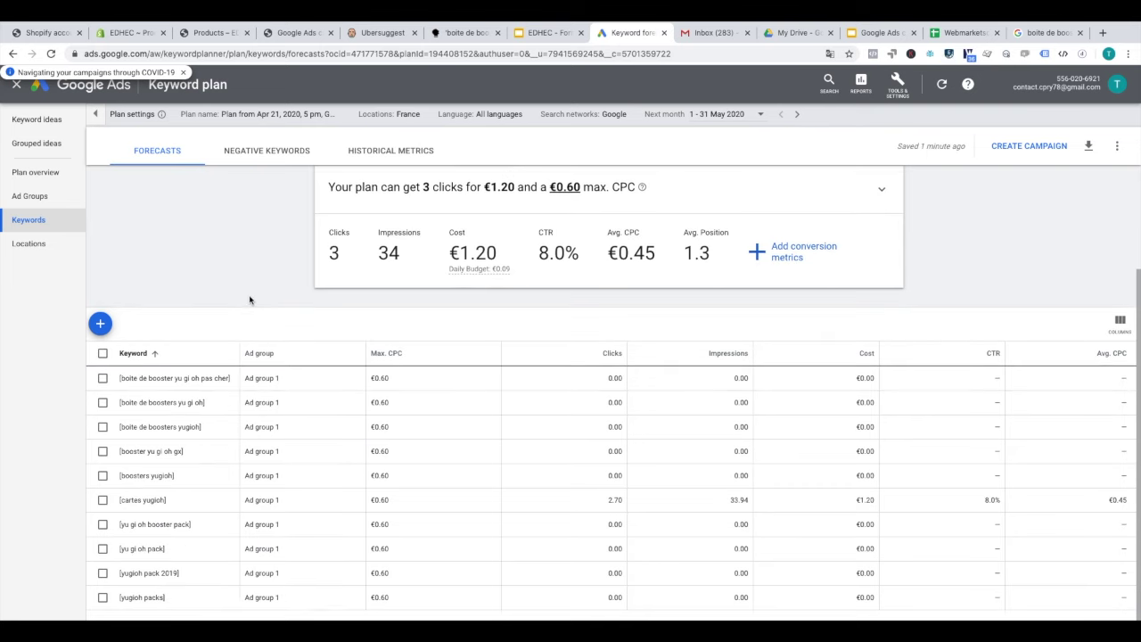
click(103, 350)
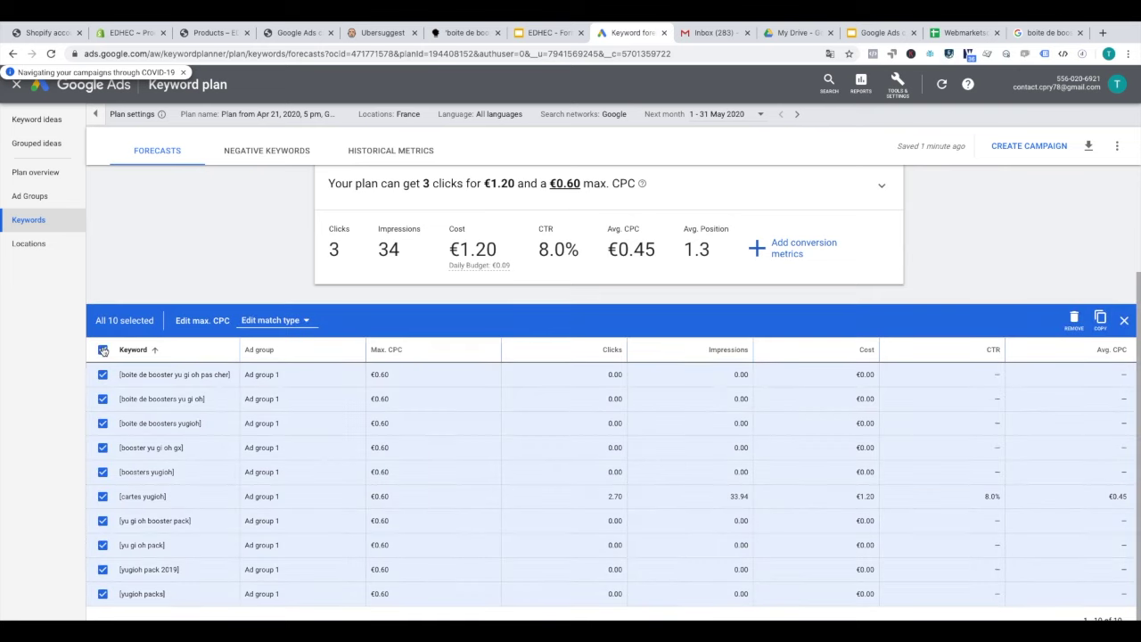
click(1089, 148)
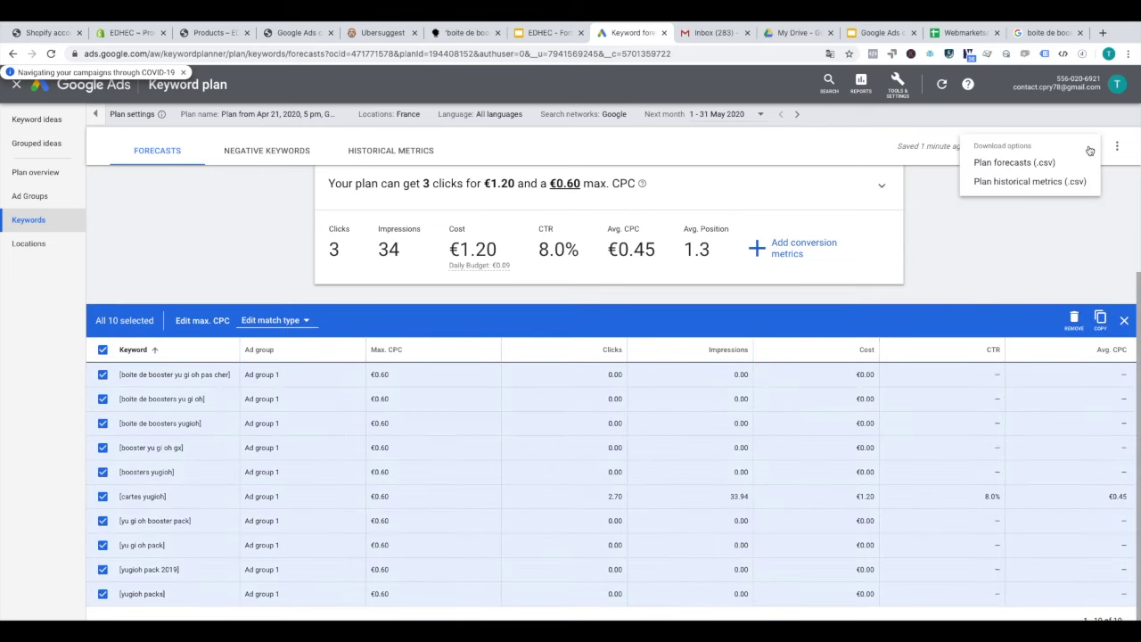
click(1017, 164)
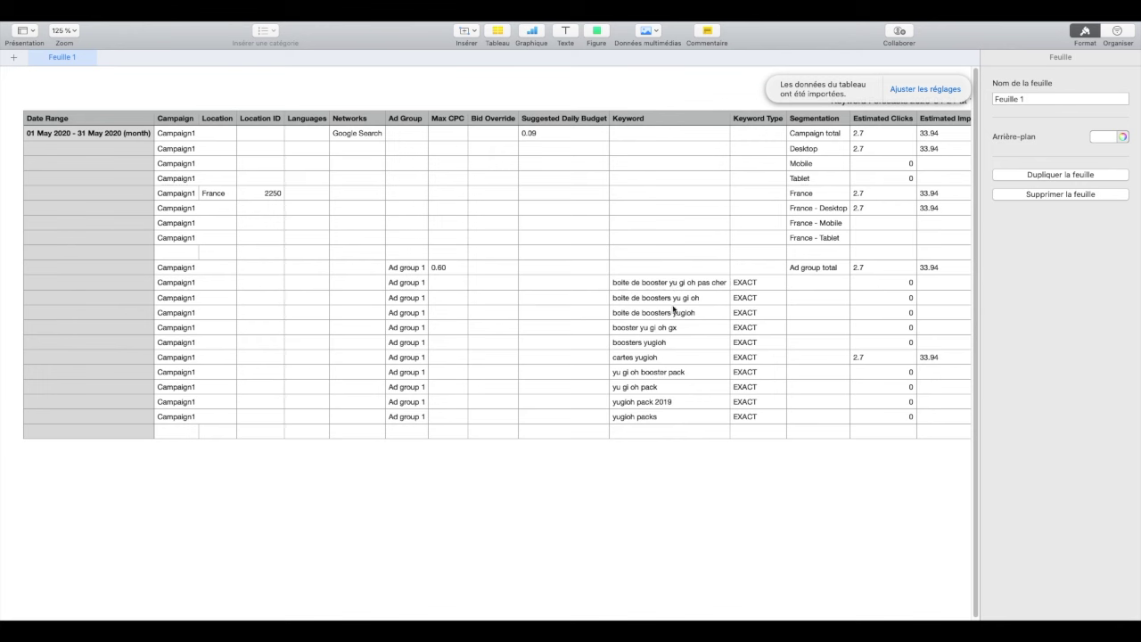
Copy the ten keywords from the exported forecast table into the Google Sheets campaign structure template, starting at cell F3.
click(674, 310)
drag(672, 282, 694, 366)
drag(658, 416, 649, 288)
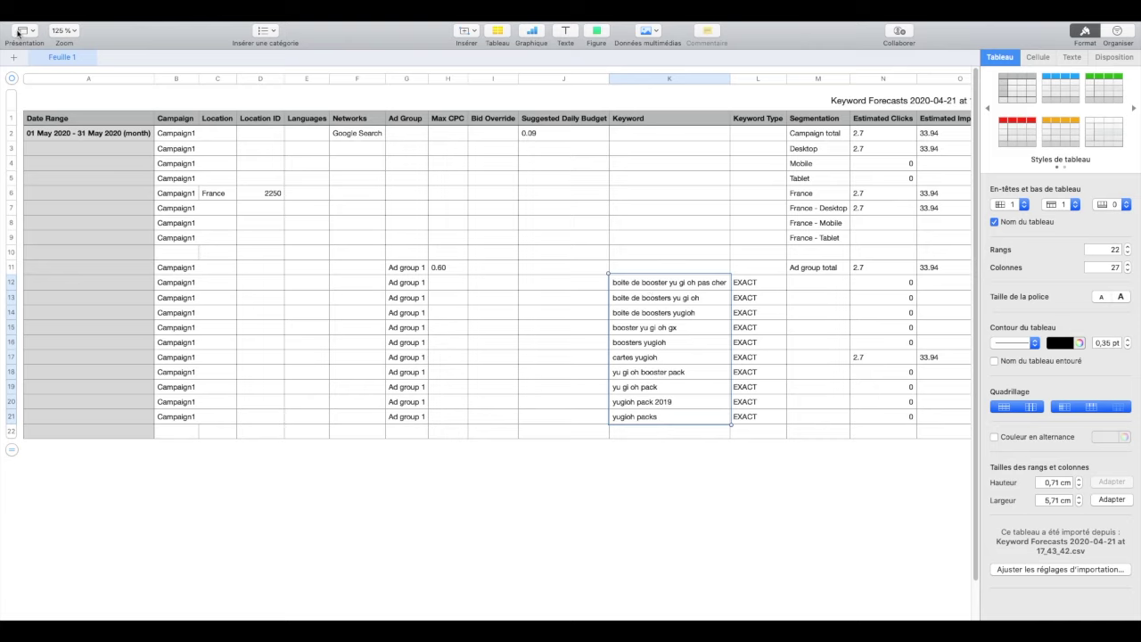
mouse_move(2, 22)
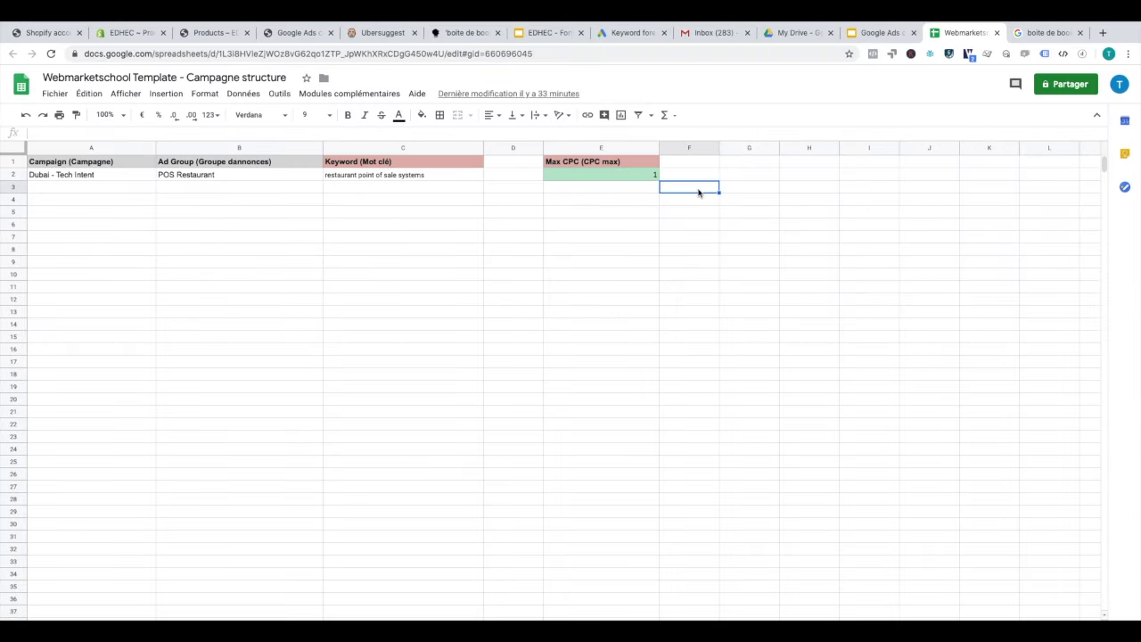
text(boite de booster yu gi oh pas cher boite de boosters yu gi oh boite de boosters yugioh booster yu gi oh gx boosters yugioh cartes yugioh yu gi oh booster pack yu gi oh pack yugioh pack 2019 yugioh packs)
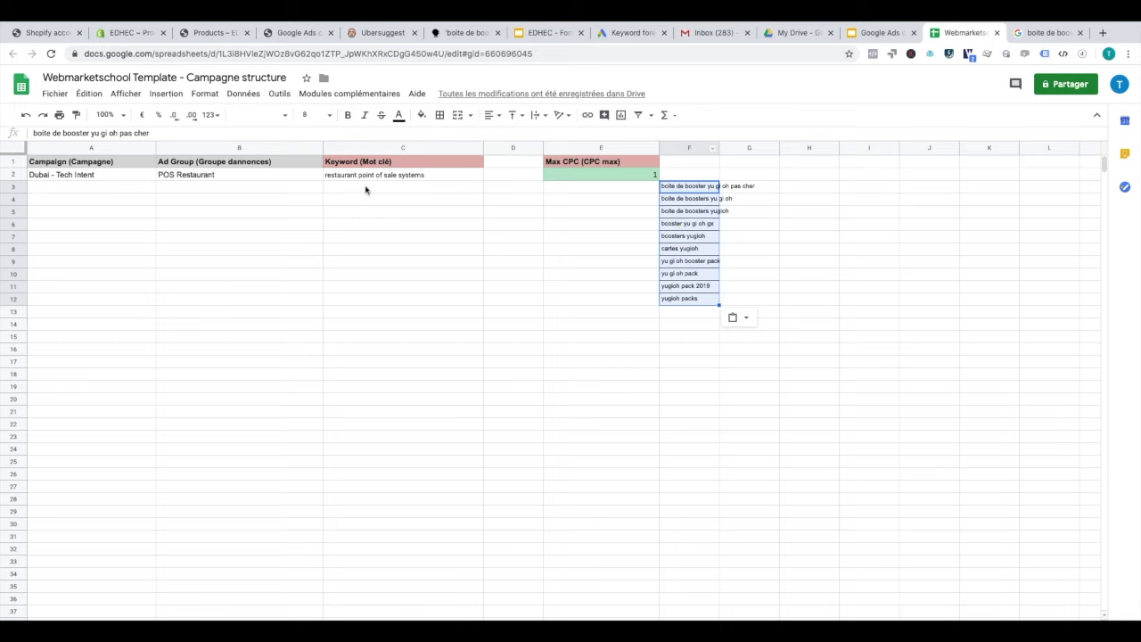
Clear the sample campaign, ad group and keyword from row 2 of the template.
click(100, 175)
drag(304, 179, 346, 179)
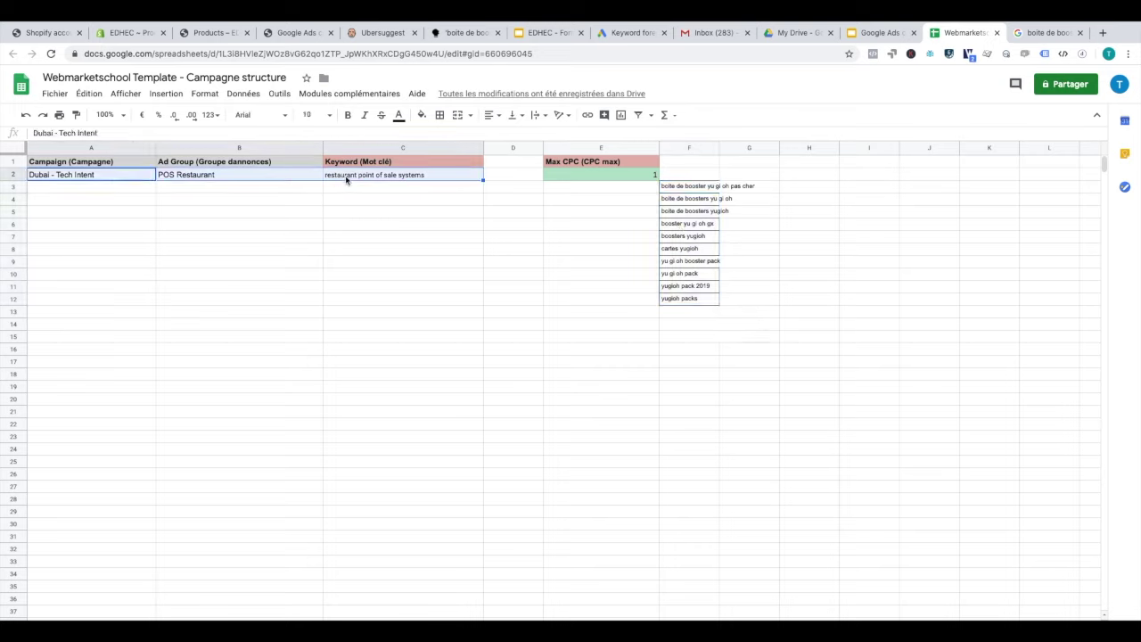
key(Delete)
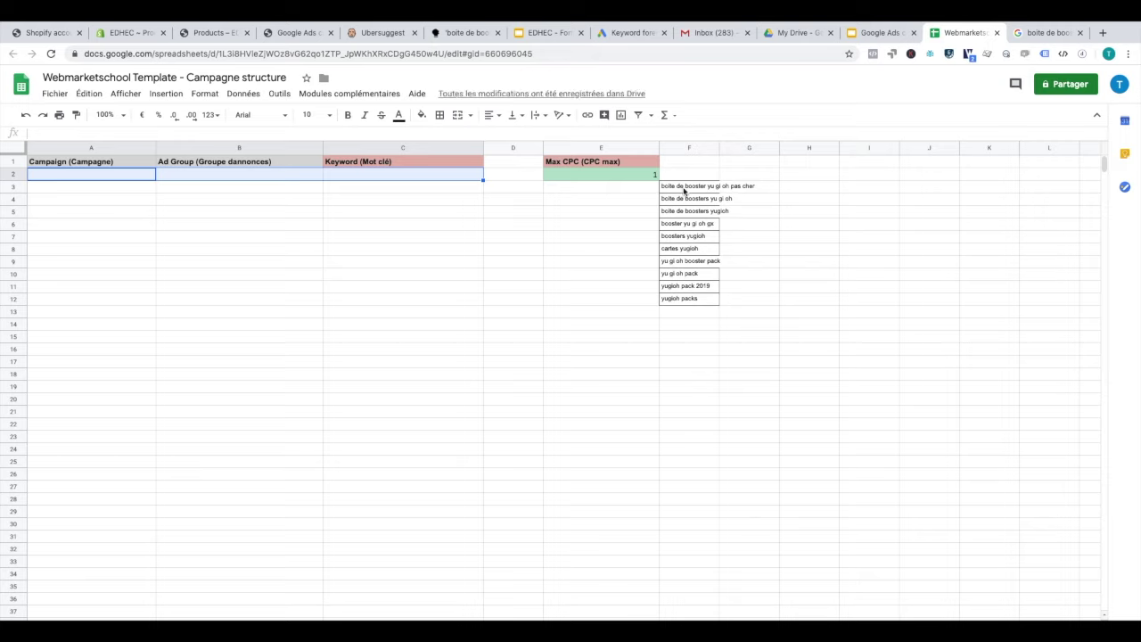
Copy the three keywords beginning with "boite" from F3:F5 into the Keyword column, starting at C2.
drag(685, 185, 690, 215)
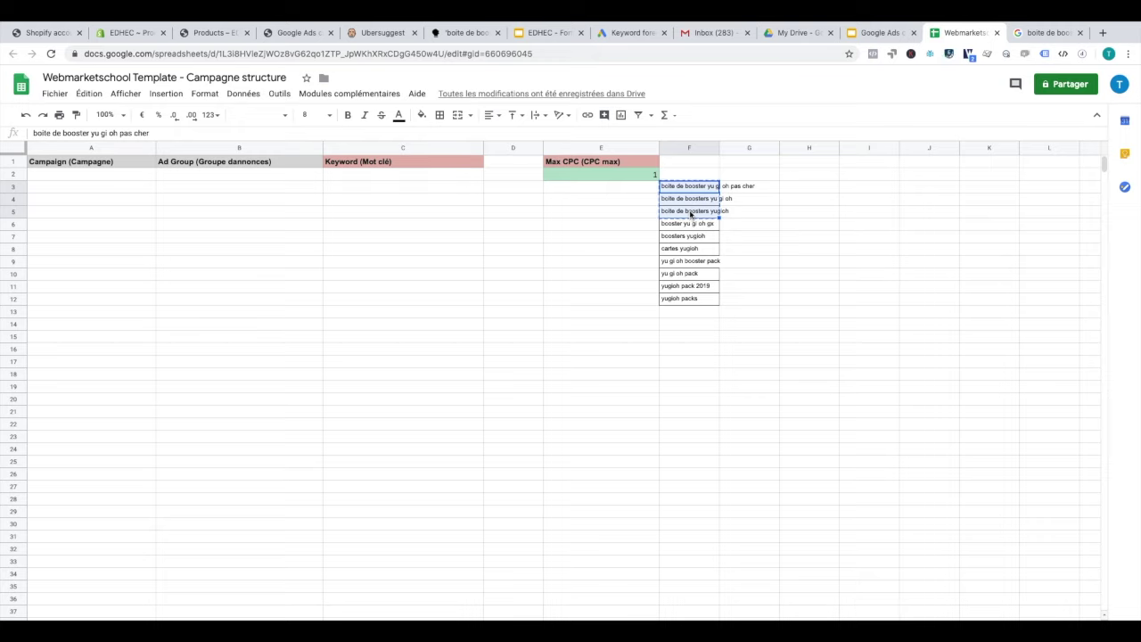
click(369, 175)
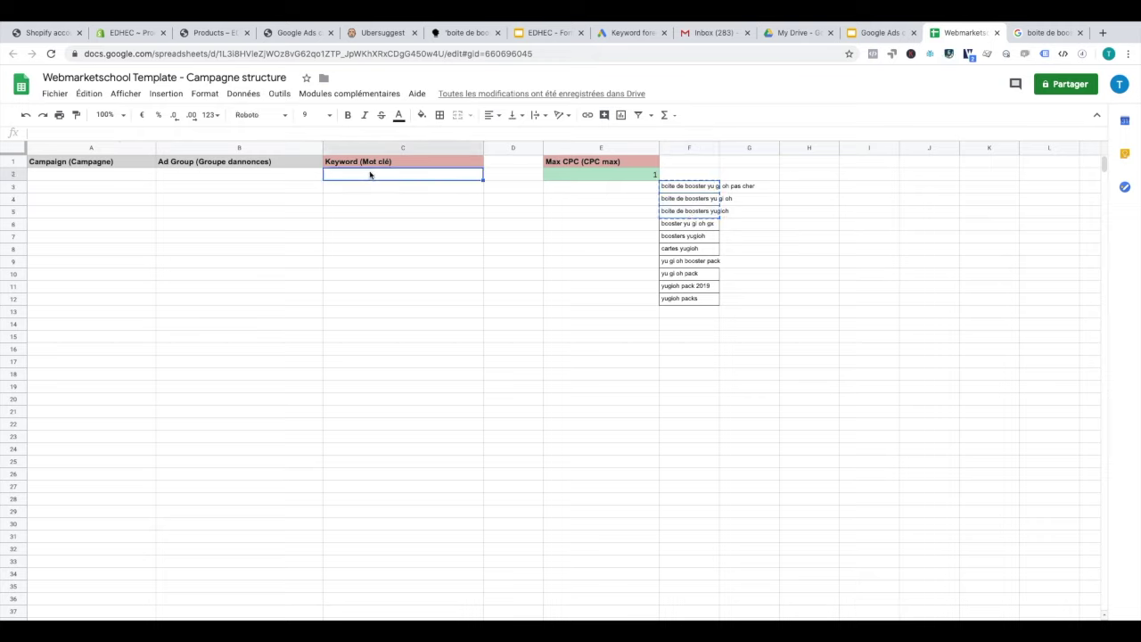
key(ctrl+v)
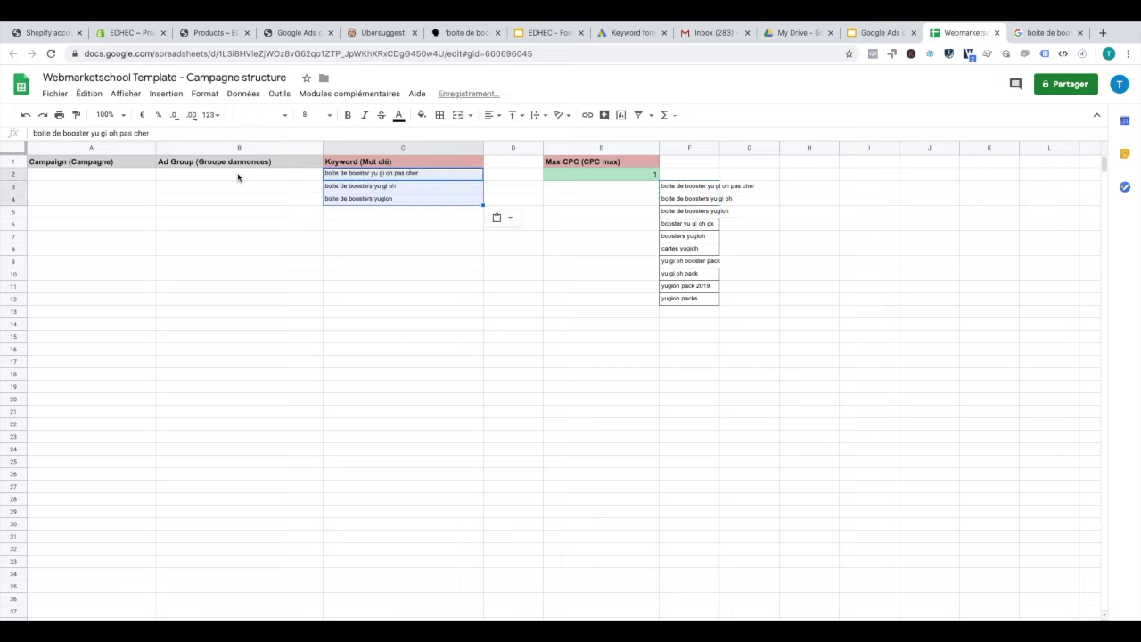
Enter the ad group name "boite" in B2 and fill it down to B4.
click(238, 176)
text(boite)
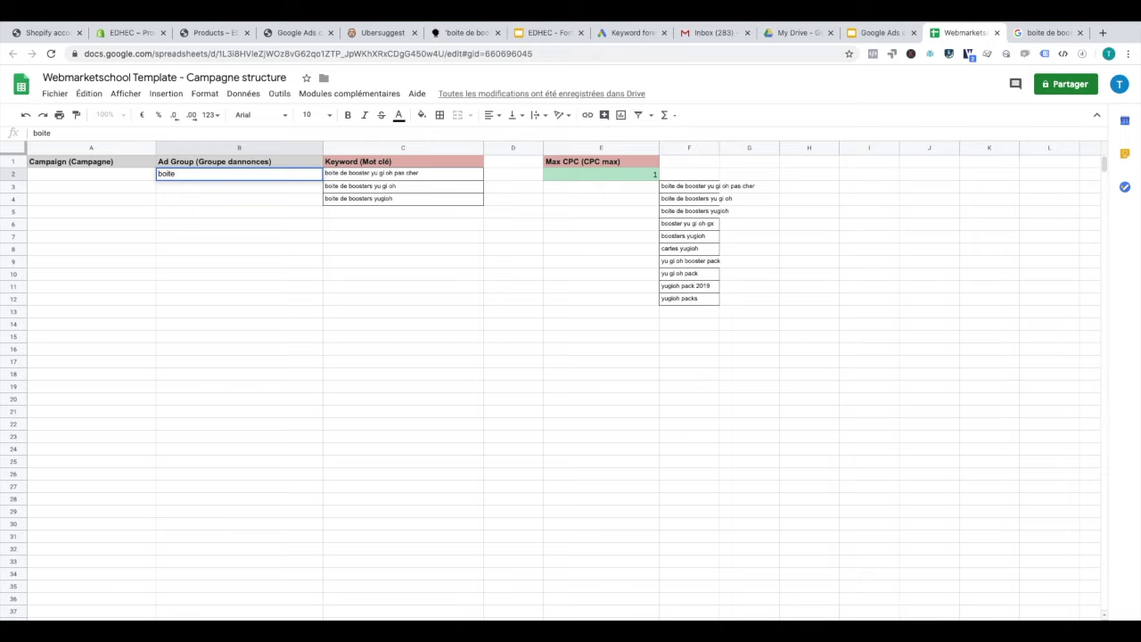
key(Return)
click(201, 174)
drag(323, 181, 311, 199)
Enter the campaign name "campagne yugioh" in A2 and fill it down to A4.
click(105, 177)
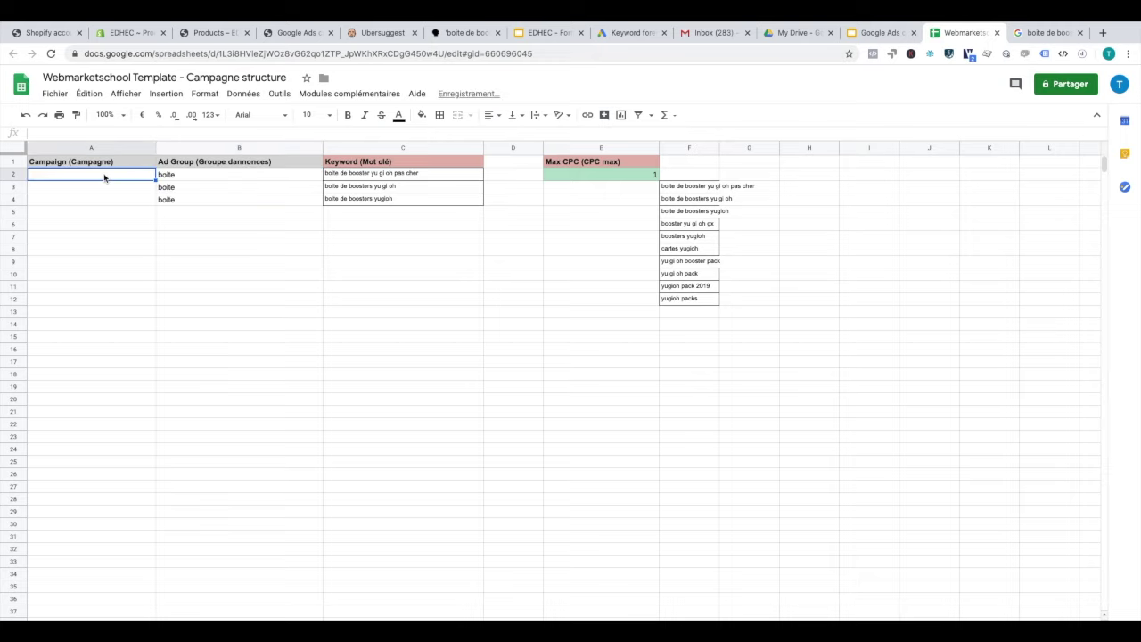
text(camapgne)
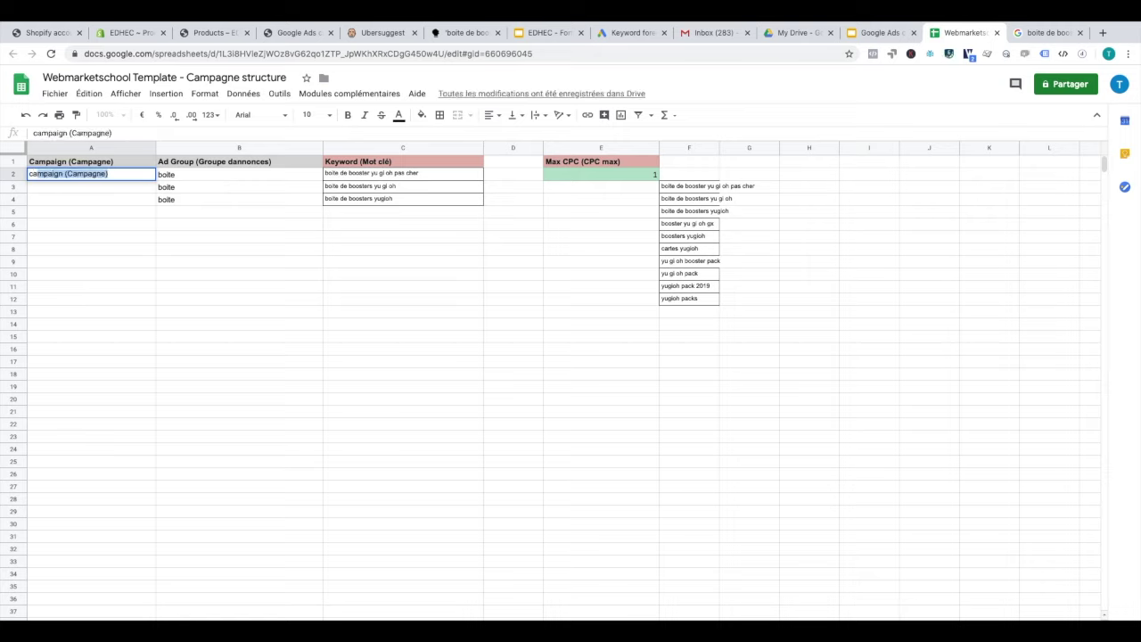
text( yugioh)
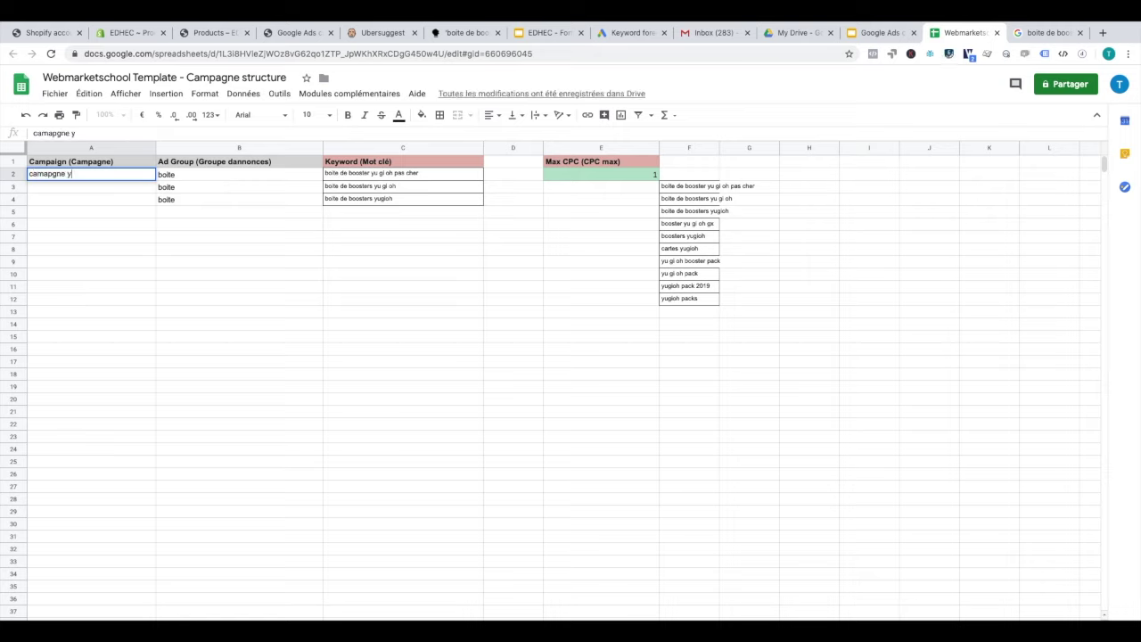
click(129, 197)
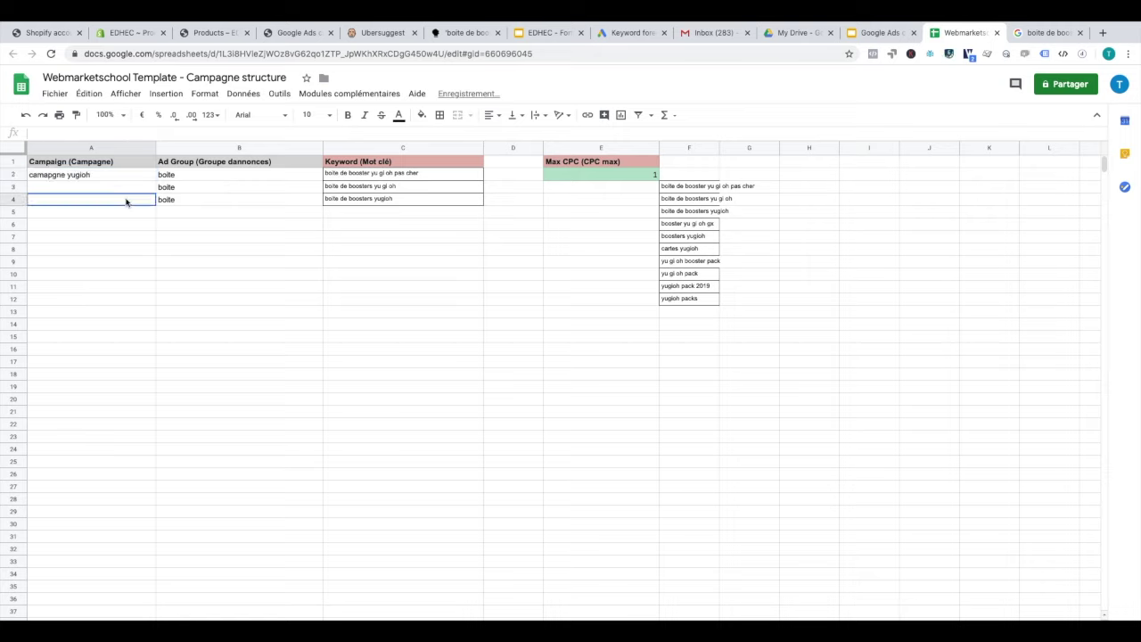
double_click(52, 175)
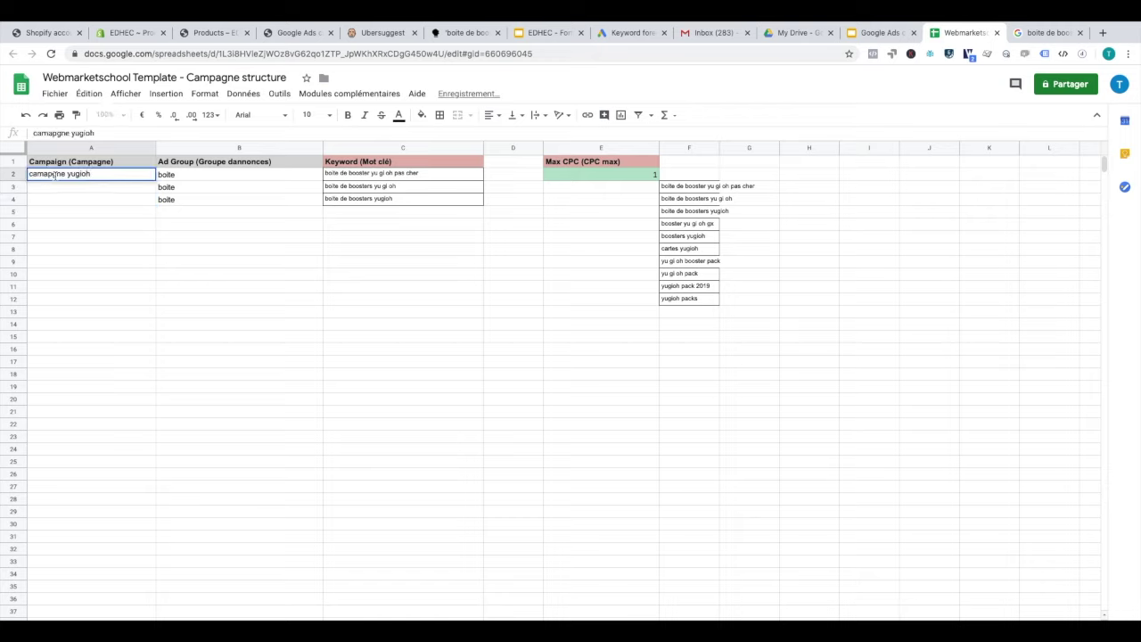
key(BackSpace)
key(BackSpace)
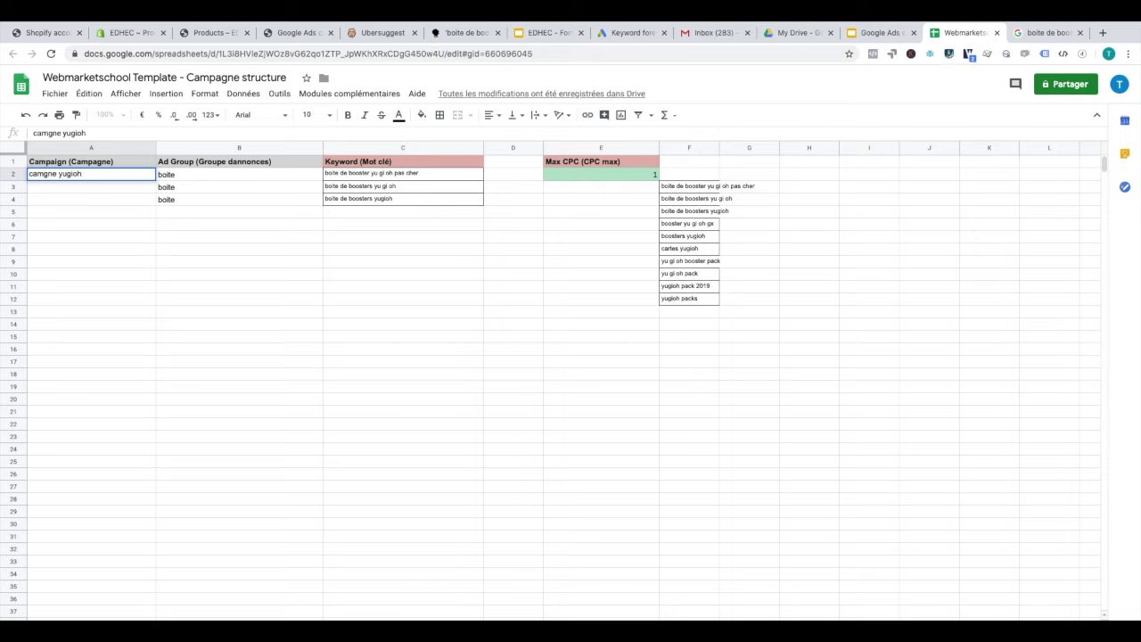
text(pa)
click(31, 203)
click(94, 181)
drag(155, 180, 161, 206)
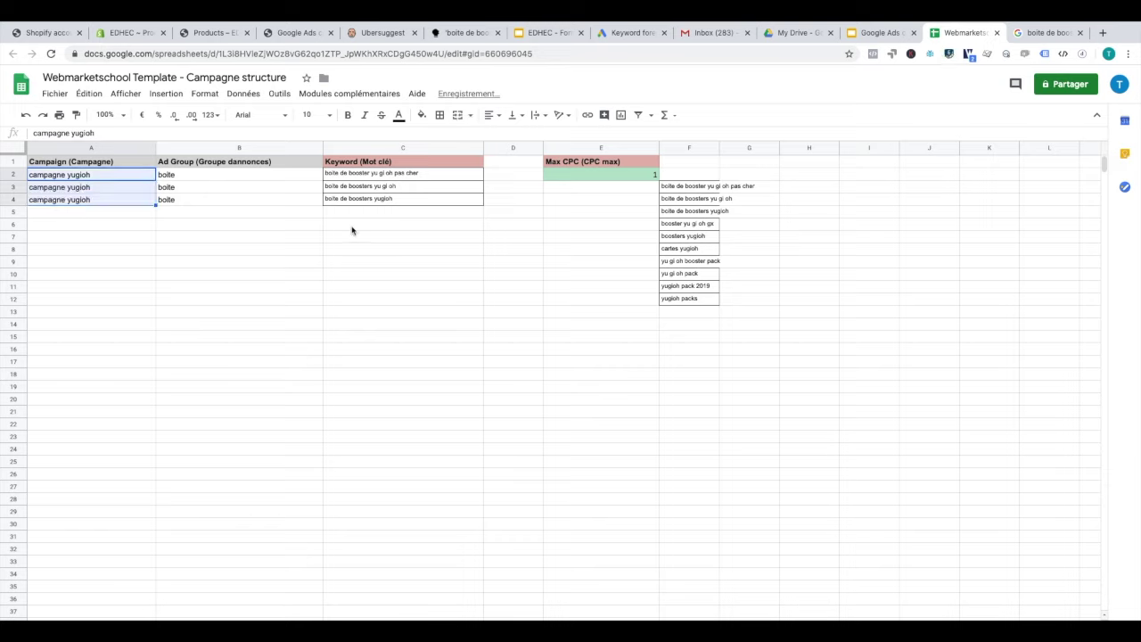
click(153, 228)
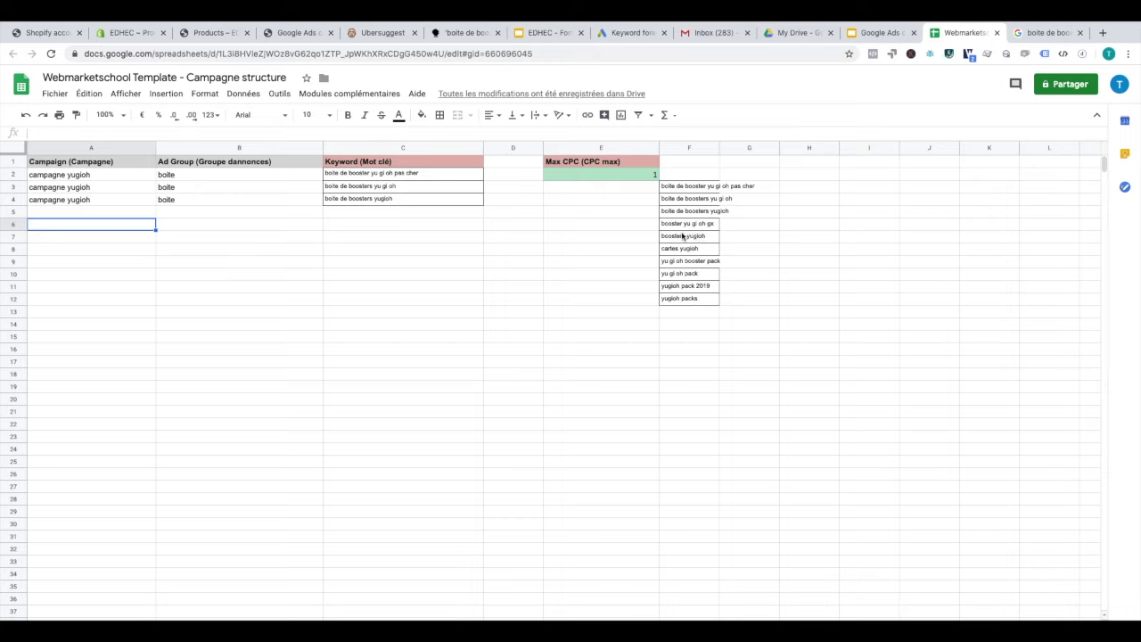
Copy the keywords "booster yu gi oh gx" and "boosters yugioh" from F6:F7 into the Keyword column, starting at C5.
drag(687, 225, 688, 241)
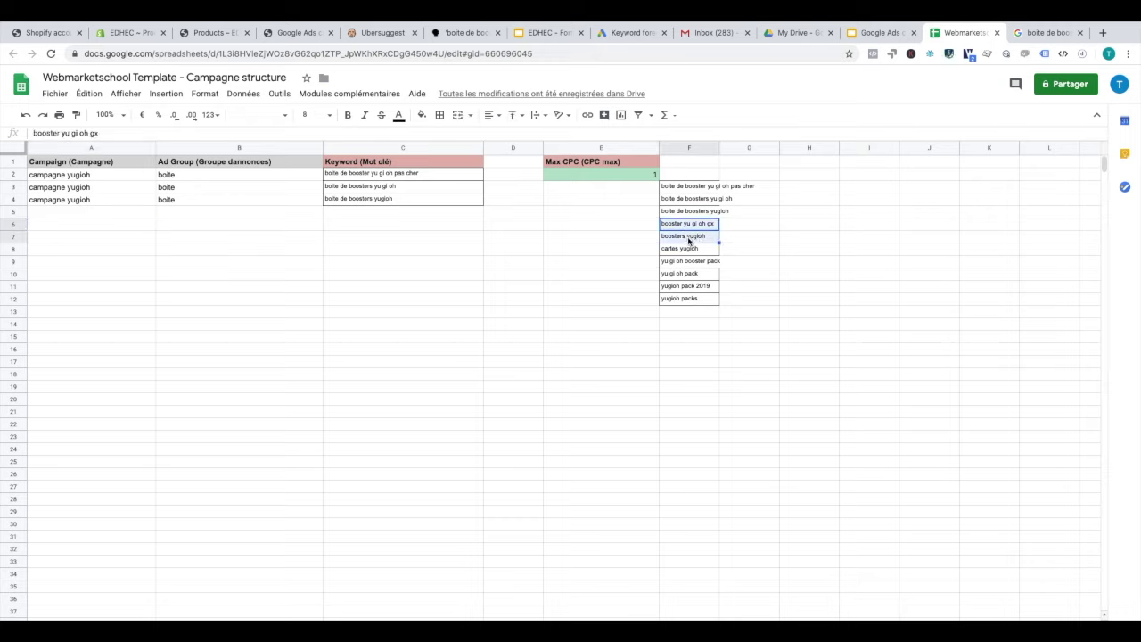
key(ctrl+c)
click(378, 216)
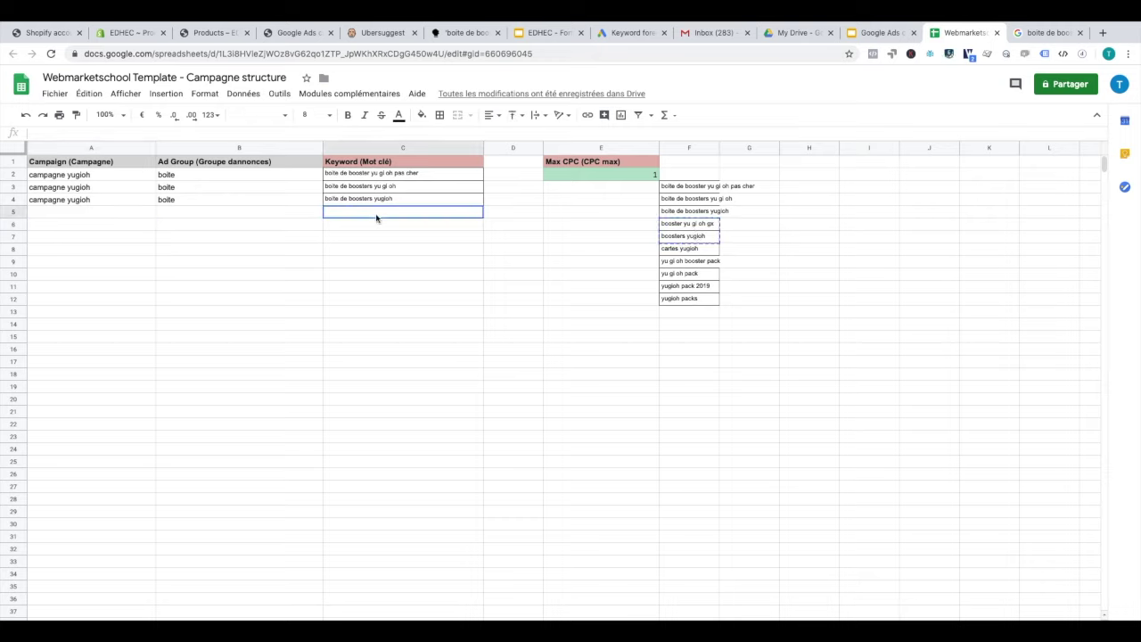
key(ctrl+v)
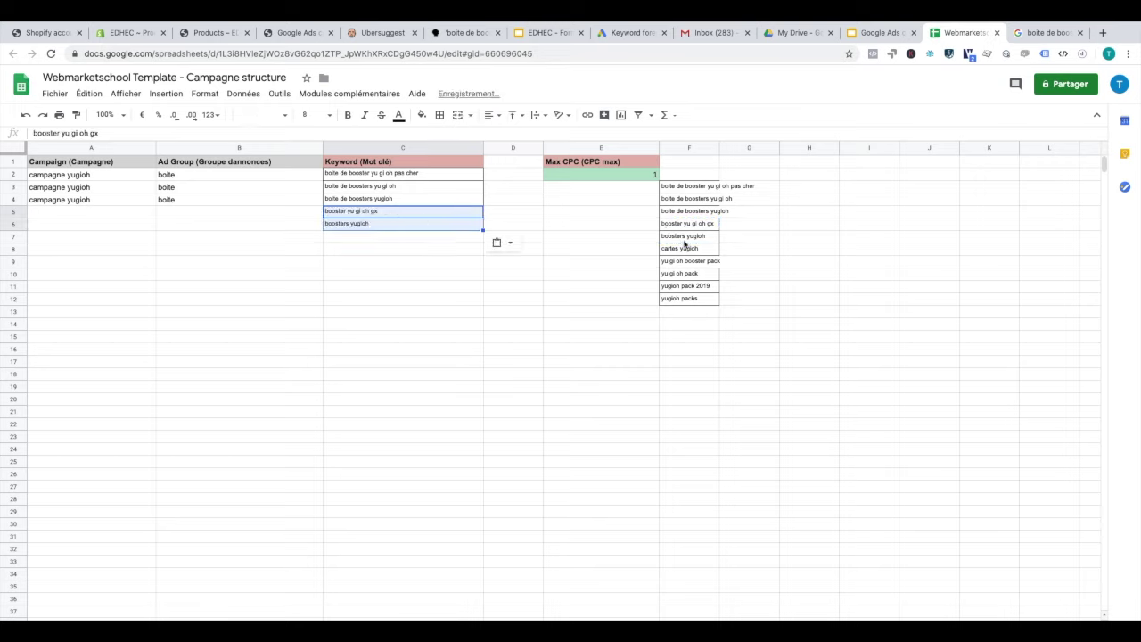
Copy the four keywords containing "pack" from F9:F12 into the Keyword column at C7:C10.
click(679, 263)
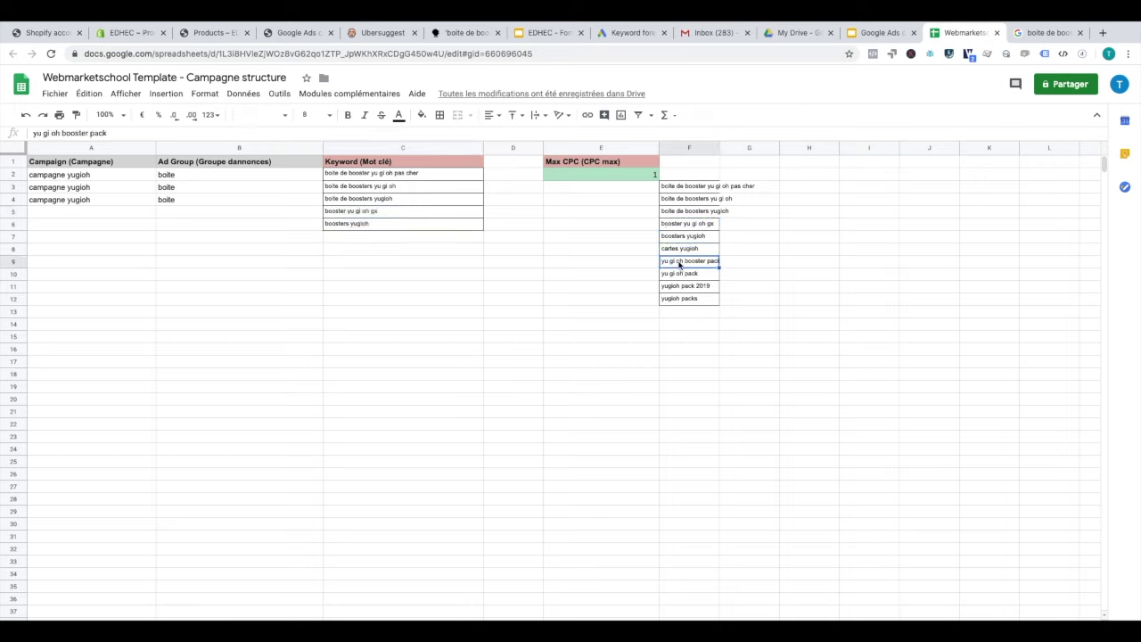
key(ctrl+c)
click(376, 241)
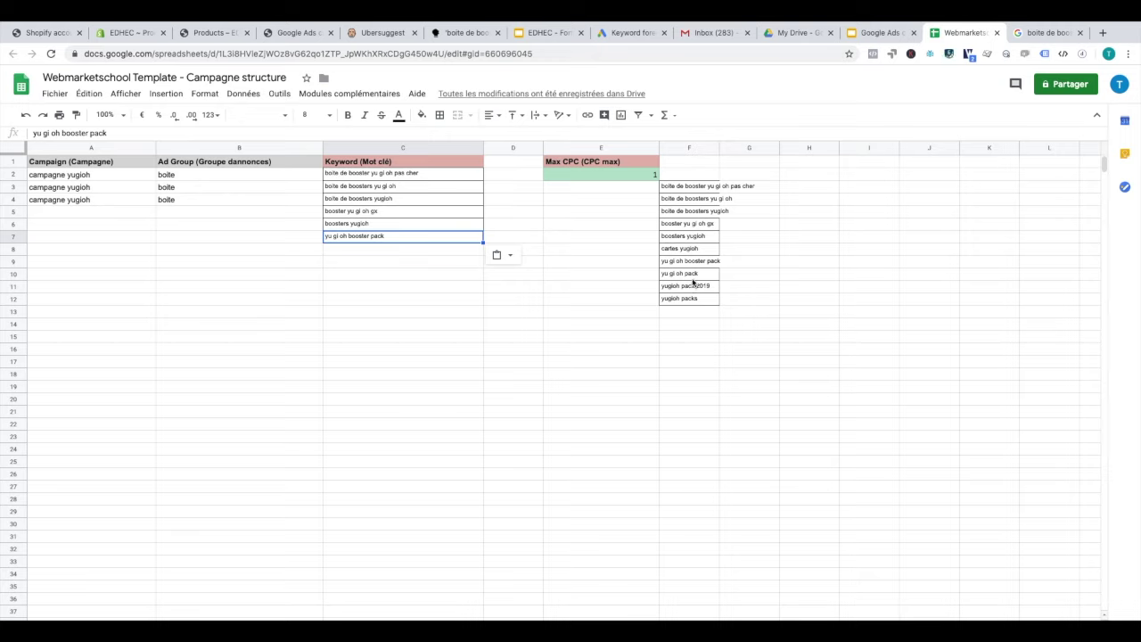
drag(668, 275, 671, 301)
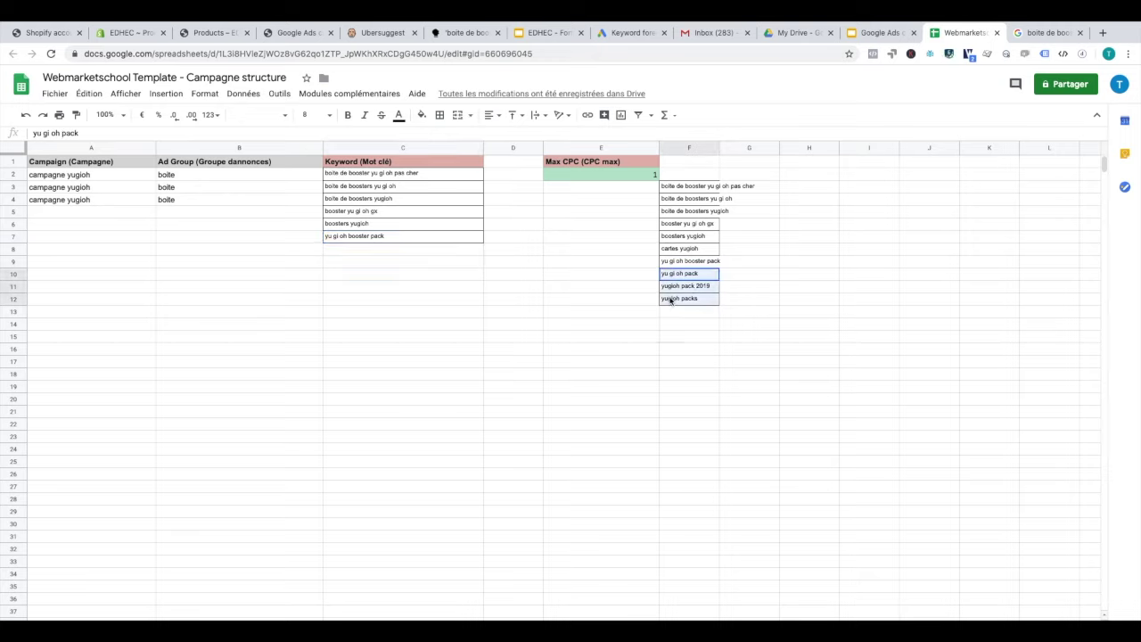
key(ctrl+c)
click(362, 252)
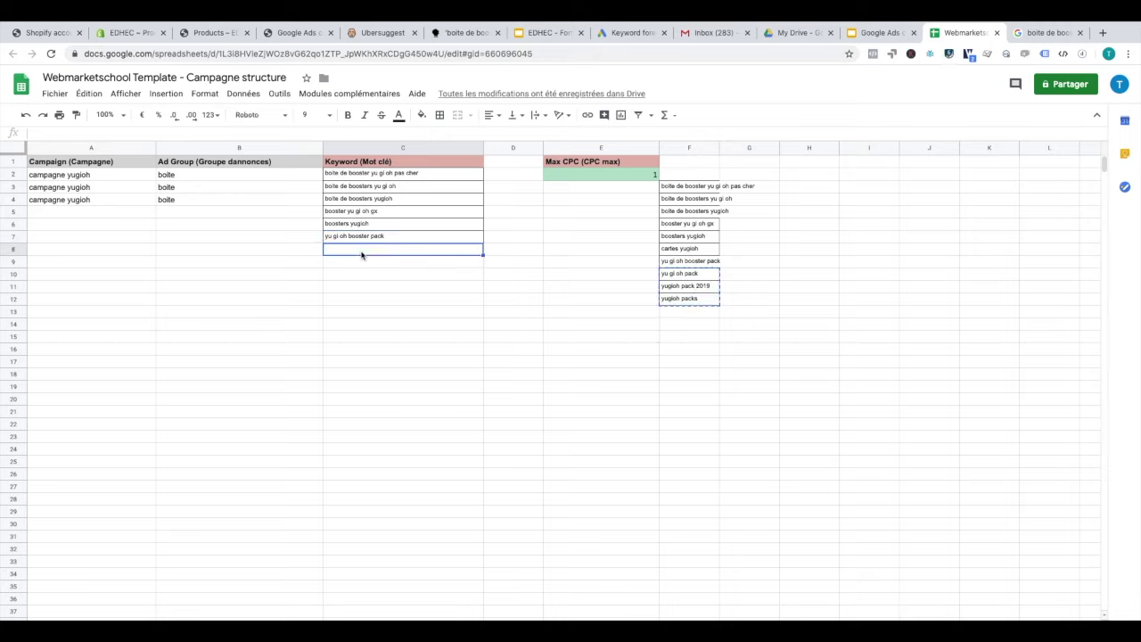
key(ctrl+v)
Copy the keyword "cartes yugioh" from F8 into C11.
click(674, 250)
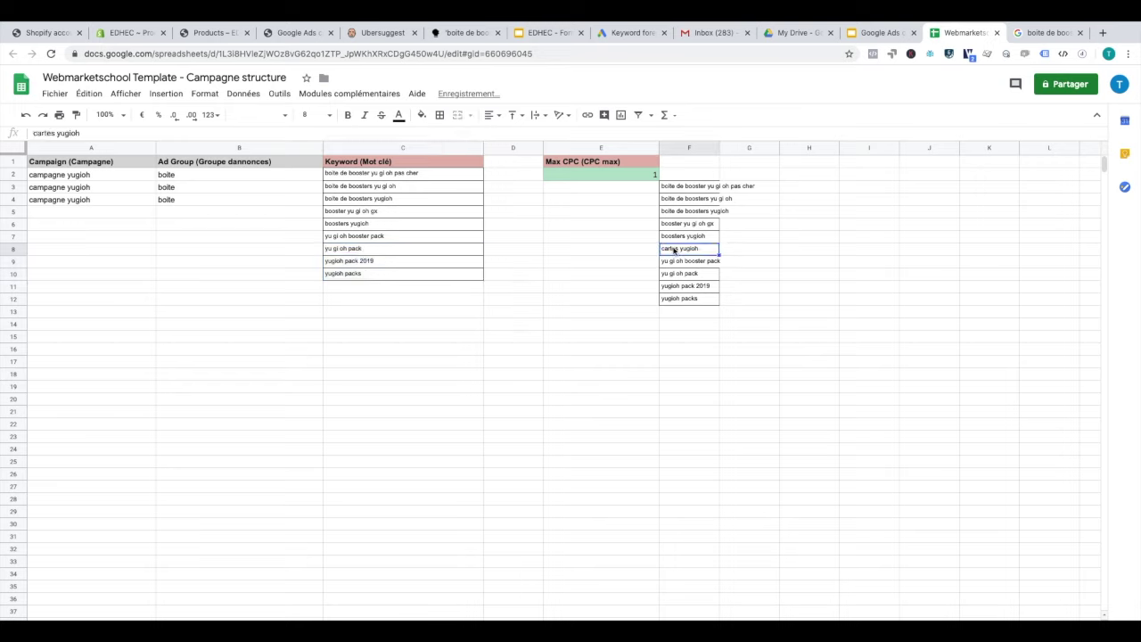
key(ctrl+c)
click(364, 289)
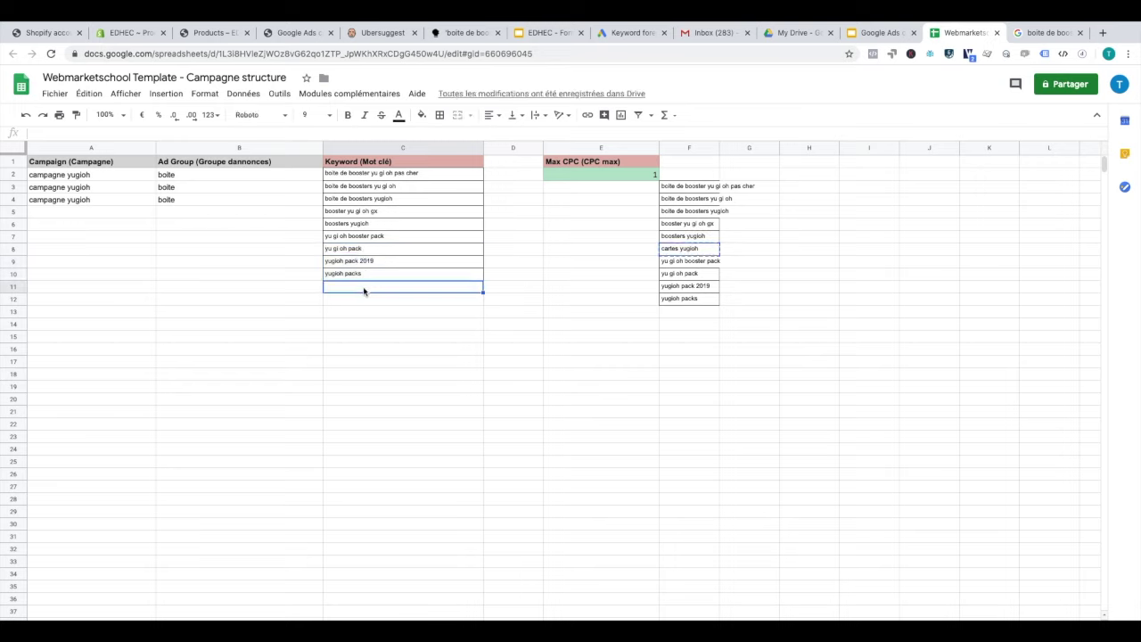
key(ctrl+v)
Enter the ad group name "booster" in B5 and fill it down to B6.
click(167, 214)
text(booster)
key(Return)
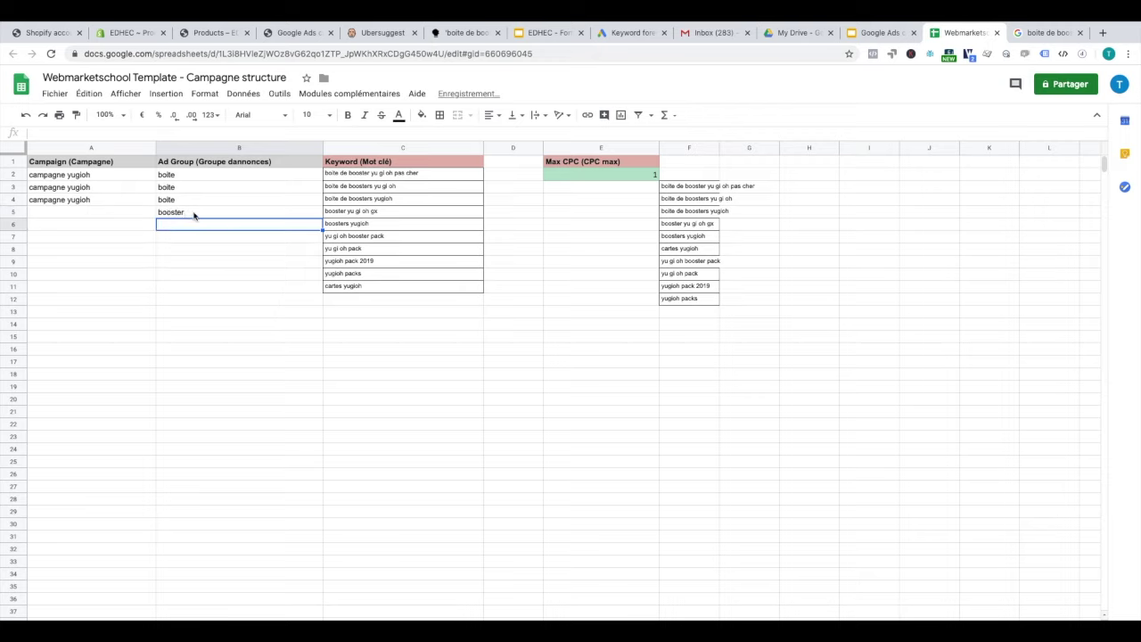
click(193, 215)
drag(322, 217, 304, 235)
Enter the ad group name "pack" in B7 and fill it down to B10.
click(249, 241)
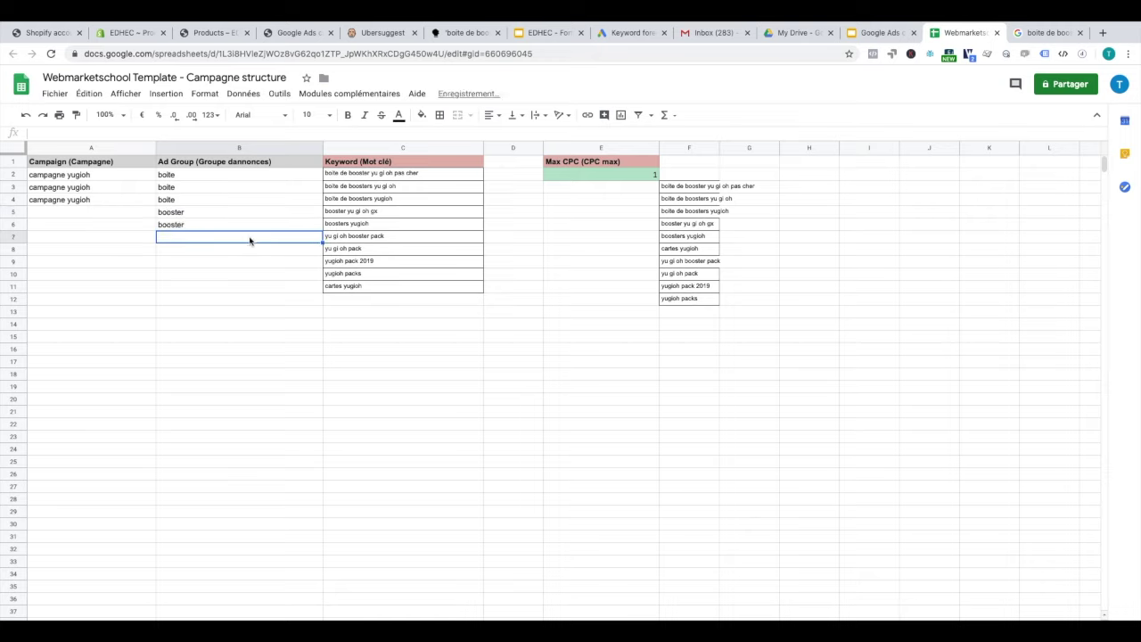
text(pack)
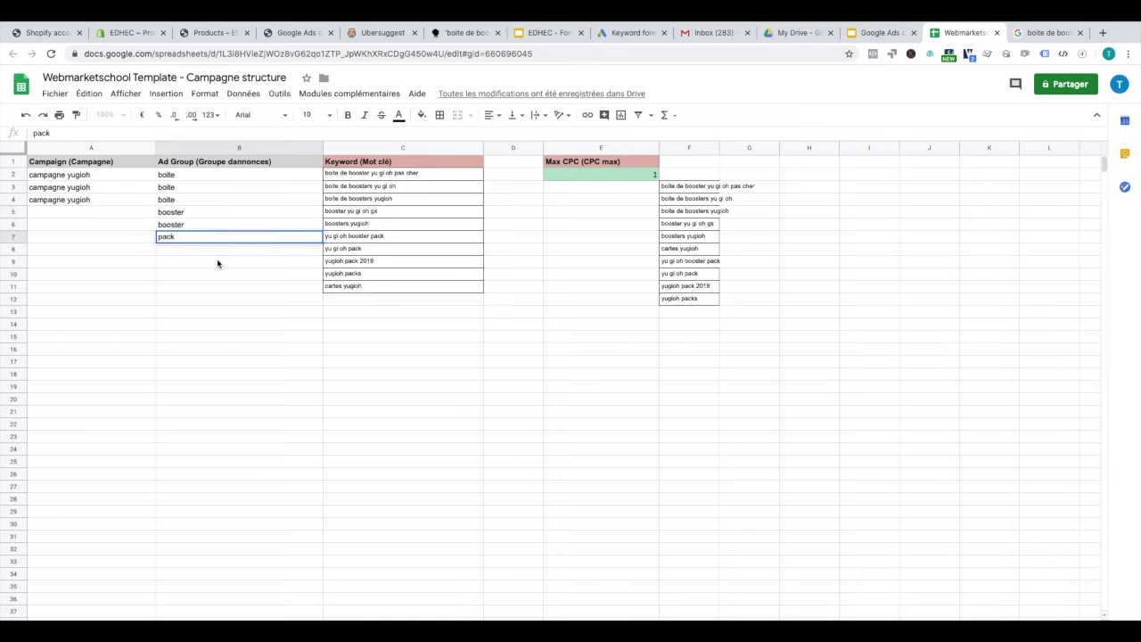
key(Return)
click(259, 237)
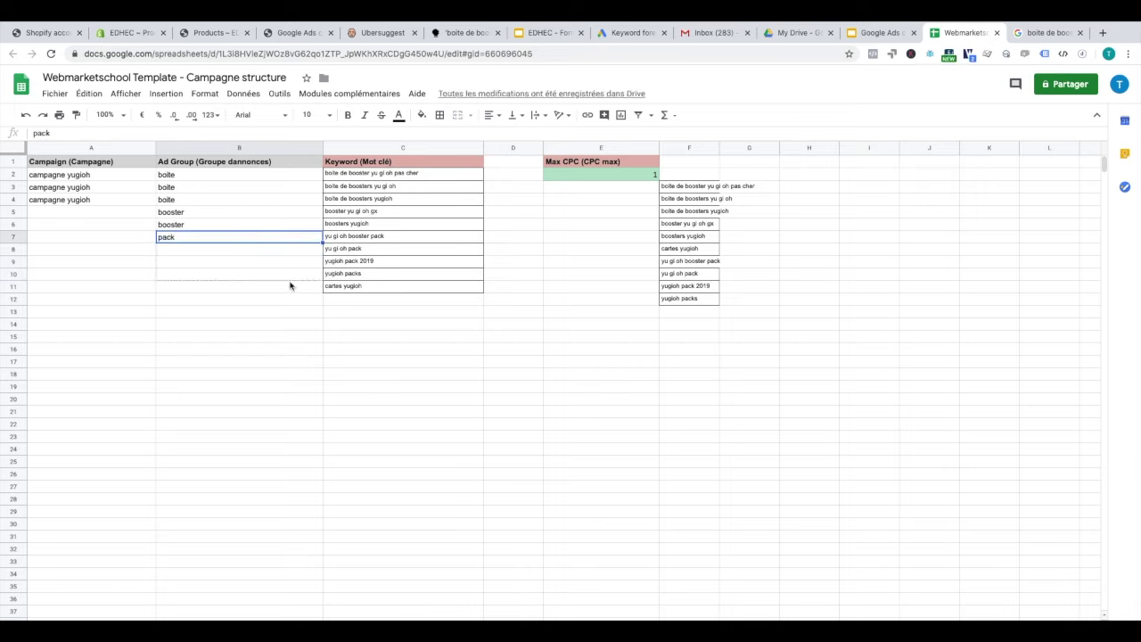
drag(289, 285, 241, 293)
Enter the ad group name "cartes" in B11 for the "cartes yugioh" keyword.
click(243, 288)
text(c)
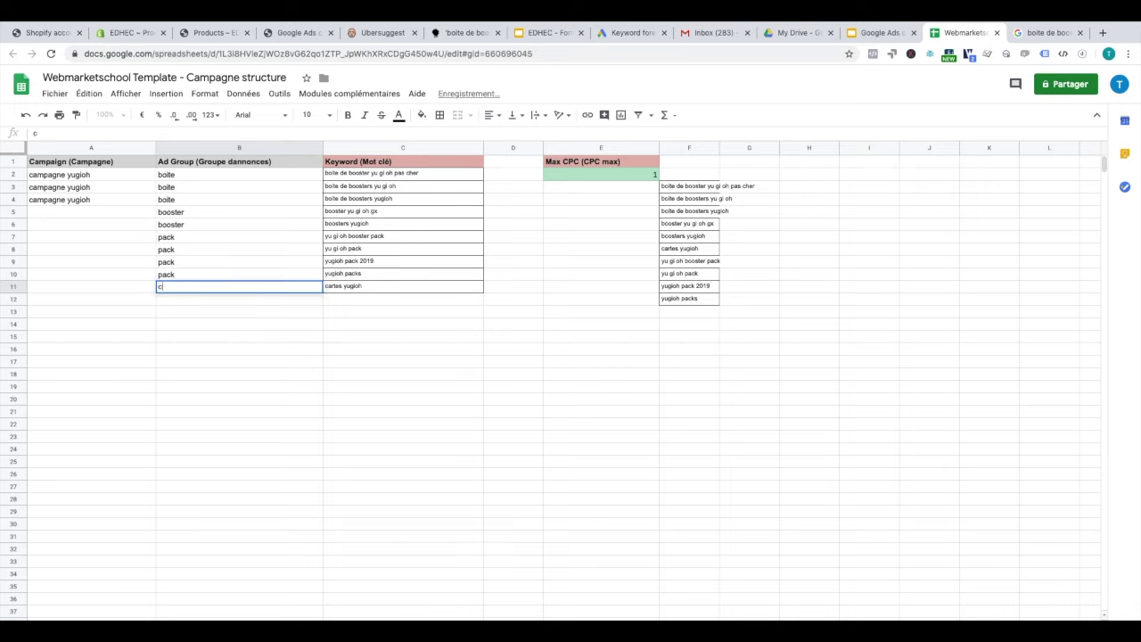
text(artesz)
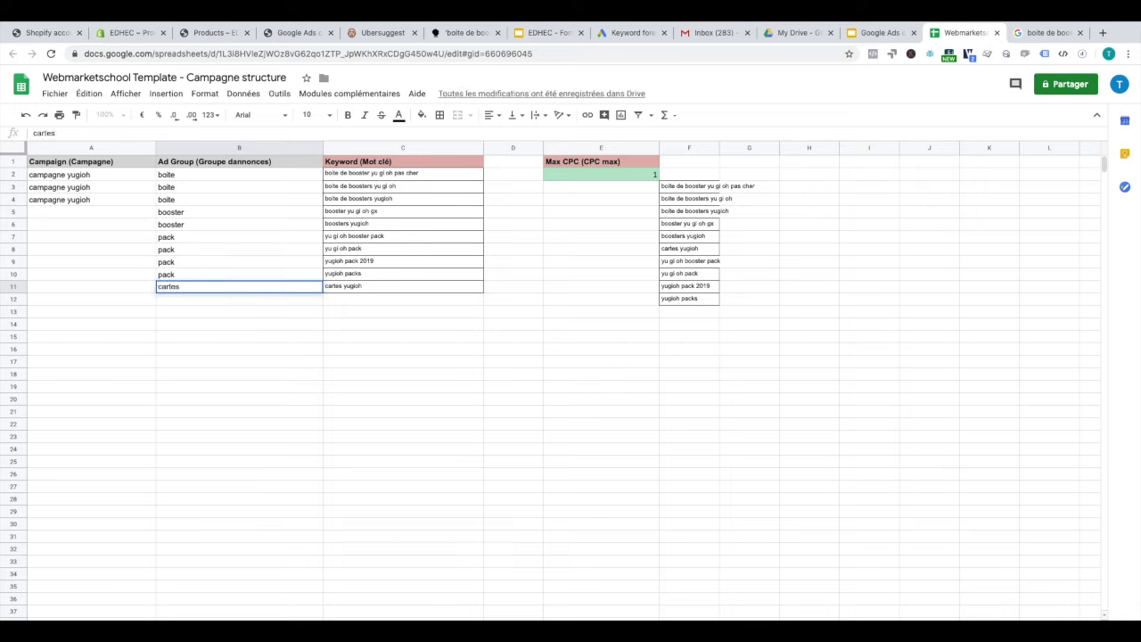
key(Return)
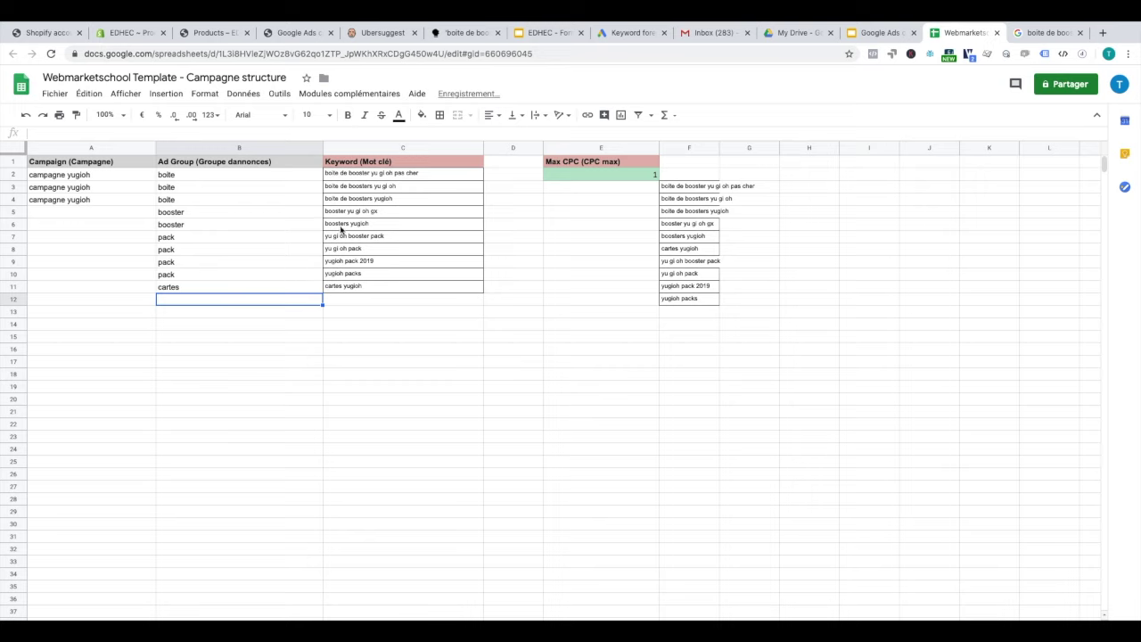
Fill the campaign name "campagne yugioh" from A4 down to A11 so every keyword row has a campaign.
drag(346, 237, 347, 275)
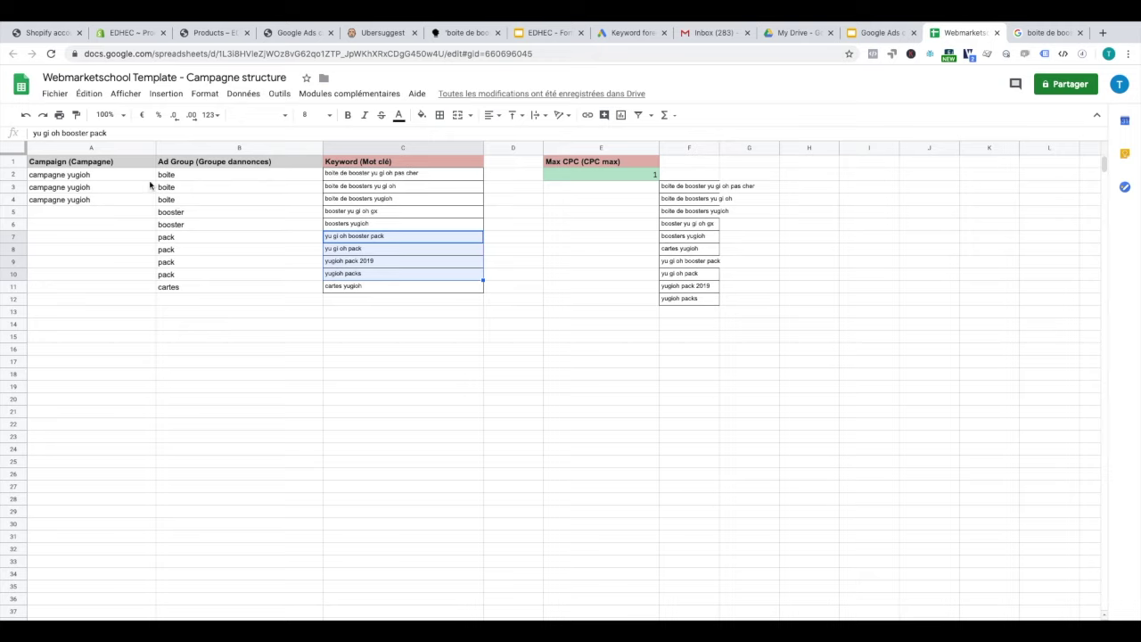
click(124, 203)
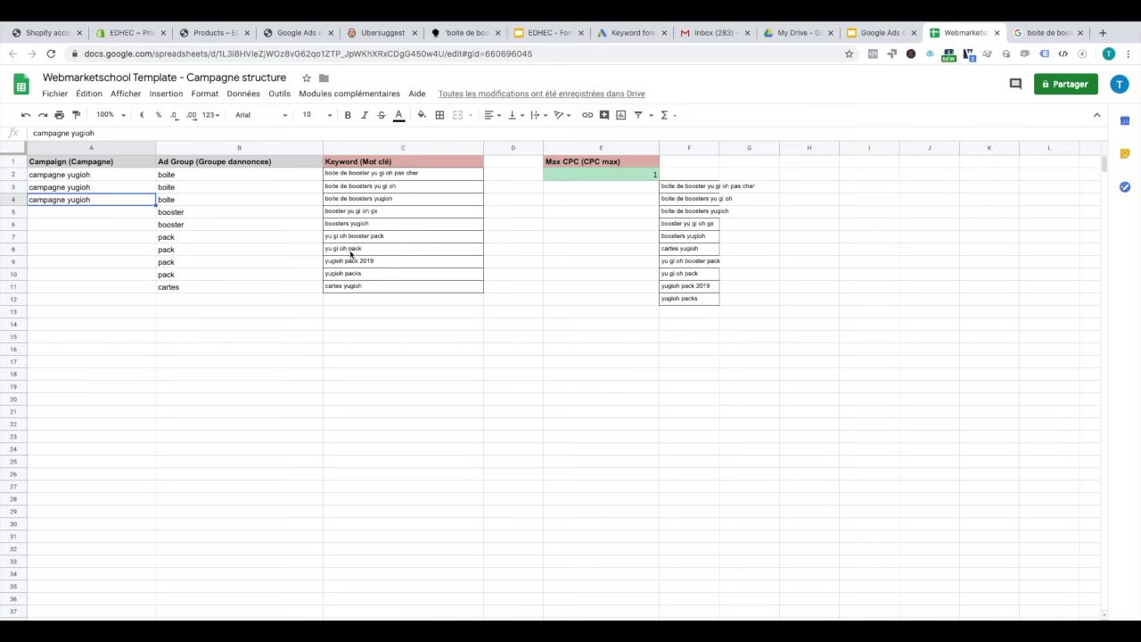
drag(156, 204, 134, 290)
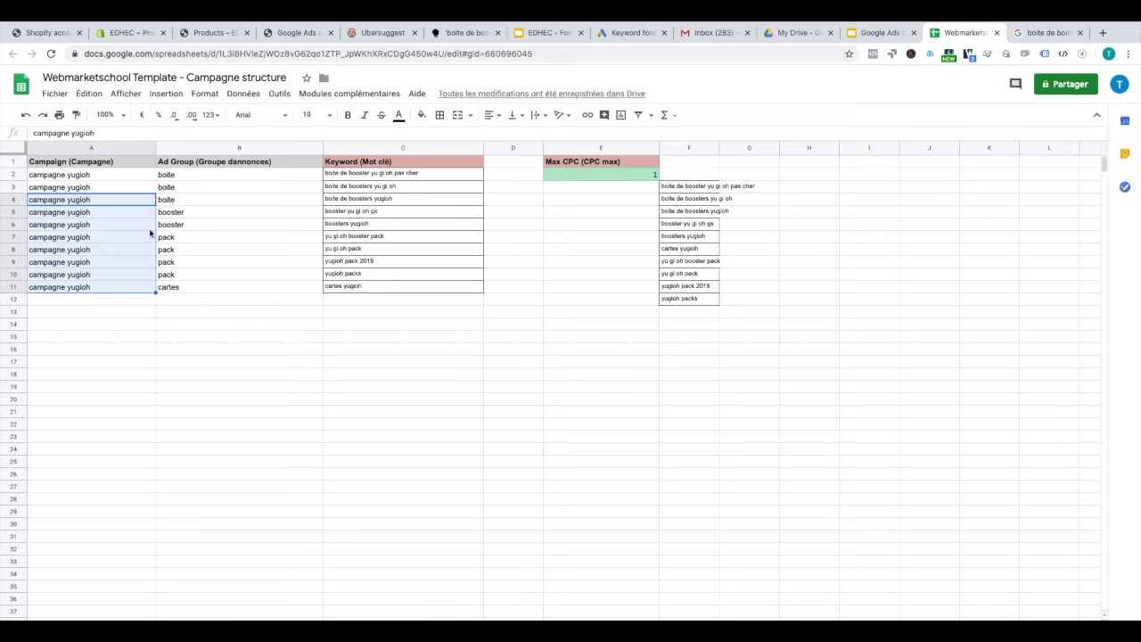
Set the Max CPC in E2 to 0.6.
click(605, 177)
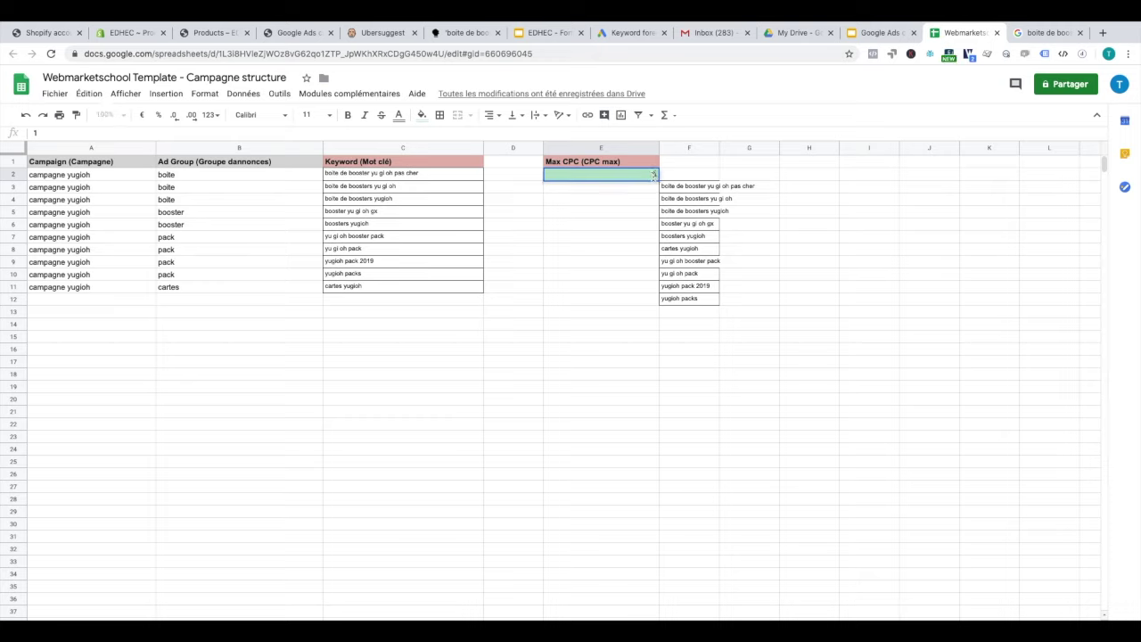
text(0)
text(,)
Try to fill the Max CPC value from E2 down the keyword rows, undoing each fill.
click(612, 176)
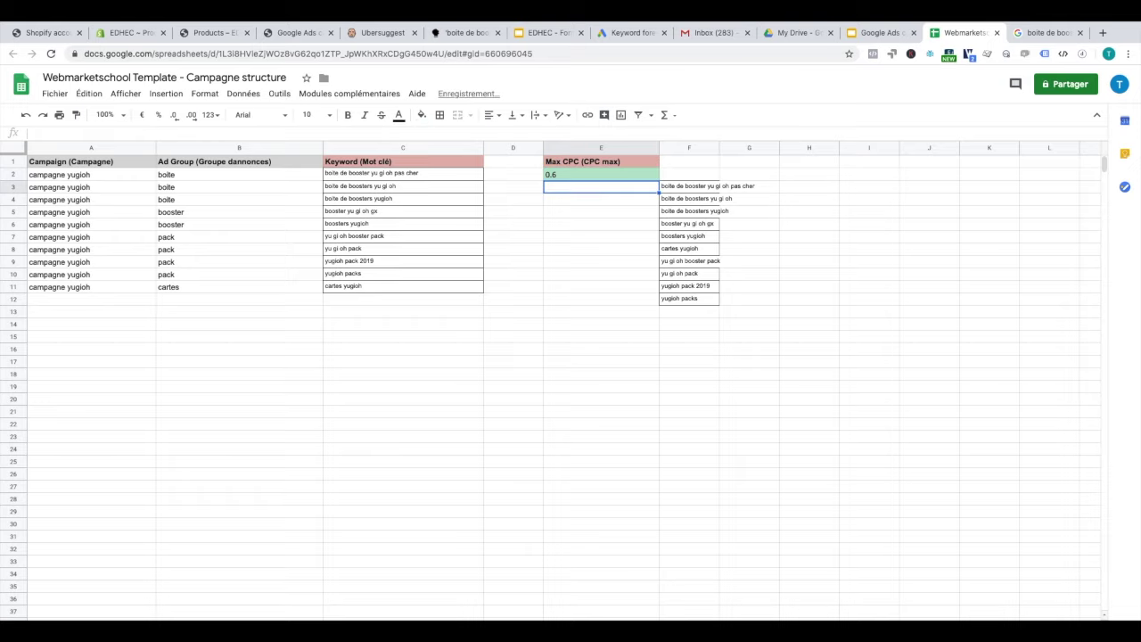
drag(659, 180, 640, 286)
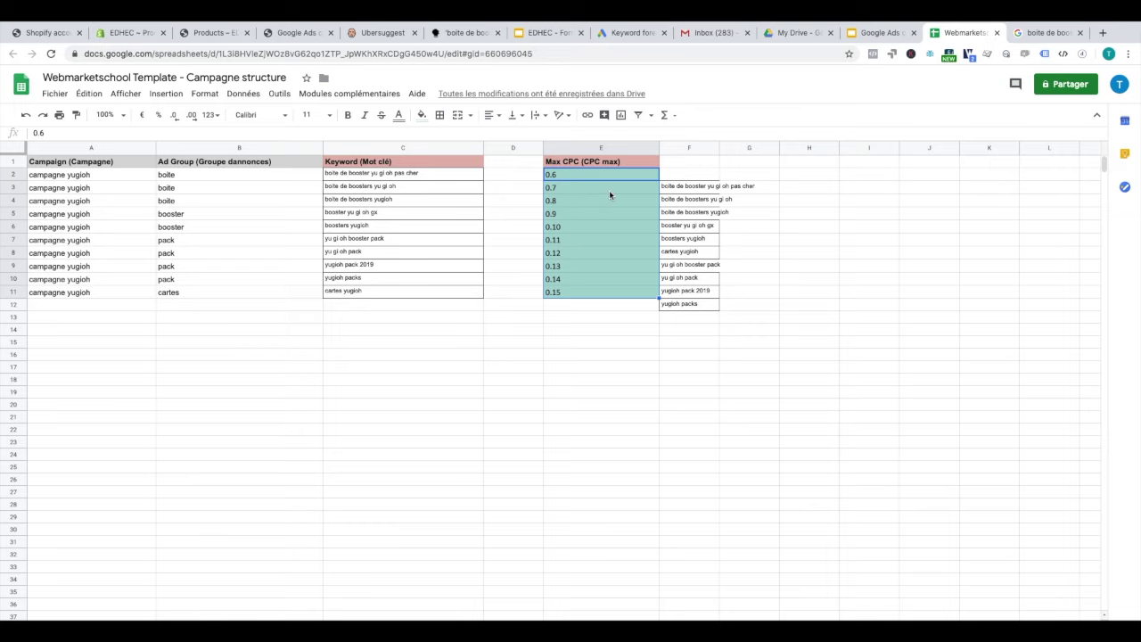
key(ctrl+z)
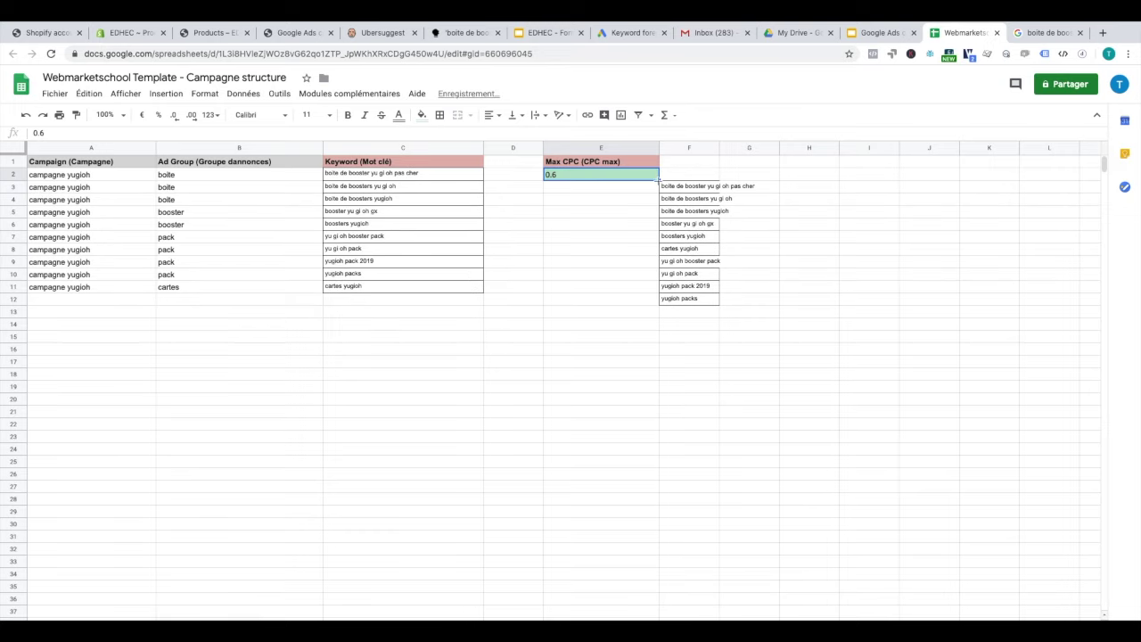
drag(658, 180, 614, 187)
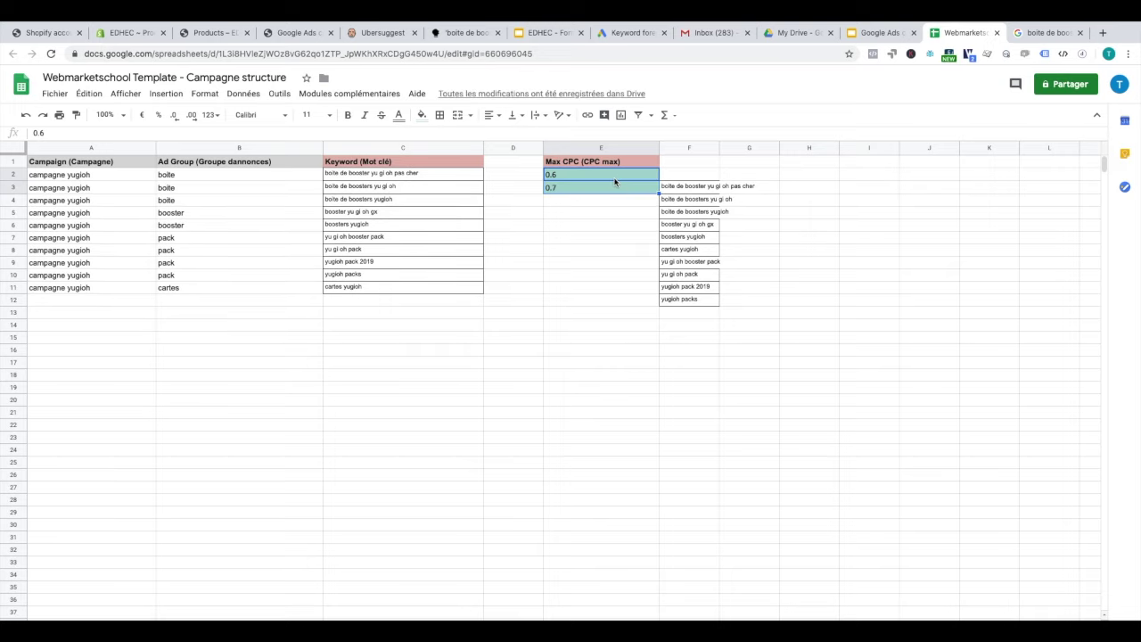
key(ctrl+z)
Enter 0.6 in E3 and fill the Max CPC value from E2:E3 down to E11.
click(605, 192)
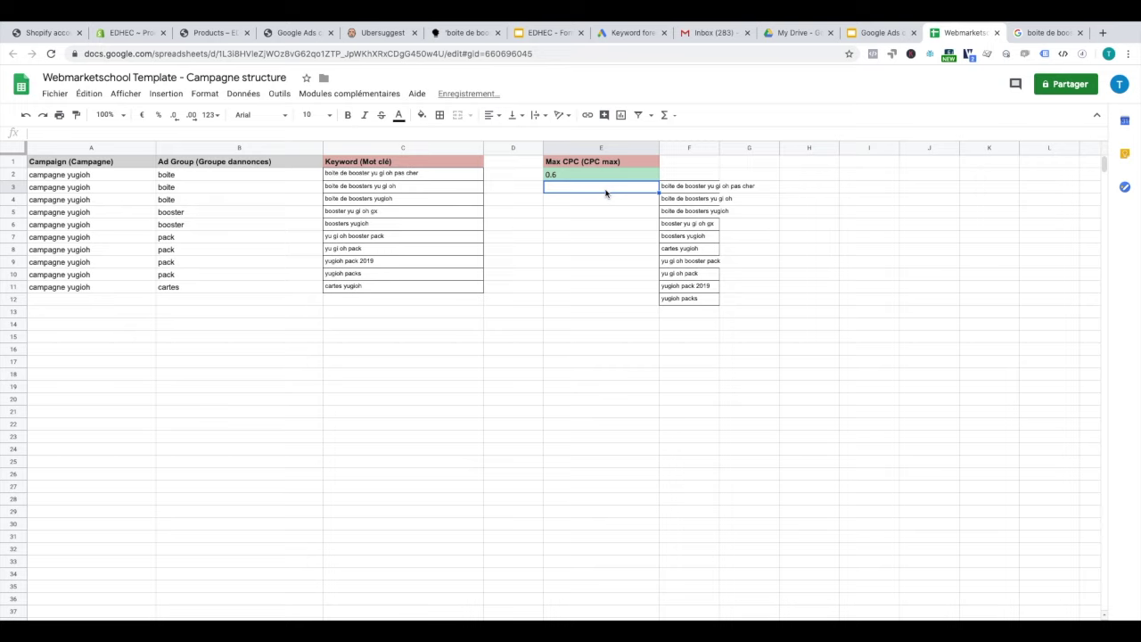
text(0.6)
key(Return)
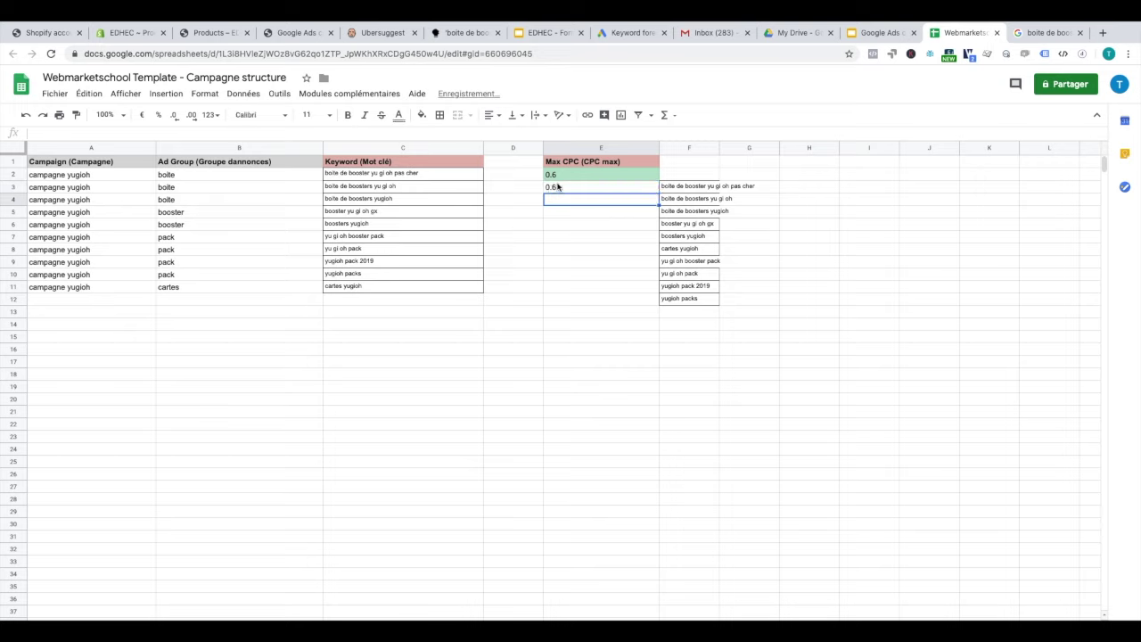
drag(571, 175, 576, 190)
drag(658, 192, 652, 291)
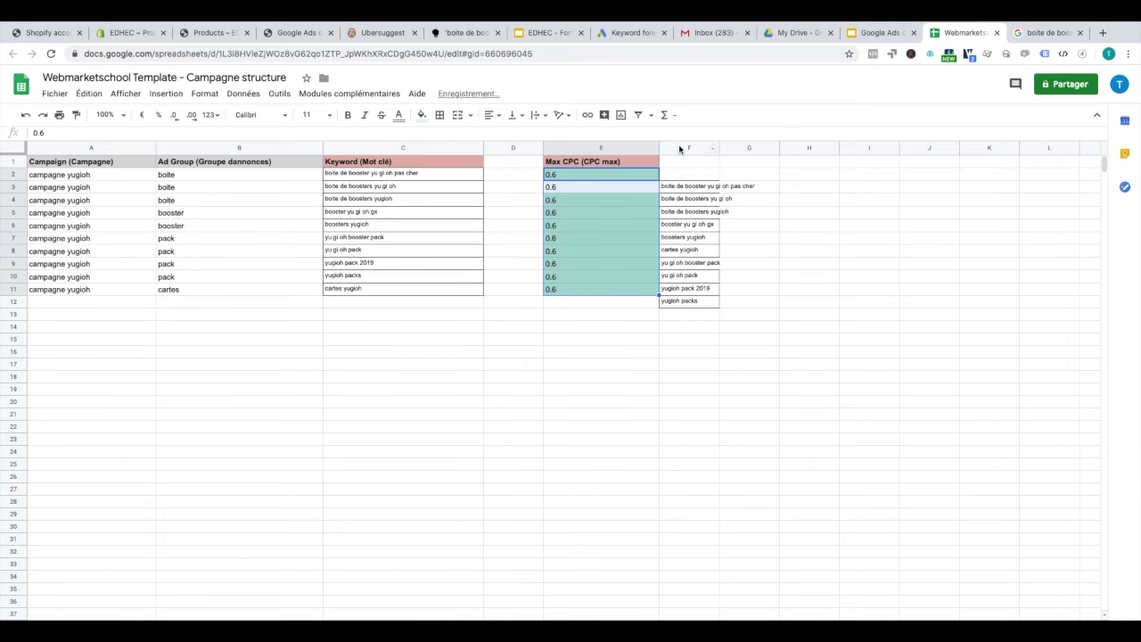
Delete column F with the leftover keyword list from the keyword sheet.
click(680, 148)
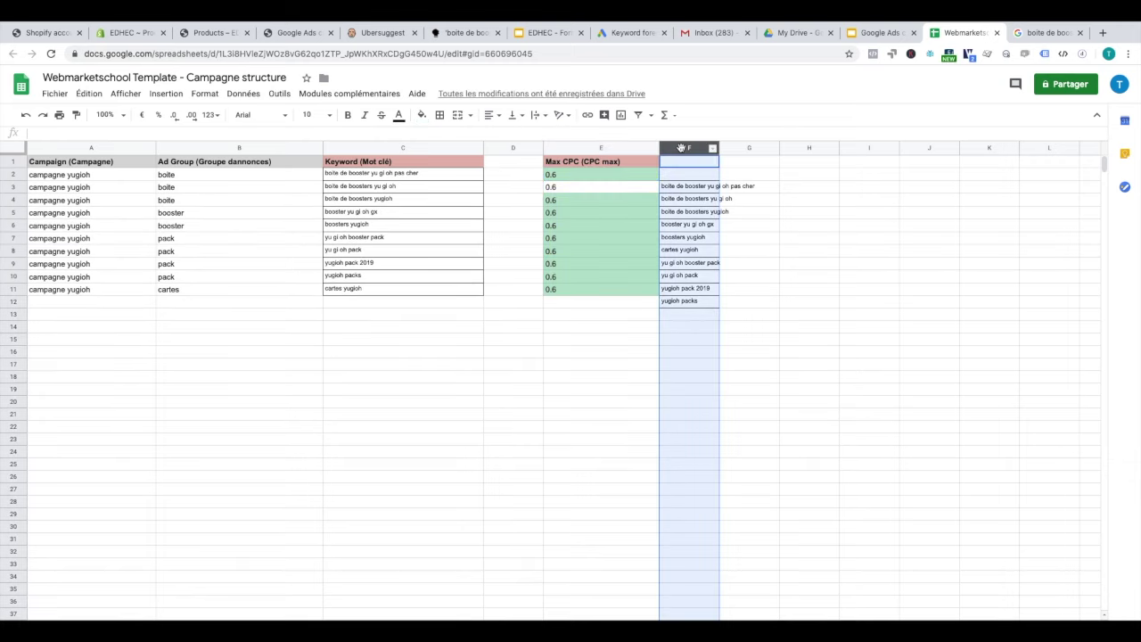
right_click(681, 148)
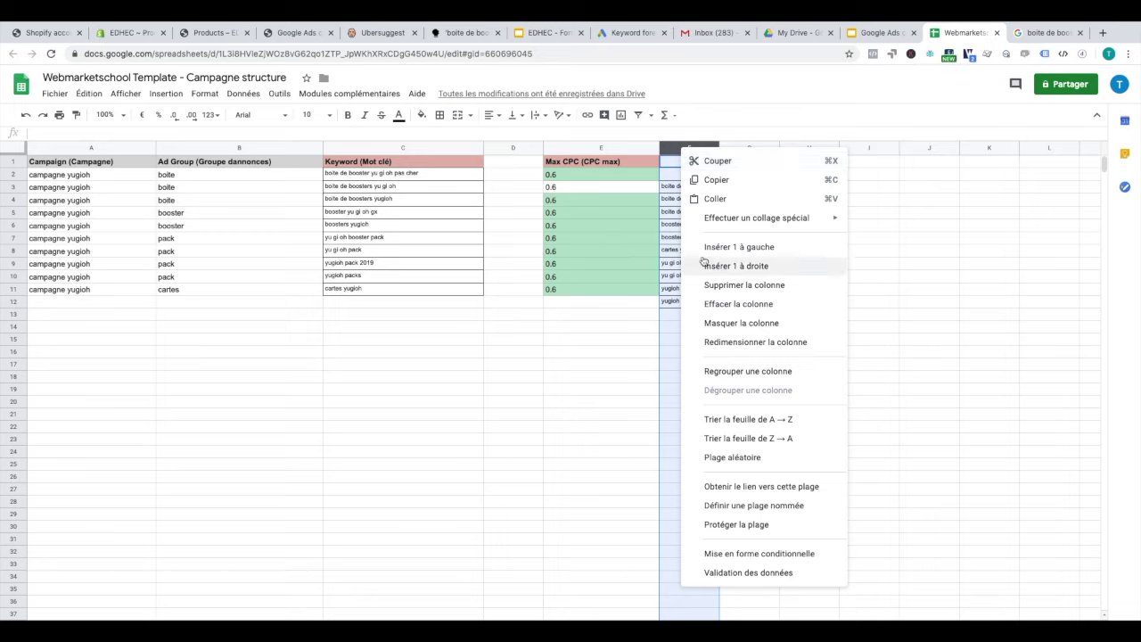
click(724, 285)
click(754, 224)
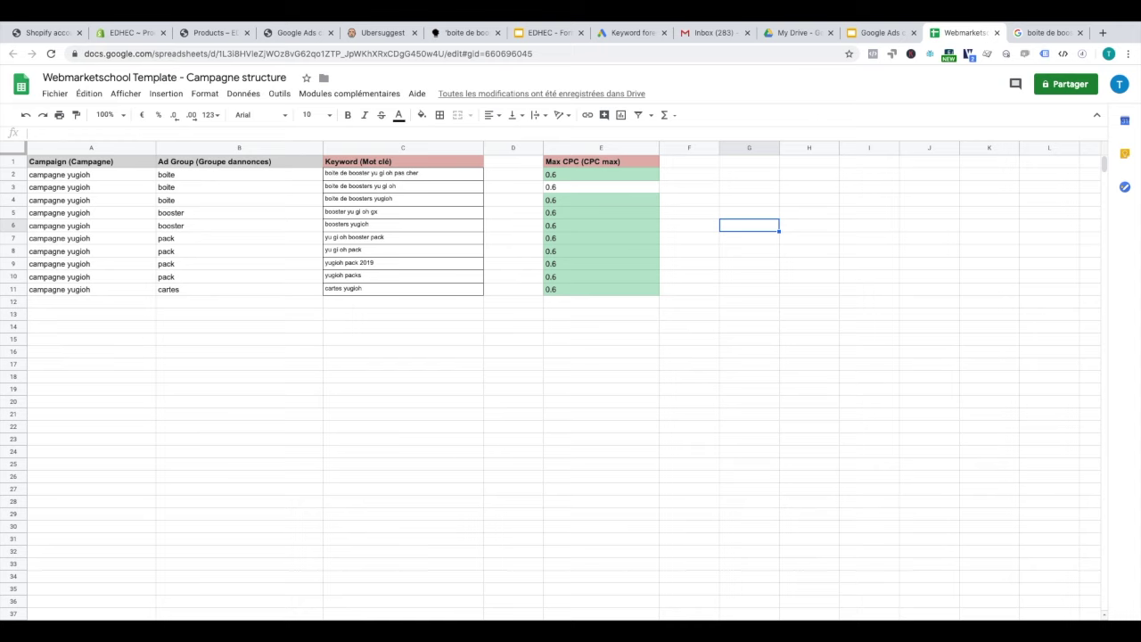
Examine the ad template sheet's headline, description, path and character-count columns, and review the Max CPC values on the keyword sheet.
click(183, 603)
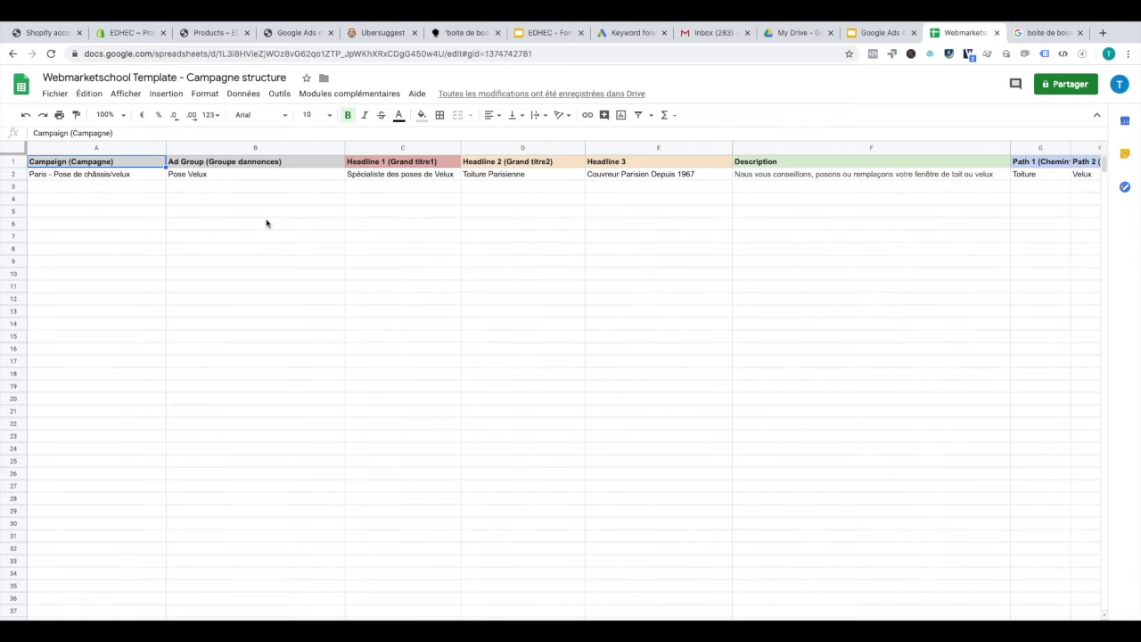
click(94, 177)
drag(94, 178, 463, 180)
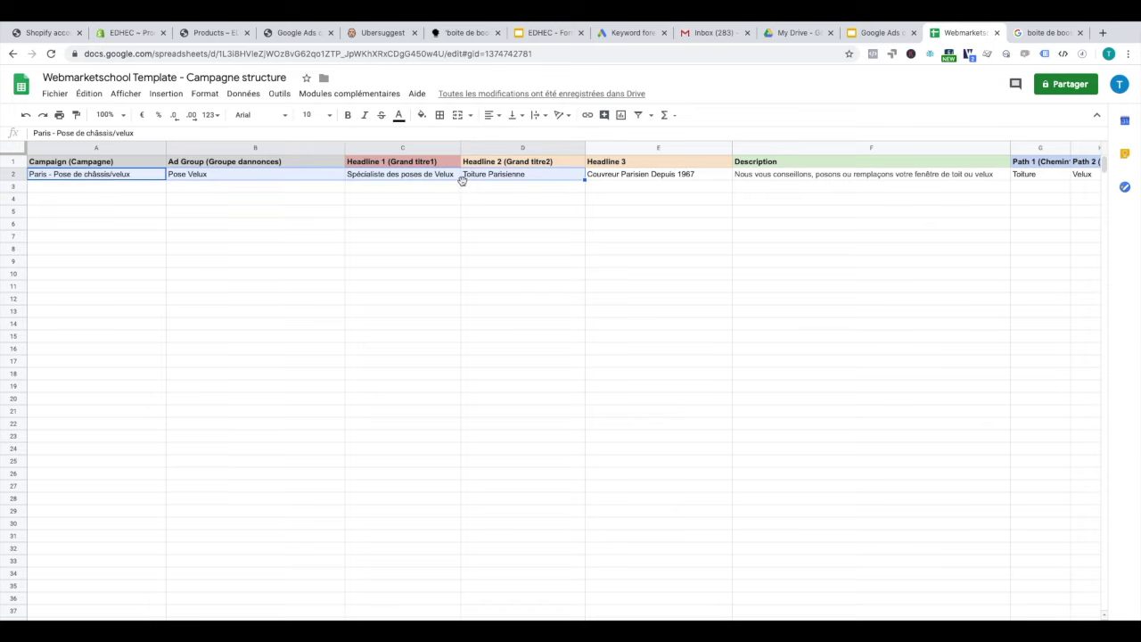
scroll(414, 182, right, 5)
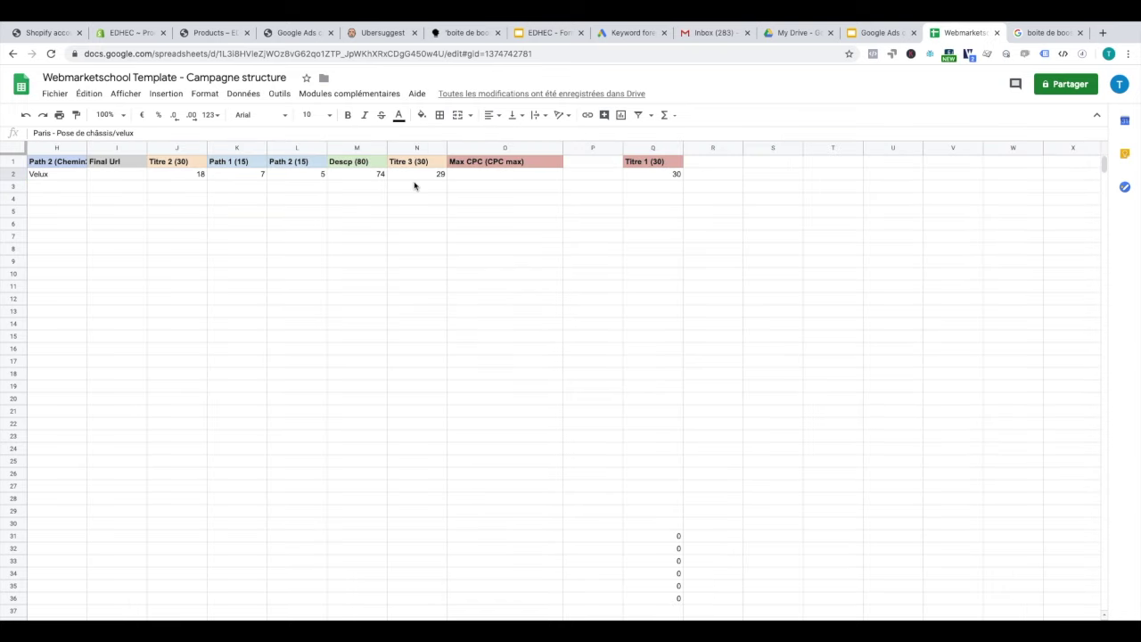
scroll(392, 206, left, 5)
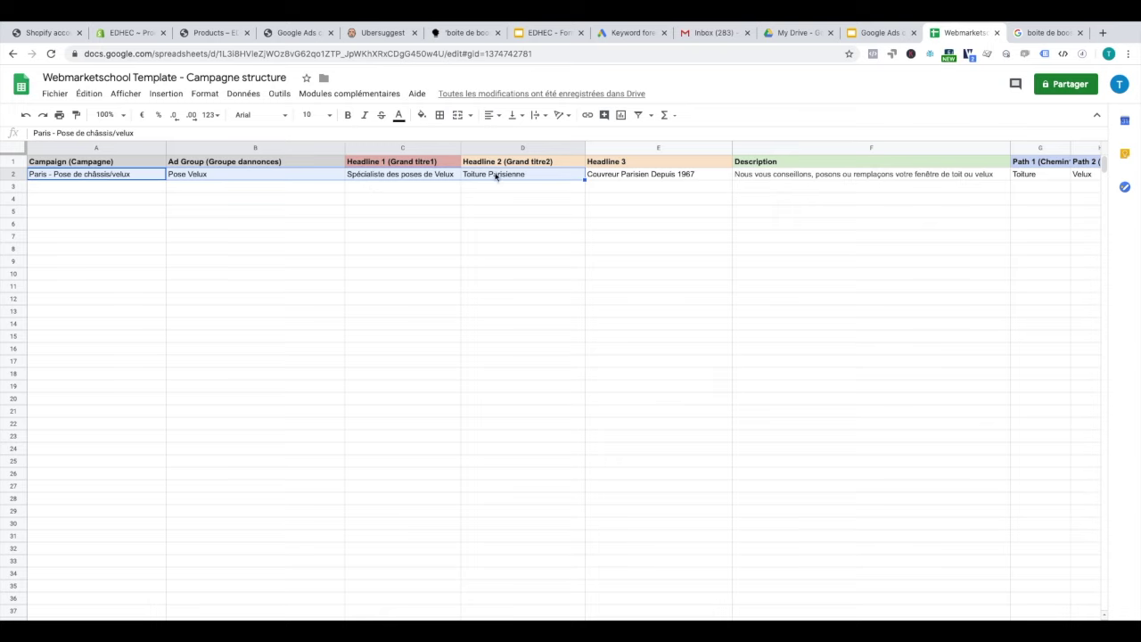
scroll(622, 182, right, 1)
scroll(622, 181, right, 4)
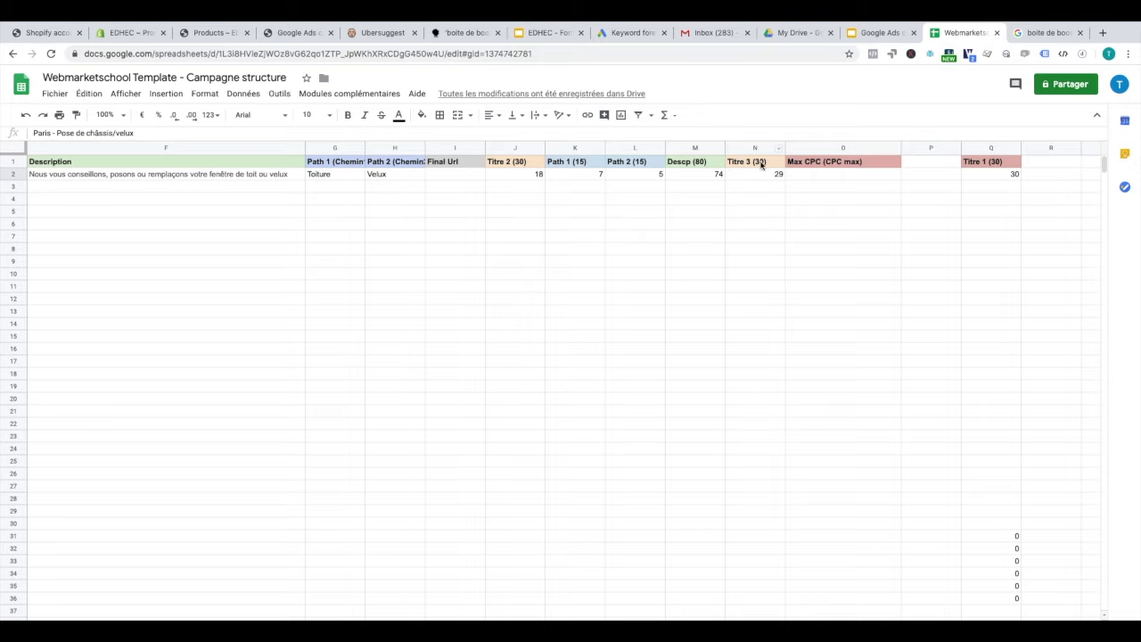
scroll(140, 584, left, 5)
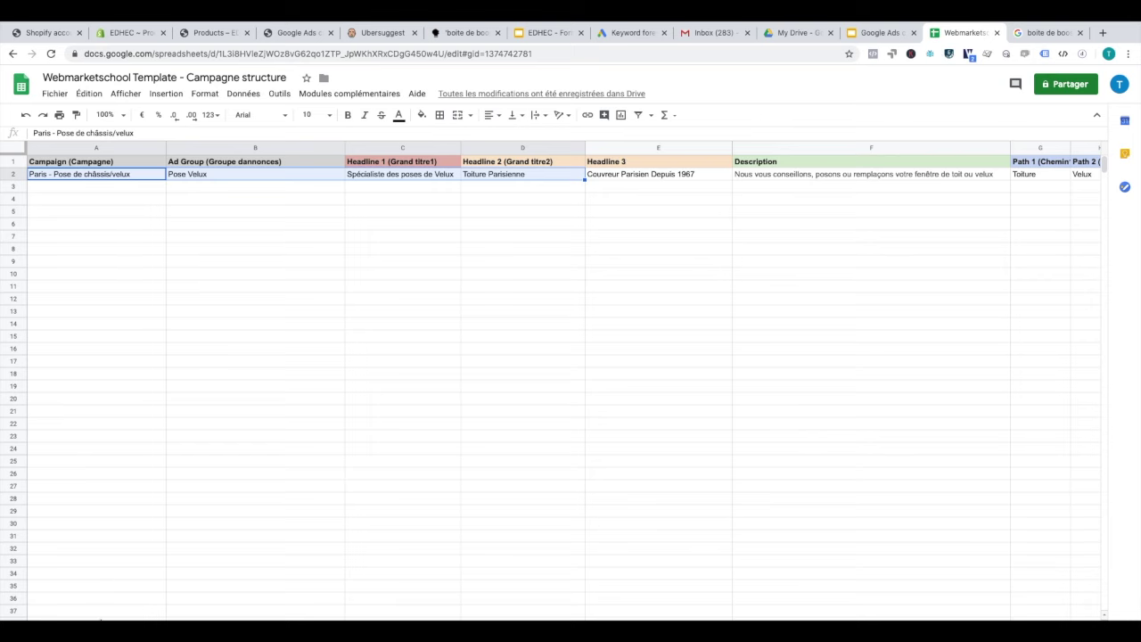
click(101, 621)
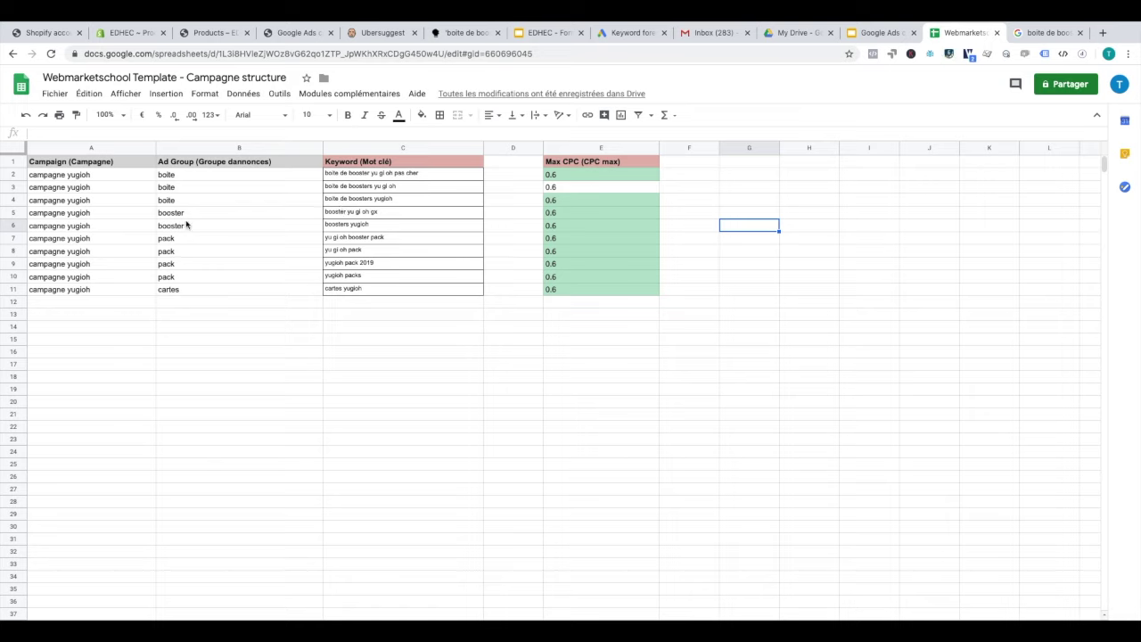
drag(553, 176, 571, 289)
click(685, 229)
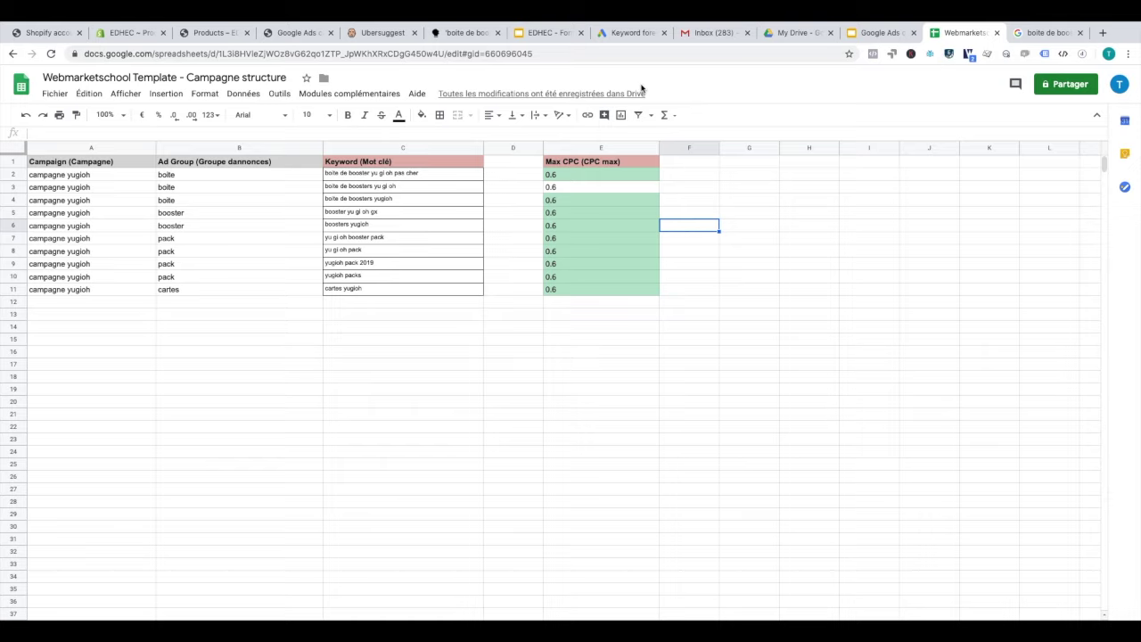
Switch to Google Ads and leave the keyword plan for the overview of all campaigns.
click(619, 38)
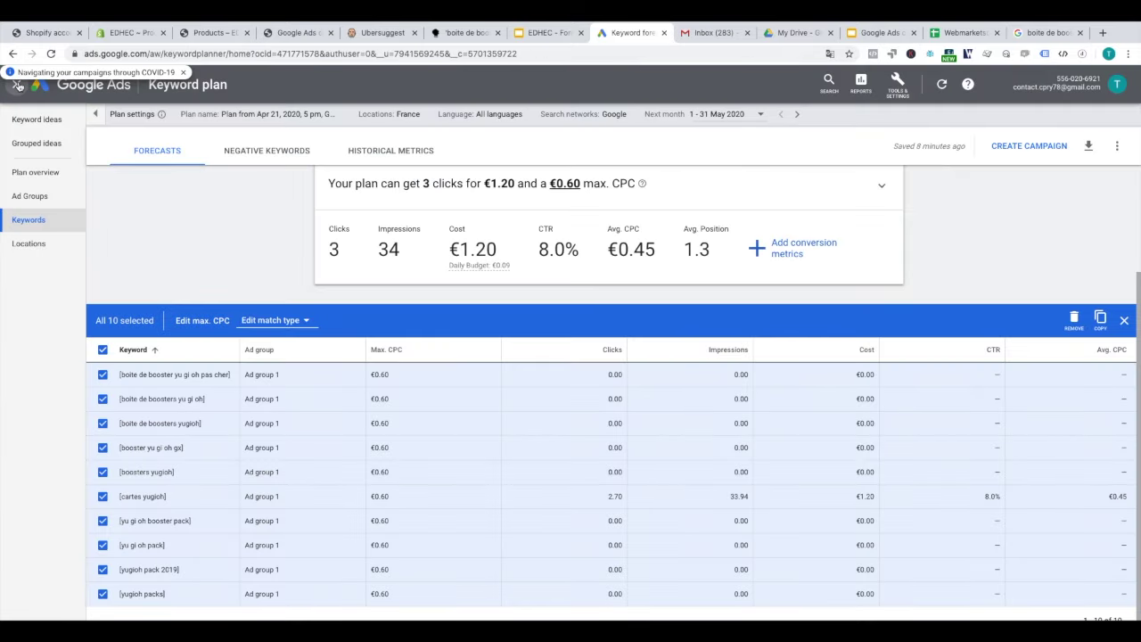
click(16, 84)
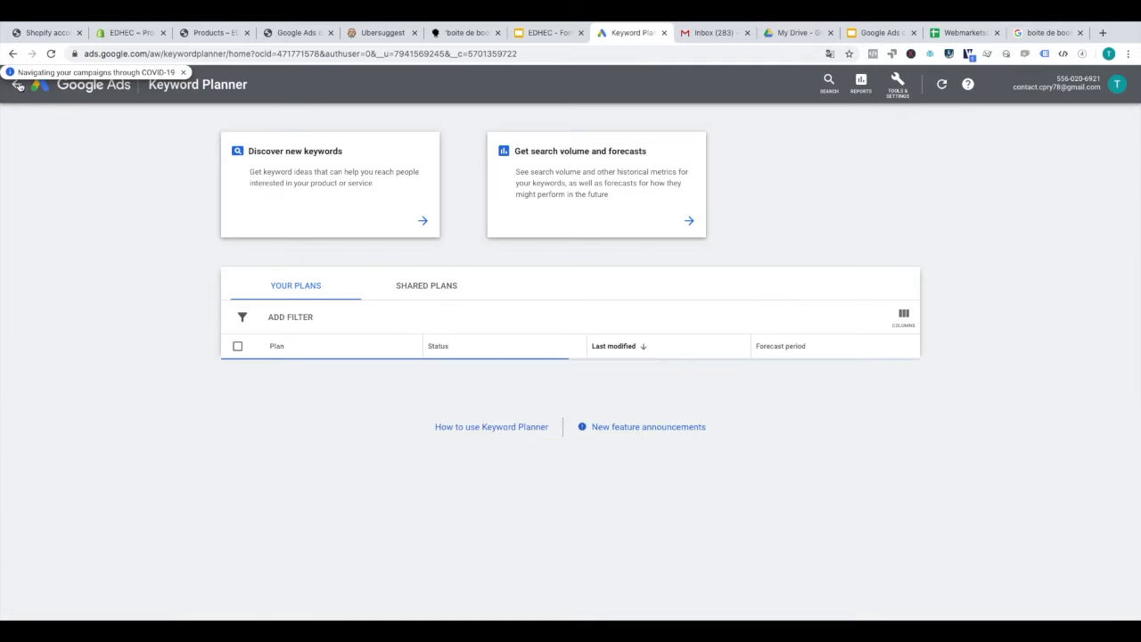
click(15, 87)
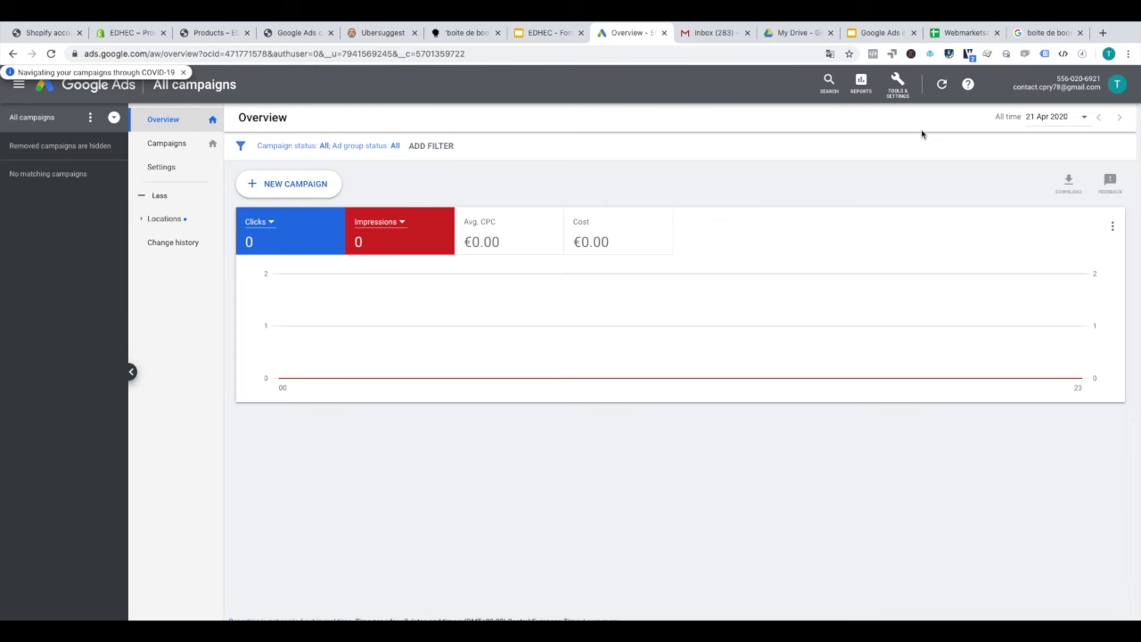
click(959, 36)
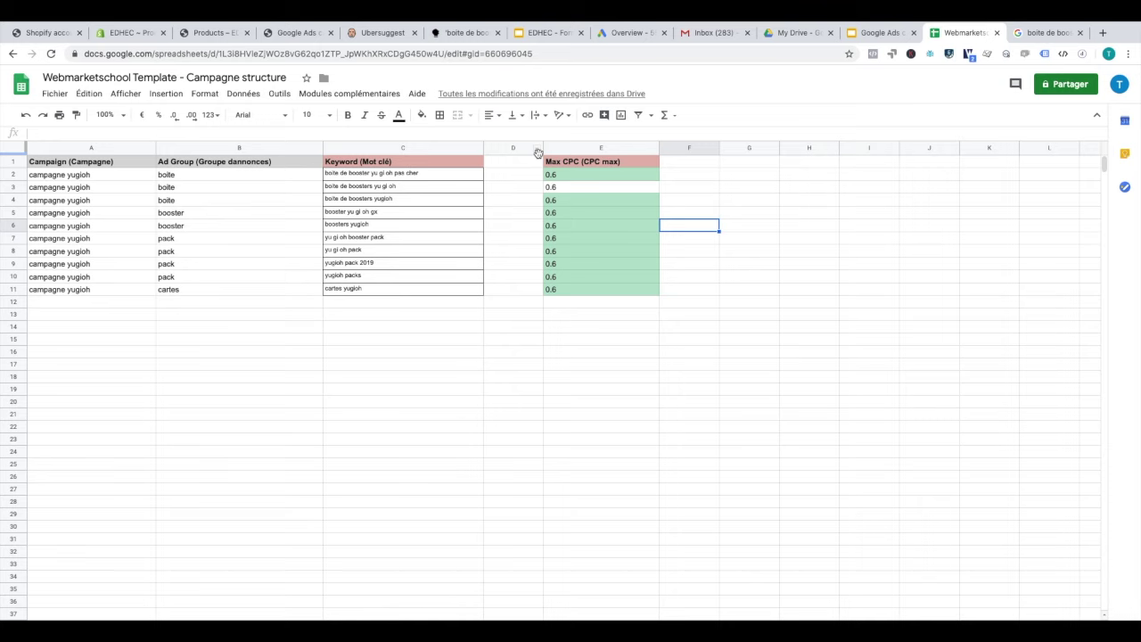
click(629, 35)
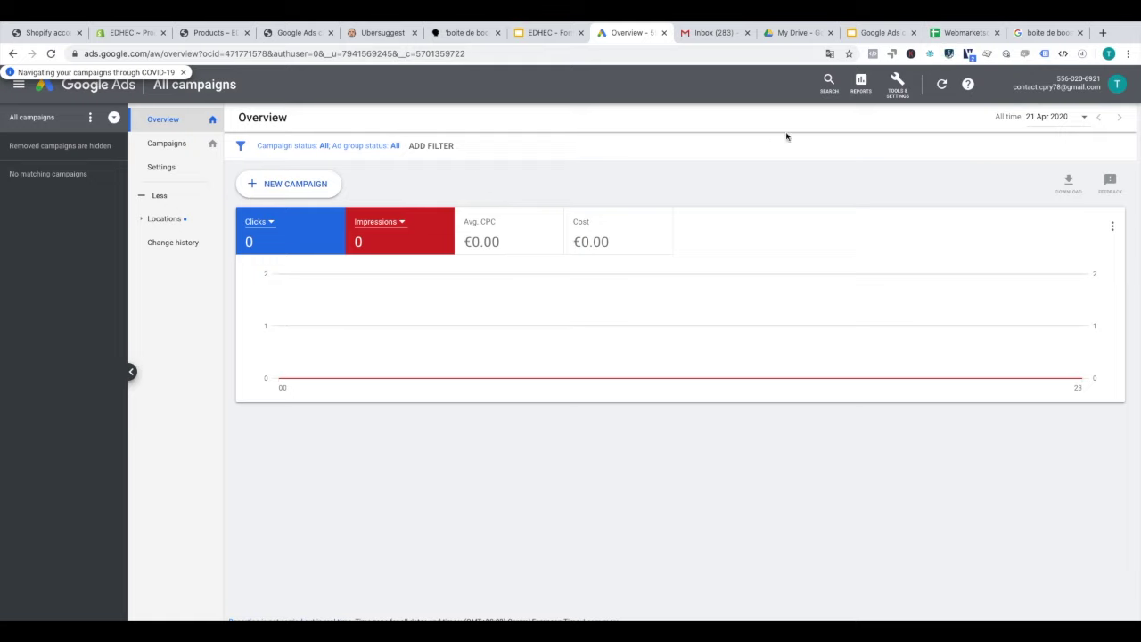
Start a new campaign with the Sales goal and the Search campaign type.
click(274, 185)
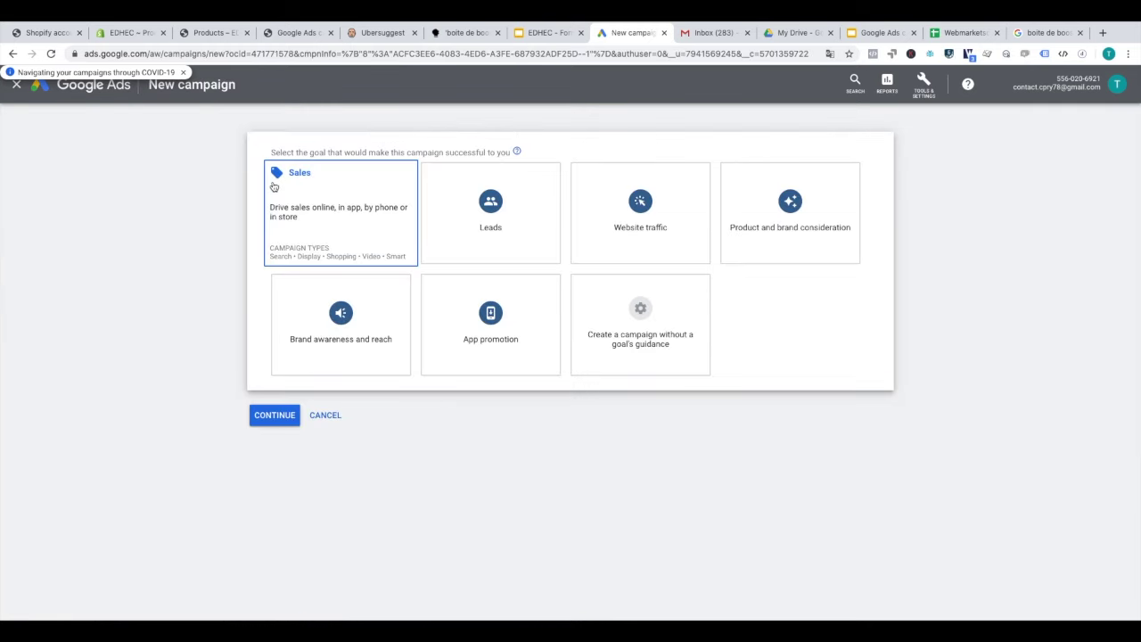
click(312, 212)
click(357, 190)
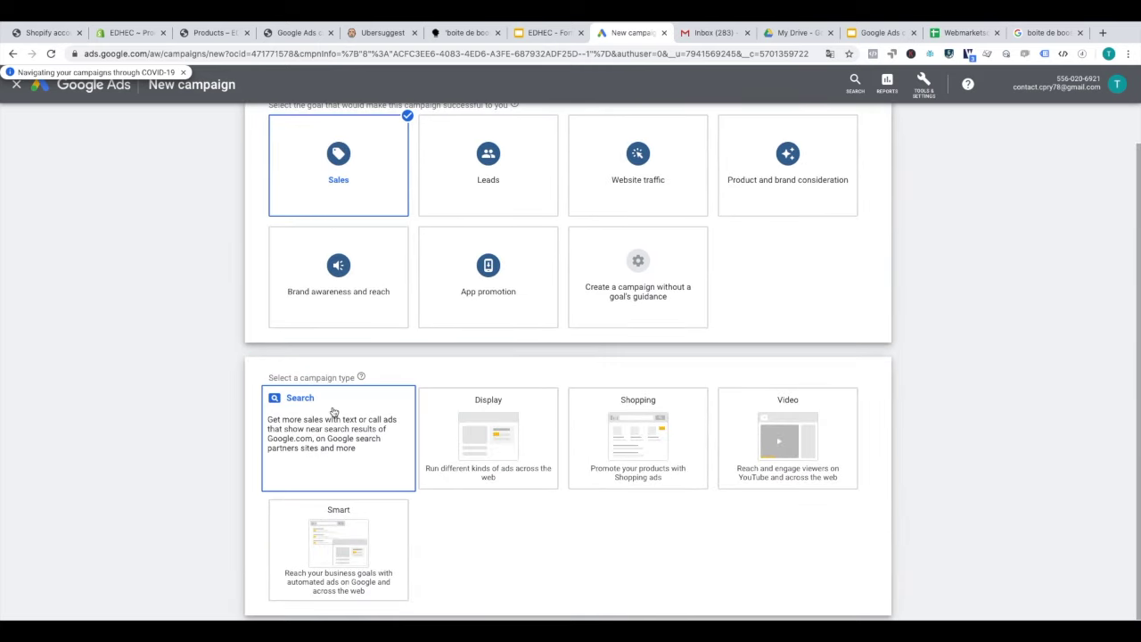
click(331, 412)
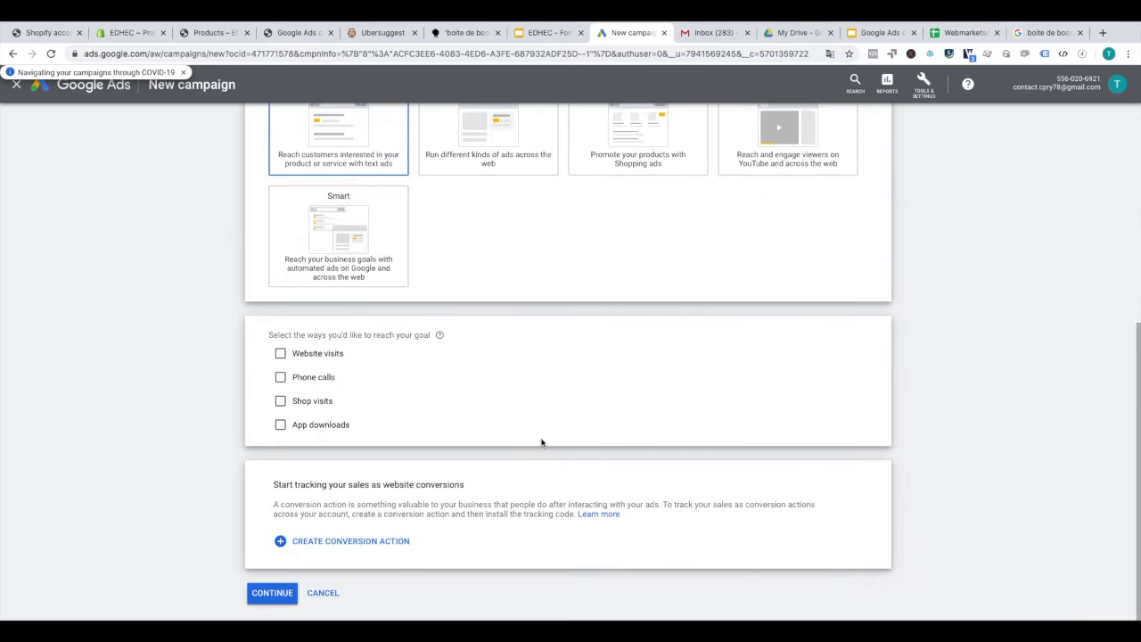
click(278, 353)
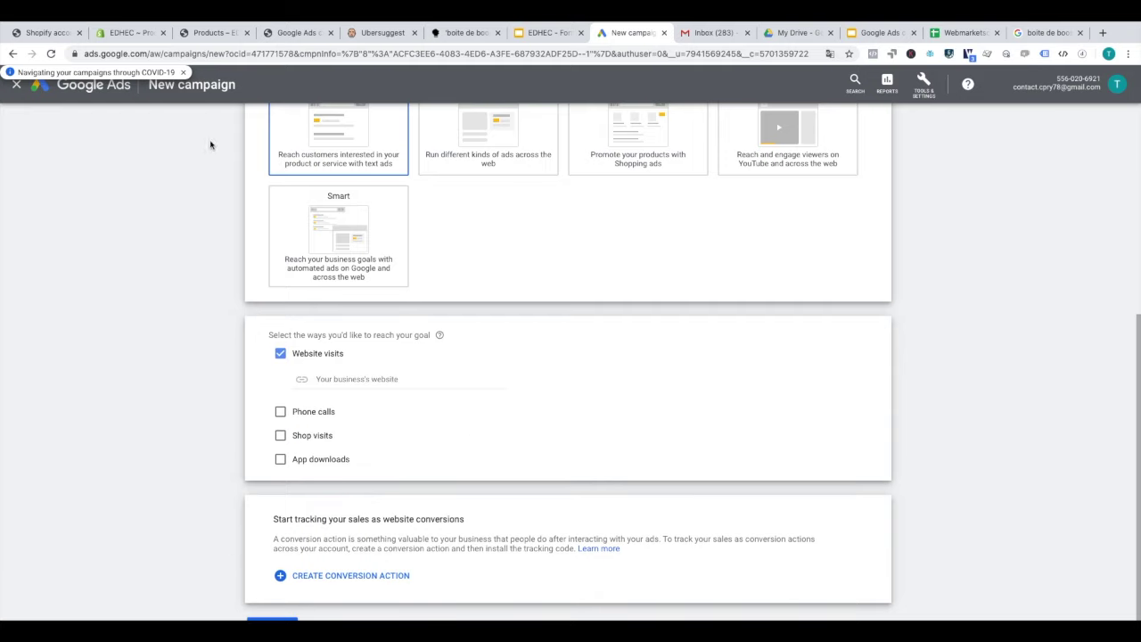
click(206, 34)
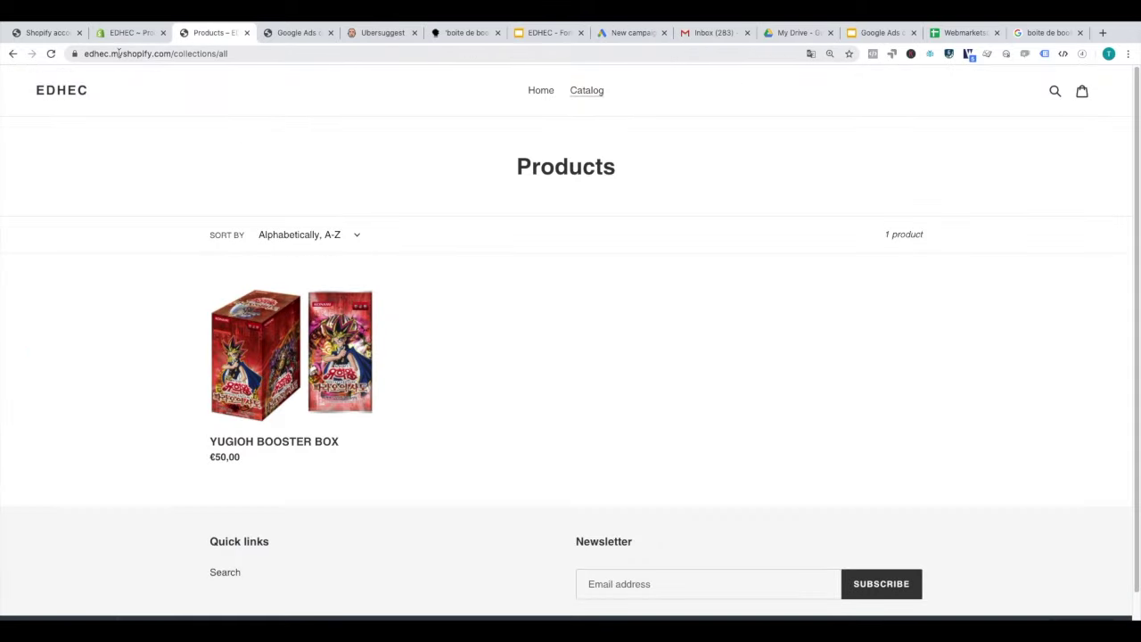
drag(173, 54, 76, 54)
key(ctrl+c)
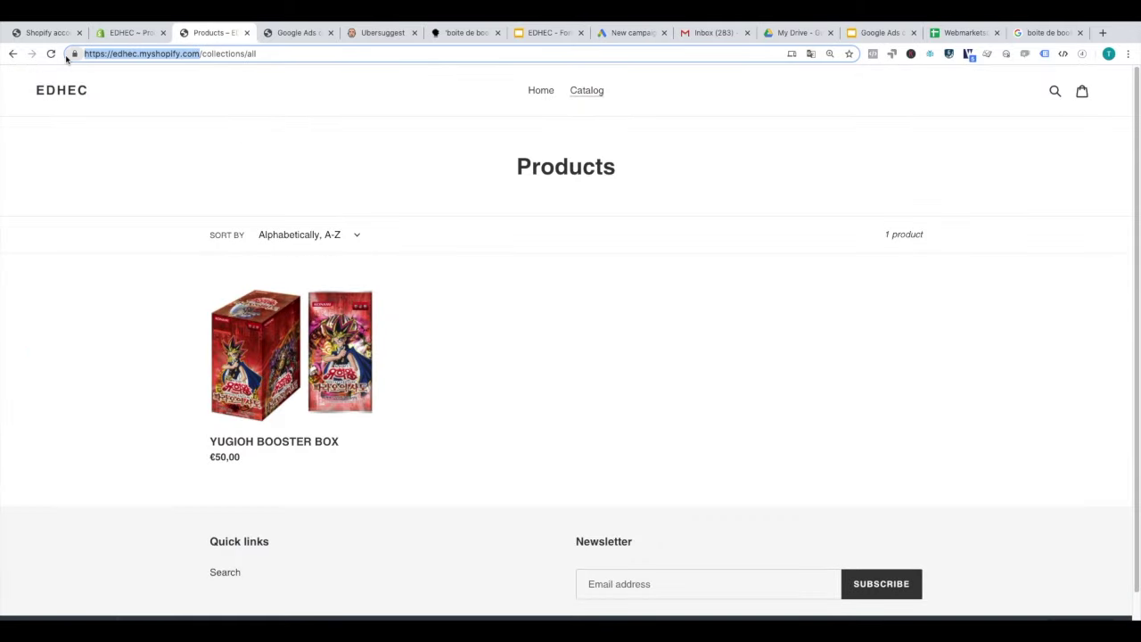
click(628, 33)
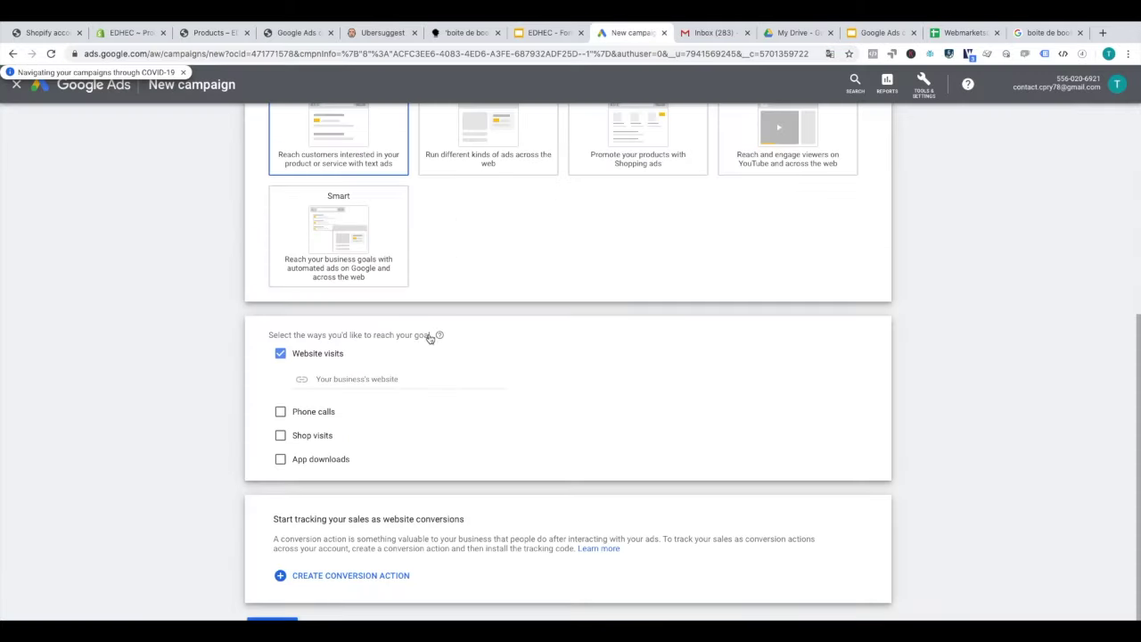
click(428, 379)
key(ctrl+v)
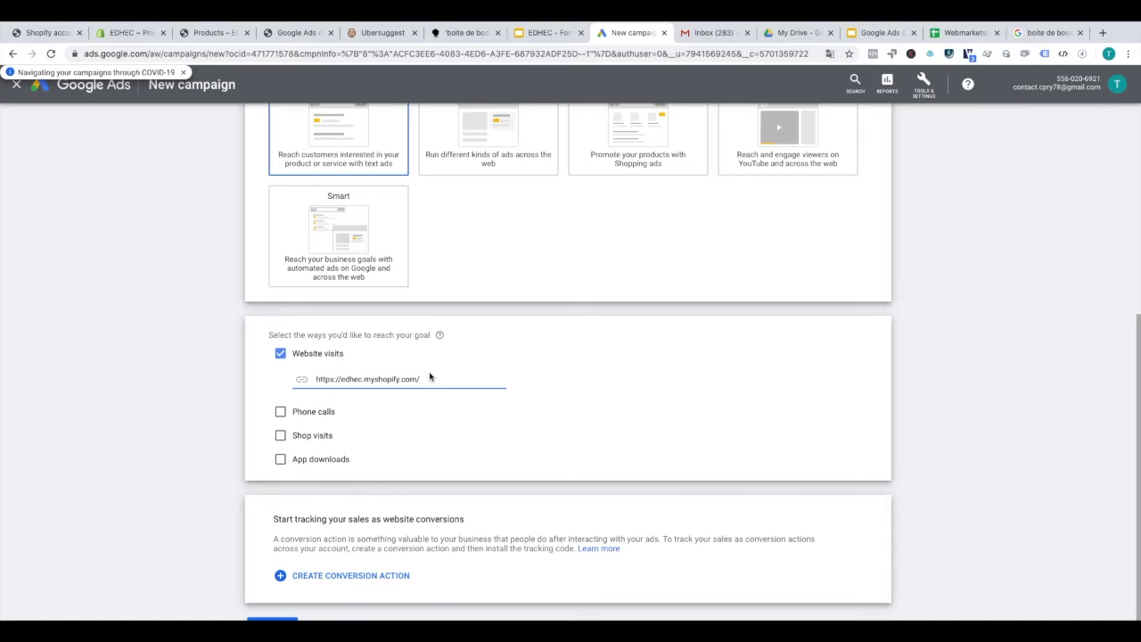
scroll(305, 531, down, 1)
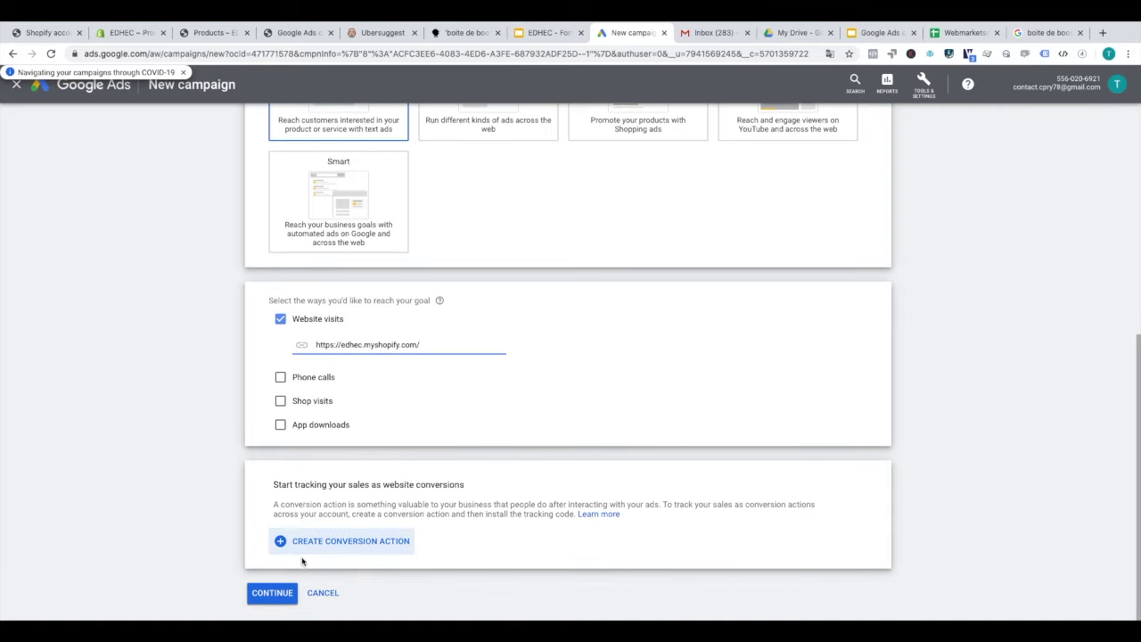
click(283, 604)
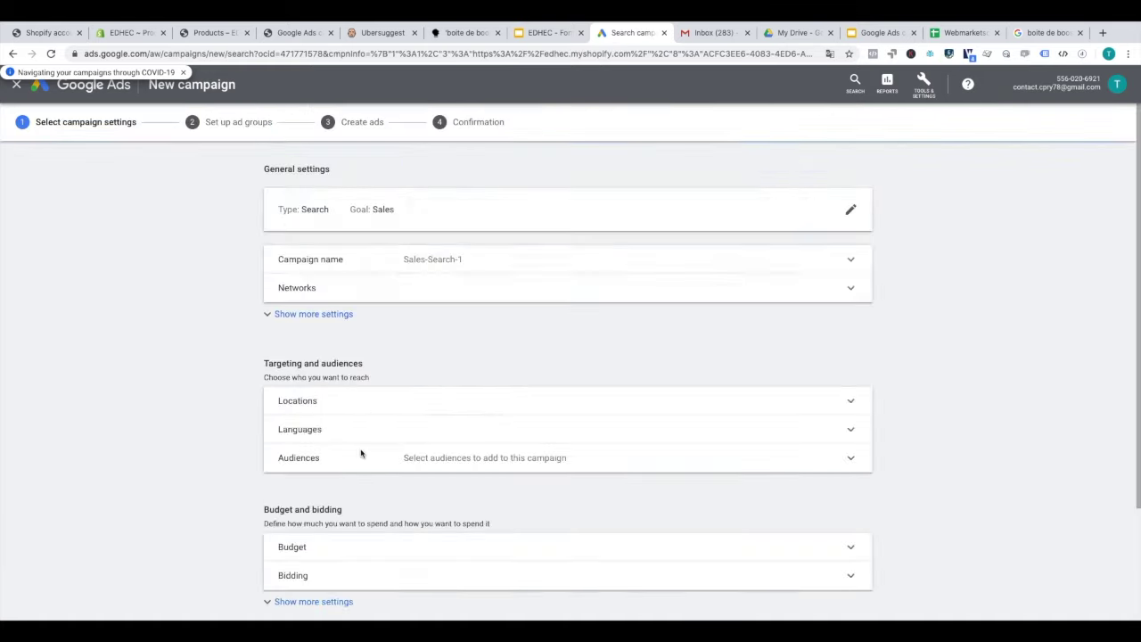
Name the campaign "FR - Search - campagne yugioh", based on the campaign name in the keyword spreadsheet.
triple_click(433, 258)
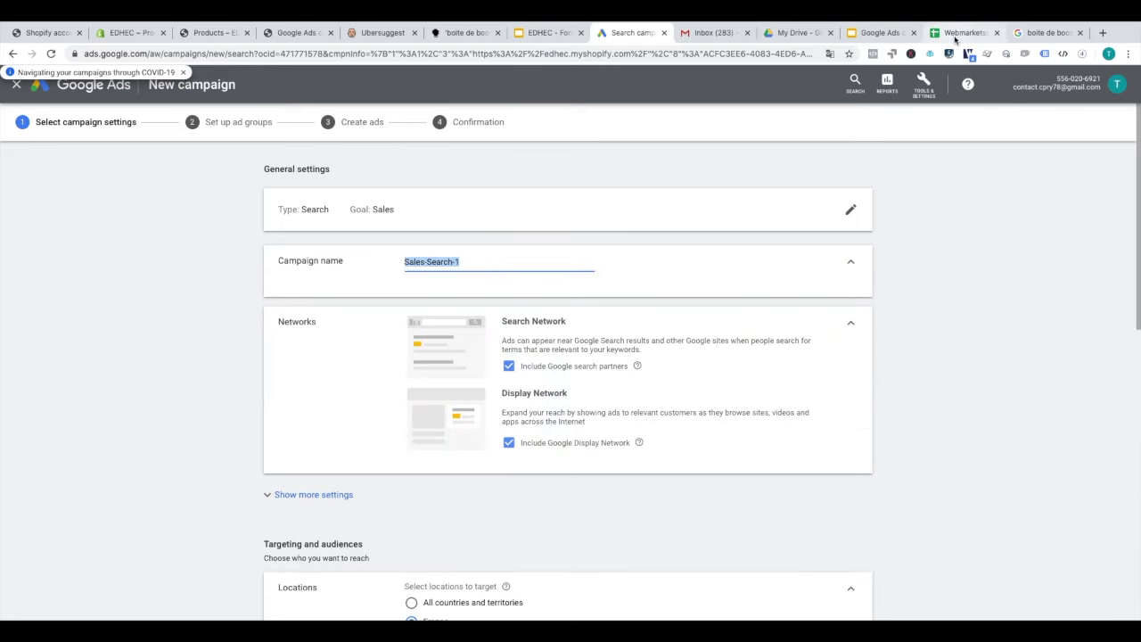
click(954, 36)
click(79, 174)
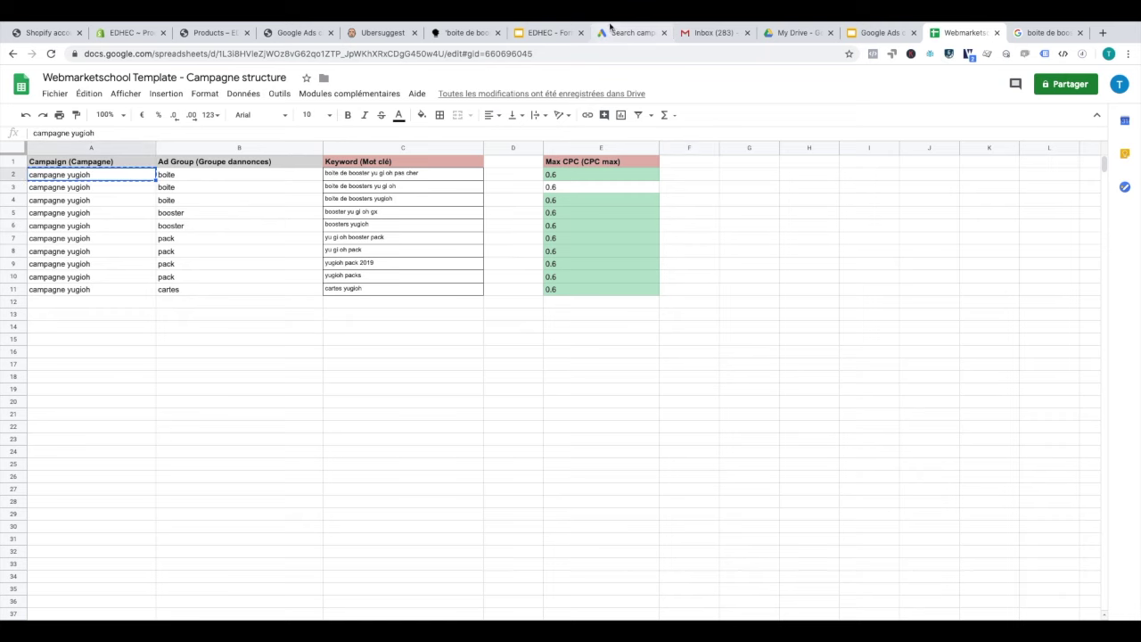
click(615, 32)
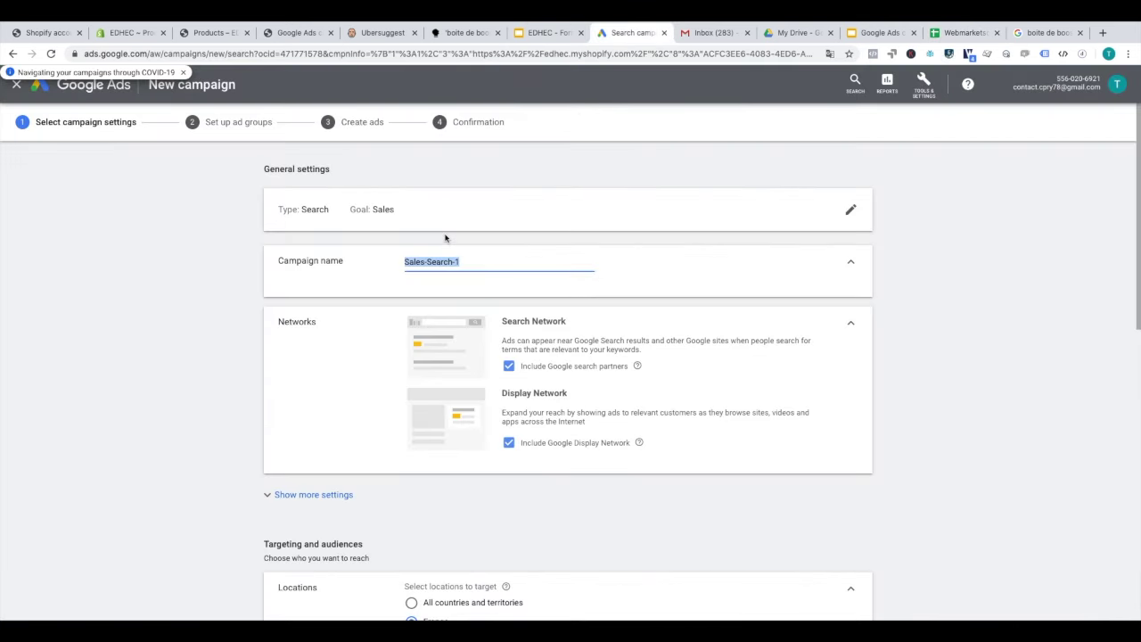
key(BackSpace)
text(FR - Sear)
text(ma)
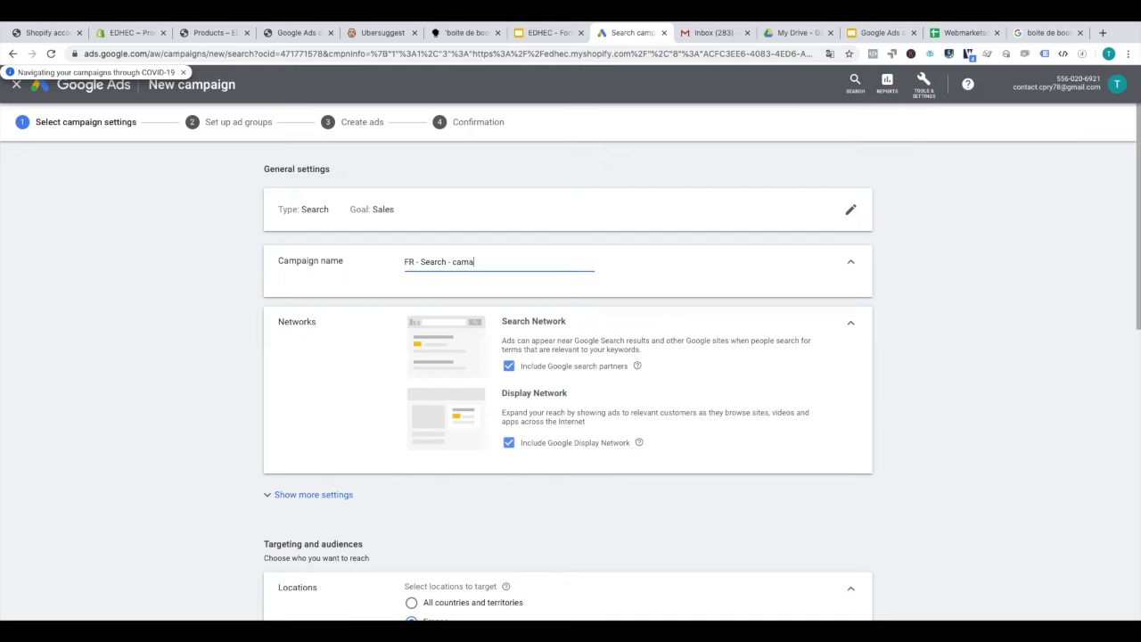
key(BackSpace)
text(pagne yugioh)
Exclude the Google Display Network and Google search partners from the campaign's networks.
click(507, 443)
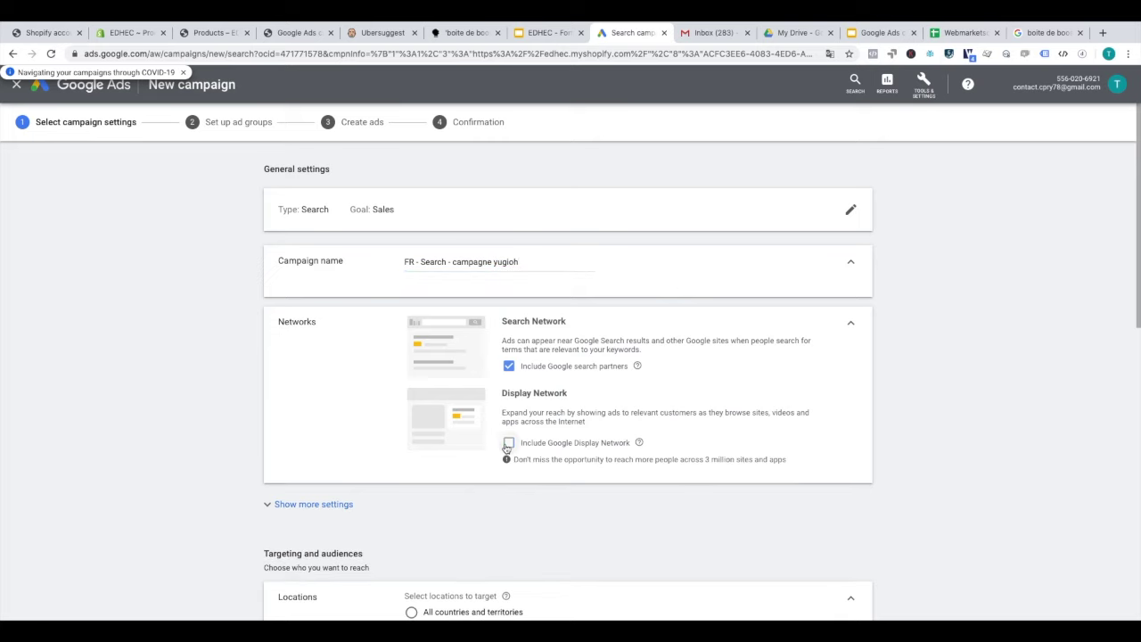
click(508, 367)
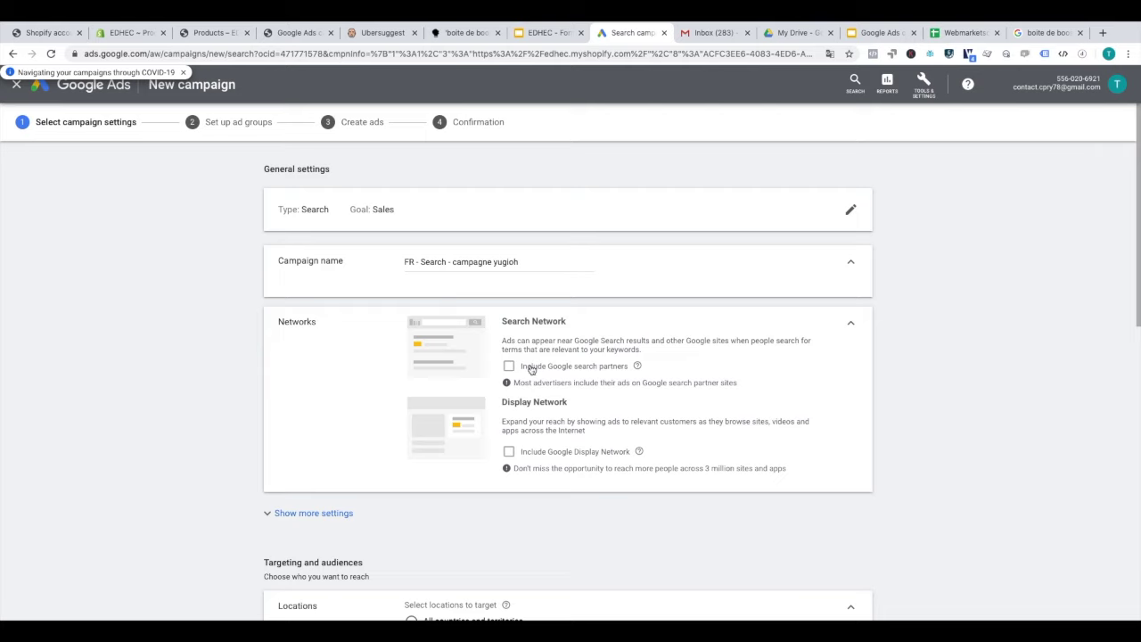
drag(522, 368, 628, 373)
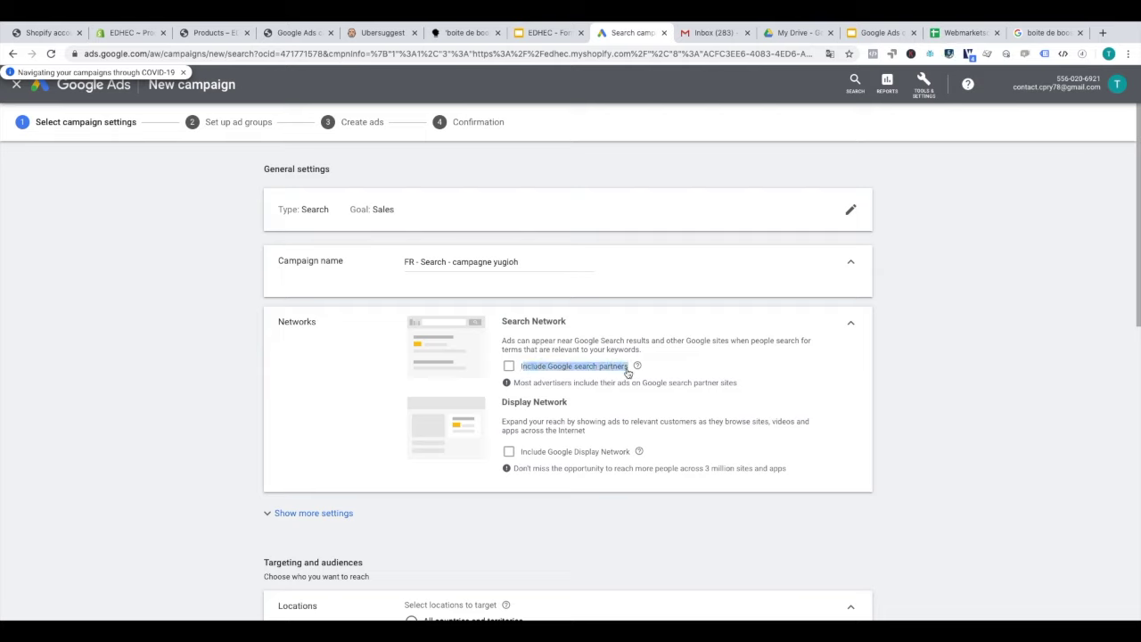
click(628, 373)
click(520, 370)
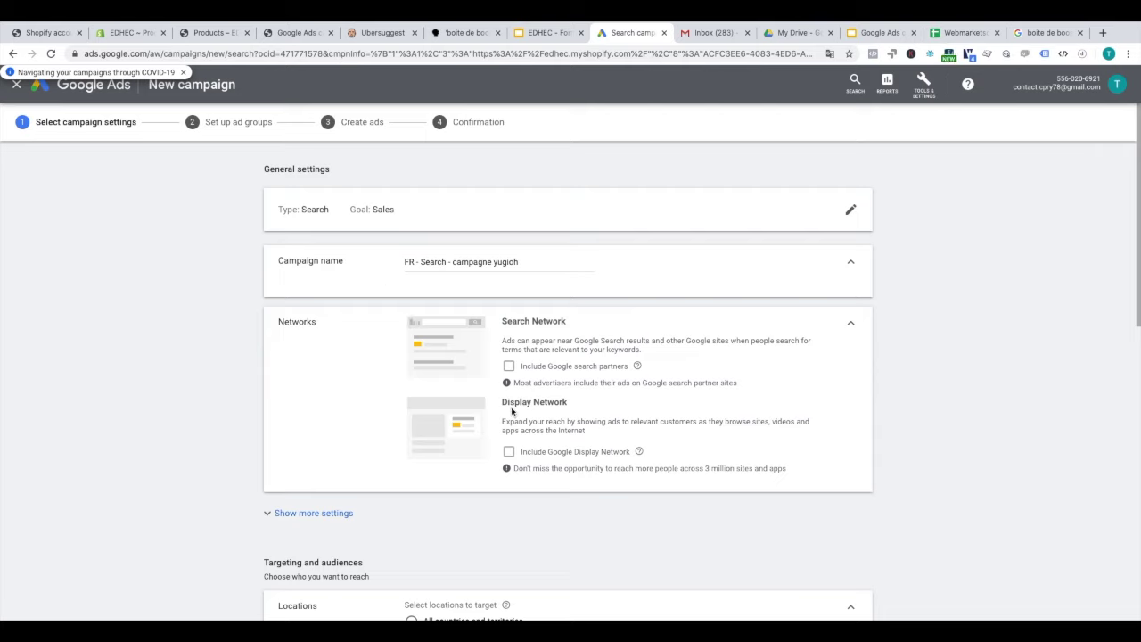
scroll(511, 407, down, 1)
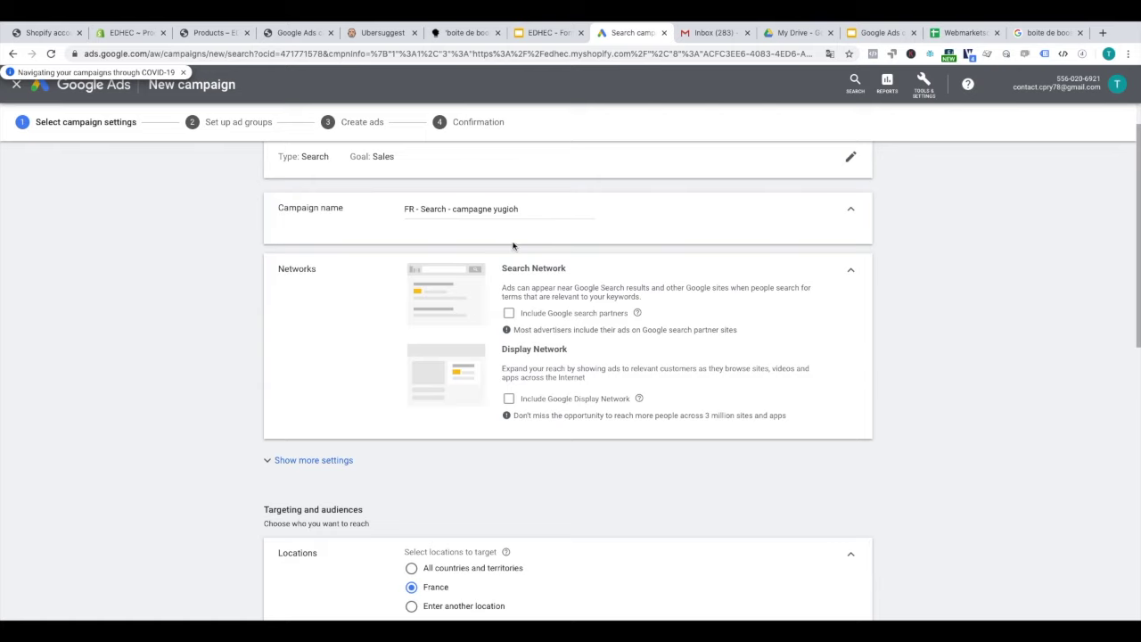
Keep France as the targeted location and limit targeting to people in or regularly in the targeted locations.
scroll(513, 361, down, 1)
scroll(512, 375, down, 3)
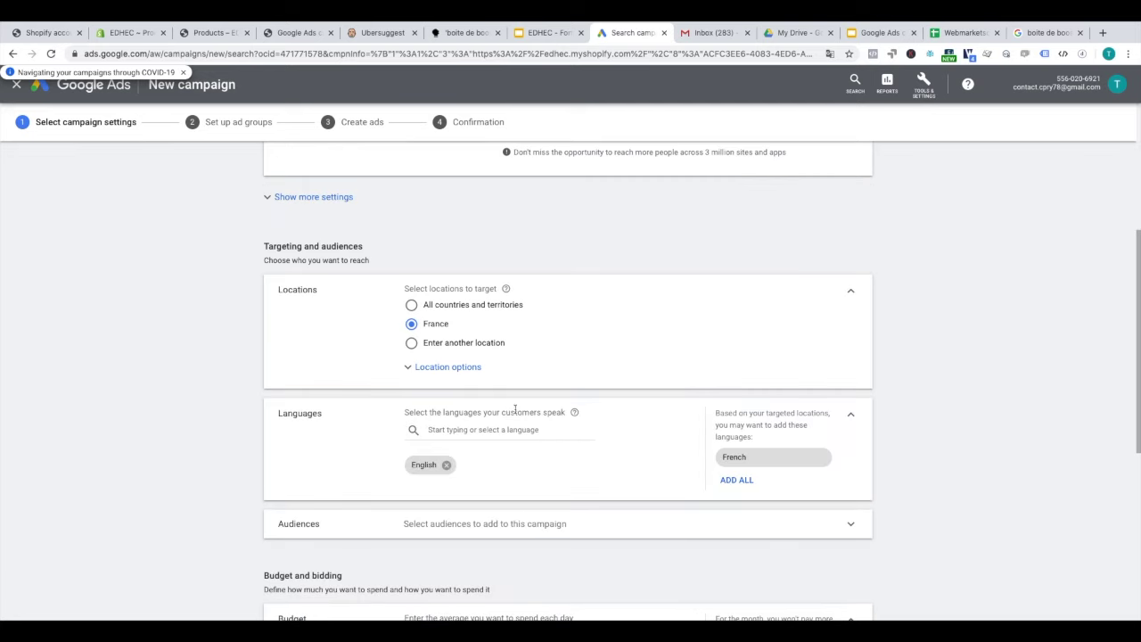
click(433, 369)
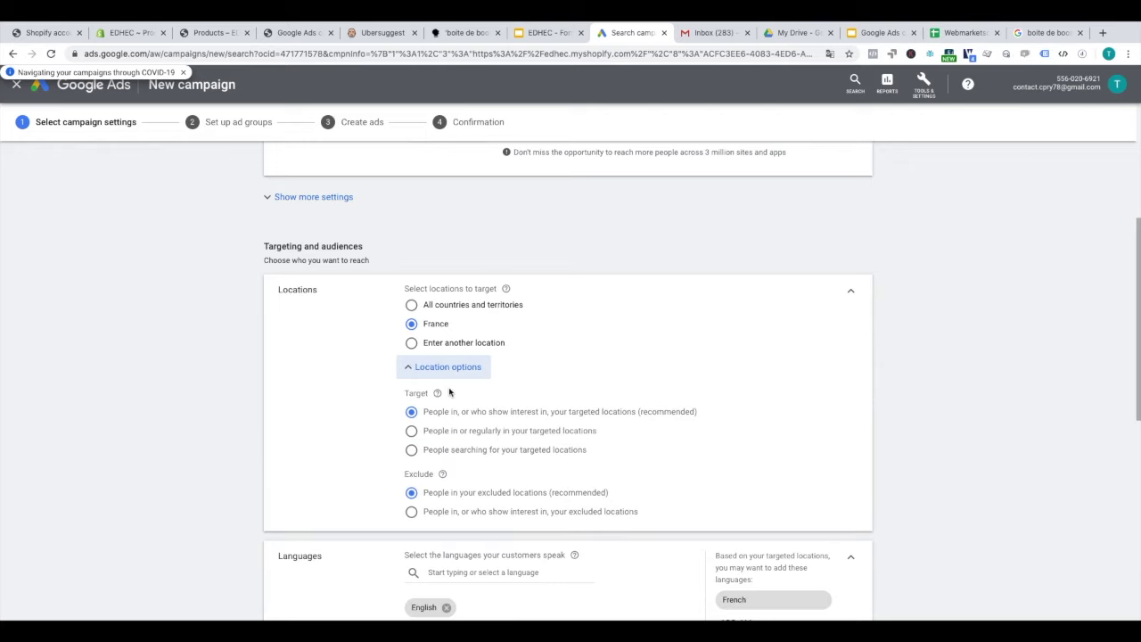
drag(429, 415, 550, 417)
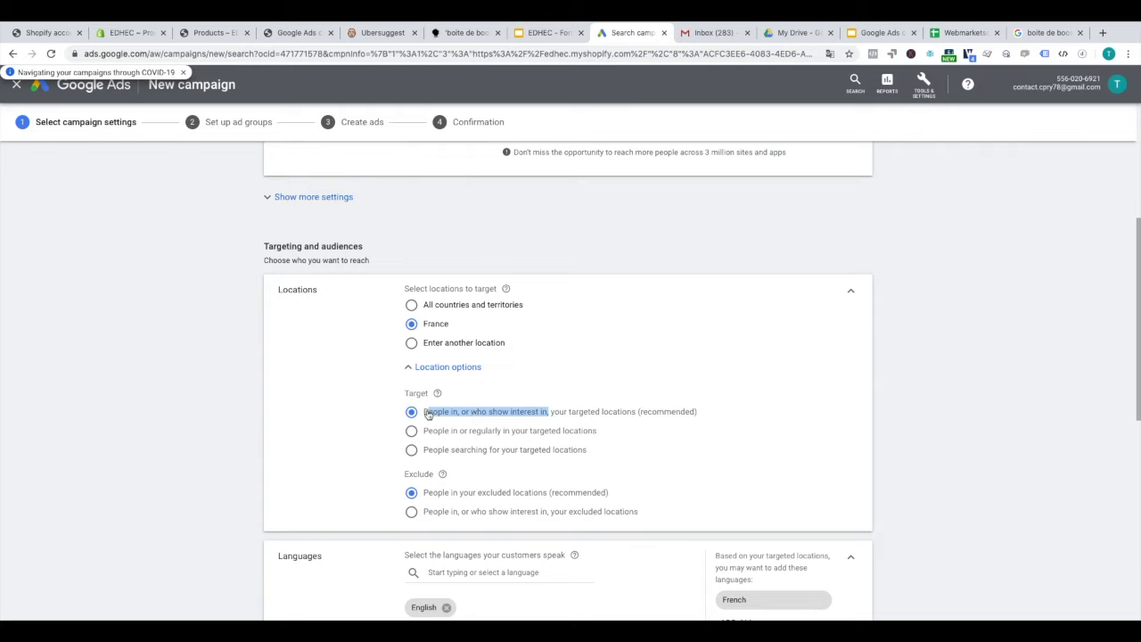
click(477, 415)
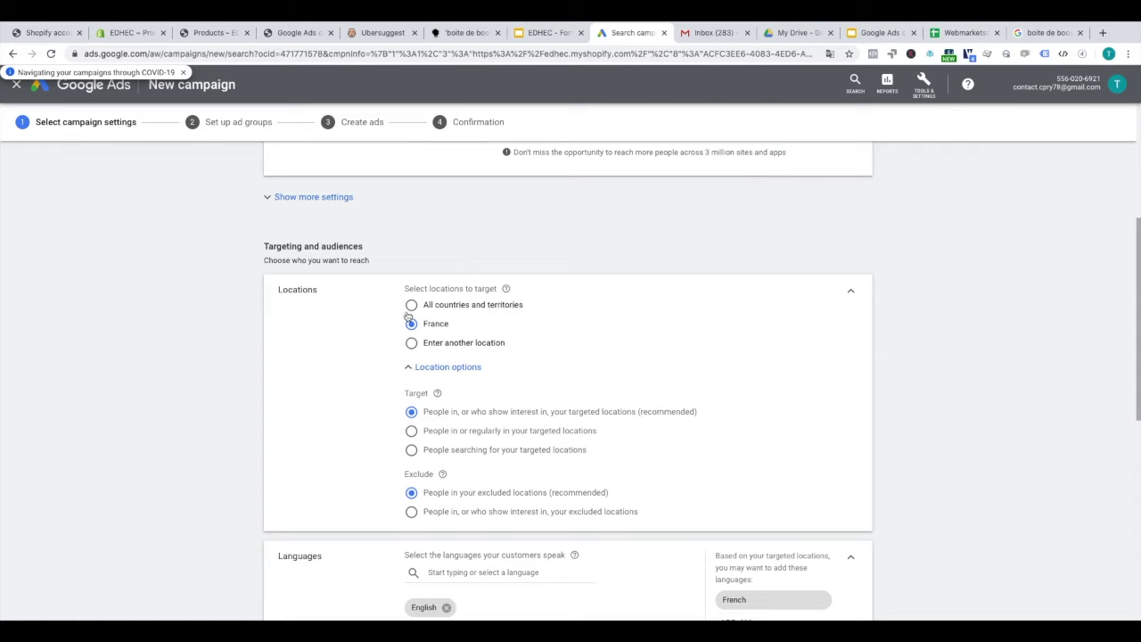
click(413, 432)
drag(425, 436, 589, 438)
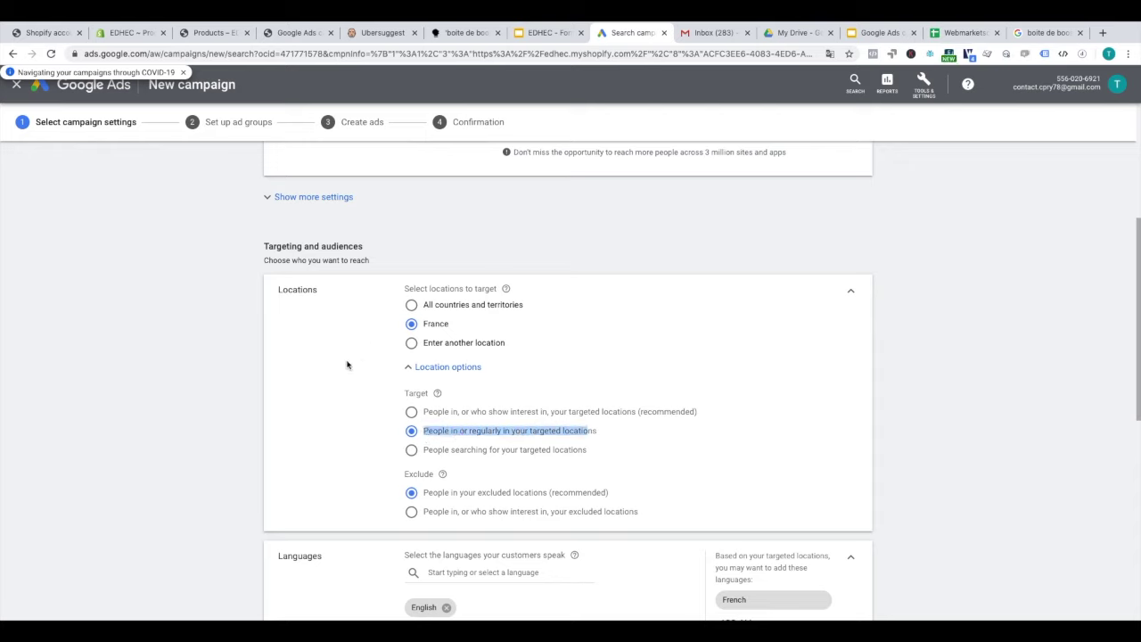
Replace English with French as the campaign's customer language.
scroll(396, 400, down, 2)
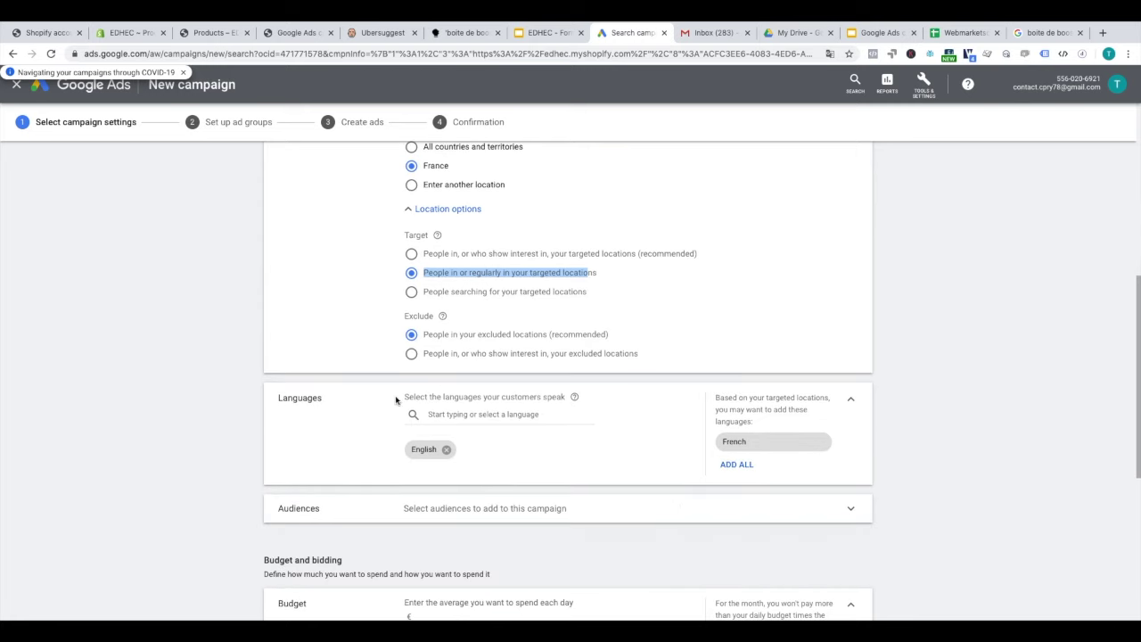
click(446, 449)
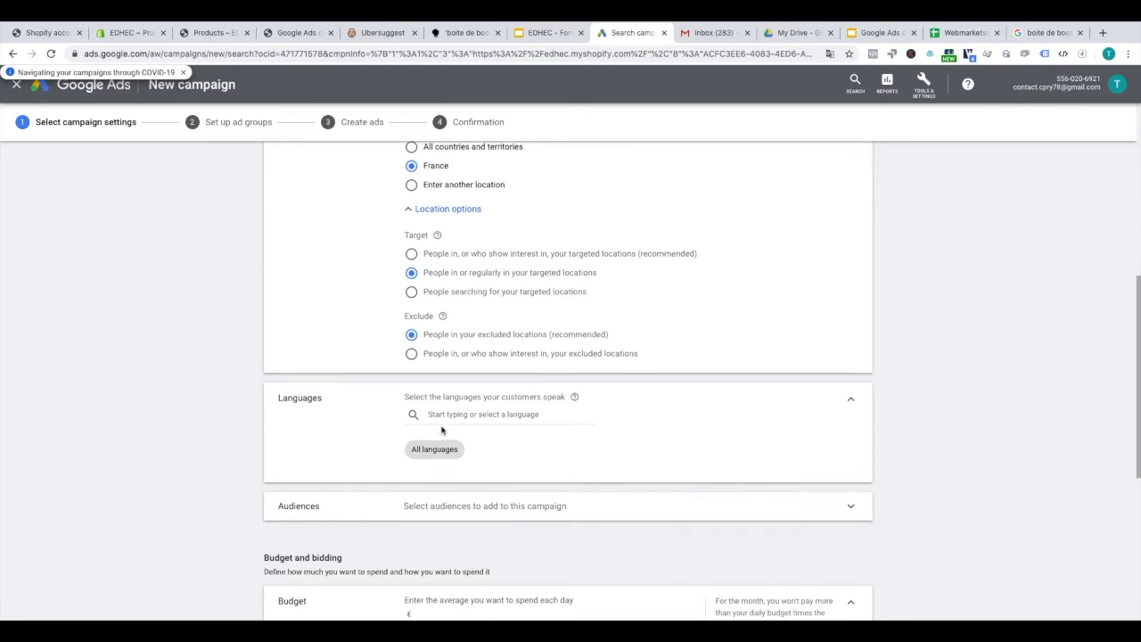
click(443, 413)
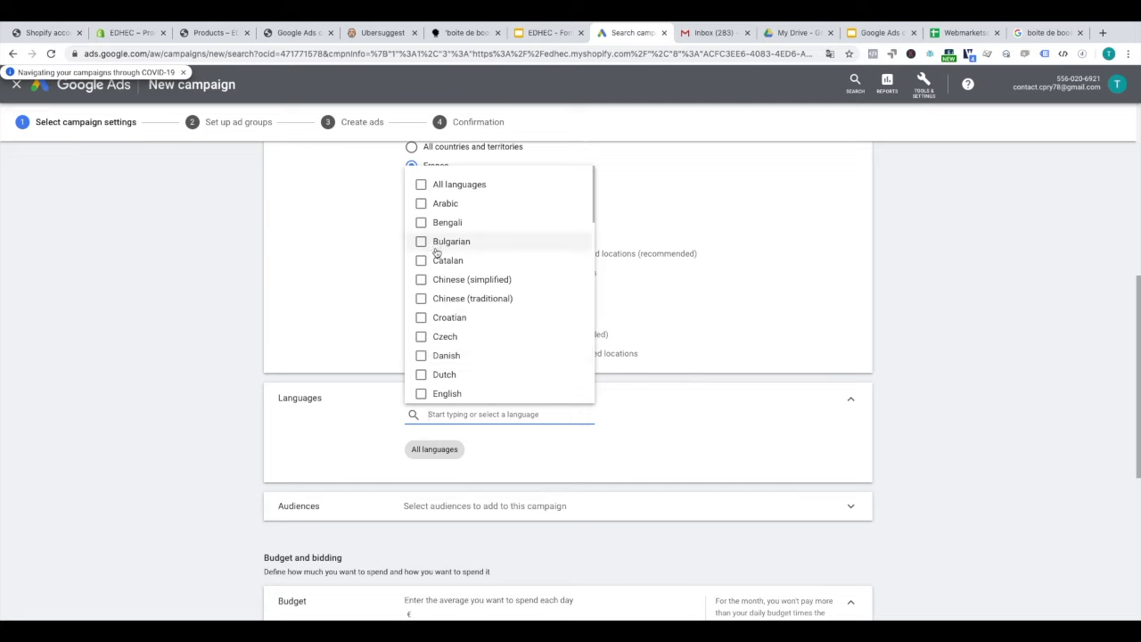
text(fre)
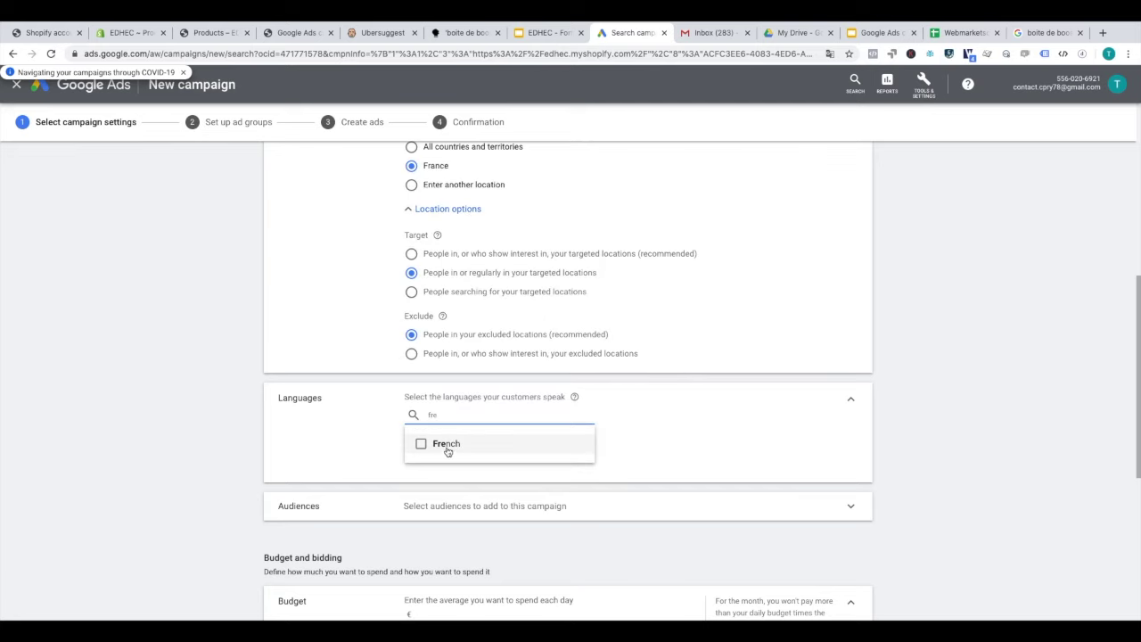
click(446, 445)
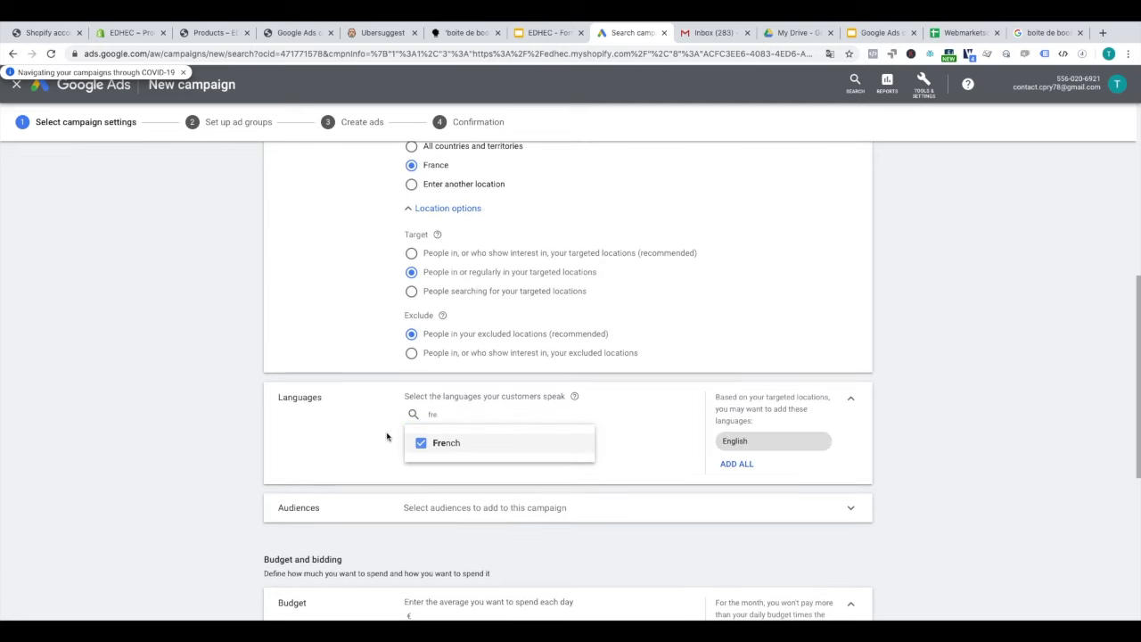
click(253, 431)
scroll(252, 431, down, 5)
scroll(429, 356, up, 4)
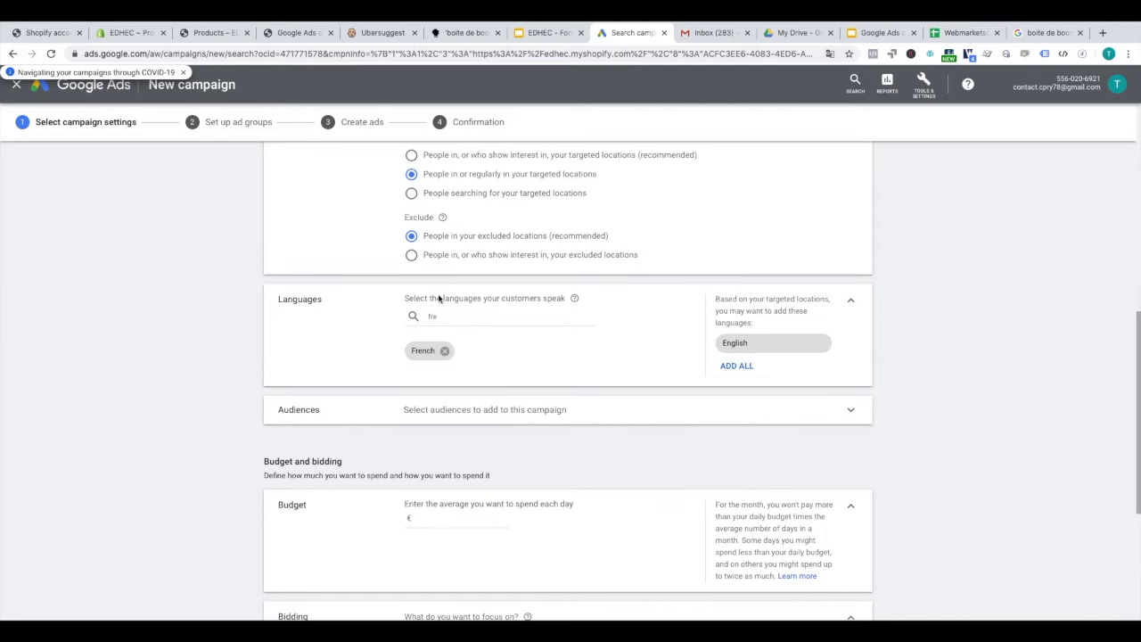
Add all in-market audience categories to the campaign, from Arts & Crafts Supplies through Travel.
click(452, 417)
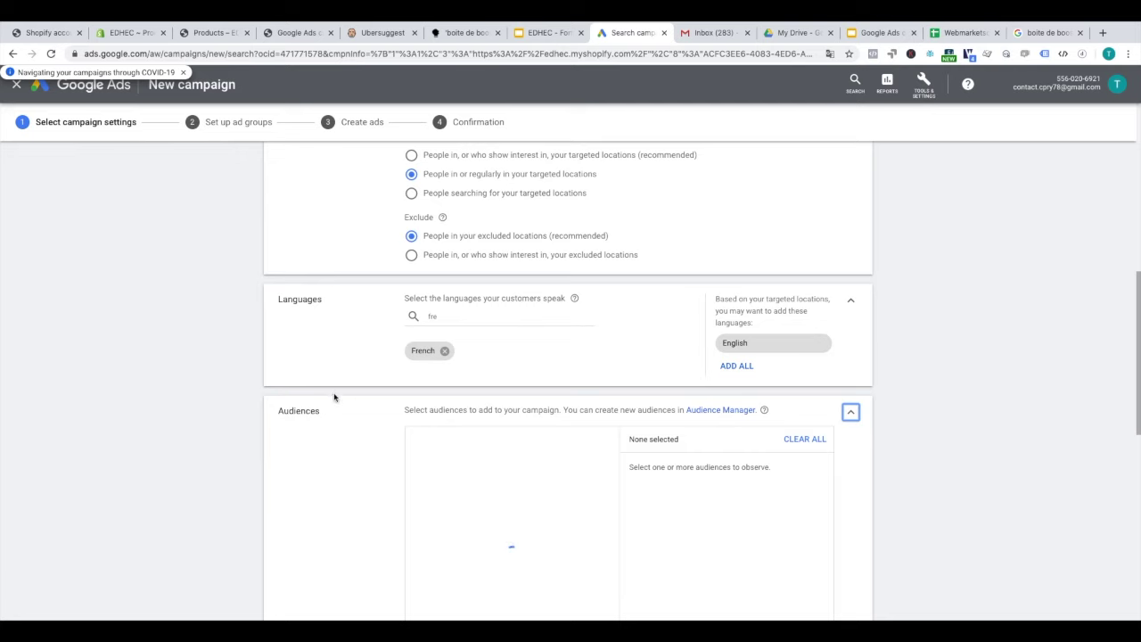
scroll(336, 390, down, 3)
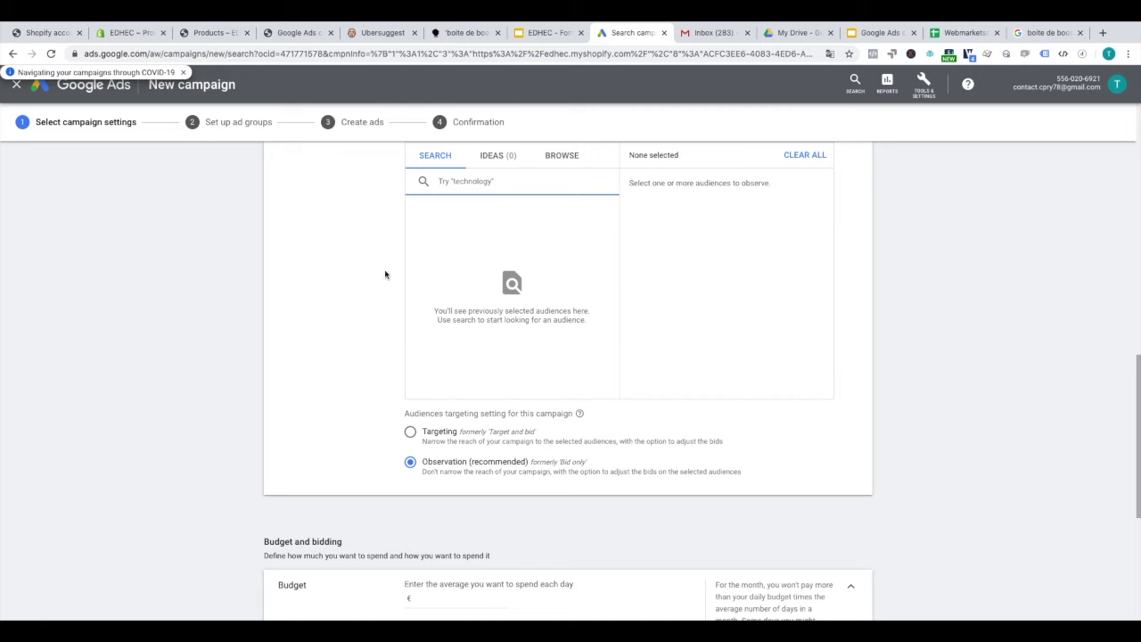
scroll(385, 273, up, 2)
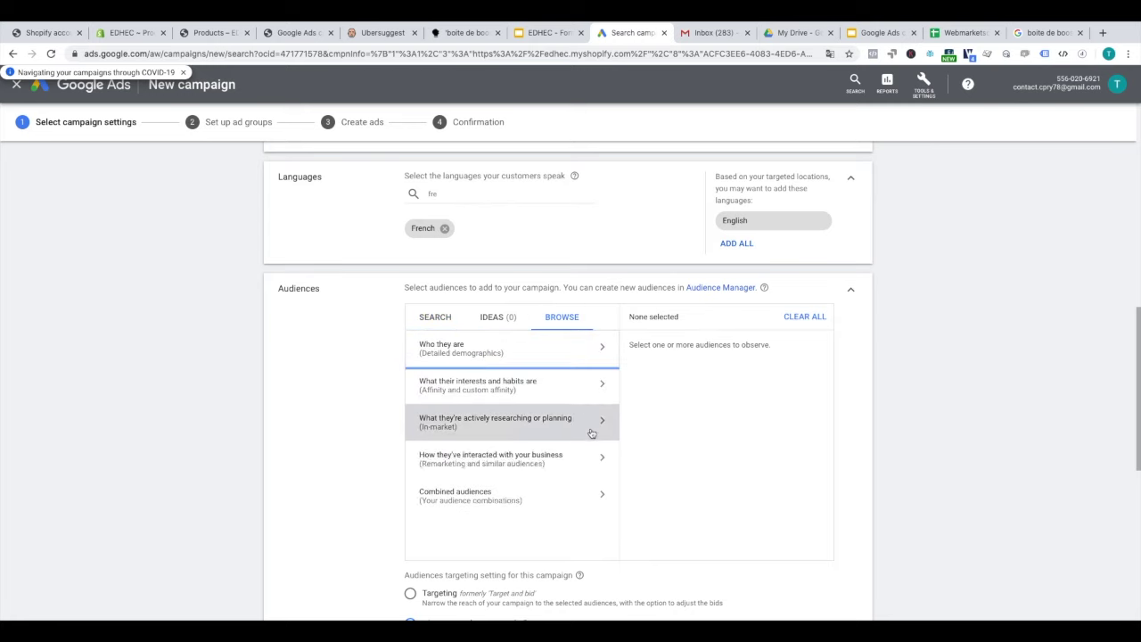
click(532, 429)
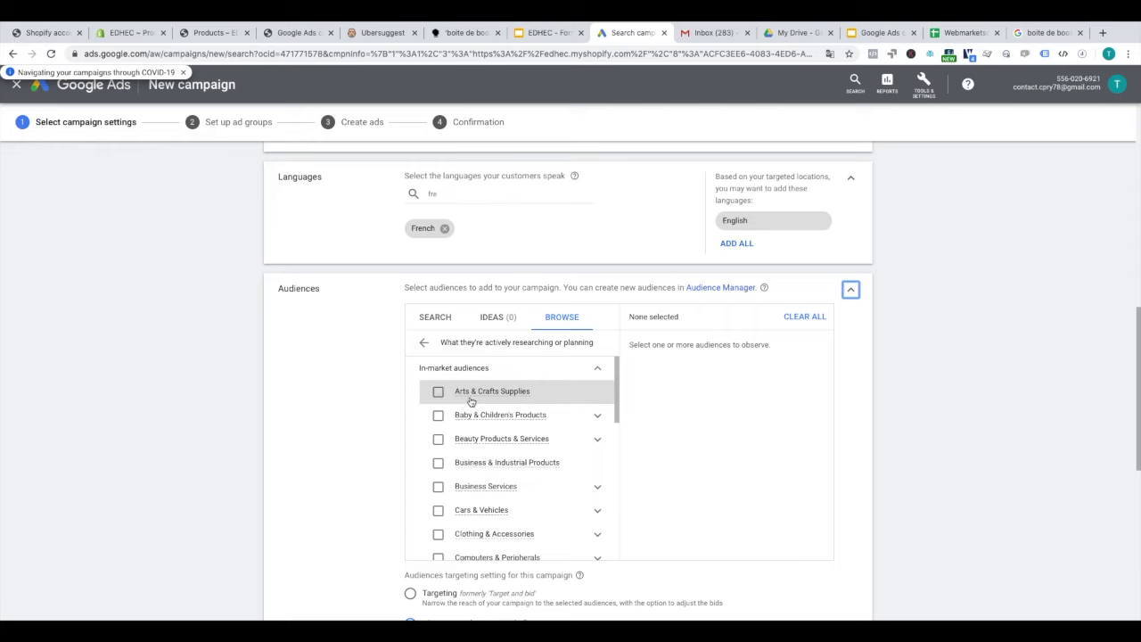
click(437, 392)
click(438, 415)
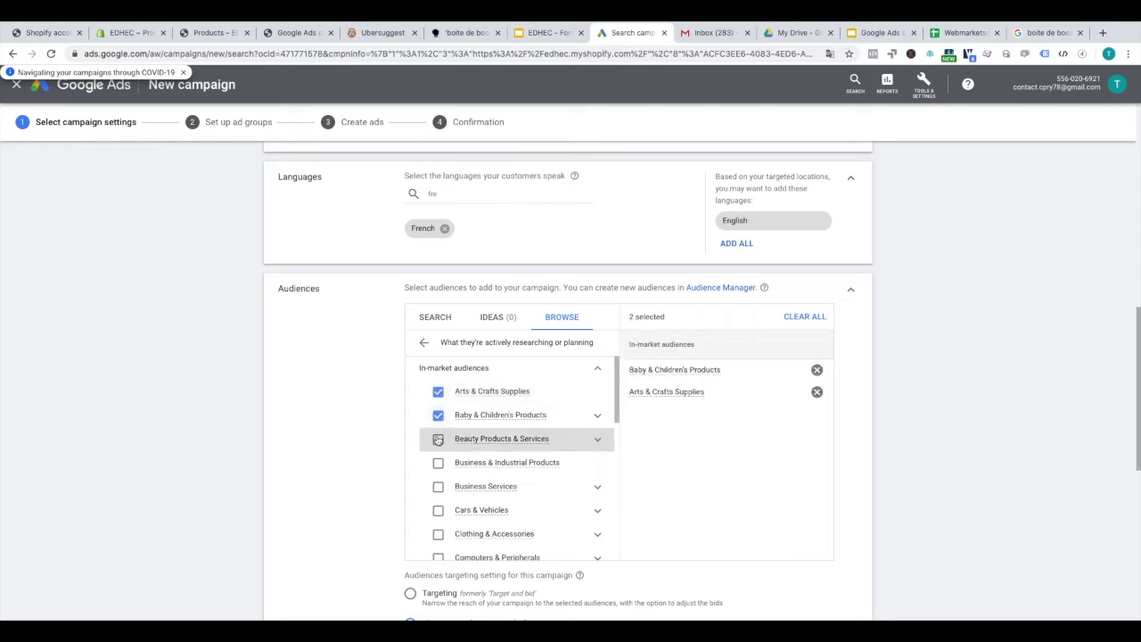
click(437, 439)
click(438, 463)
click(438, 486)
click(437, 510)
click(438, 533)
scroll(437, 533, down, 2)
click(437, 391)
click(437, 414)
click(437, 439)
click(437, 463)
click(438, 486)
click(437, 510)
click(438, 533)
scroll(446, 530, down, 2)
scroll(447, 529, down, 1)
click(438, 425)
click(437, 447)
click(438, 473)
click(437, 495)
click(438, 520)
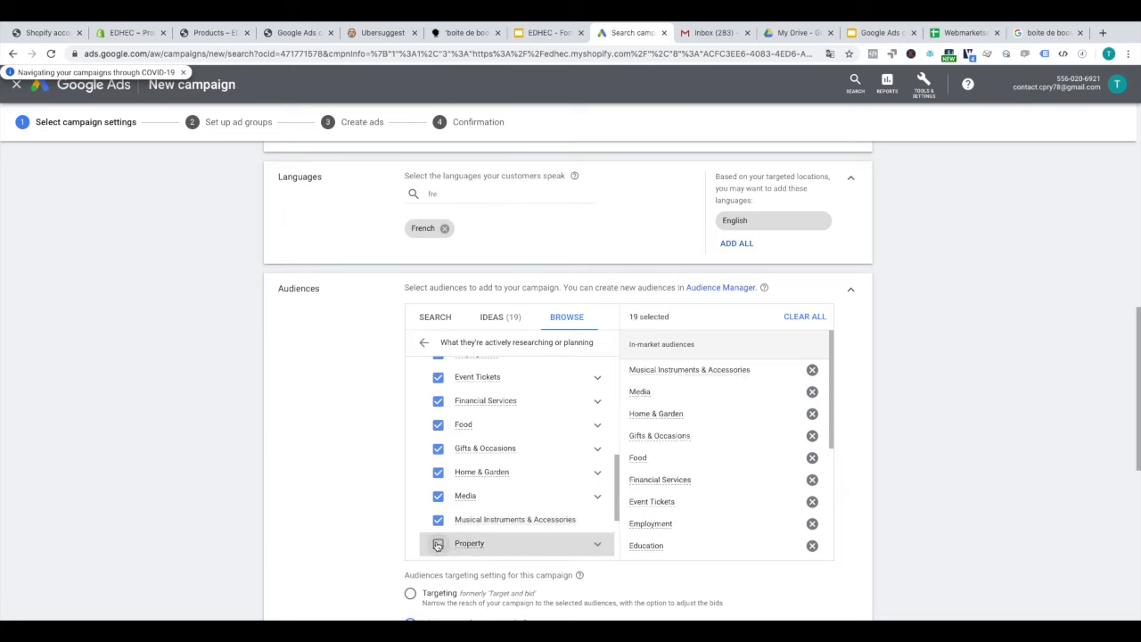
click(438, 543)
scroll(553, 479, down, 1)
click(438, 549)
scroll(484, 501, down, 1)
click(437, 471)
click(437, 495)
click(438, 519)
click(438, 545)
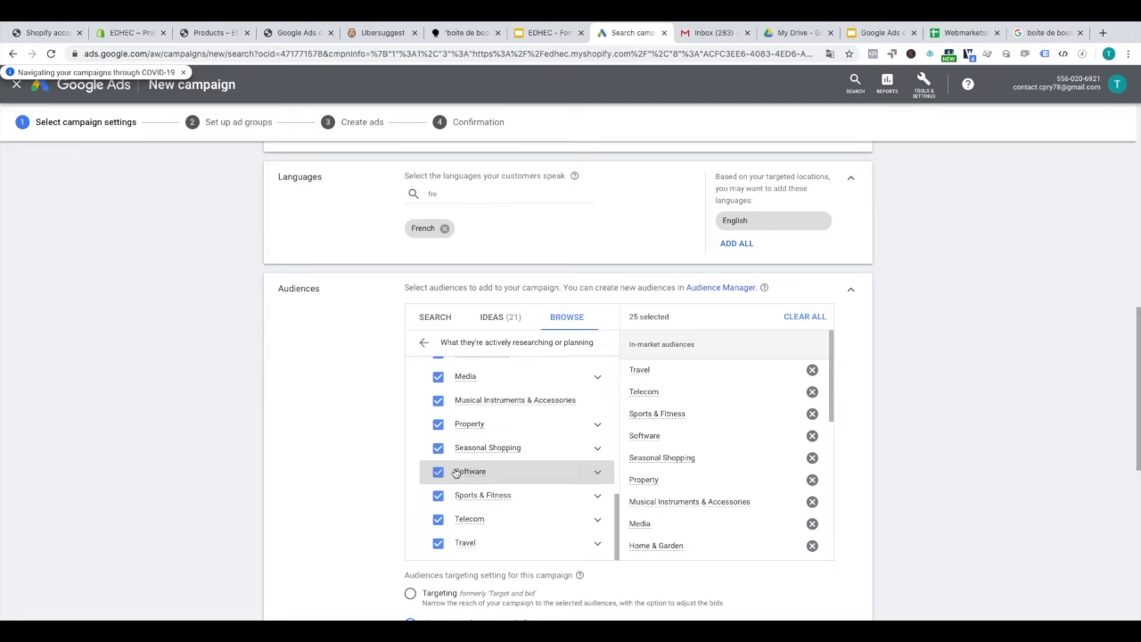
mouse_move(470, 467)
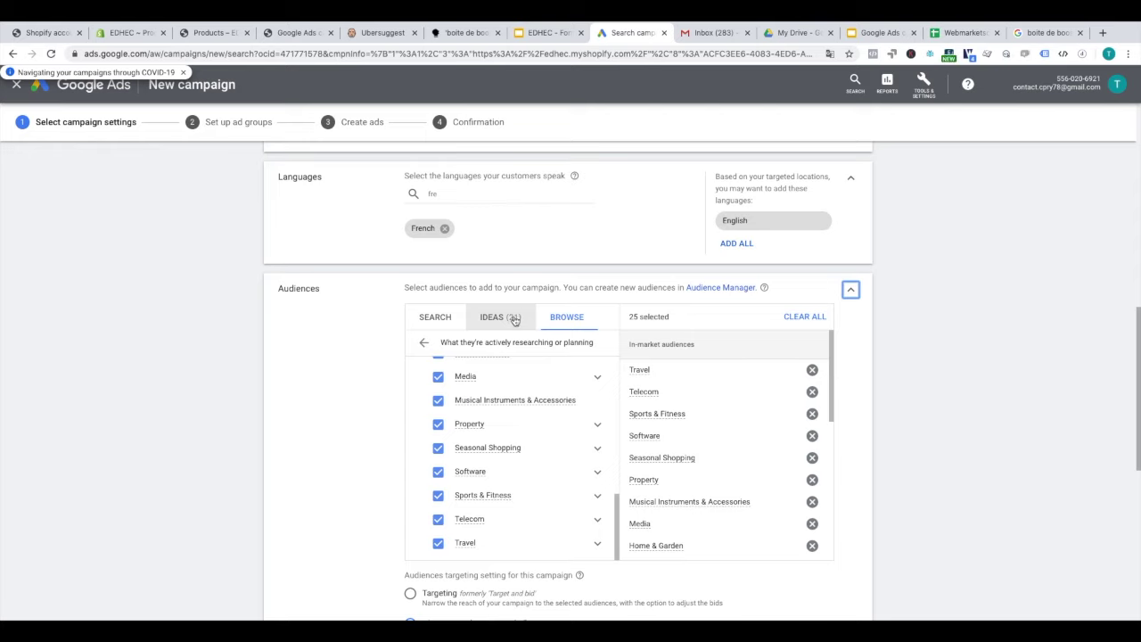
Add all affinity audience categories to the campaign, from Banking & Finance through Vehicles & Transportation.
click(423, 344)
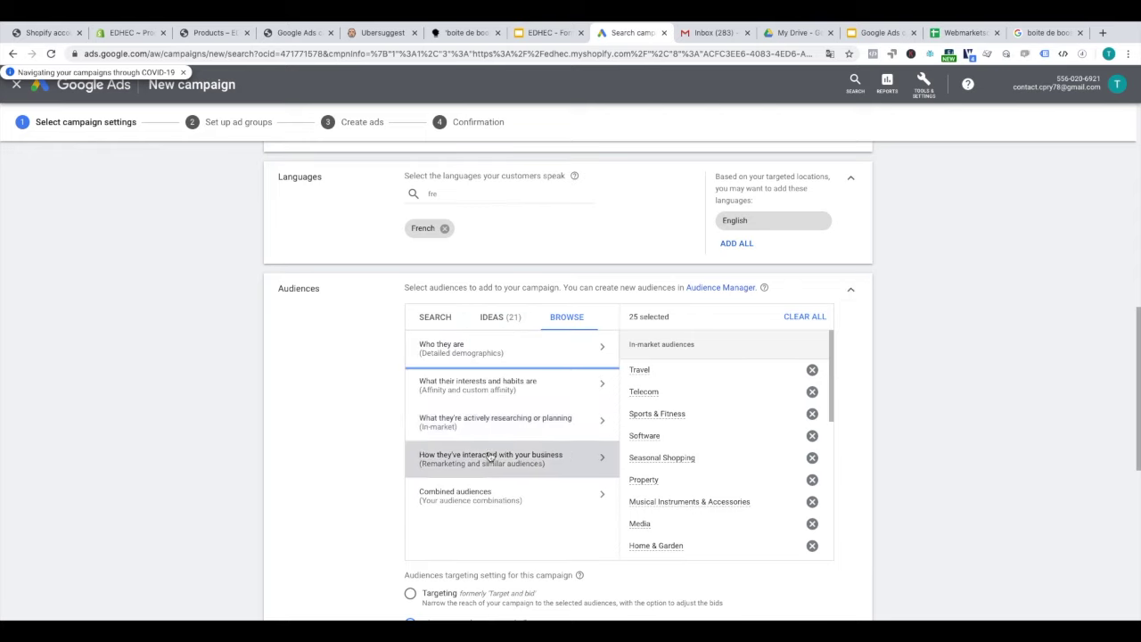
click(471, 392)
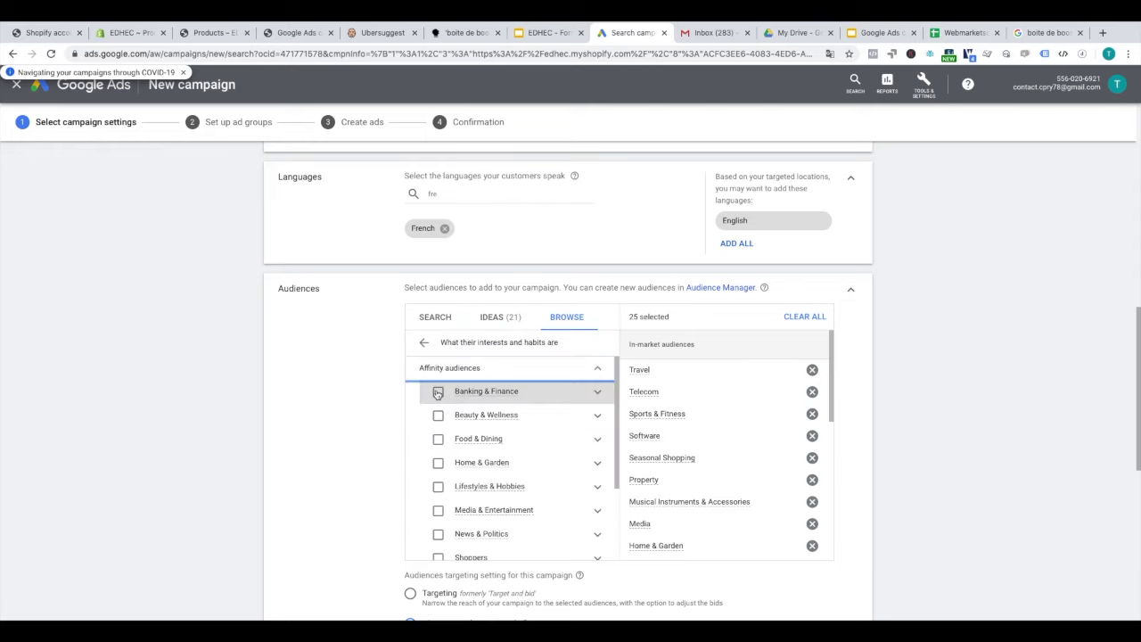
click(438, 392)
click(437, 415)
click(438, 439)
click(438, 462)
click(438, 486)
click(438, 510)
scroll(441, 483, down, 1)
click(438, 484)
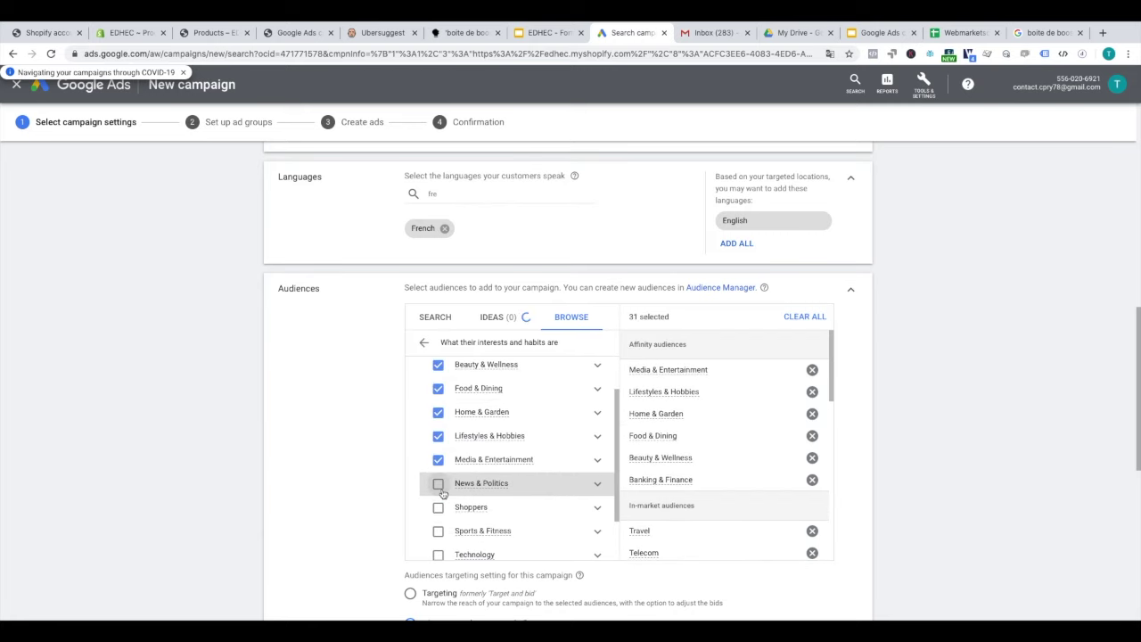
click(437, 506)
click(438, 530)
scroll(441, 526, down, 1)
click(438, 497)
click(437, 519)
click(439, 544)
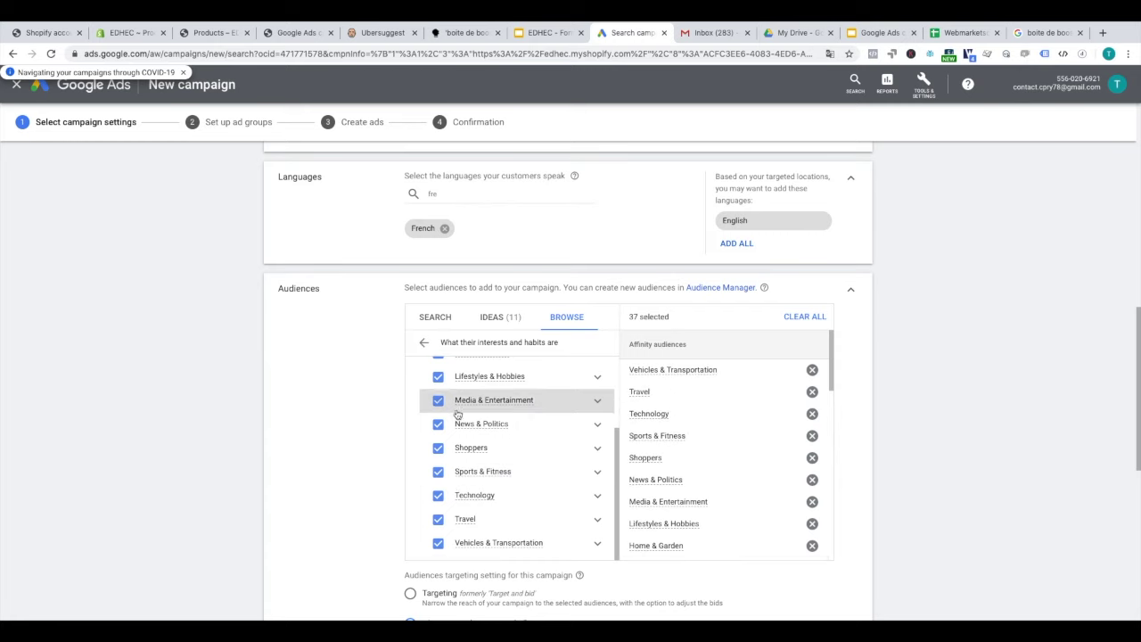
click(597, 376)
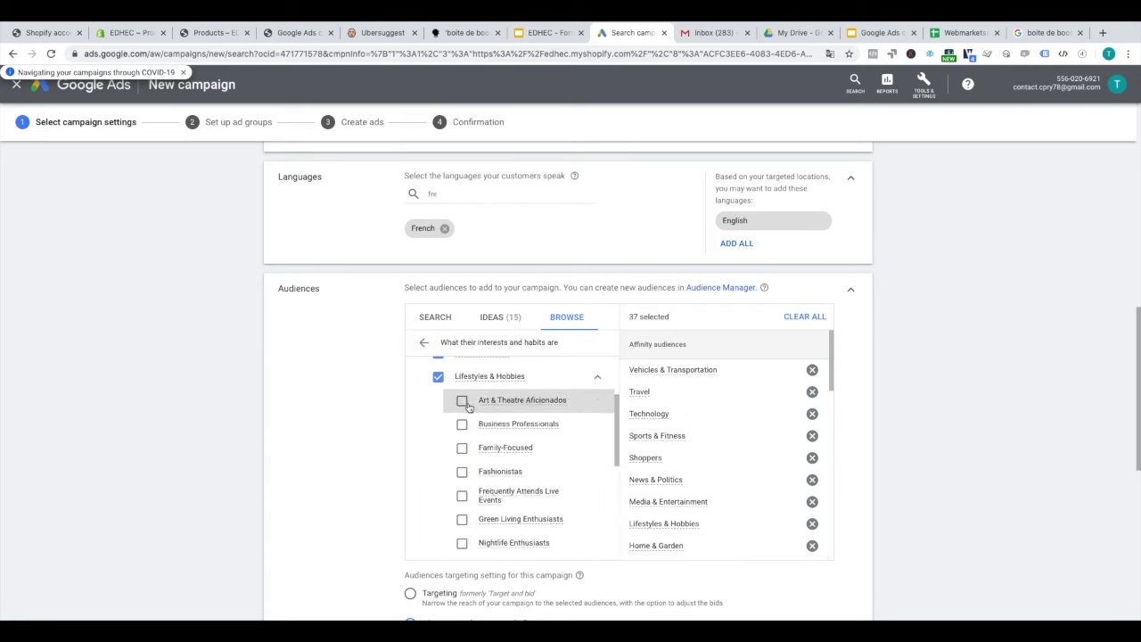
click(597, 379)
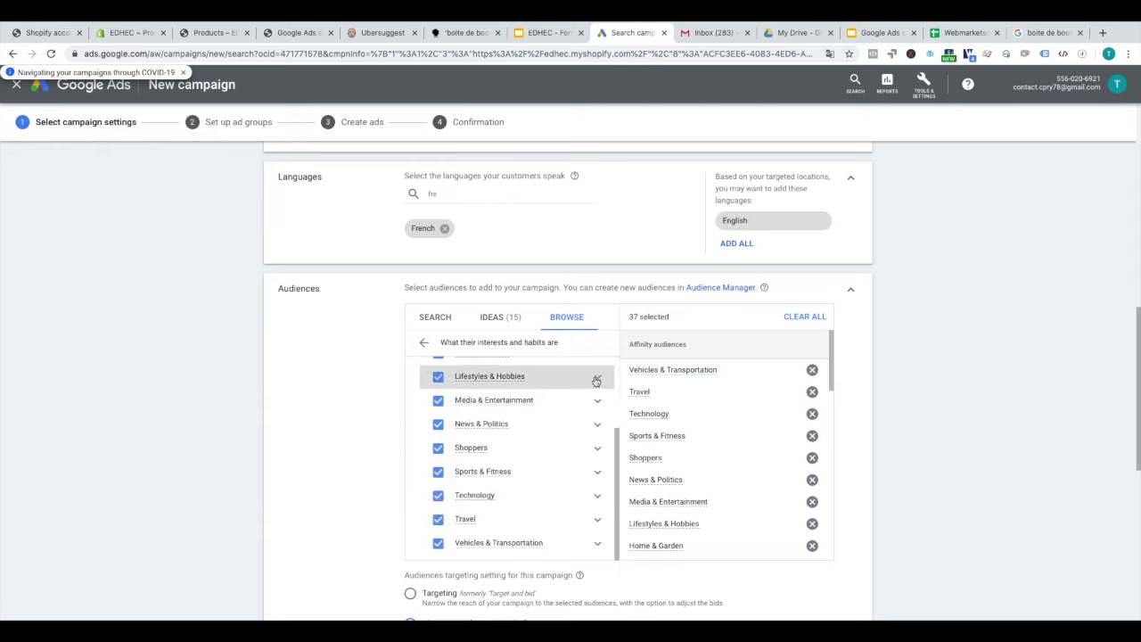
Examine the detailed demographics categories and the Targeting and Observation settings for the campaign's audiences.
click(424, 343)
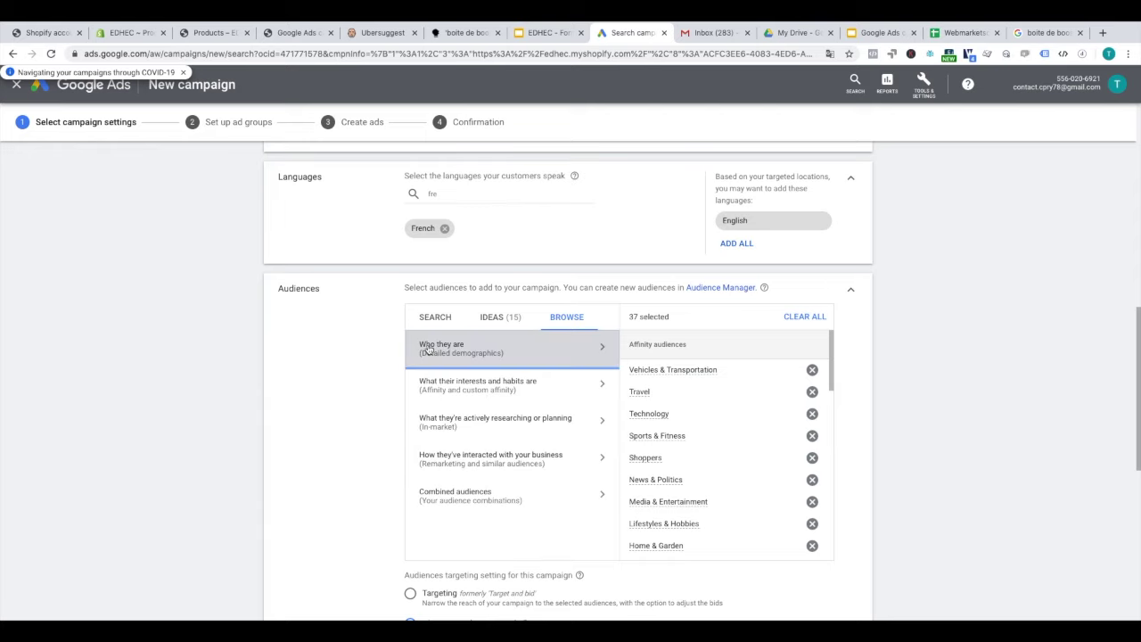
click(544, 357)
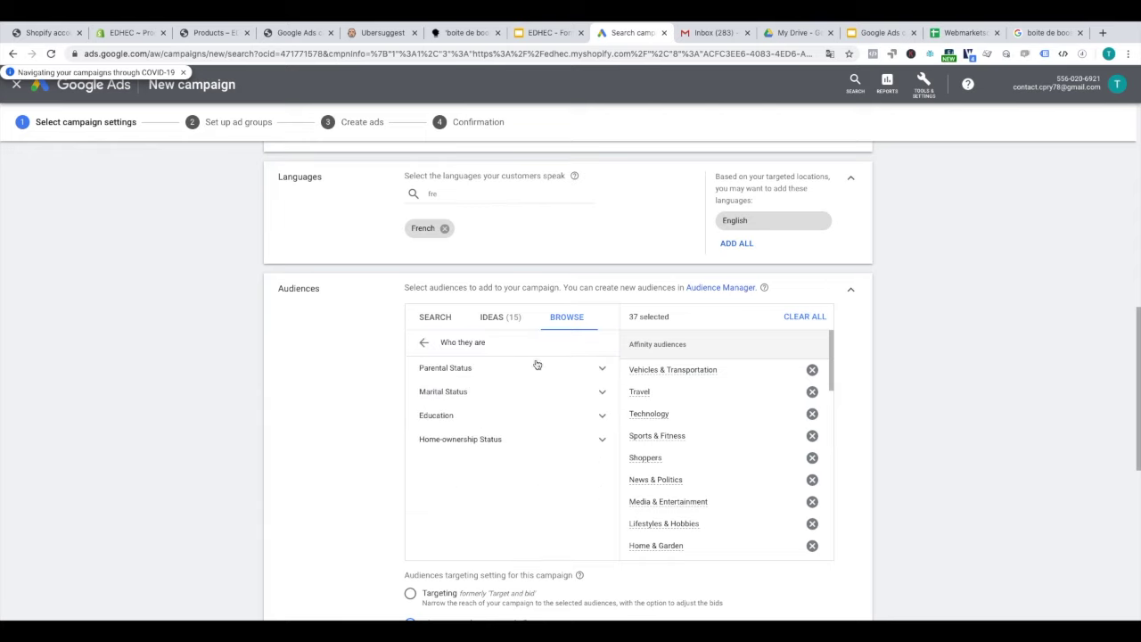
click(424, 343)
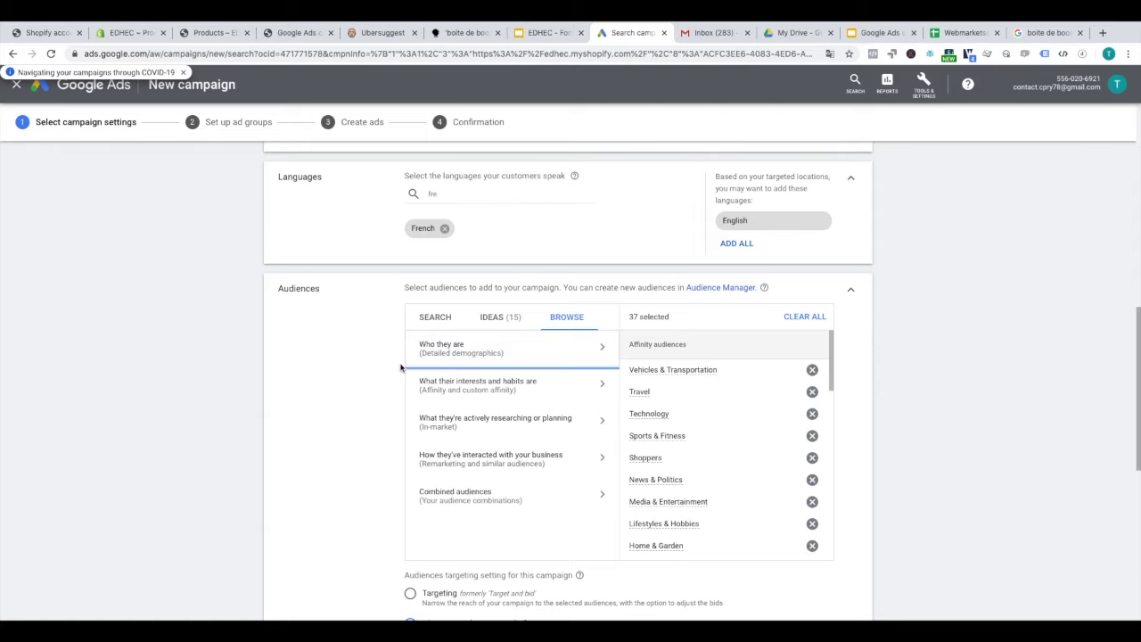
scroll(400, 367, down, 7)
scroll(404, 364, up, 3)
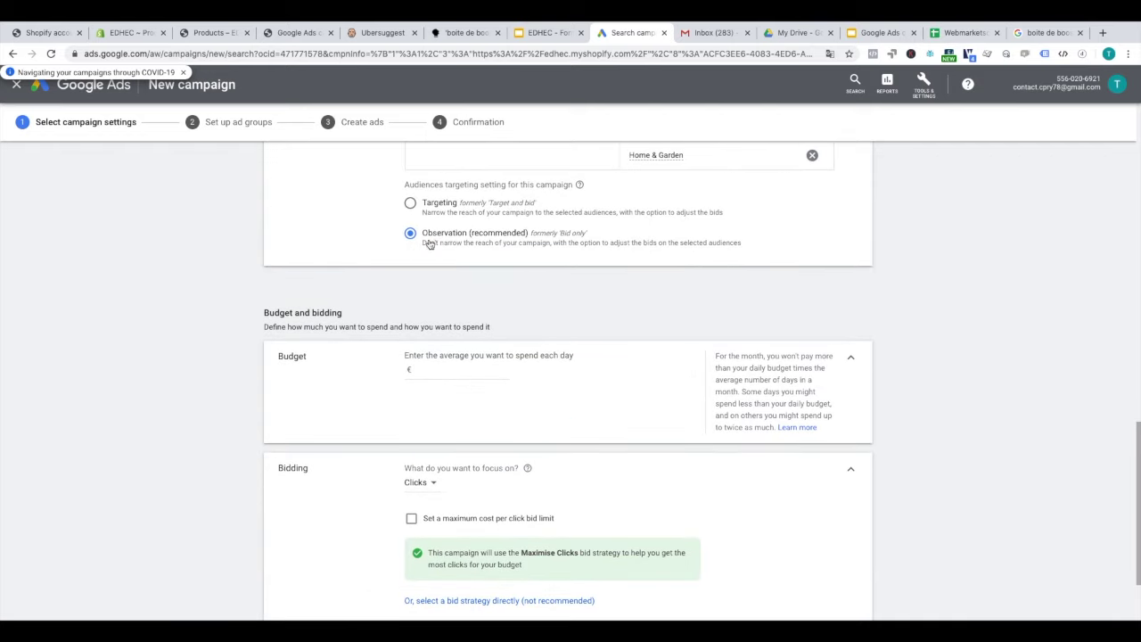
scroll(407, 246, up, 3)
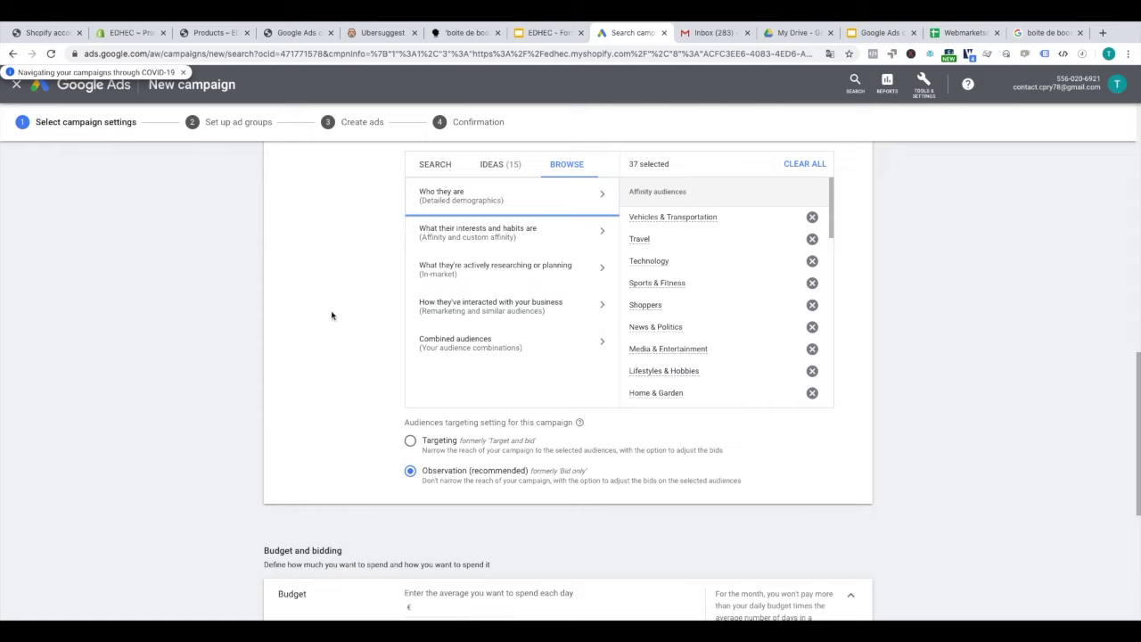
scroll(374, 363, down, 1)
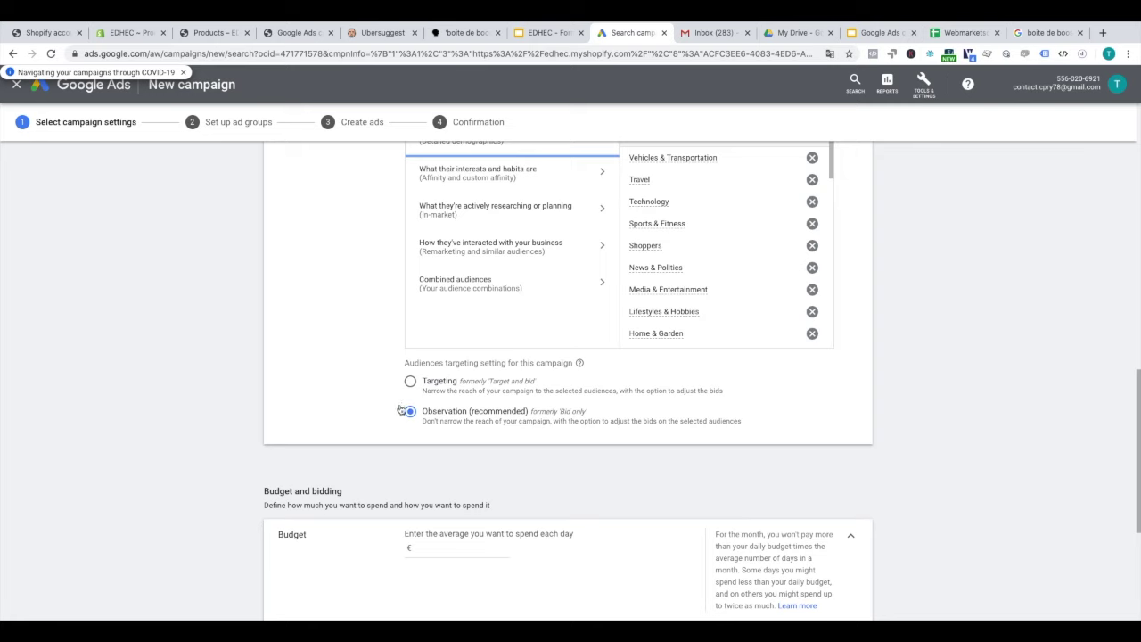
scroll(402, 403, down, 5)
scroll(417, 301, up, 5)
Set the campaign's average daily budget to €5.00.
scroll(419, 428, down, 3)
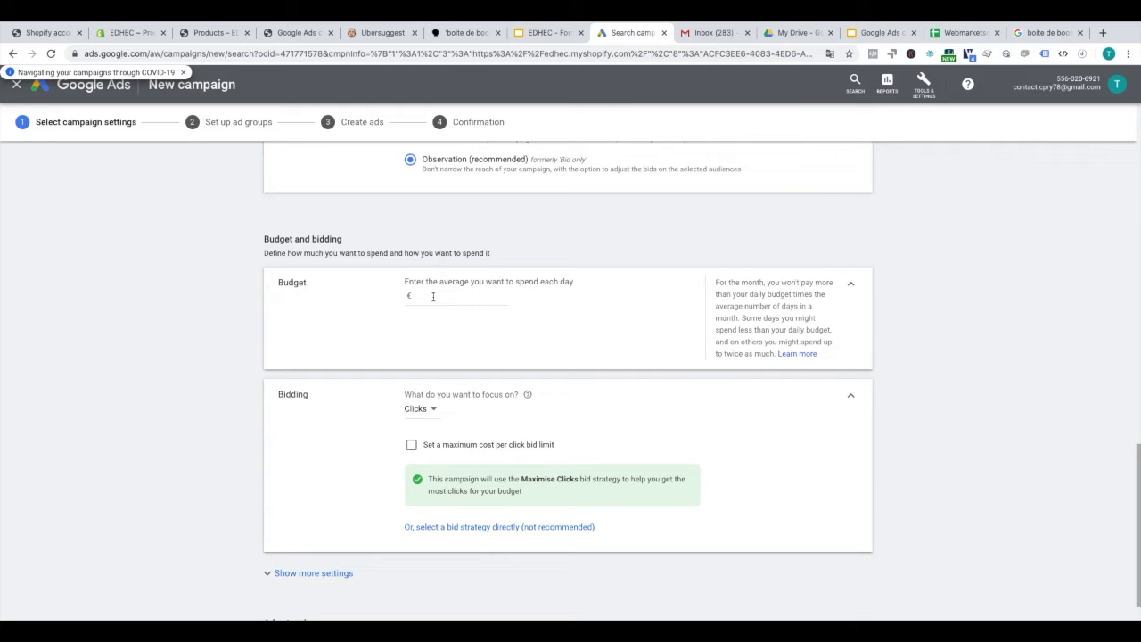
click(433, 297)
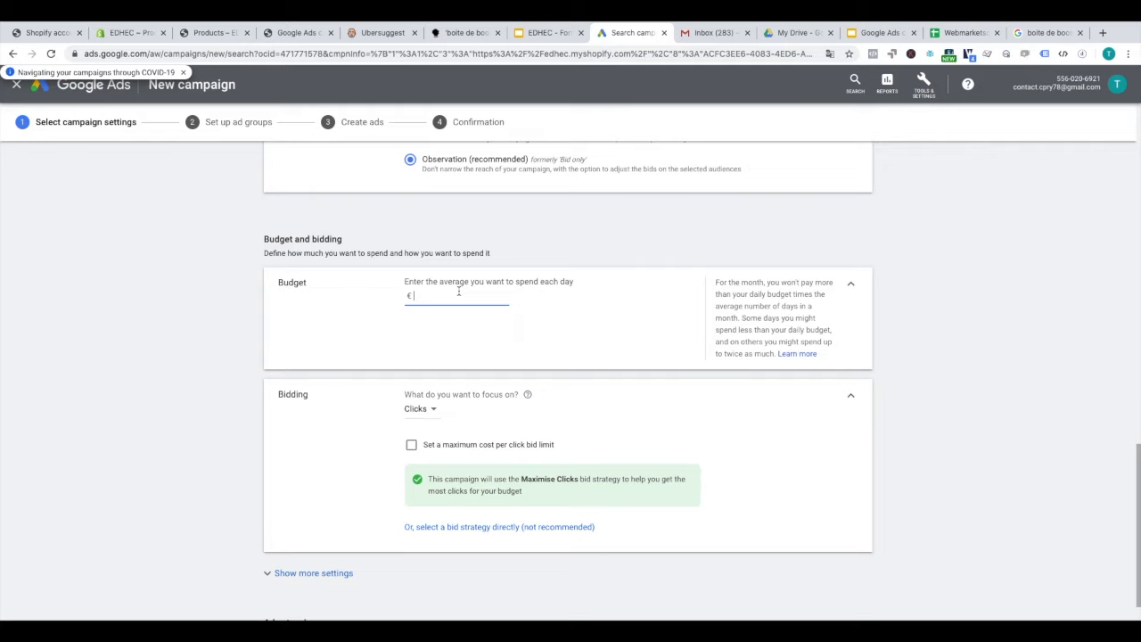
text(5)
click(379, 300)
scroll(438, 328, down, 1)
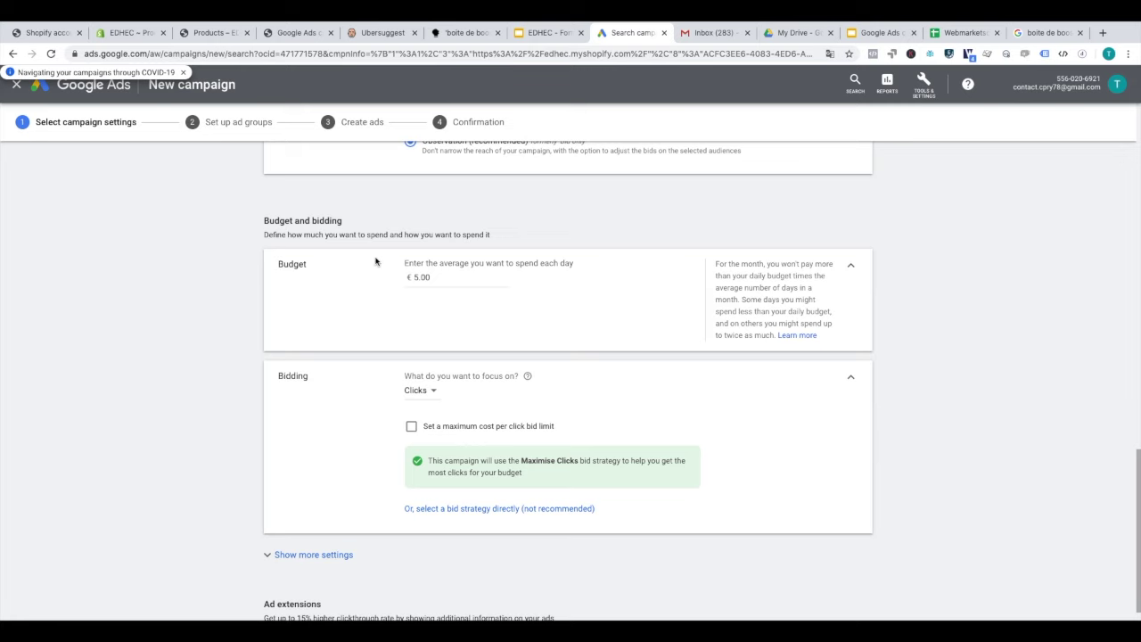
scroll(375, 261, down, 1)
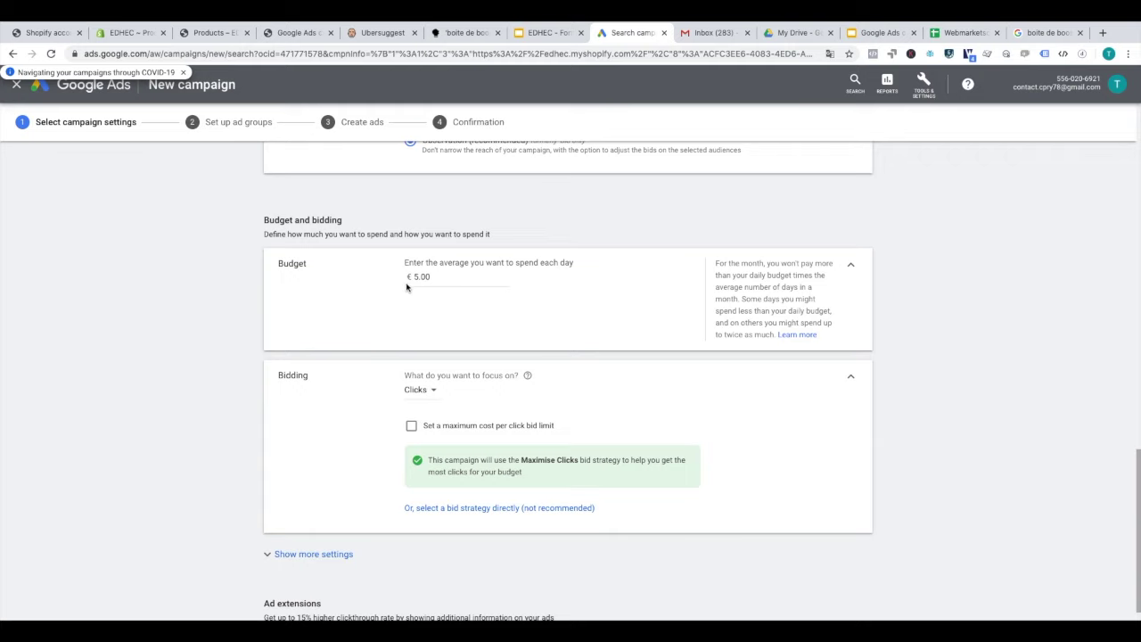
Choose a bid strategy directly for the campaign and set it to Manual CPC.
scroll(406, 285, down, 2)
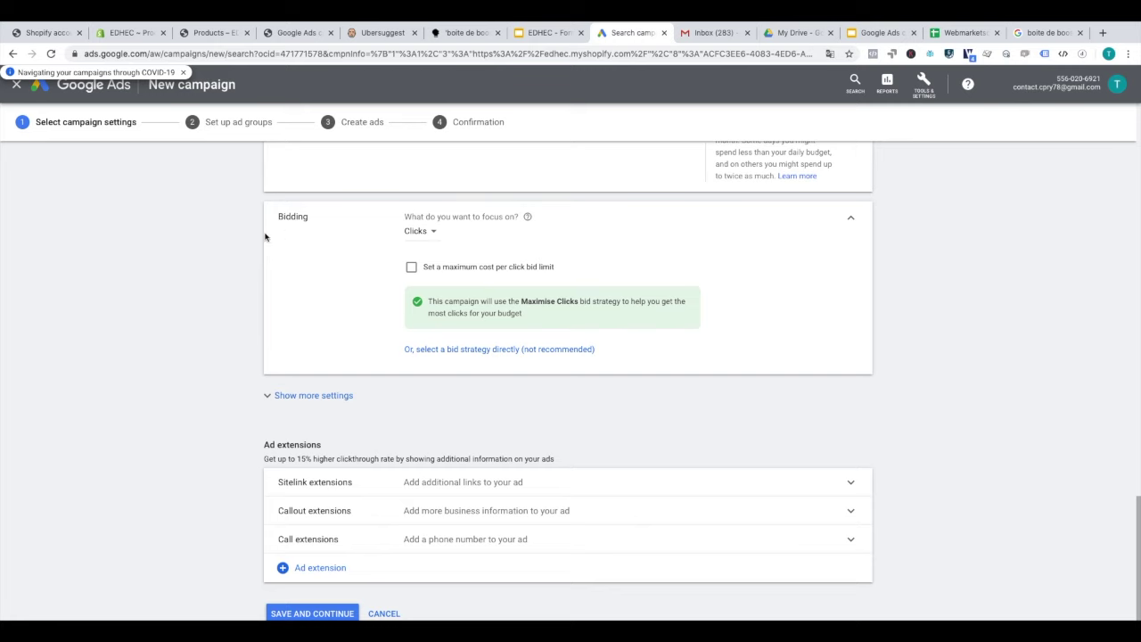
click(489, 350)
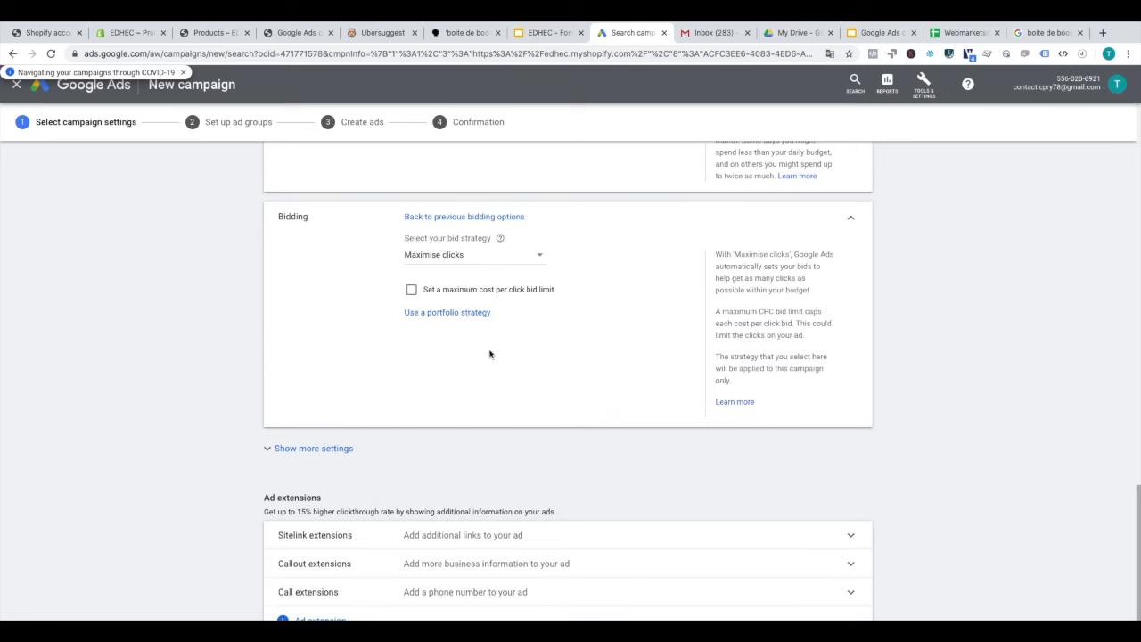
click(434, 260)
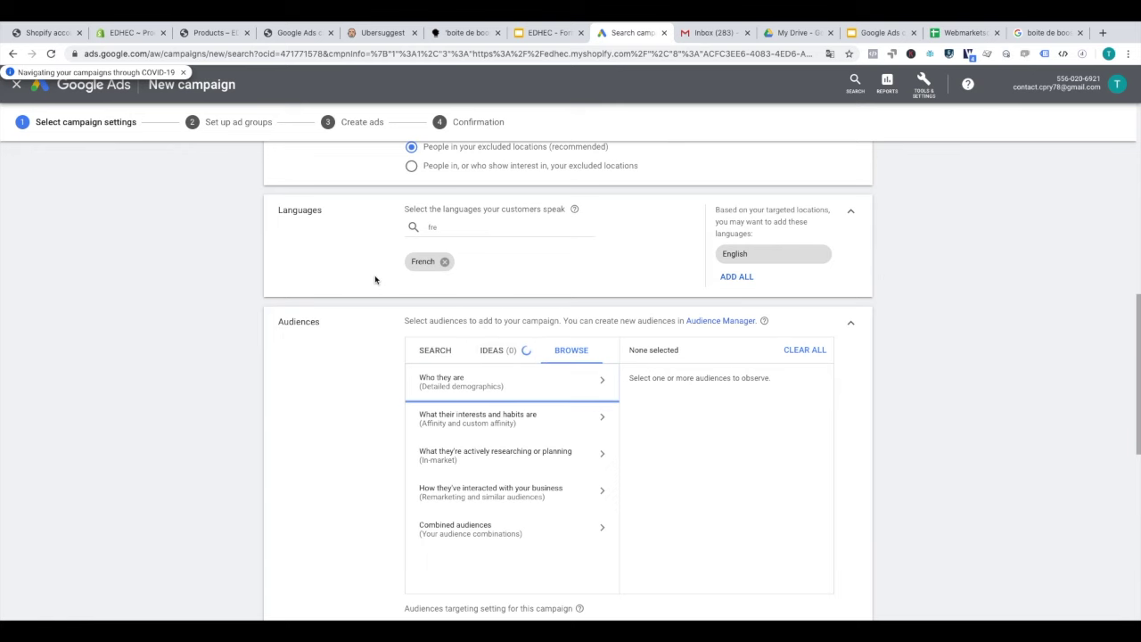
click(438, 431)
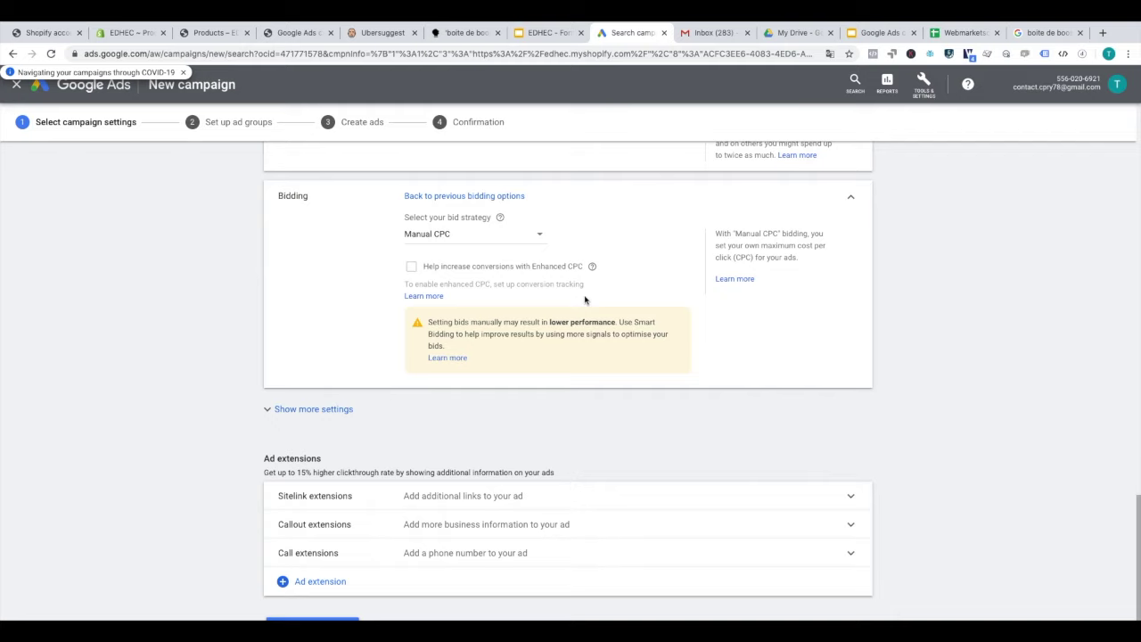
Try the Maximise clicks bid strategy with a maximum cost per click bid limit.
click(486, 235)
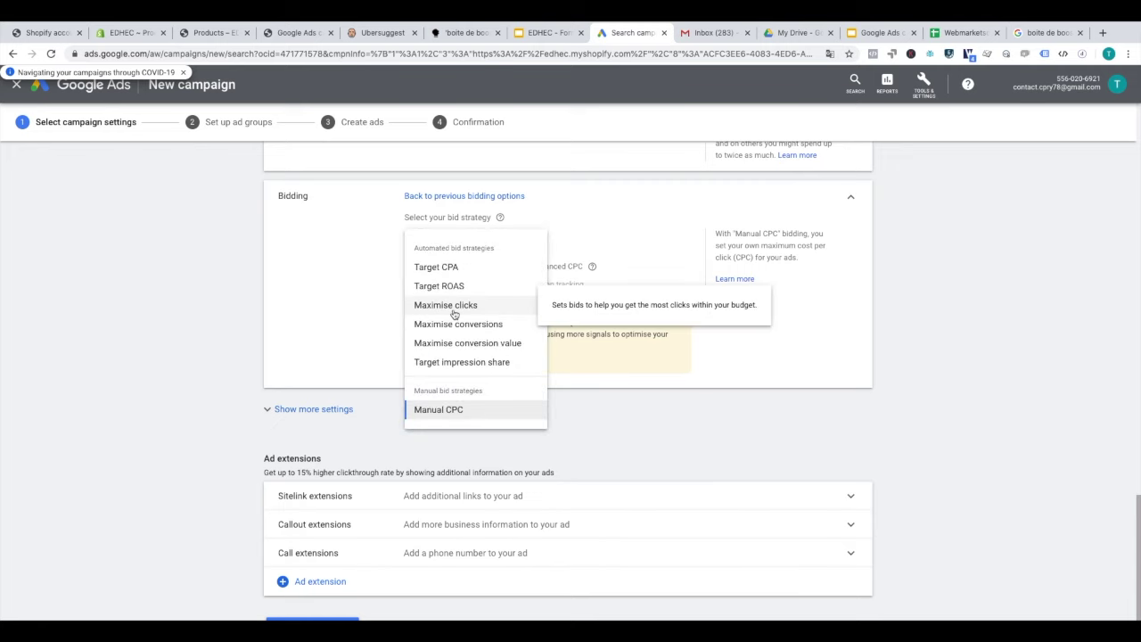
scroll(455, 314, up, 8)
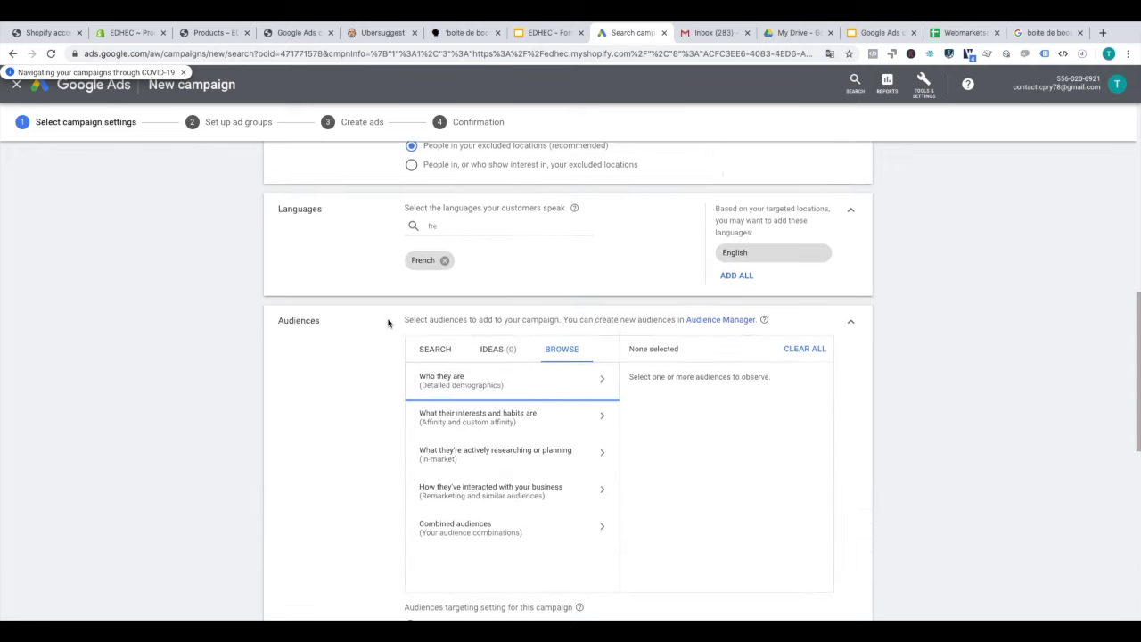
scroll(387, 323, down, 5)
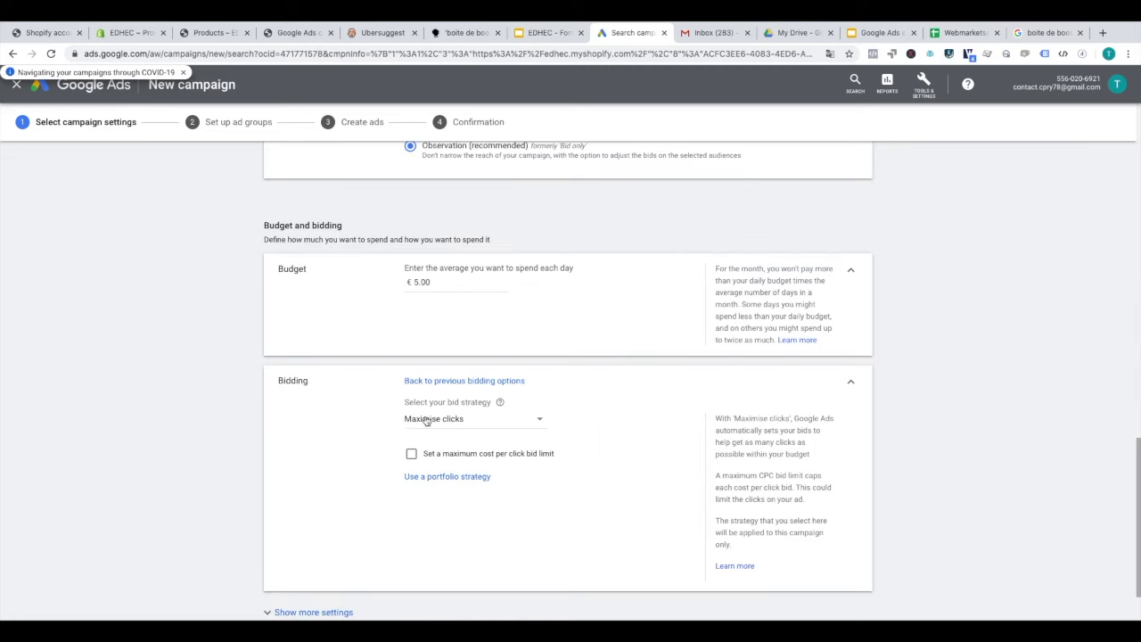
click(424, 452)
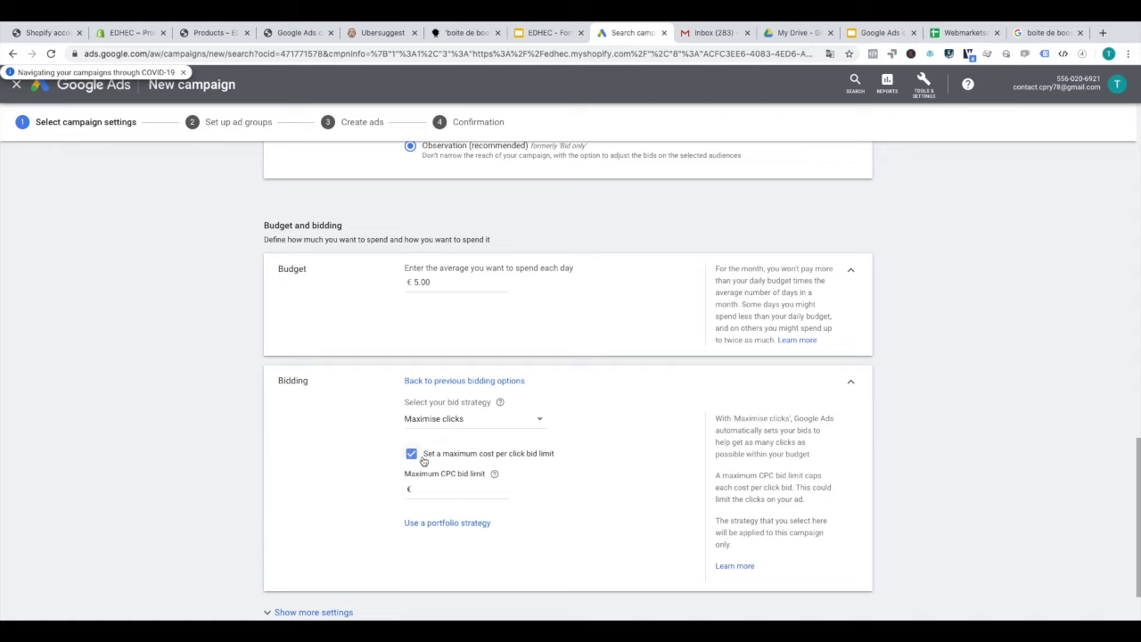
click(427, 487)
click(412, 454)
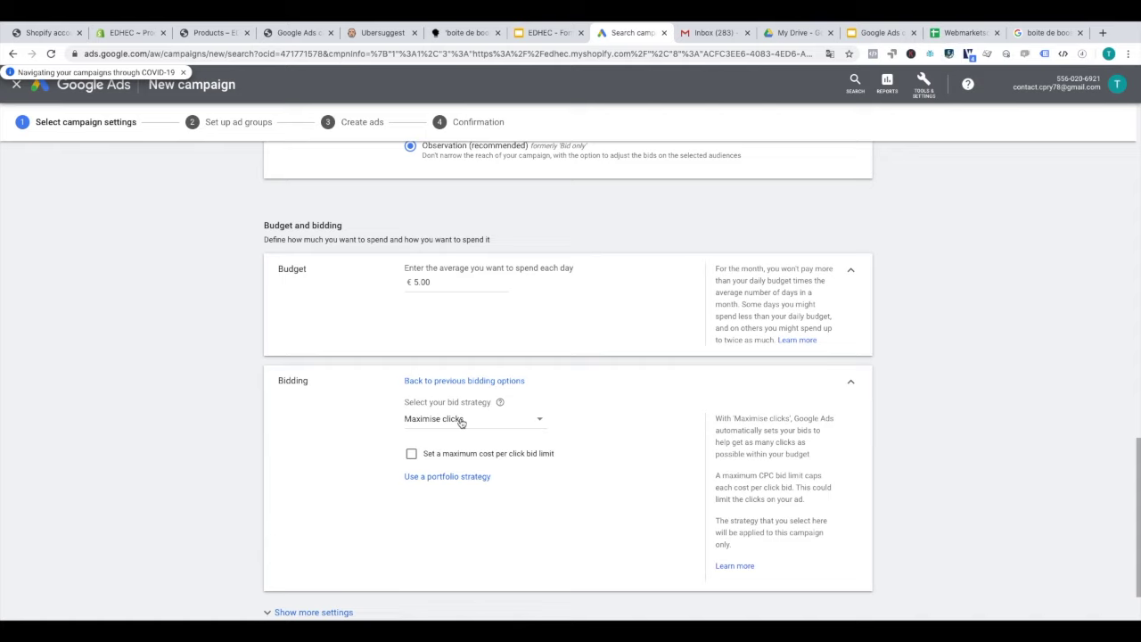
Return the campaign's bid strategy to Manual CPC and highlight the Enhanced CPC option text.
click(462, 422)
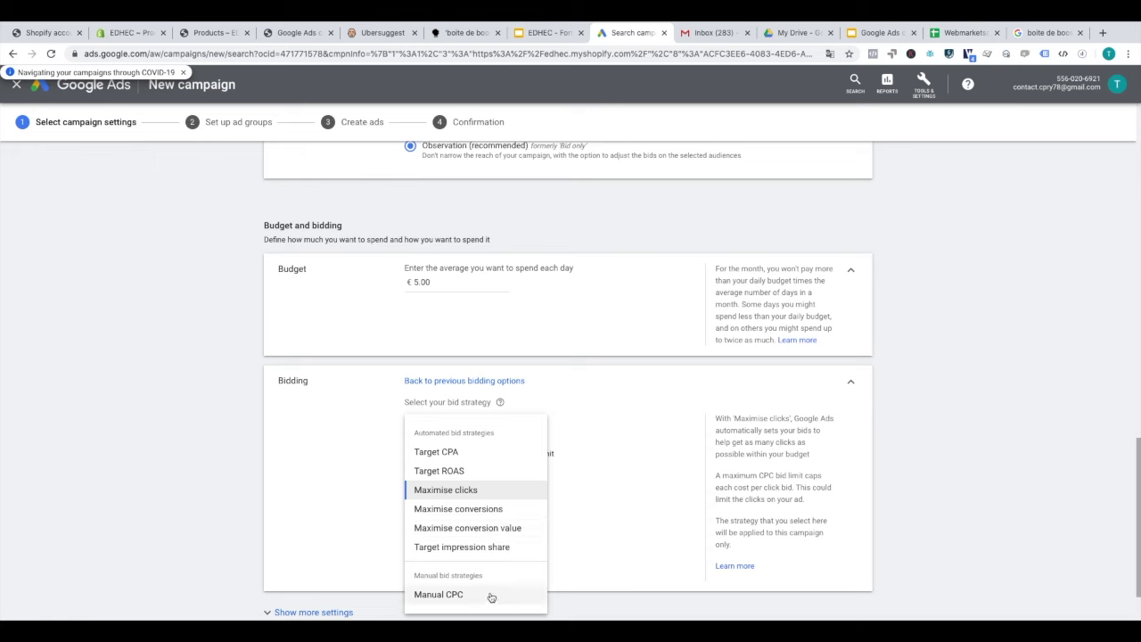
scroll(475, 588, up, 6)
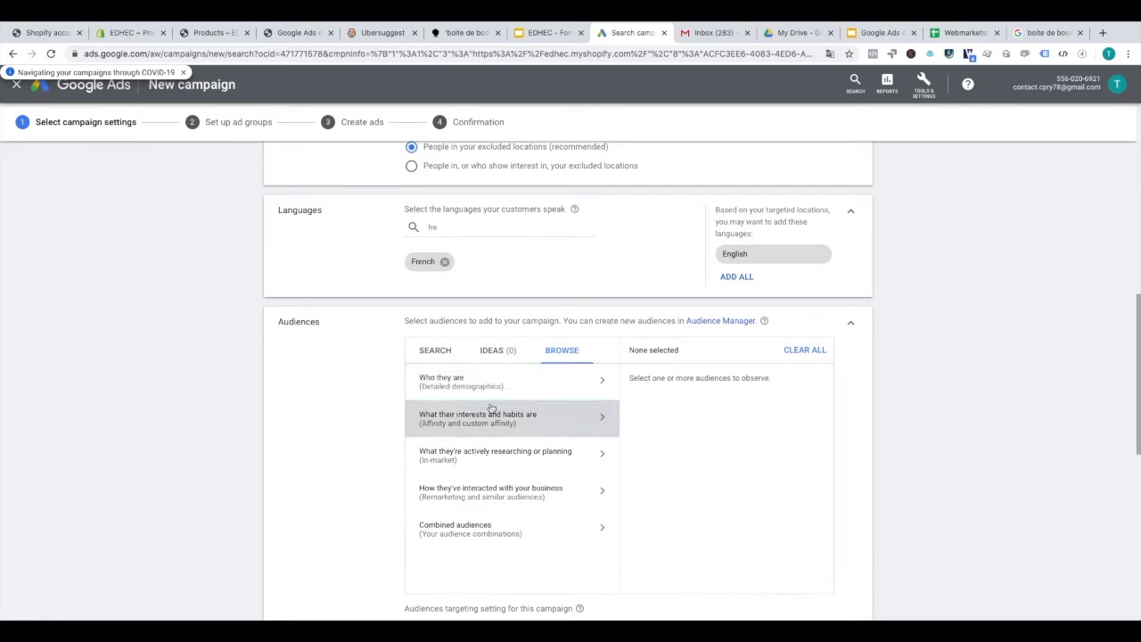
scroll(361, 436, down, 8)
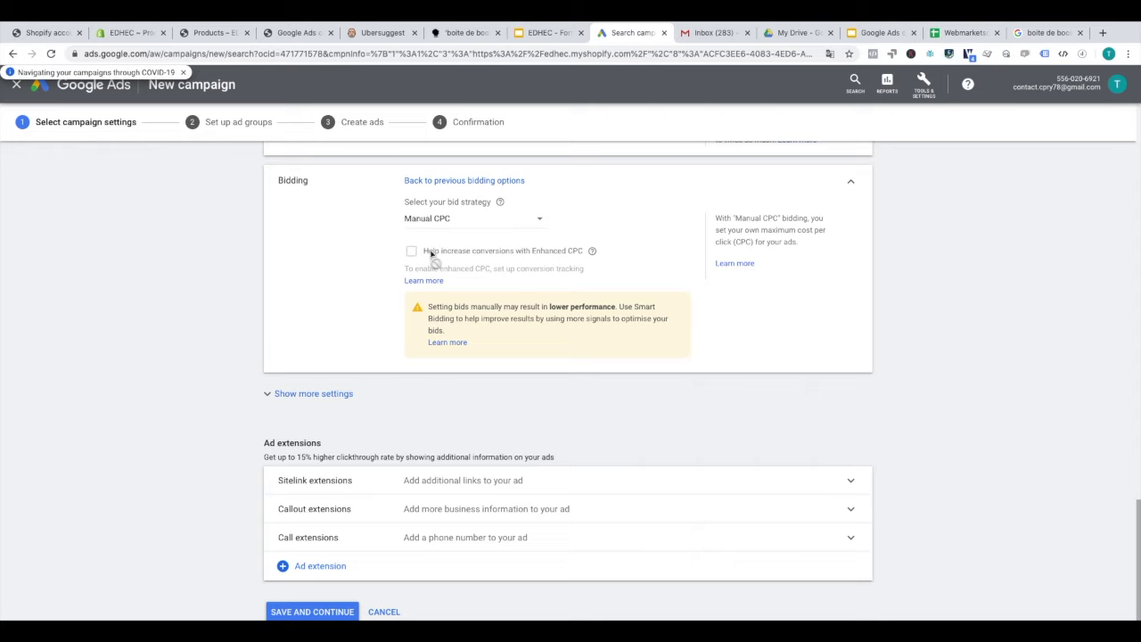
drag(423, 253, 586, 257)
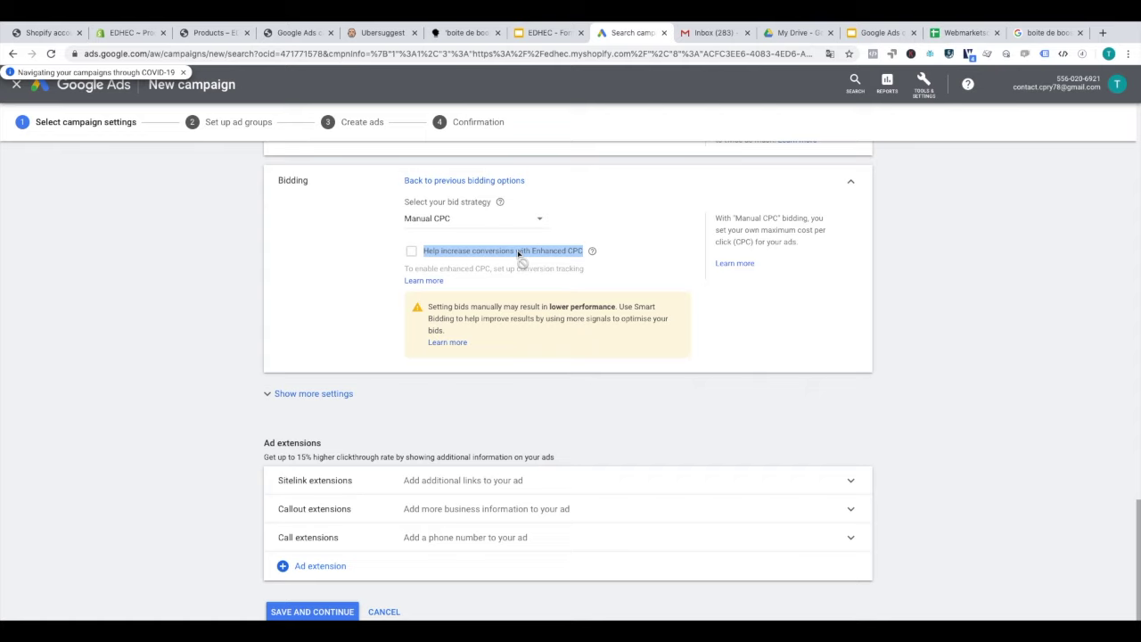
drag(527, 259, 343, 235)
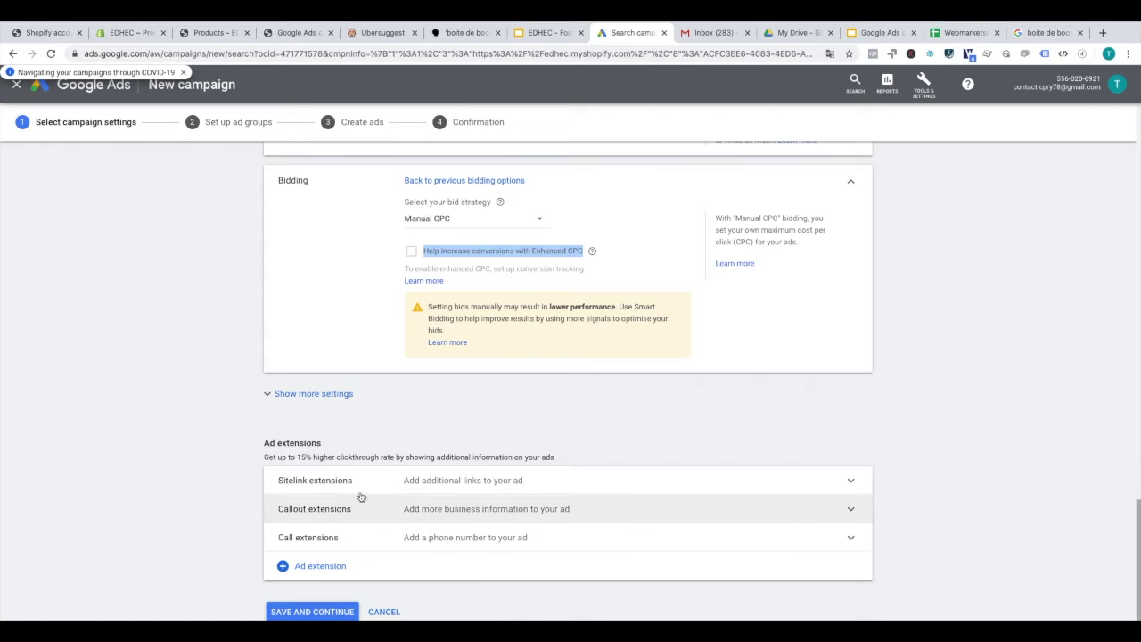
Review the sitelink extension options and save the campaign settings to continue to ad group setup.
click(432, 493)
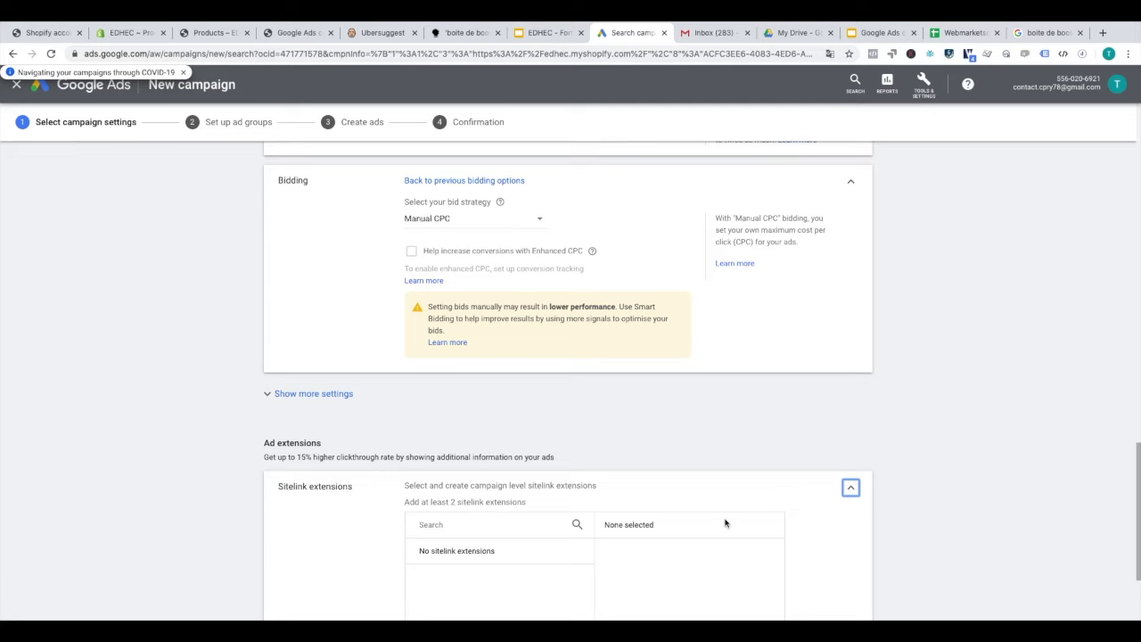
scroll(724, 524, down, 1)
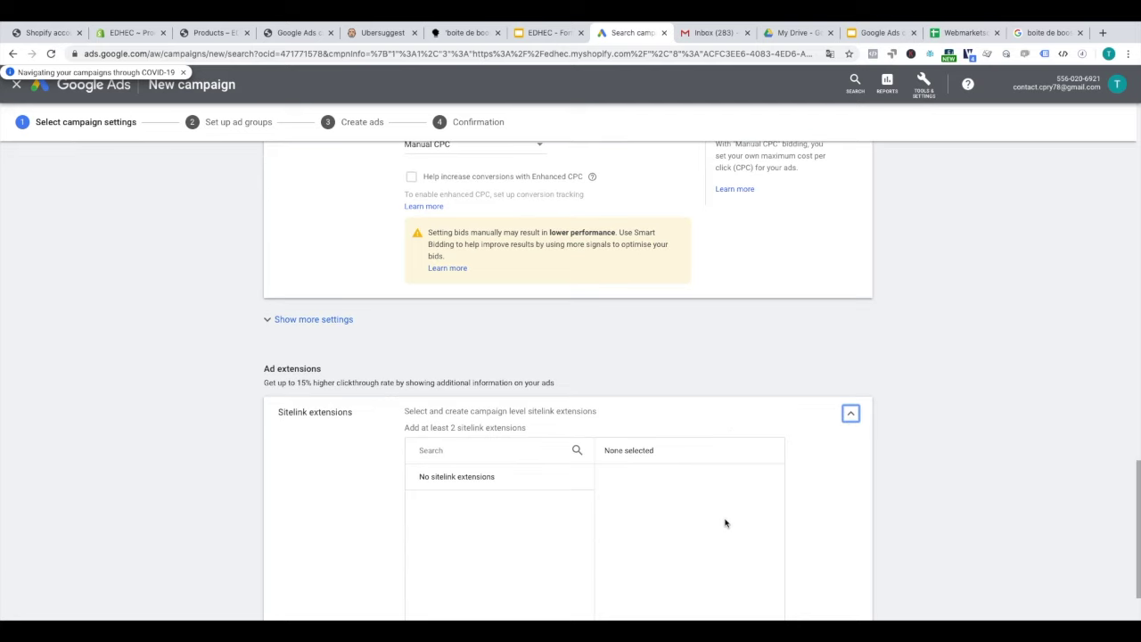
click(850, 414)
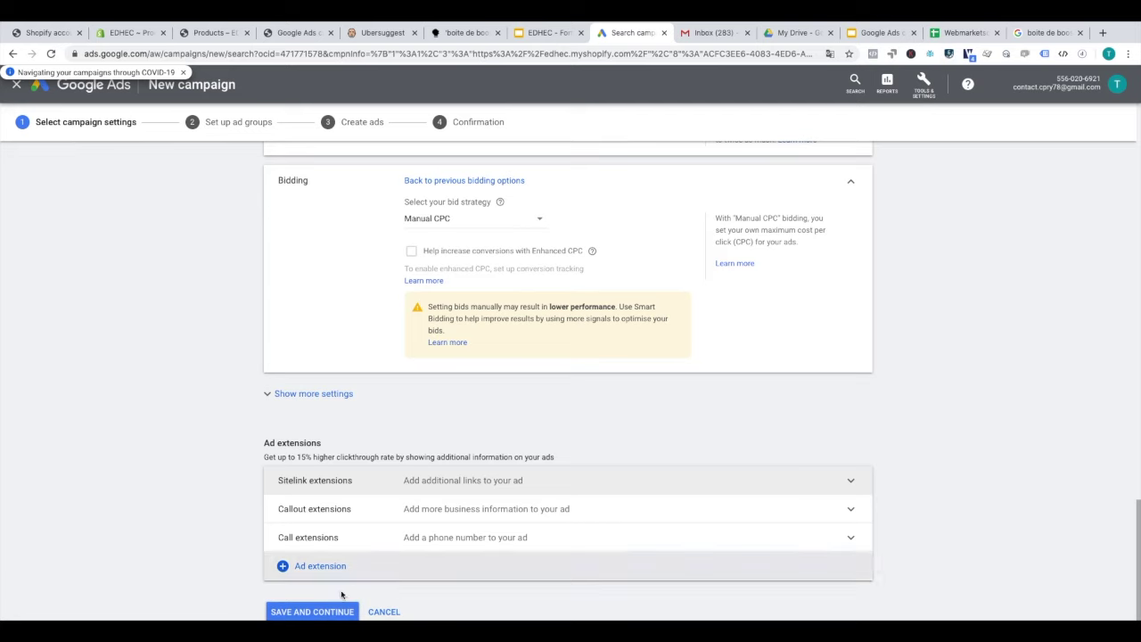
click(312, 611)
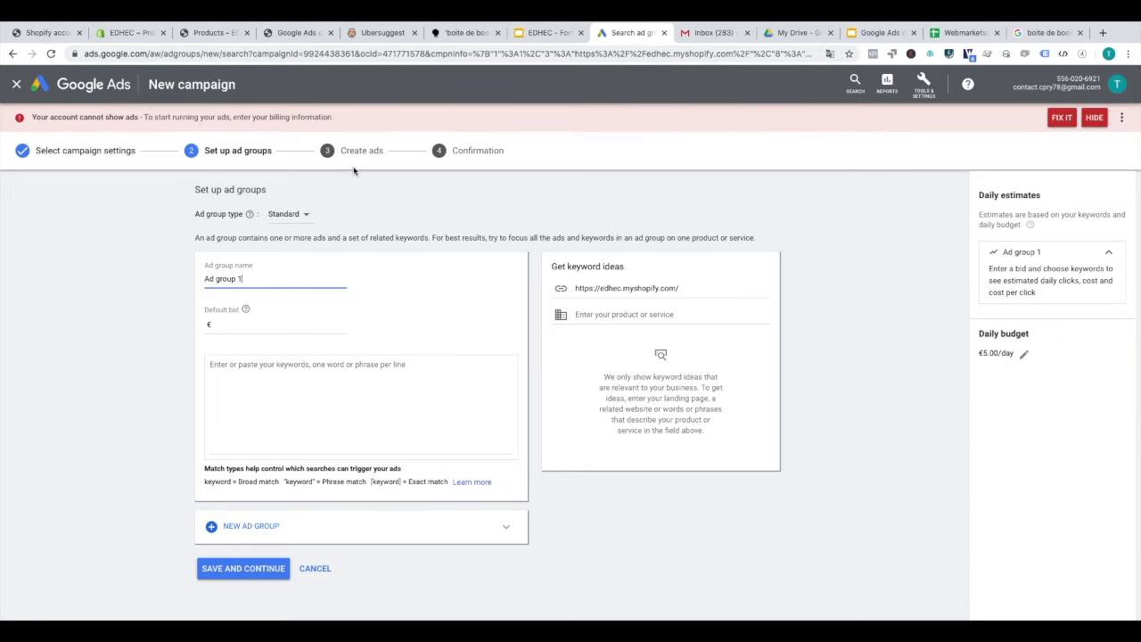
Copy the three "boite" keywords from the campaign structure spreadsheet into the first ad group's keyword list in Google Ads.
click(963, 33)
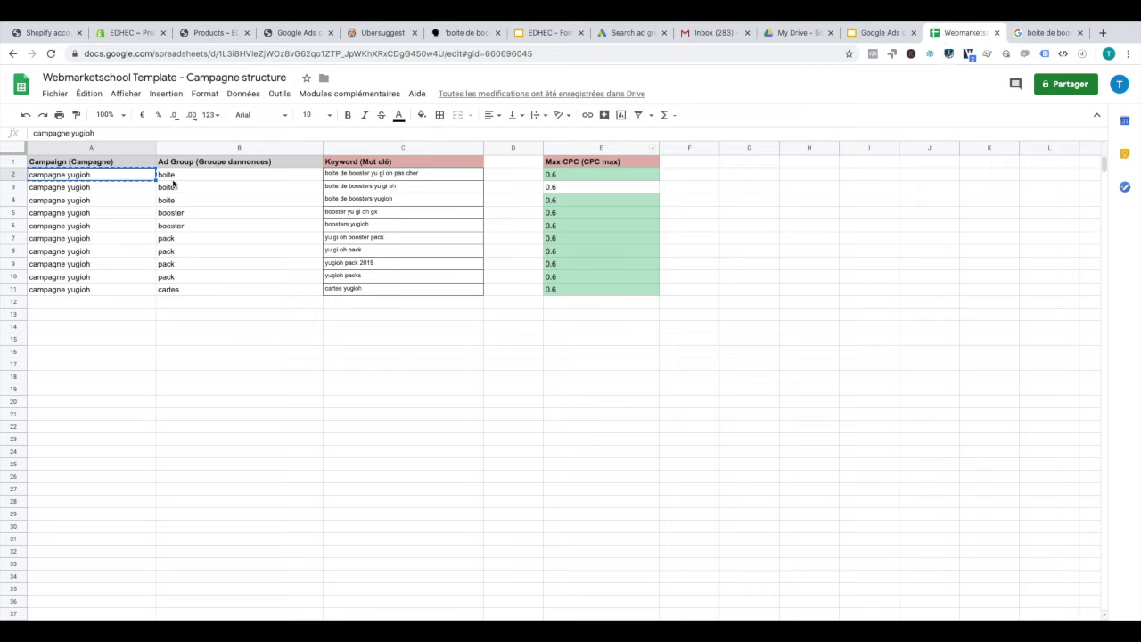
drag(172, 177, 191, 196)
drag(391, 175, 370, 200)
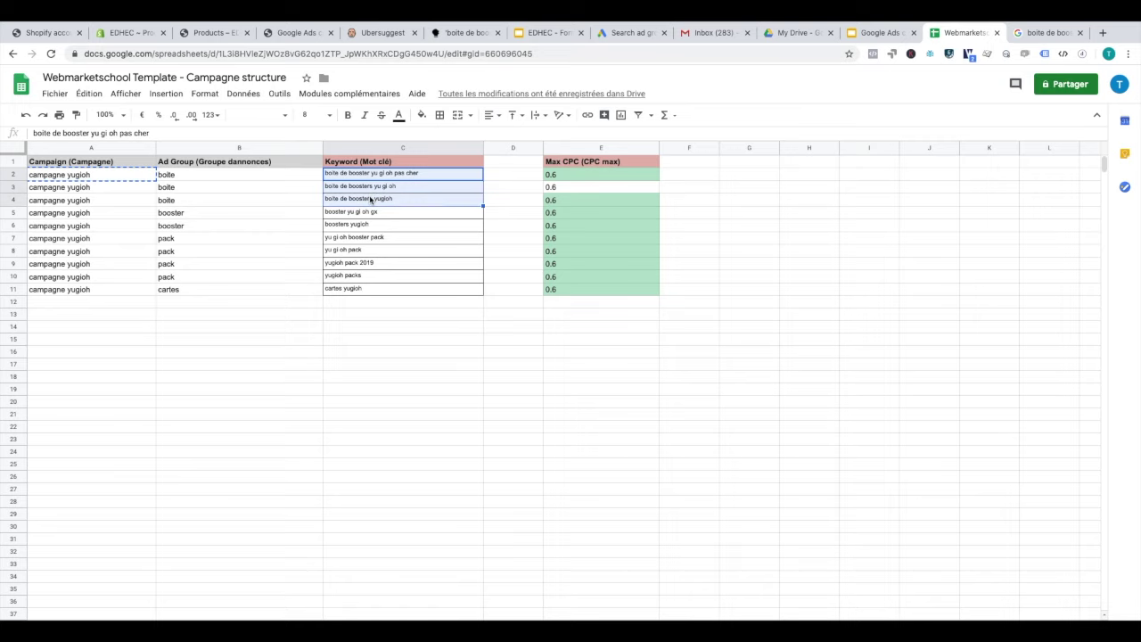
key(ctrl+c)
click(633, 32)
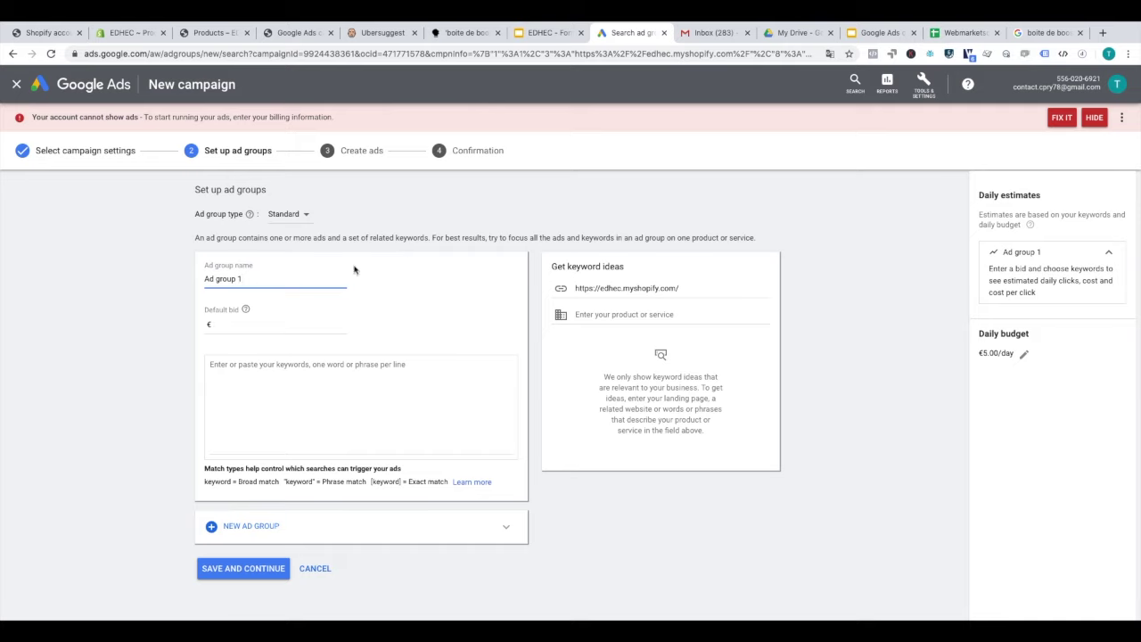
triple_click(246, 279)
click(232, 379)
key(ctrl+v)
Name the ad group "boite" and set its default bid to €0.6.
double_click(227, 279)
triple_click(231, 279)
text(boite)
click(240, 323)
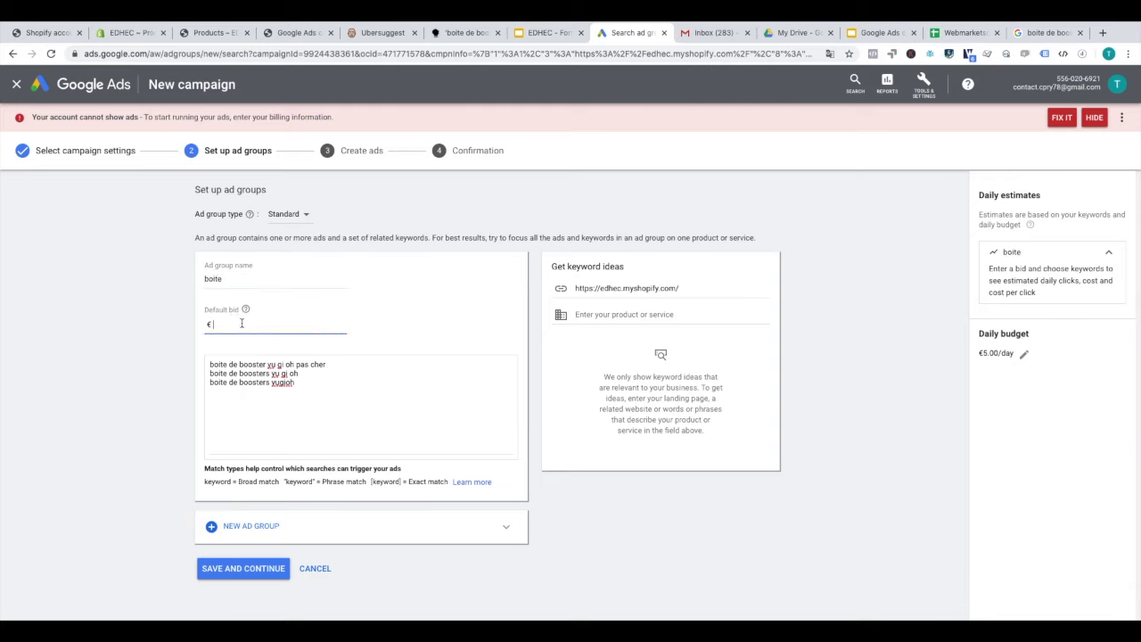
text(0.6)
key(Tab)
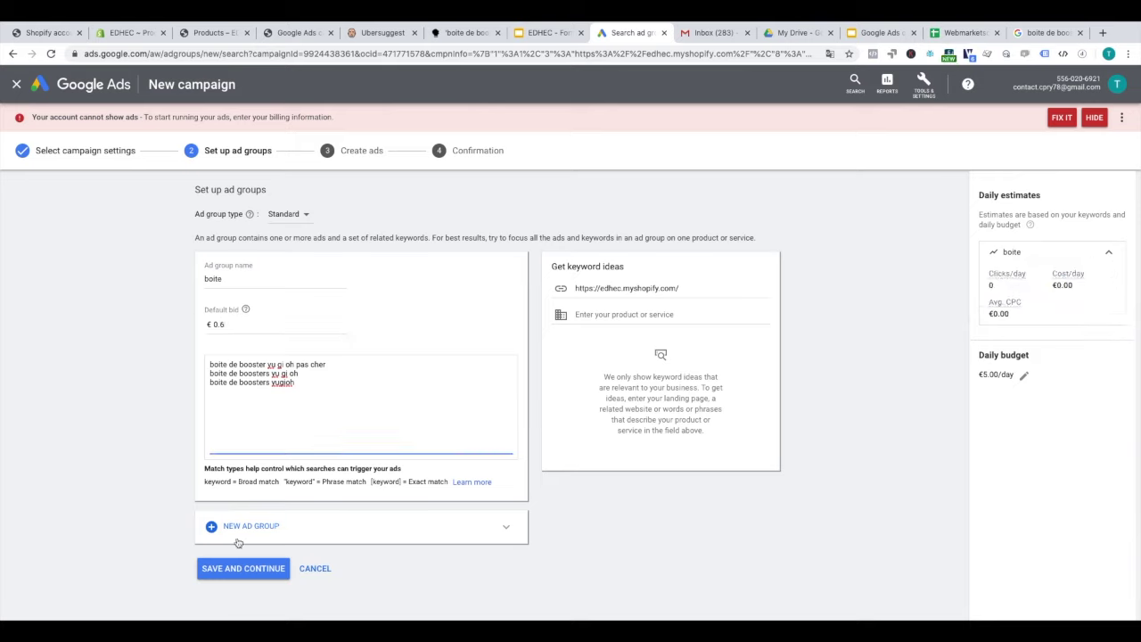
Save the ad group, skip creating ads, and finish the setup to reach the campaign's ad groups.
click(237, 569)
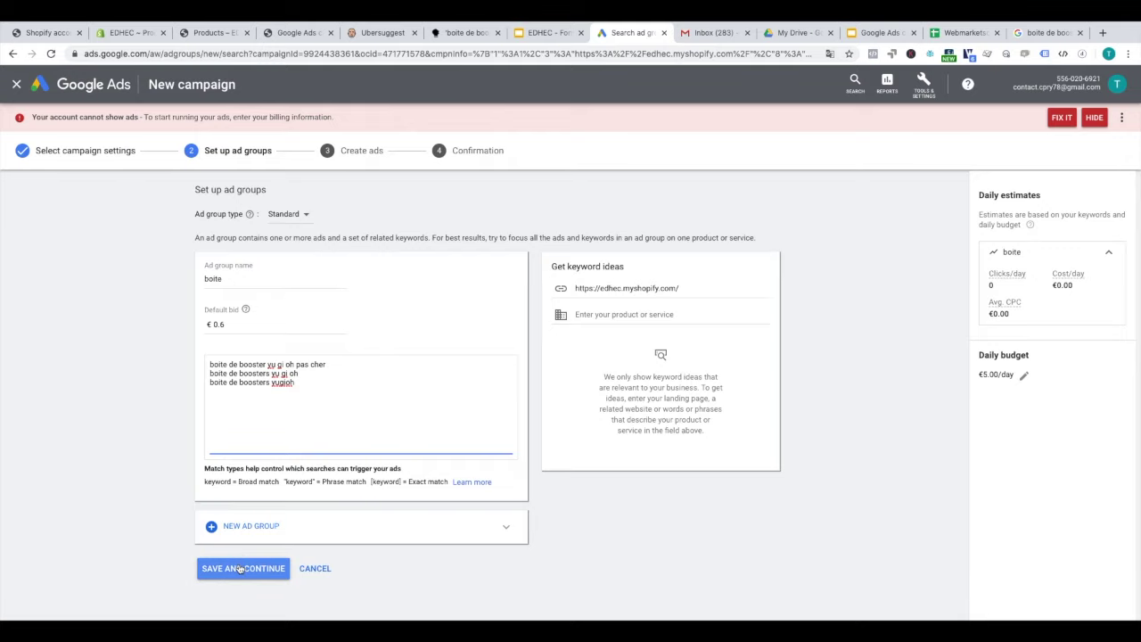
click(239, 569)
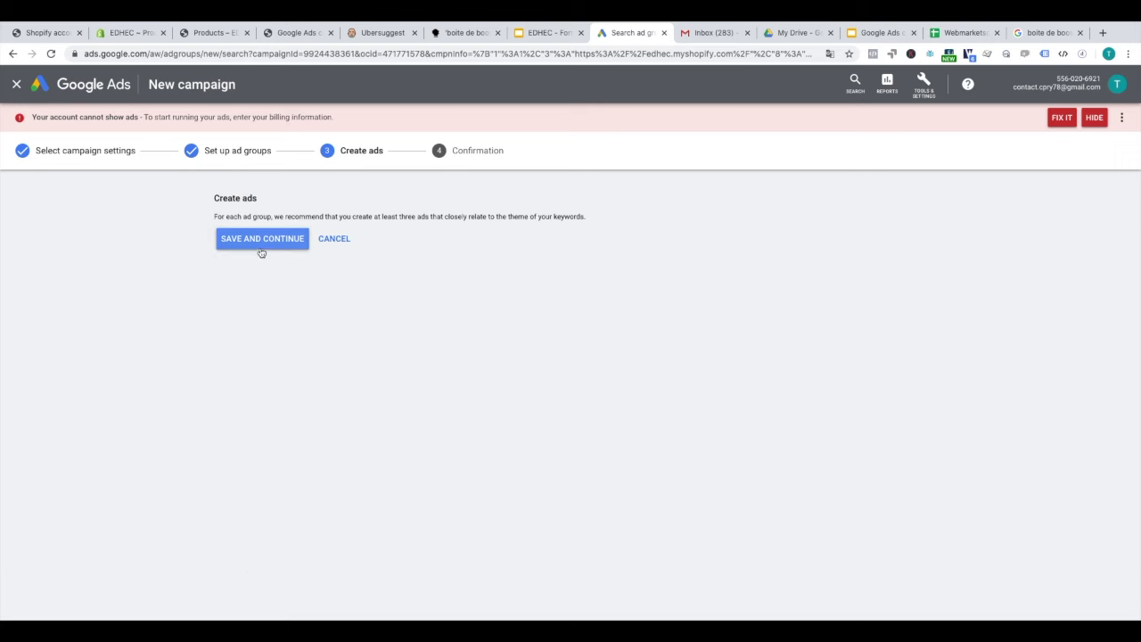
click(257, 244)
click(281, 474)
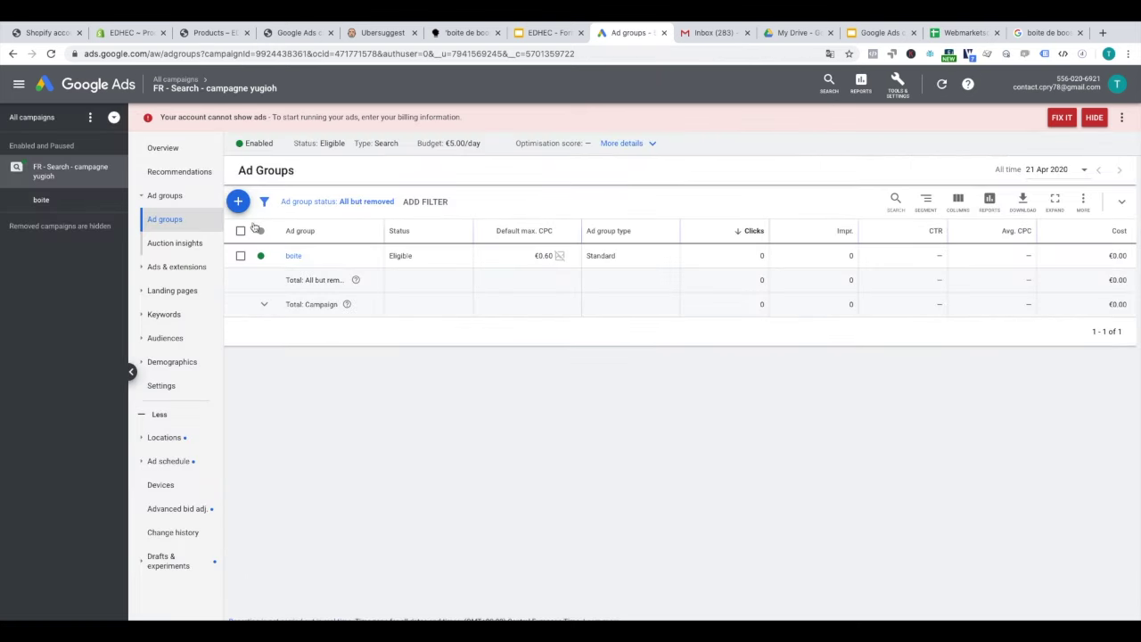
Change all three keywords of the boite ad group from Broad match to Exact match.
click(293, 255)
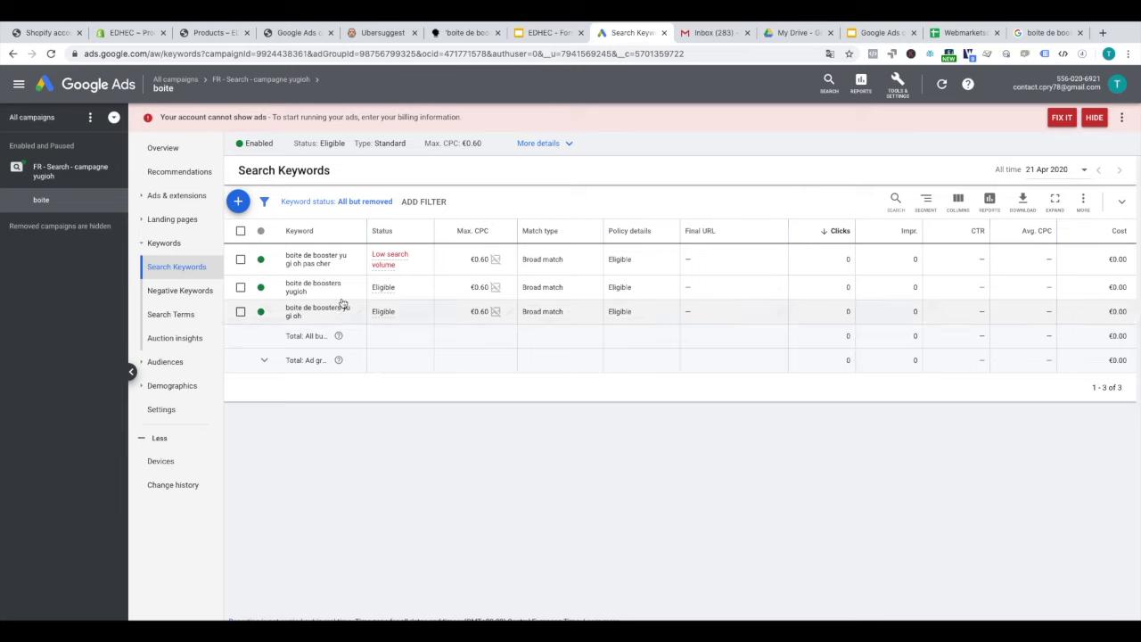
click(240, 231)
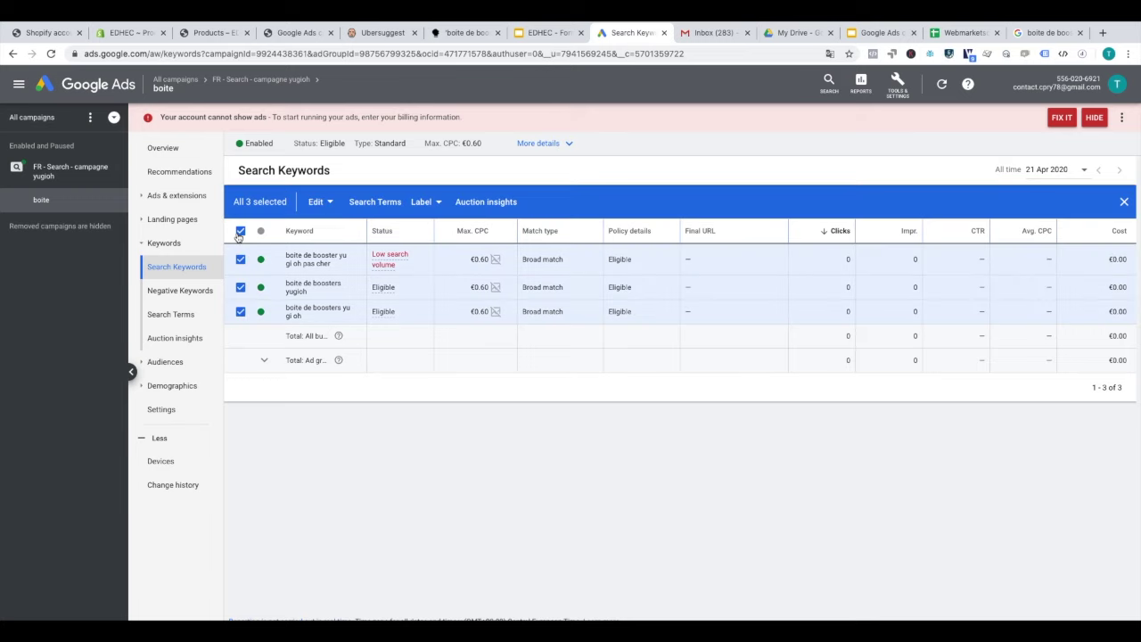
click(320, 202)
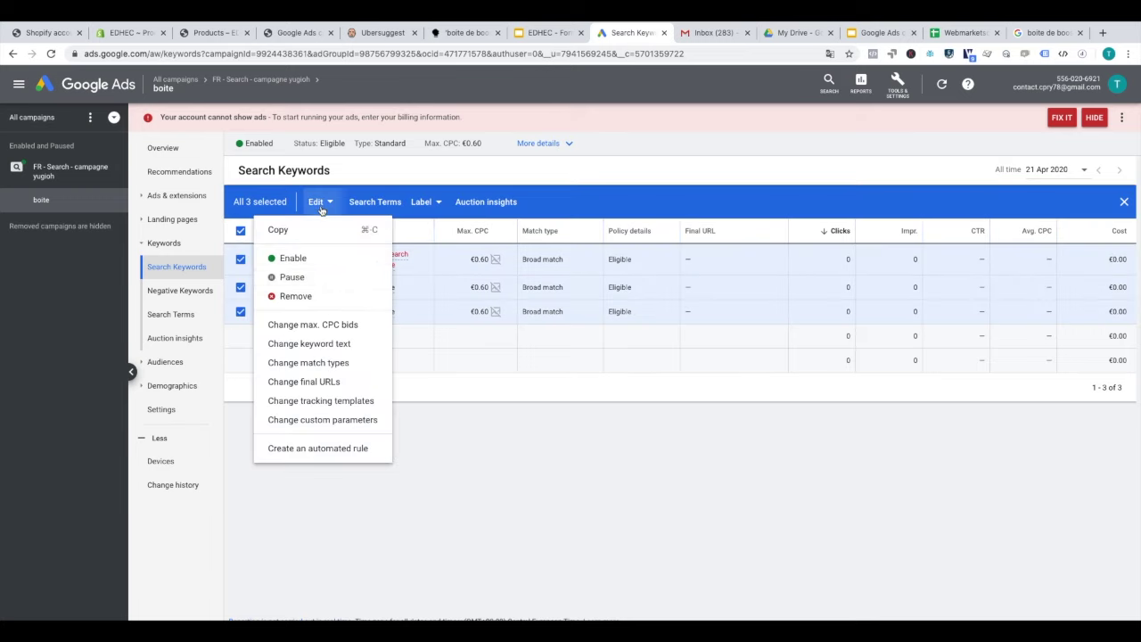
click(321, 366)
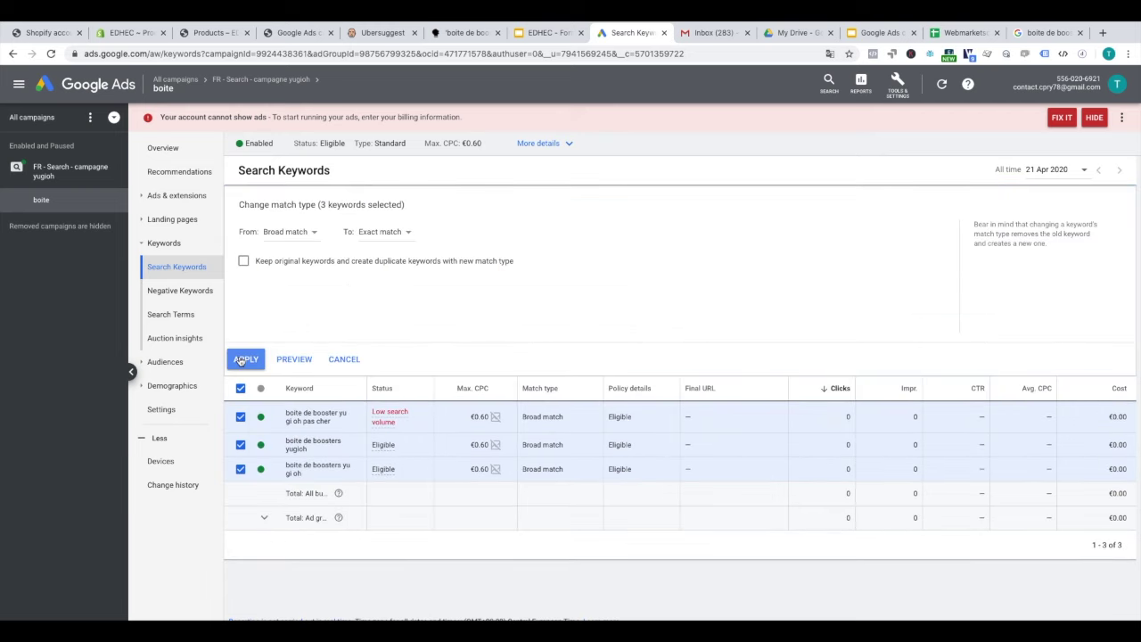
click(241, 360)
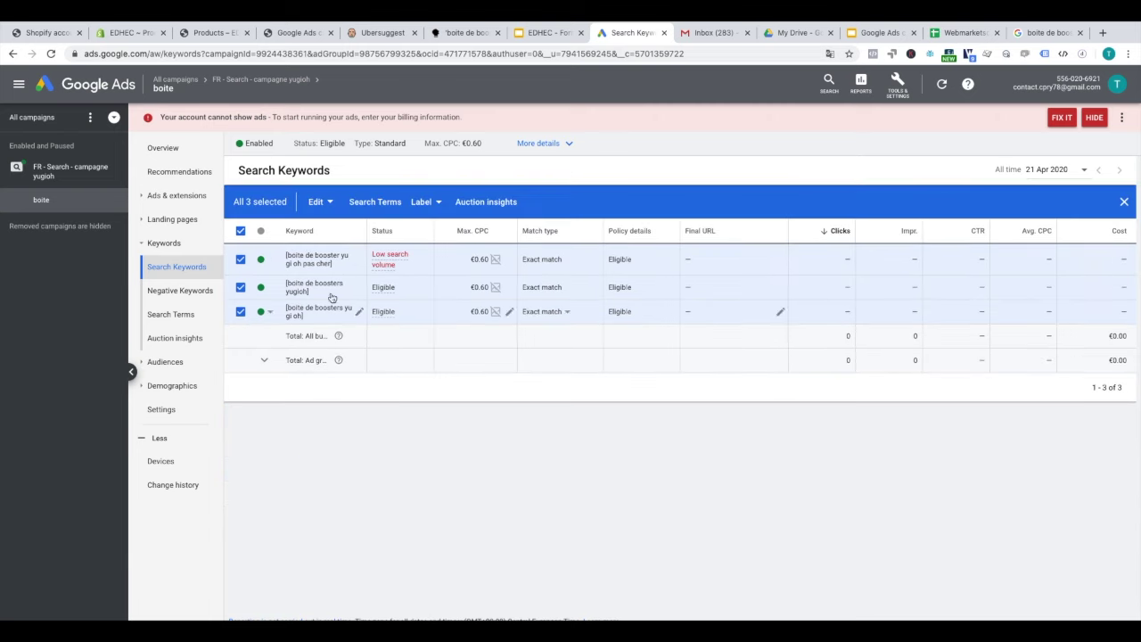
Deselect the keywords and check the keyword-specific maximum CPC setting of [boite de boosters yu gi oh], cancelling without a new bid.
click(240, 230)
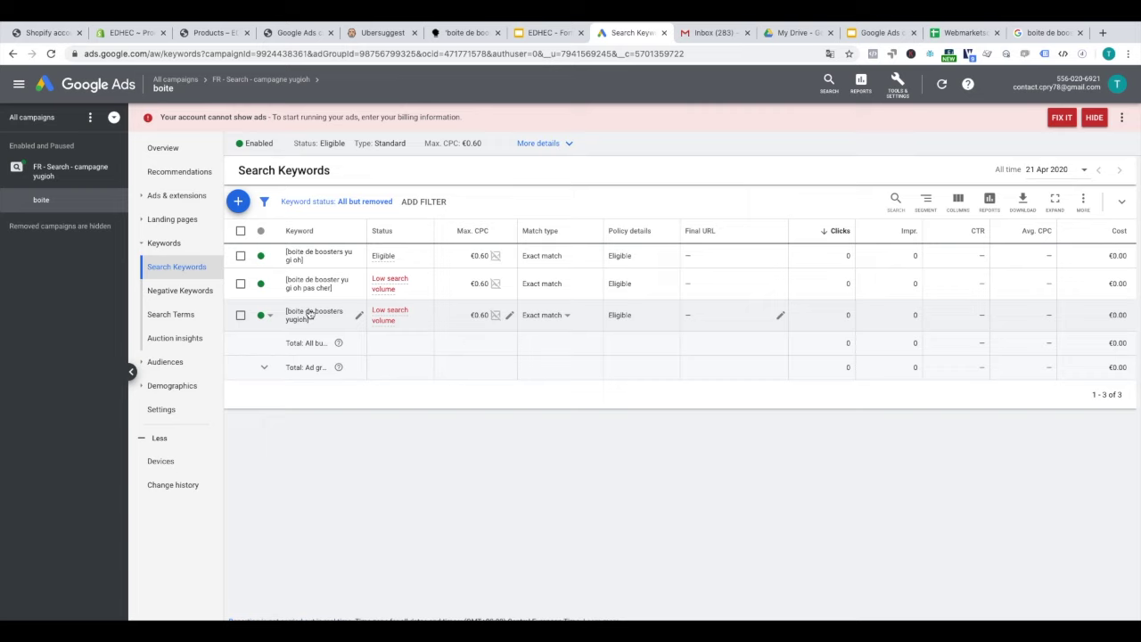
click(509, 256)
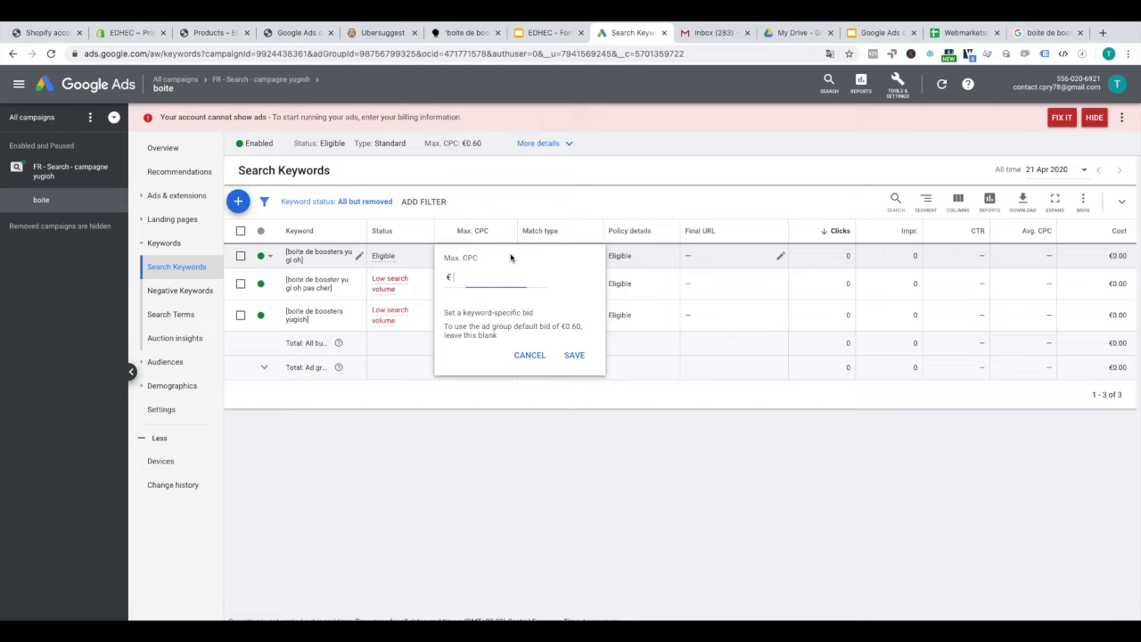
click(524, 355)
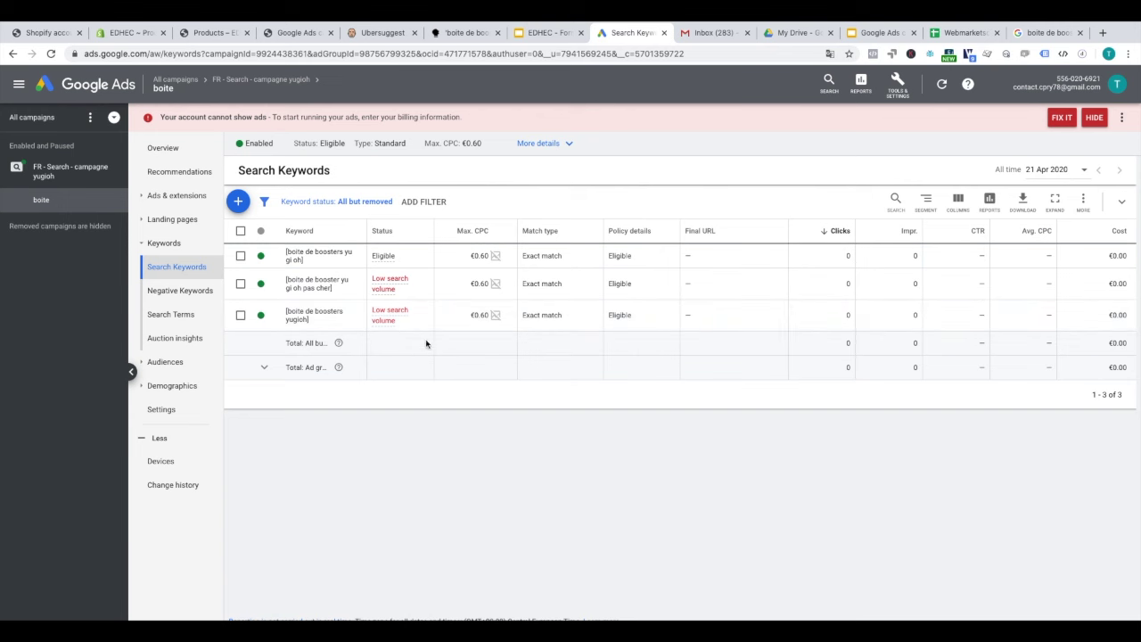
Check the keyword spreadsheet, open the boite ad group's ads, and look over the blank text ad form without filling it in.
click(963, 32)
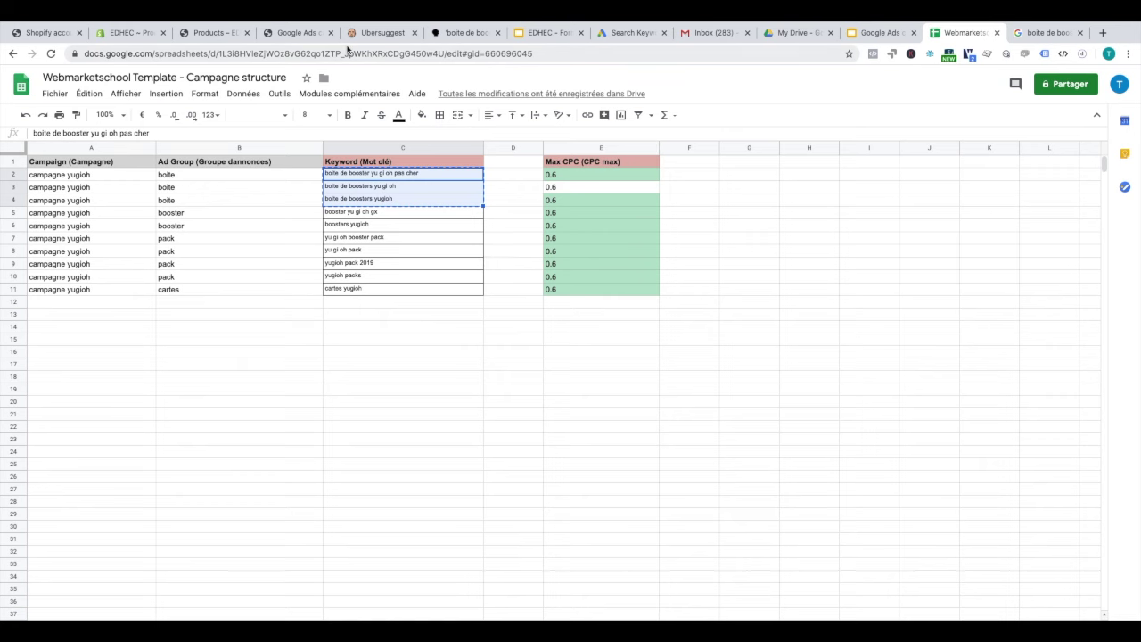
click(614, 34)
click(176, 197)
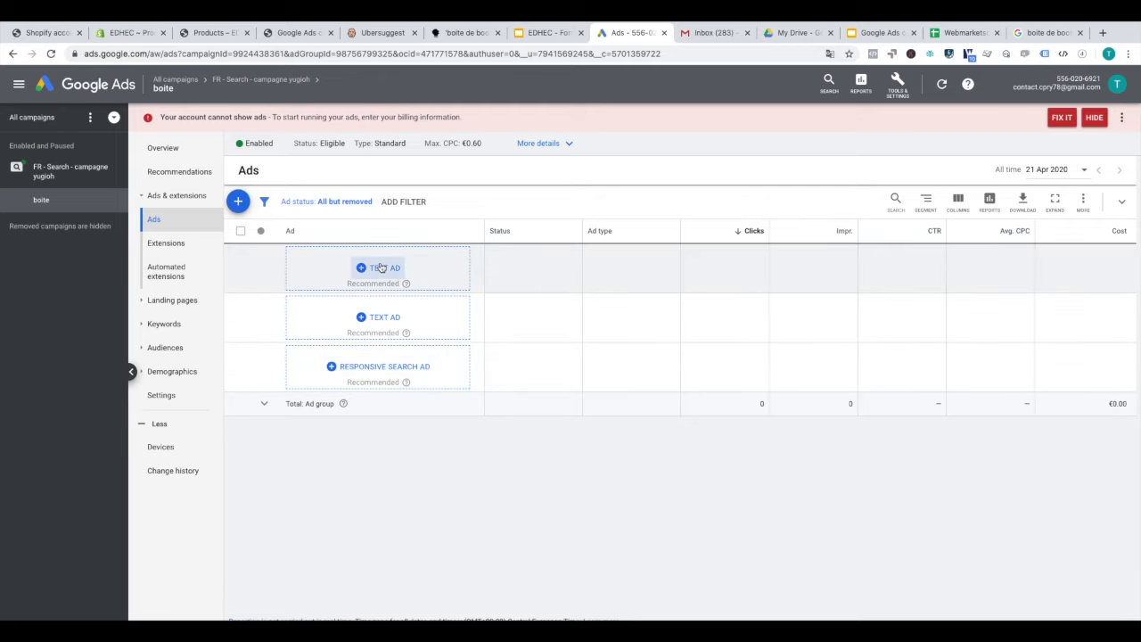
click(378, 269)
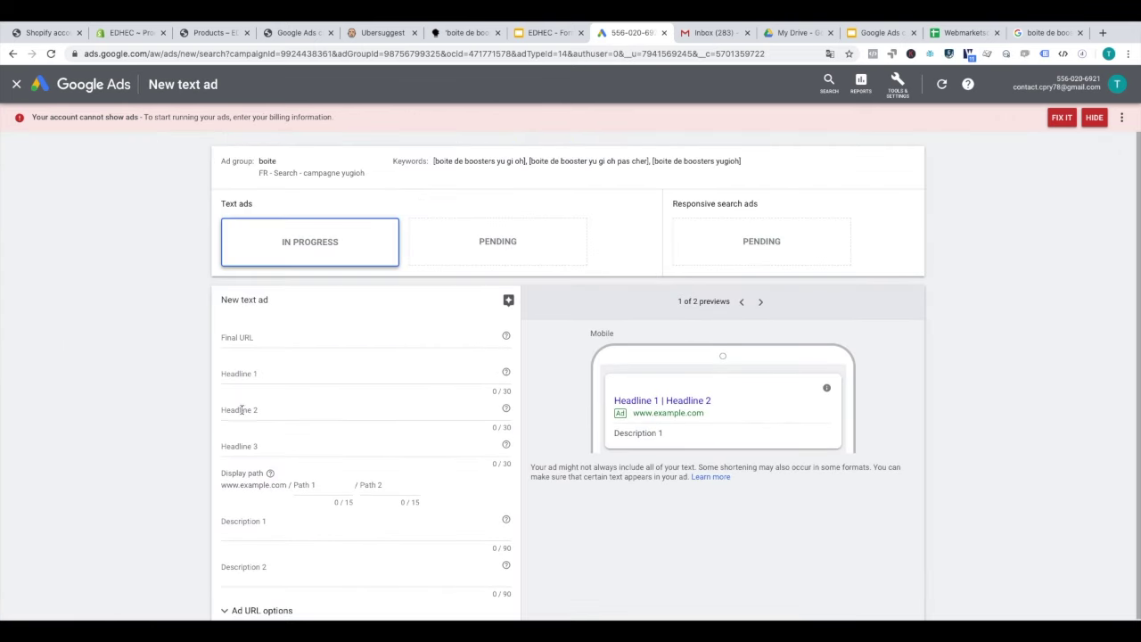
scroll(268, 375, down, 1)
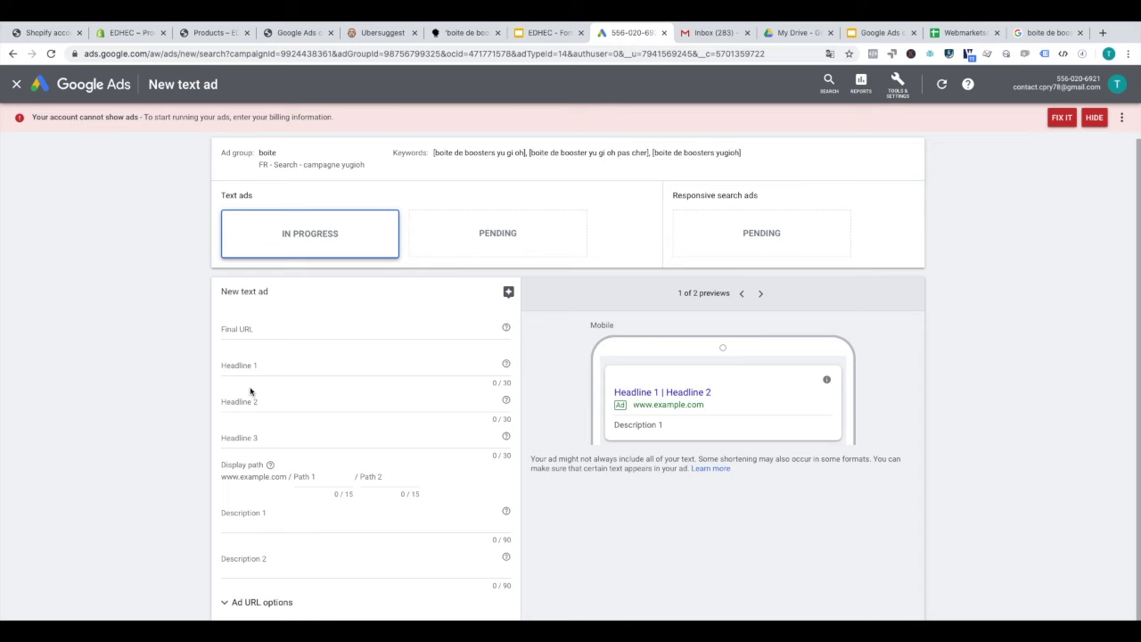
click(12, 54)
Examine the headline, description and preview fields of a new responsive search ad, leaving without creating it.
click(682, 274)
click(414, 366)
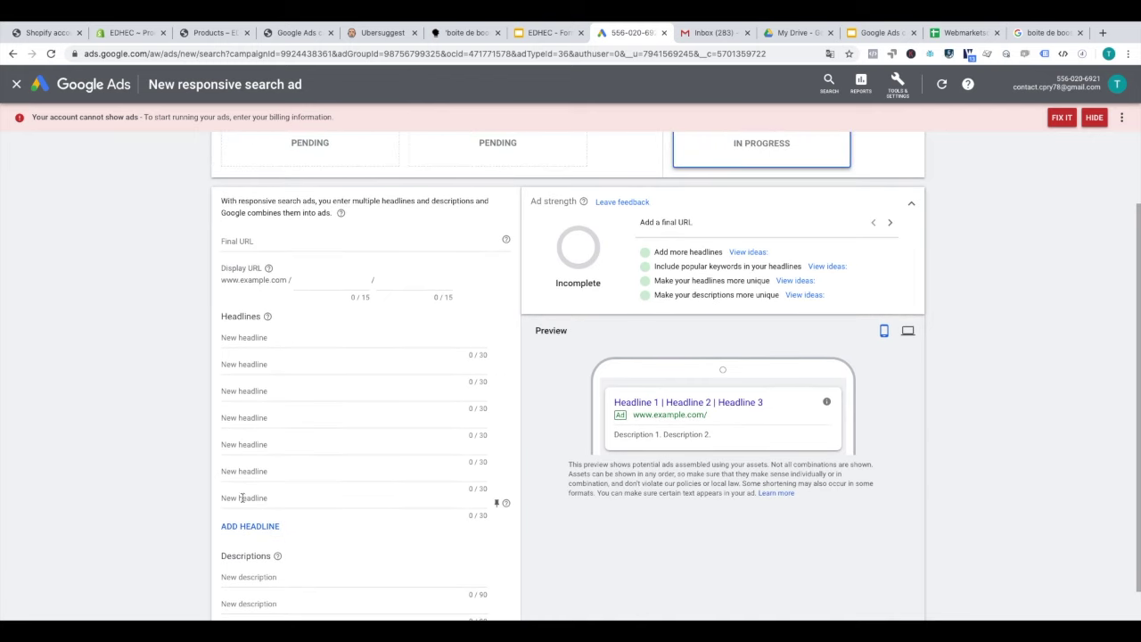
scroll(265, 499, down, 2)
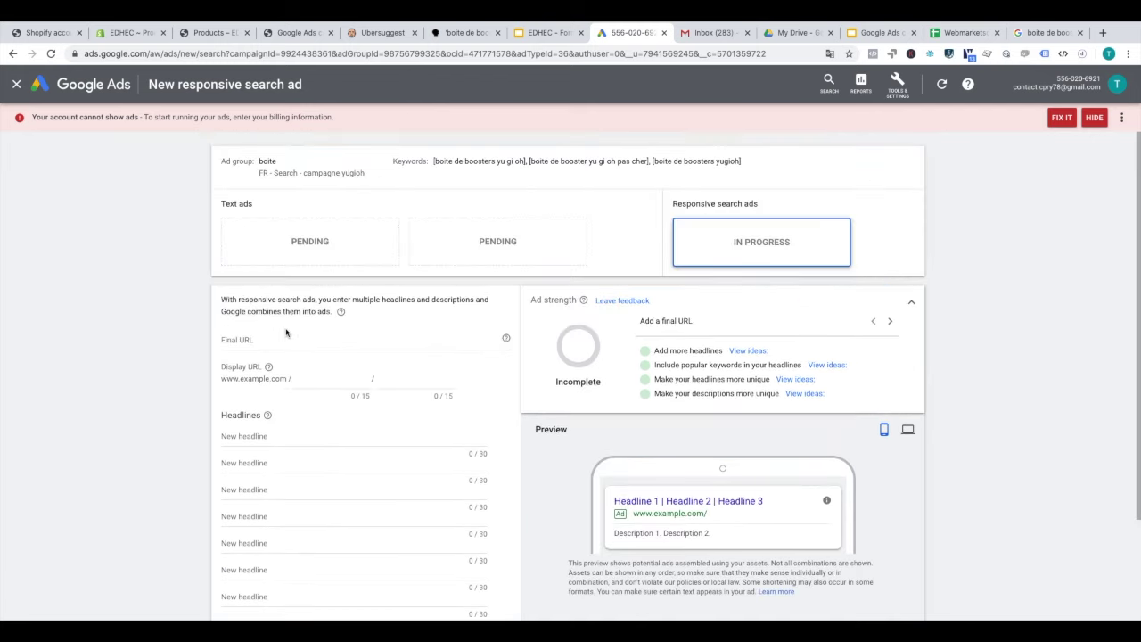
scroll(289, 328, down, 3)
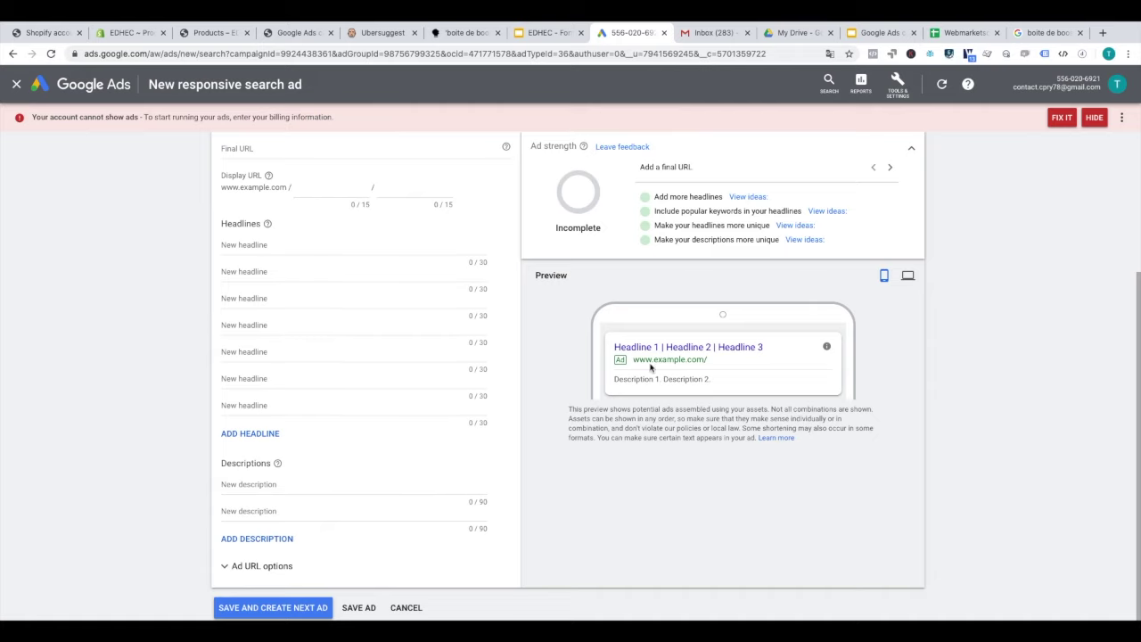
click(13, 55)
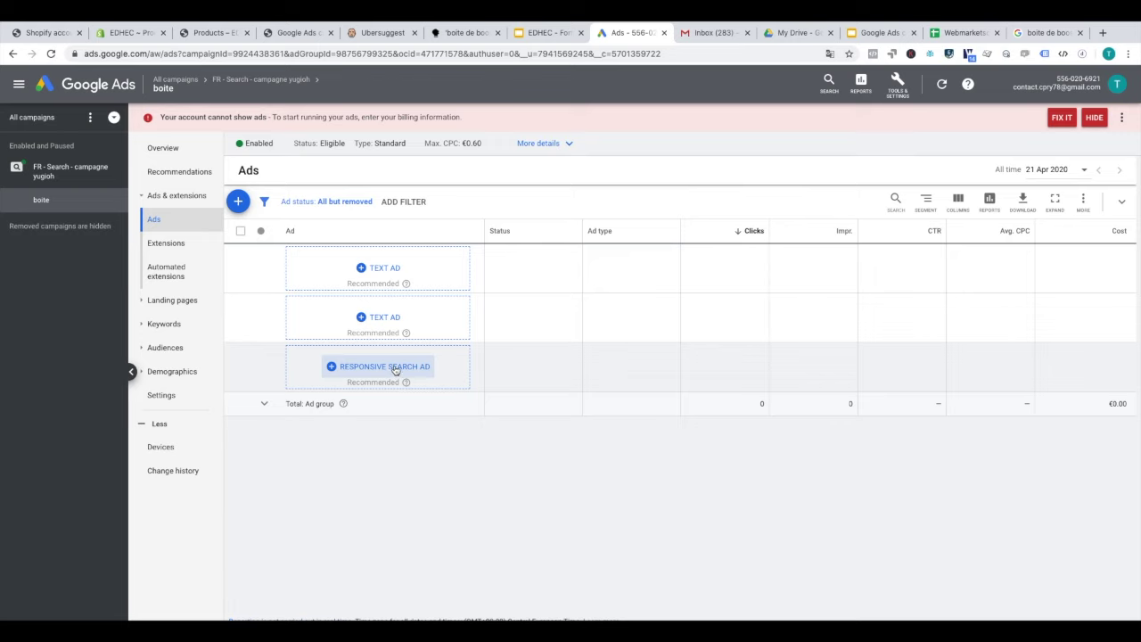
click(378, 269)
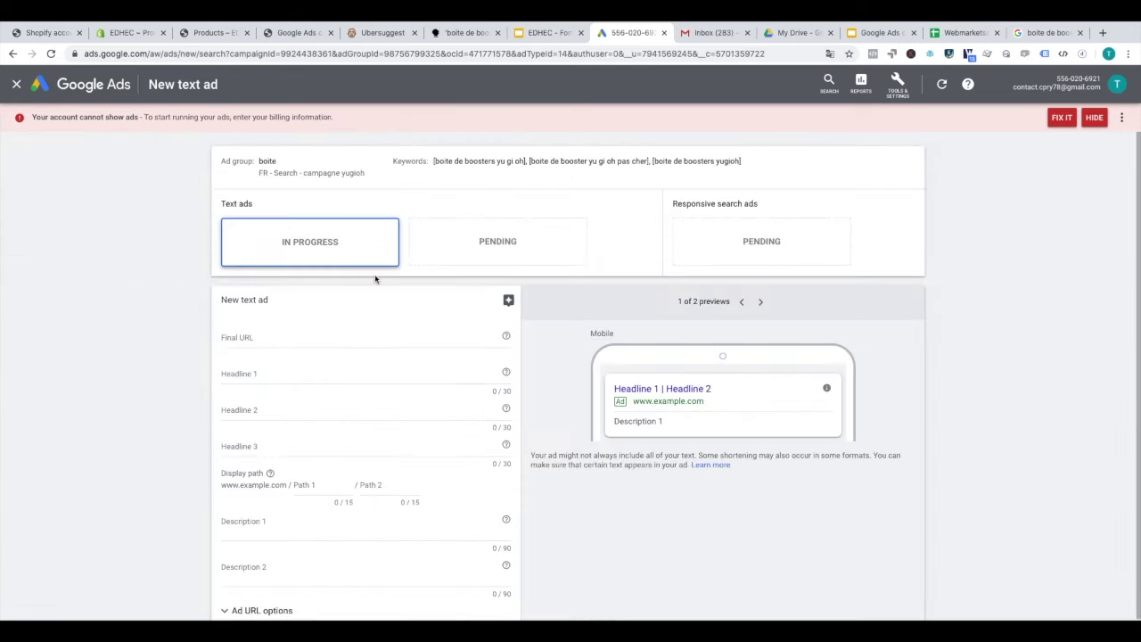
click(312, 338)
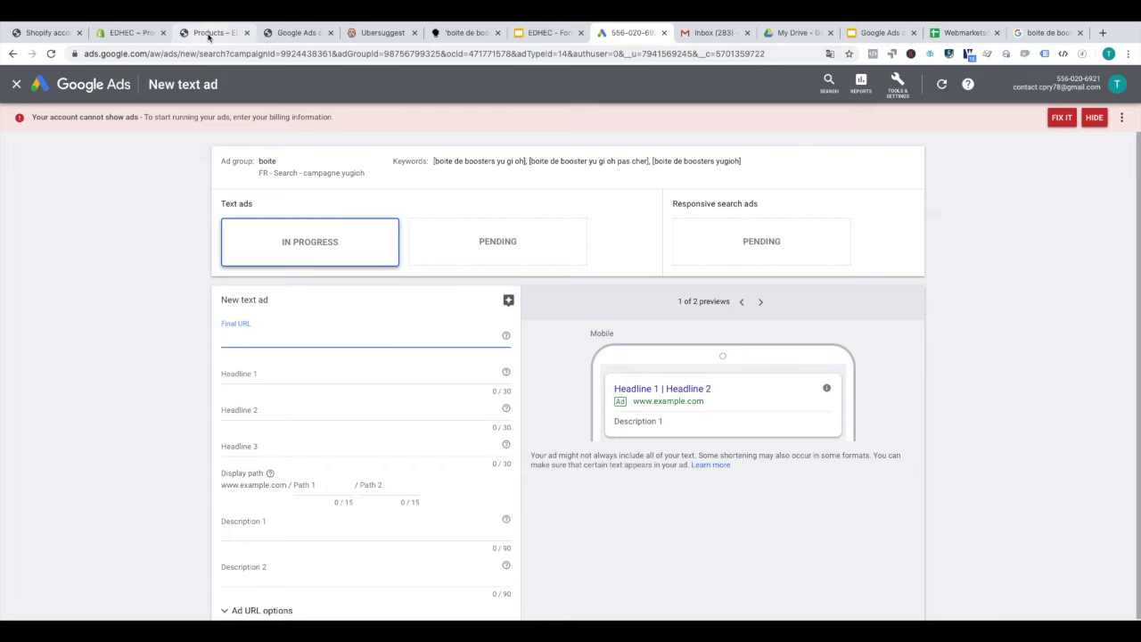
click(236, 36)
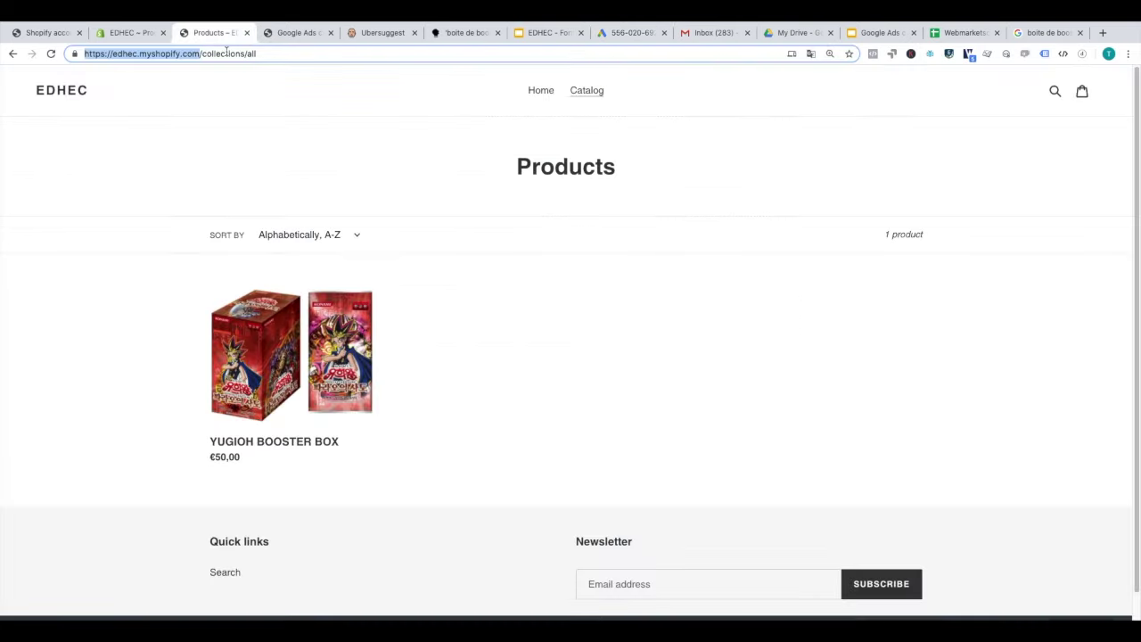
click(203, 53)
key(Return)
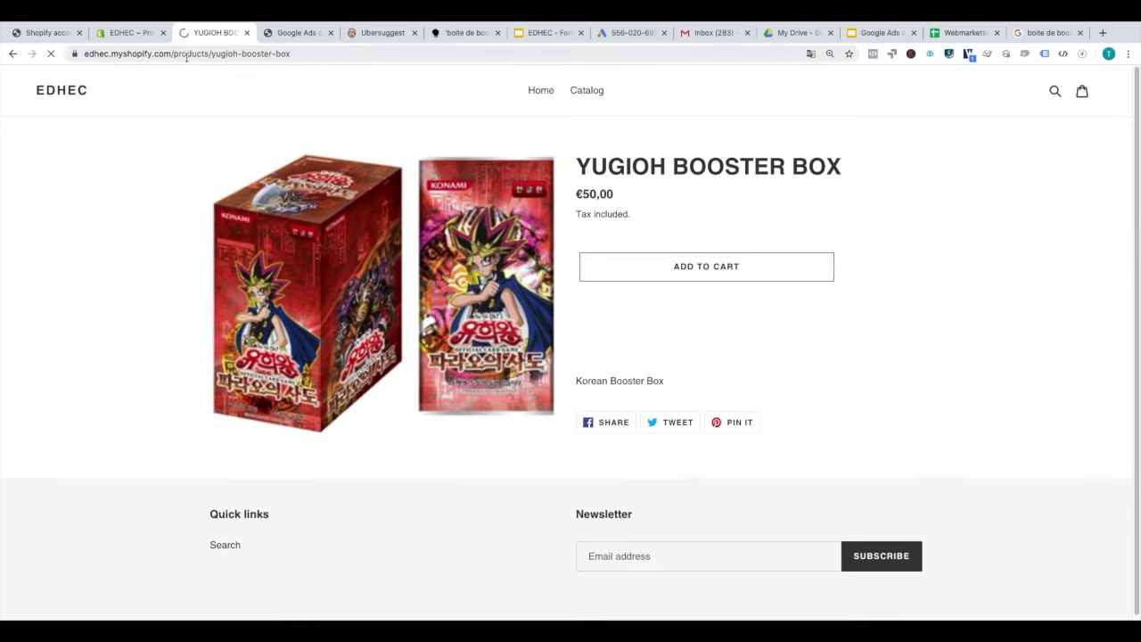
click(186, 55)
key(ctrl+c)
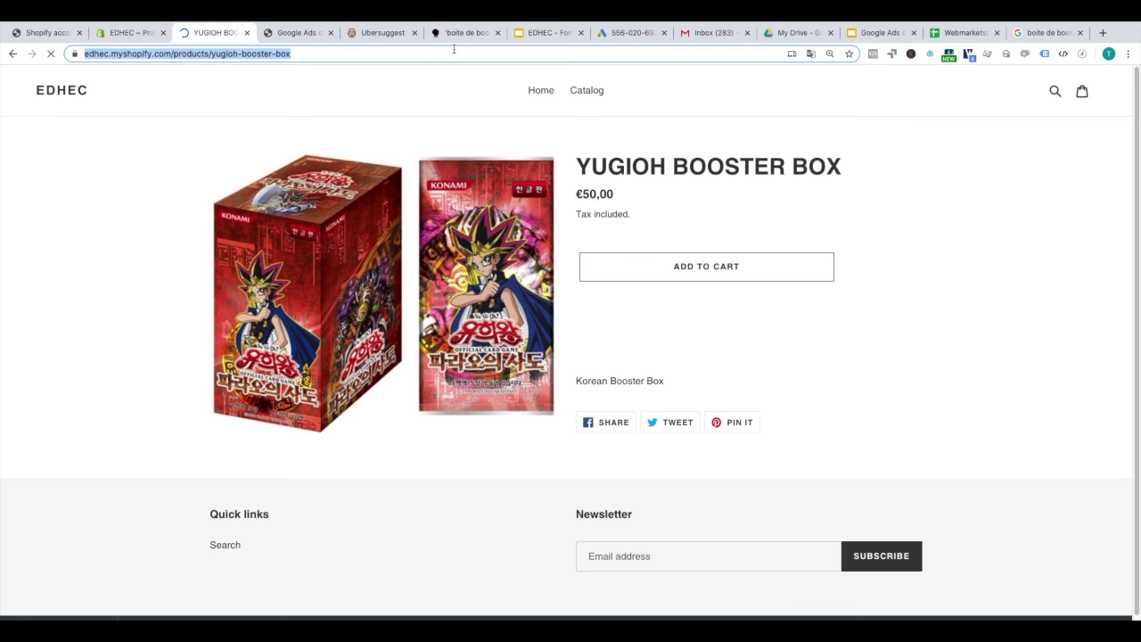
click(615, 35)
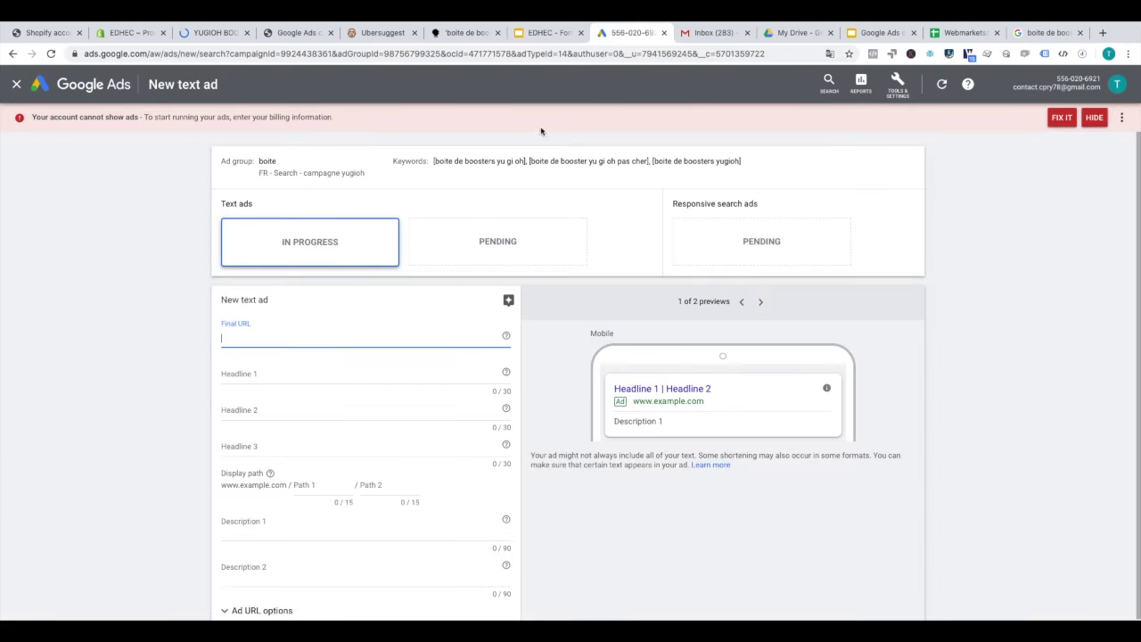
key(ctrl+v)
Enter "boite de boosters yugioh" as plain text in Headline 1.
click(273, 374)
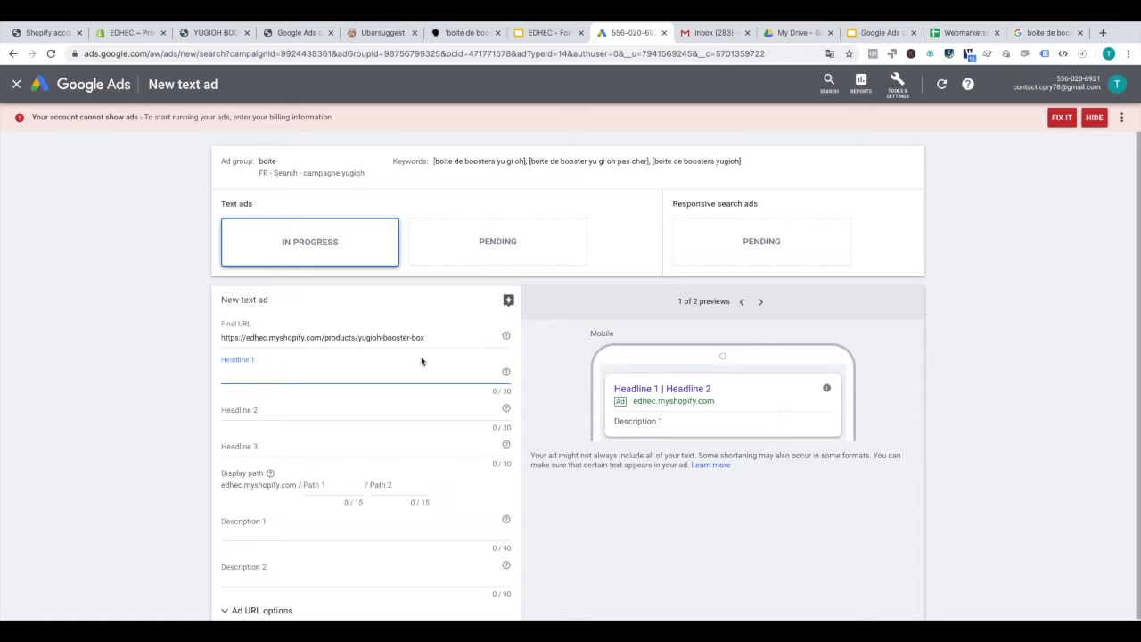
scroll(421, 361, down, 1)
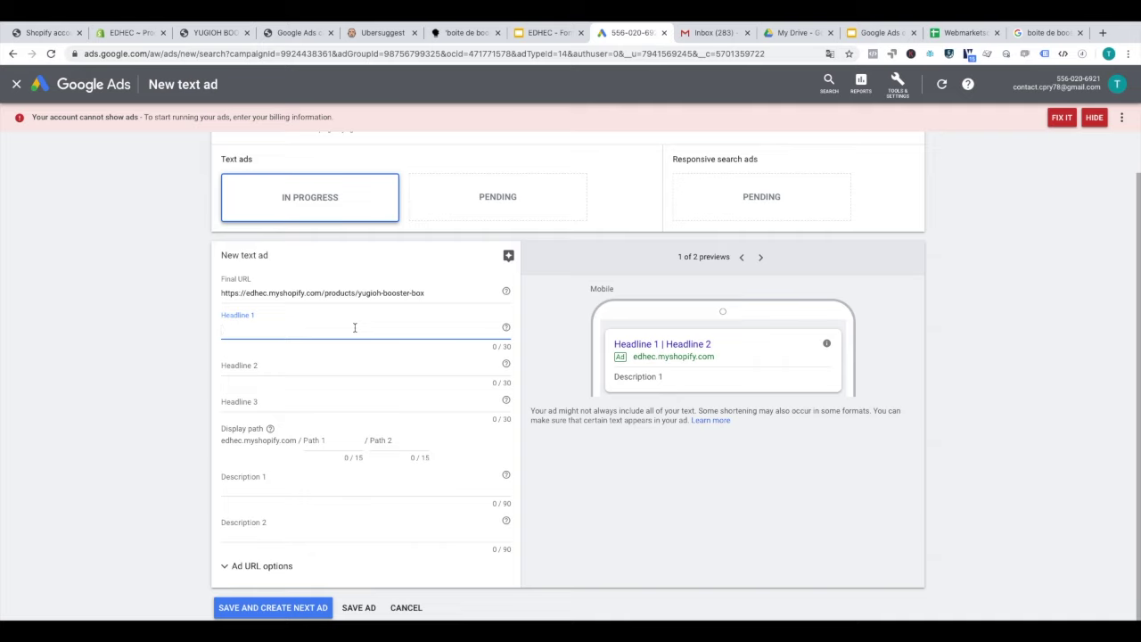
text(boite de boosters yugioh)
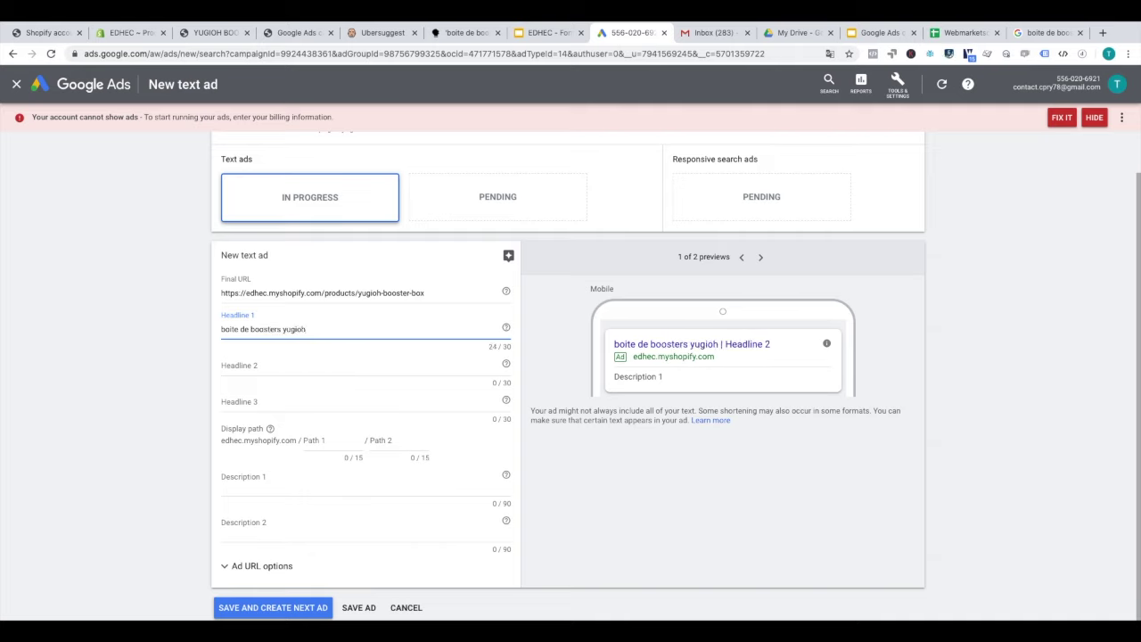
Replace Headline 1 with a sentence-case keyword insertion whose default text is "boite de boosters yugioh".
triple_click(276, 328)
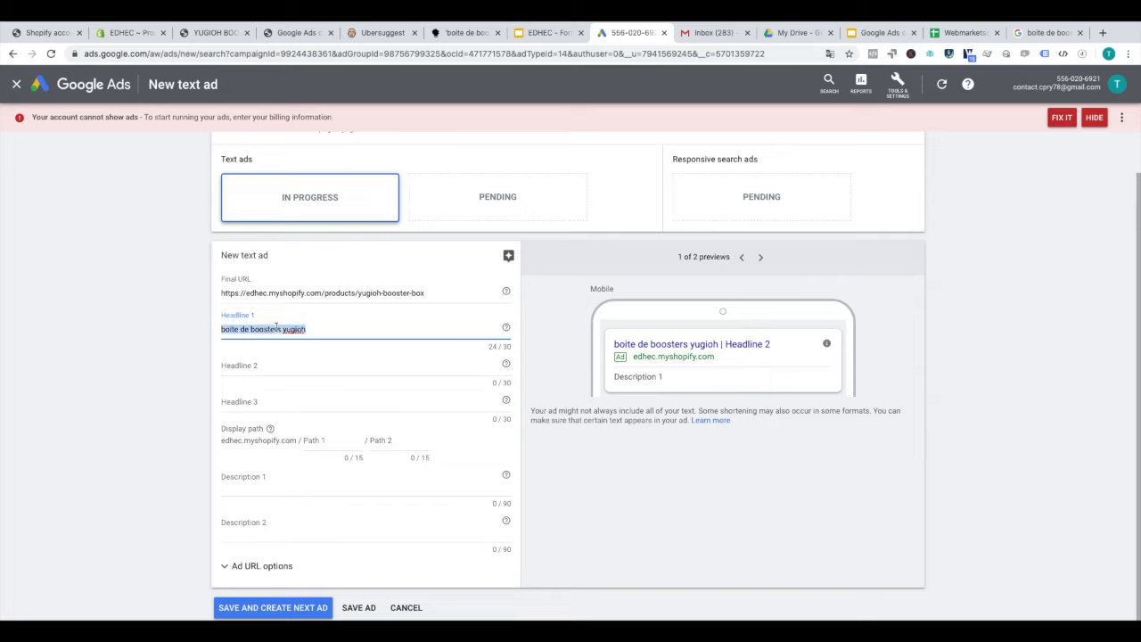
text({)
click(264, 357)
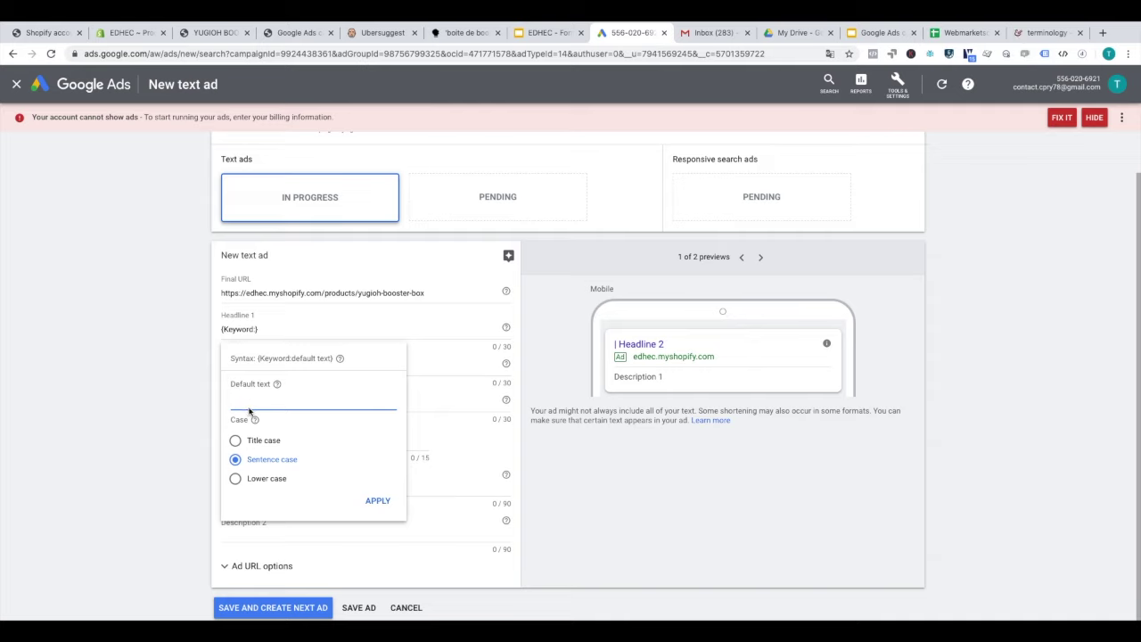
text(oite de boosters yugioh)
click(378, 501)
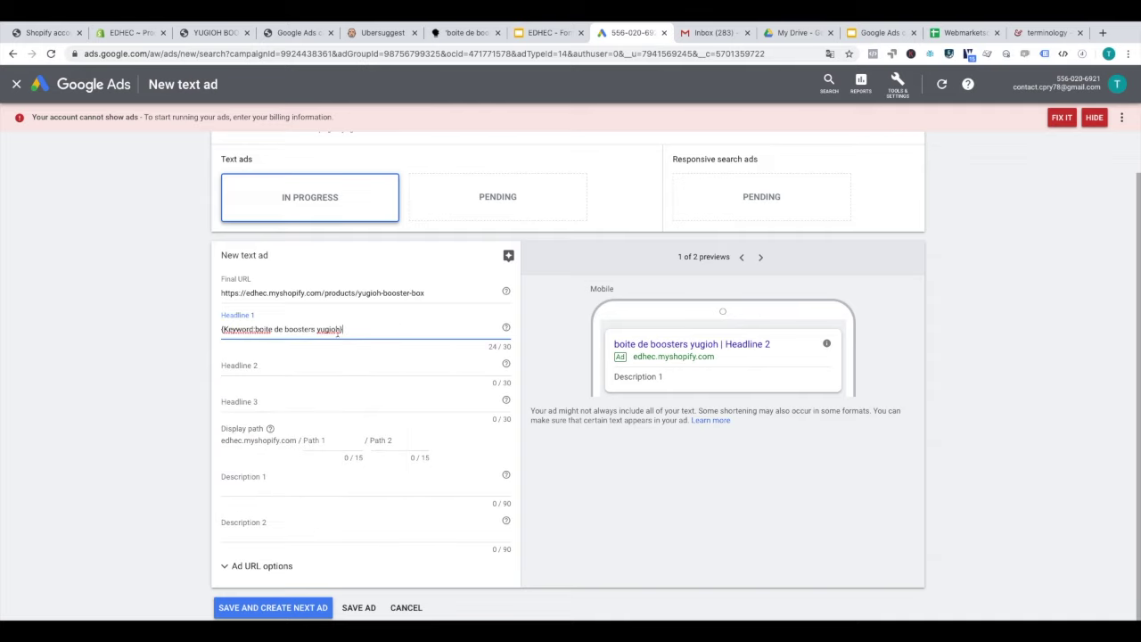
drag(343, 329, 220, 332)
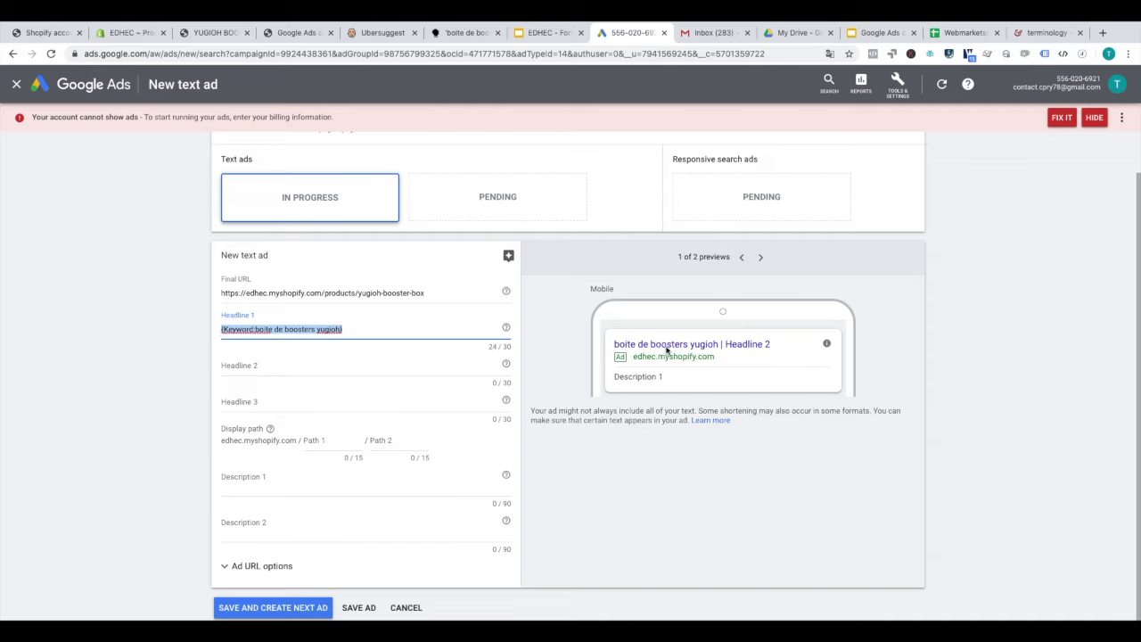
click(347, 326)
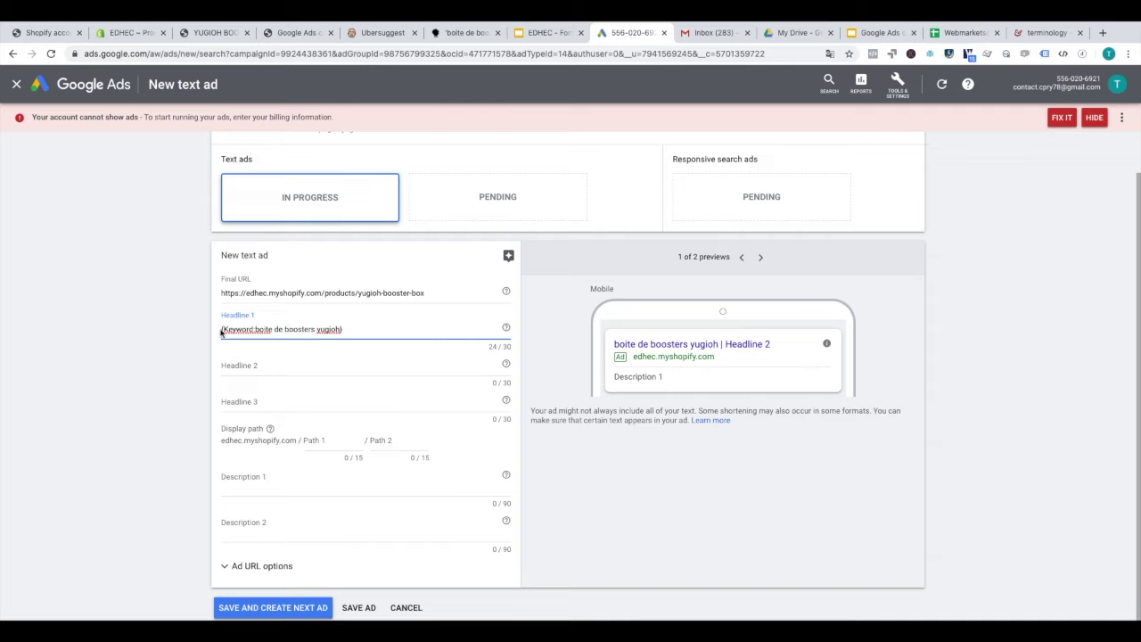
drag(222, 329, 344, 330)
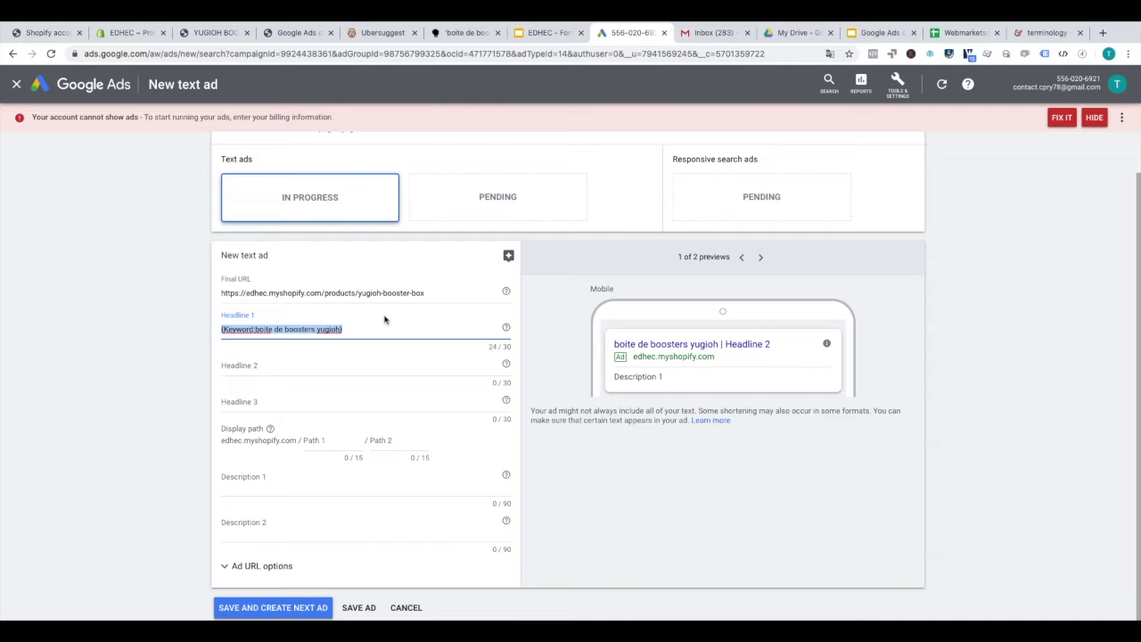
click(353, 328)
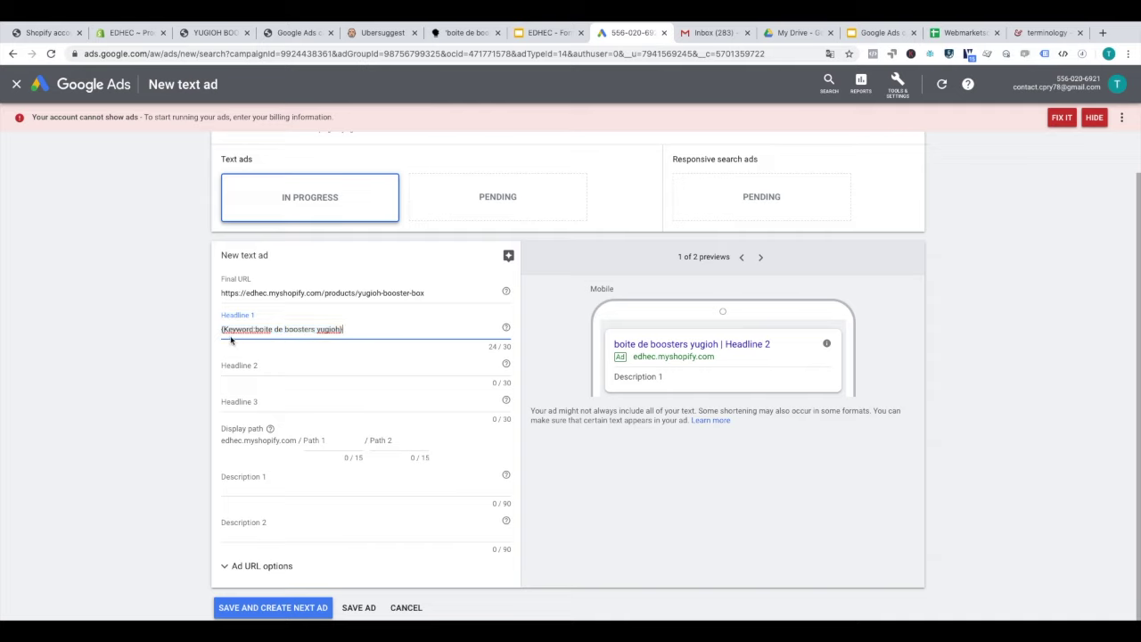
key(ctrl+a)
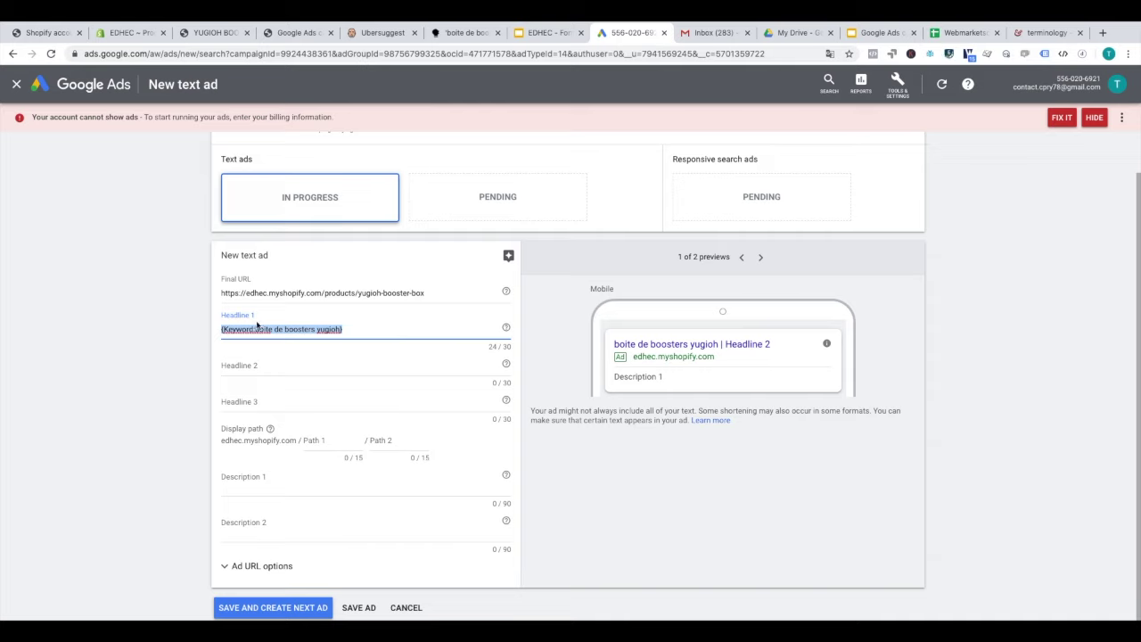
click(297, 365)
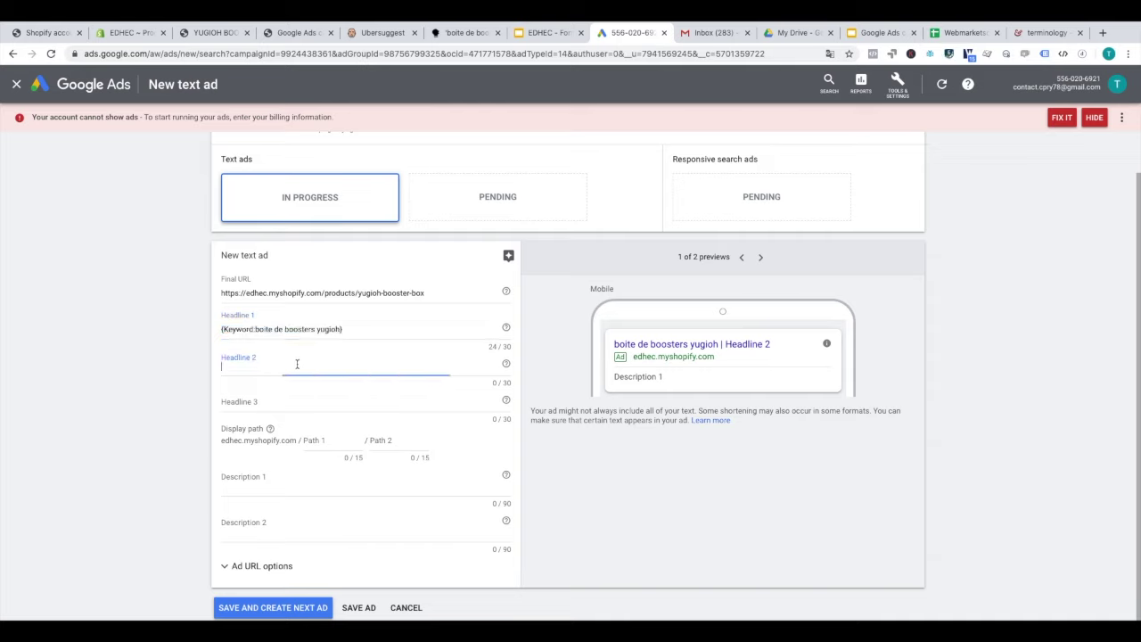
click(242, 398)
click(254, 497)
key(Tab)
Set Headline 2 of the text ad to "le shop yugioh le moins cher".
click(265, 369)
text(les moin)
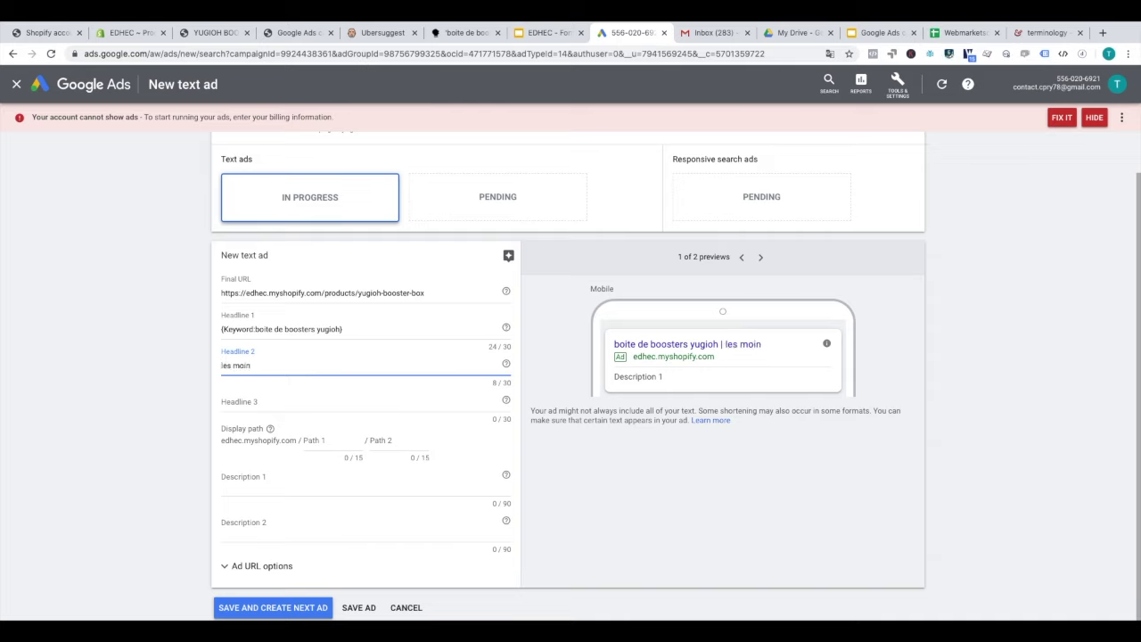
key(BackSpace)
key(BackSpace)
key(BackSpace)
key(BackSpace)
key(BackSpace)
key(BackSpace)
text(e shop yugioh le m)
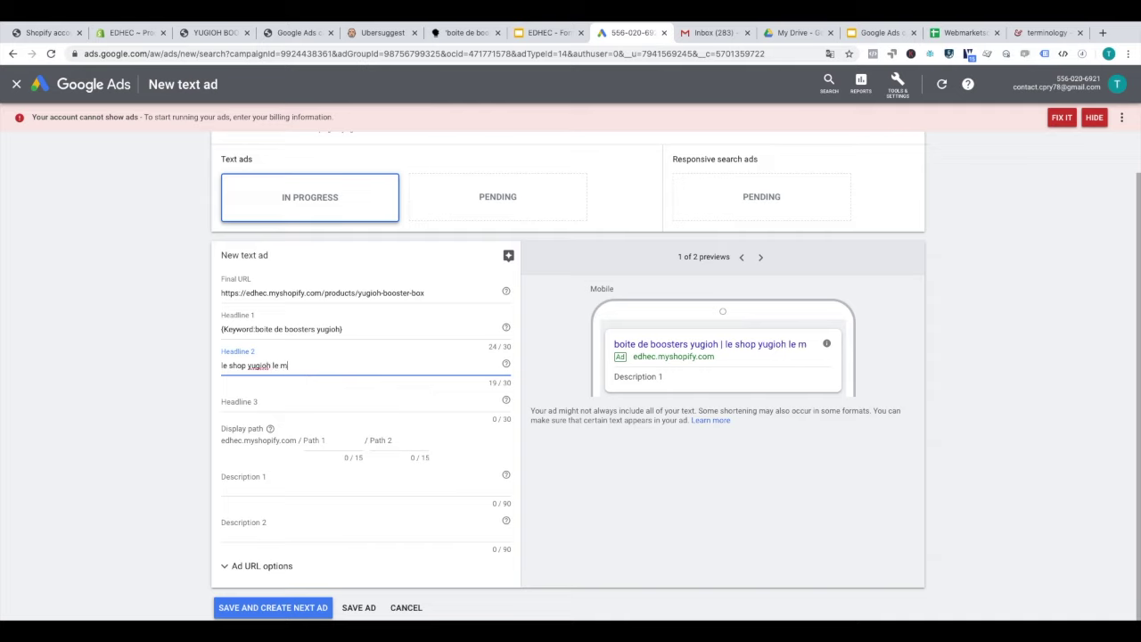
text(oins vv)
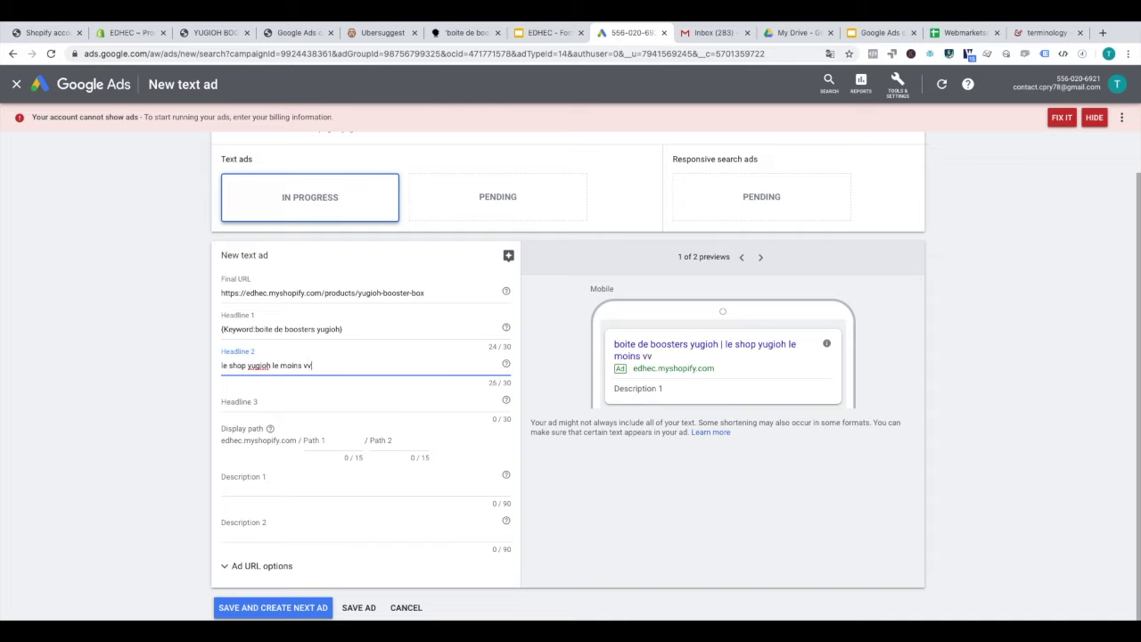
key(BackSpace)
text(cher)
Set Headline 3 to "prix cassés toute l'année" and the display path to boite/yugioh.
click(299, 398)
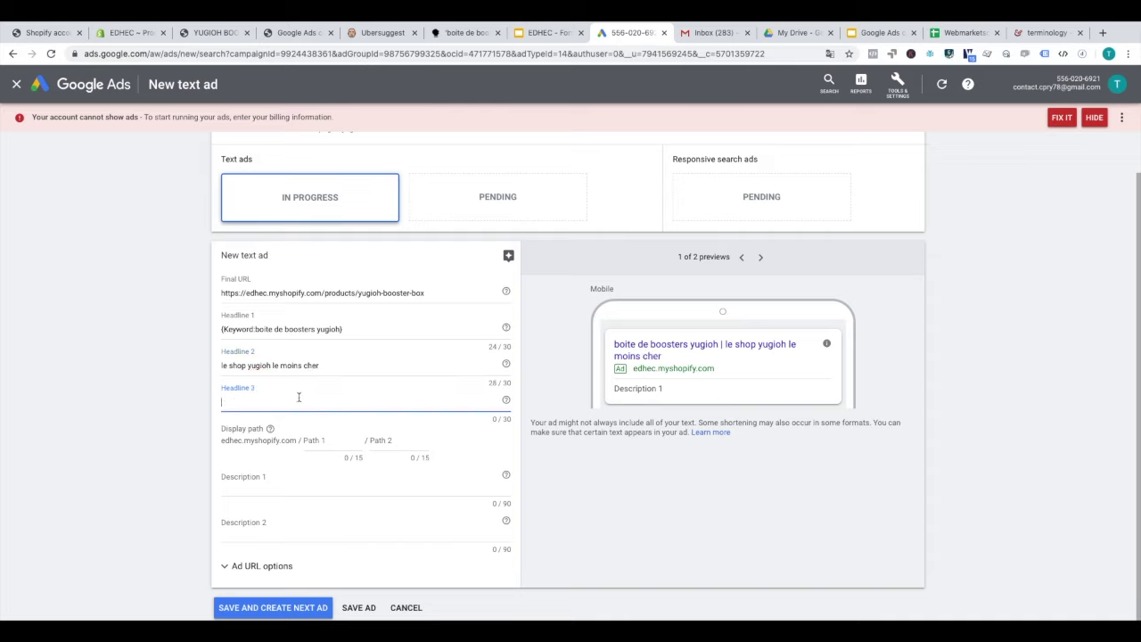
text(prix cassés toute l'a)
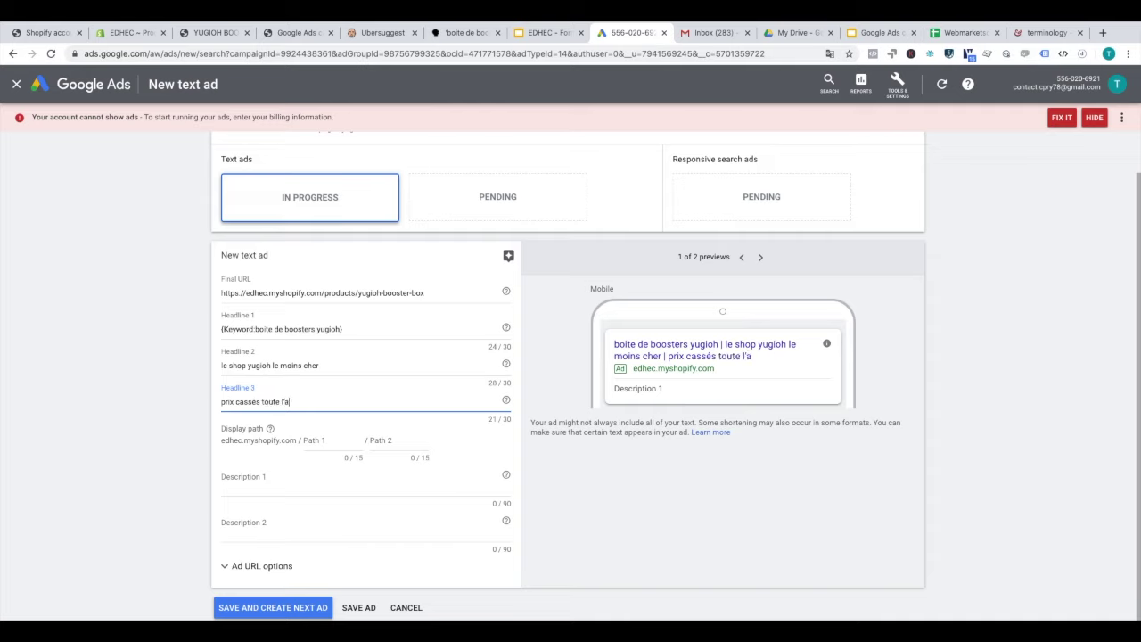
text(nnée)
click(308, 440)
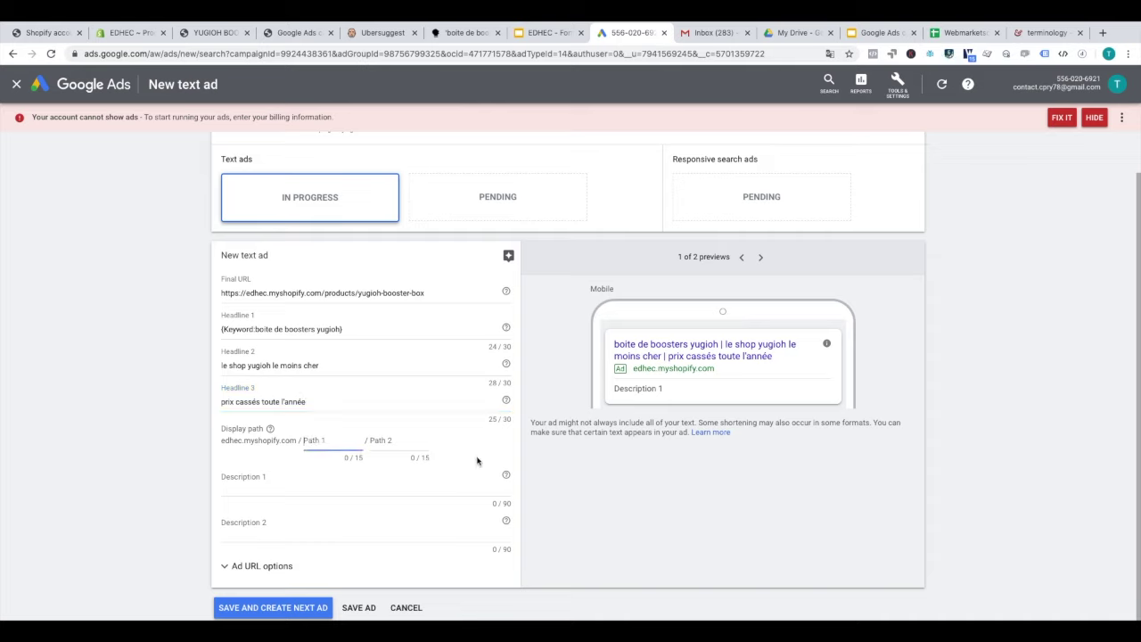
text(boite)
click(403, 441)
text(yugioh)
Set Description 1 to "les meilleurs produits yugioh du web aux meilleurs prix".
click(285, 477)
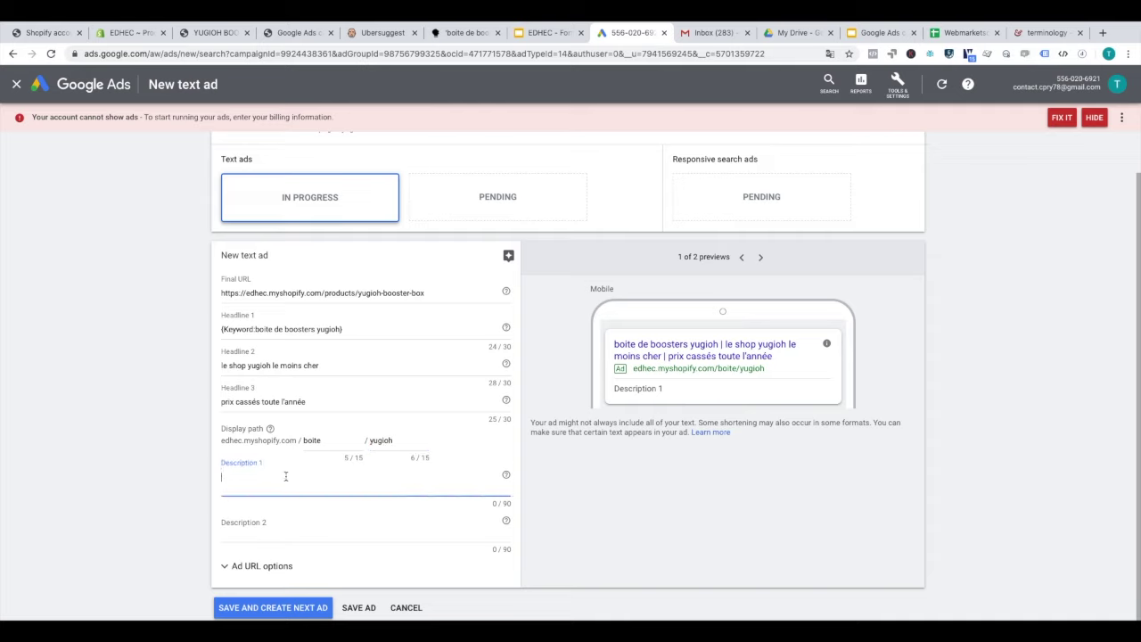
text(les meilleurs produits yugioh du)
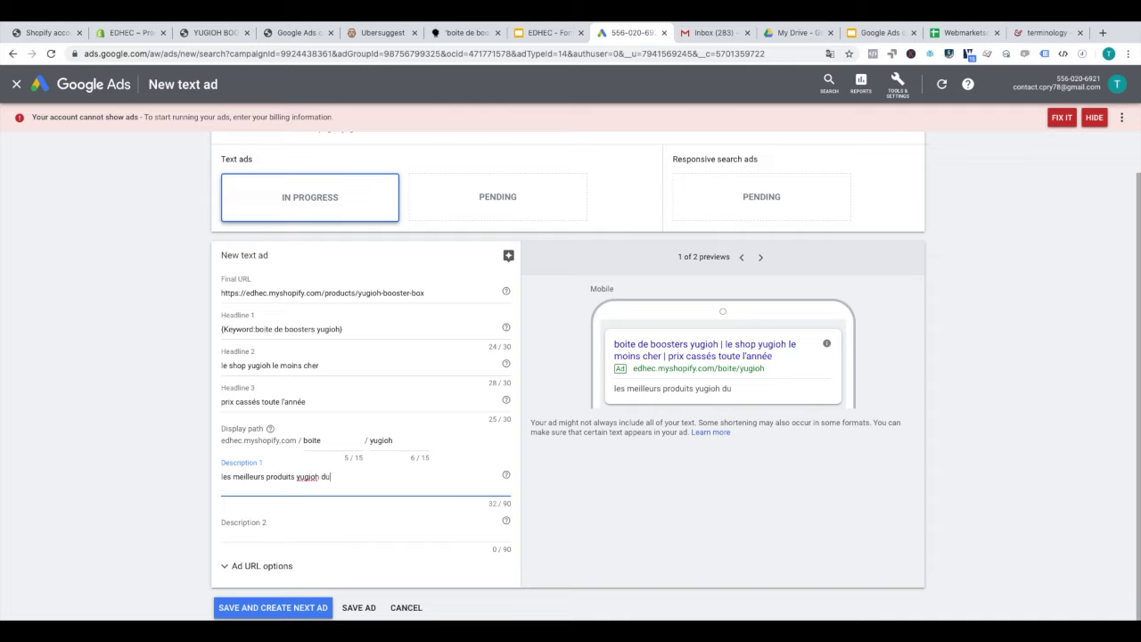
text( web aux meilleurs prix)
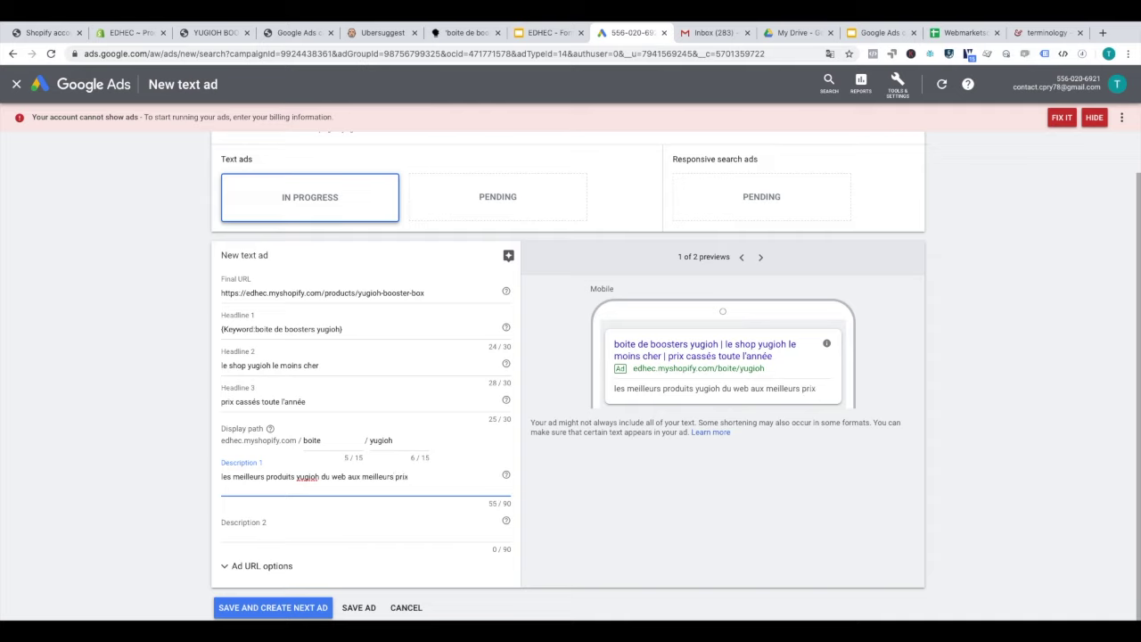
Set Description 2 of the text ad to "livraison offerte dès 20$" and save the ad.
click(325, 525)
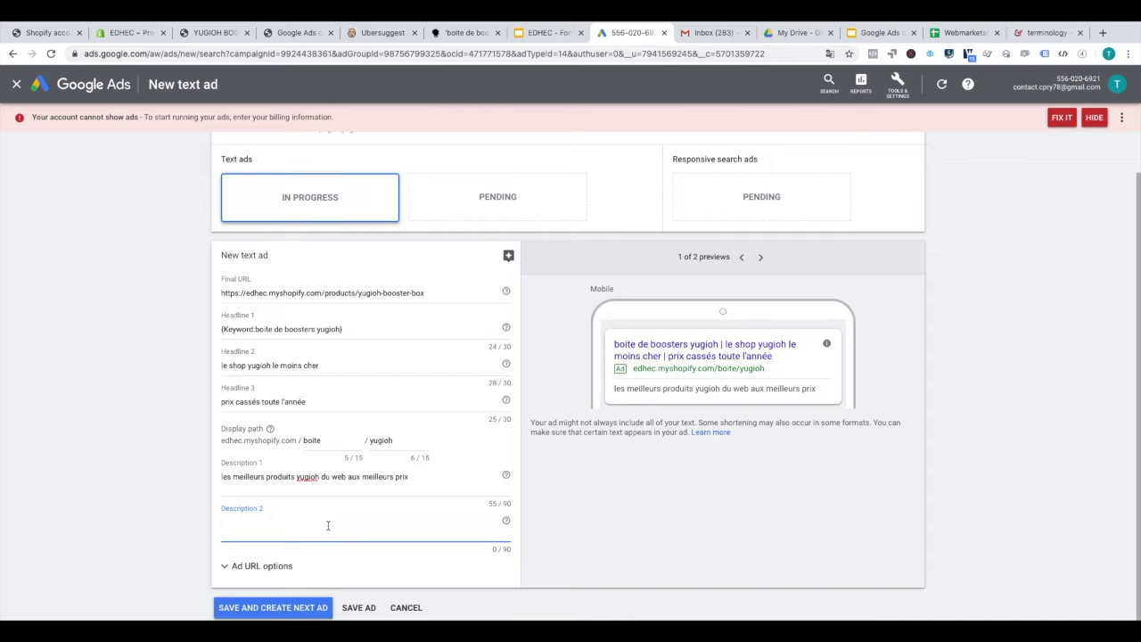
text(ibra)
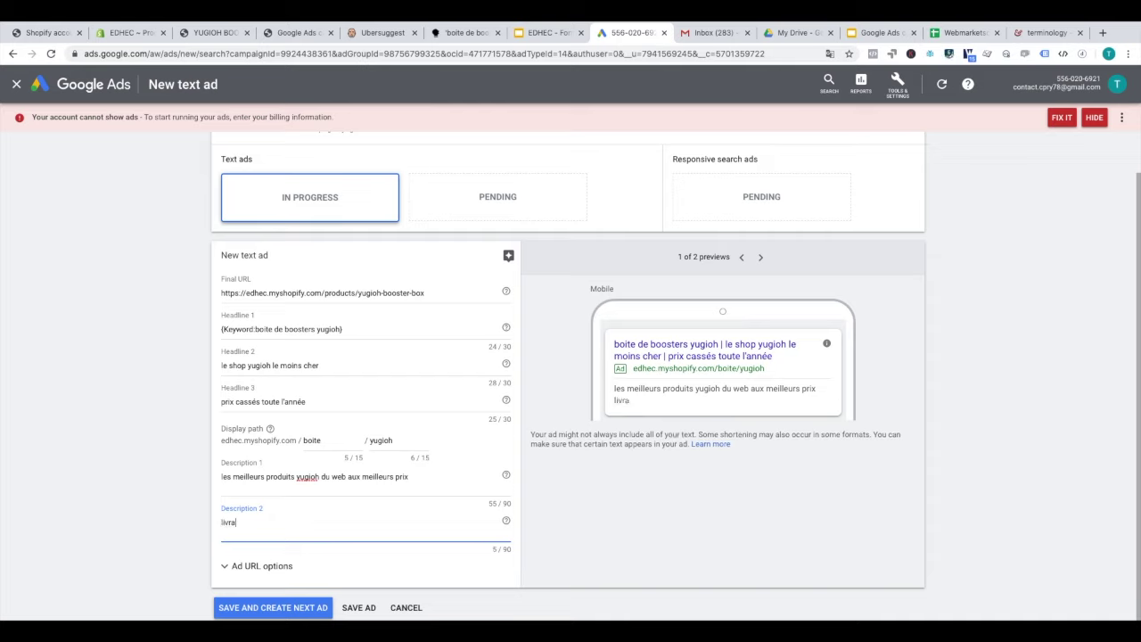
text(ison offerte dès 20)
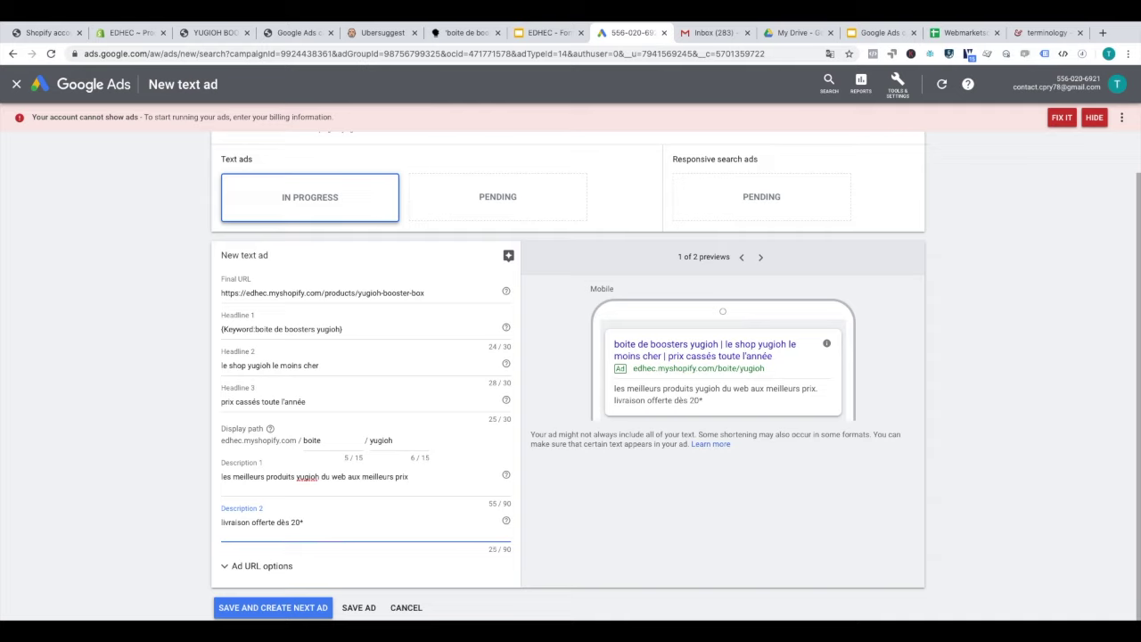
text($)
key(BackSpace)
text(*)
key(BackSpace)
text($)
click(360, 607)
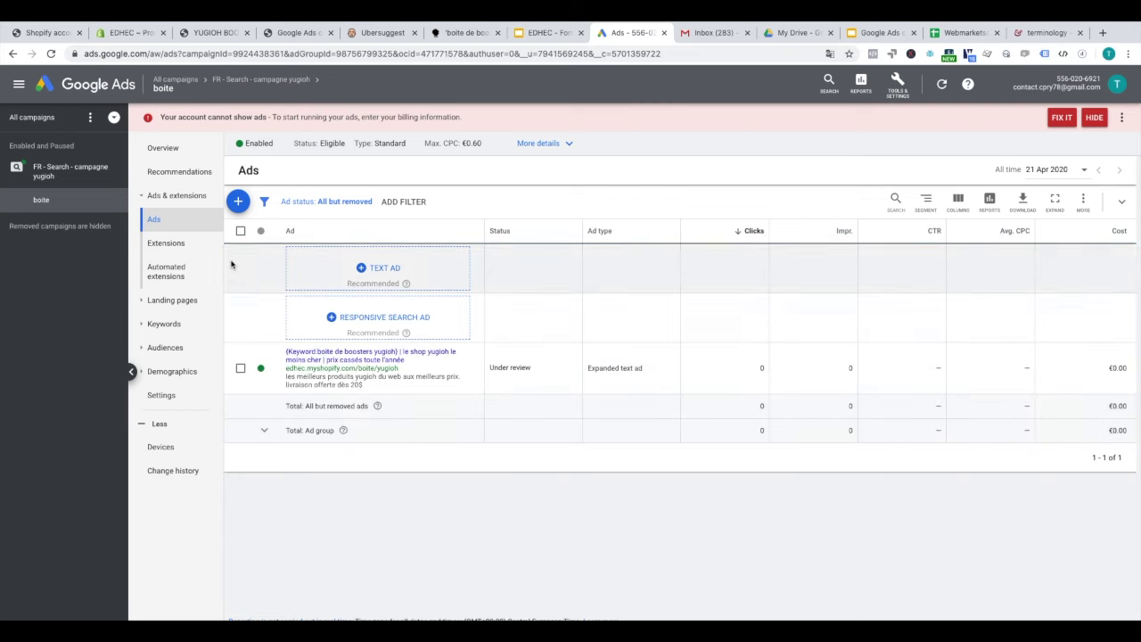
Look at the ad extensions page of the boite ad group, and return to the list of all campaigns.
click(166, 244)
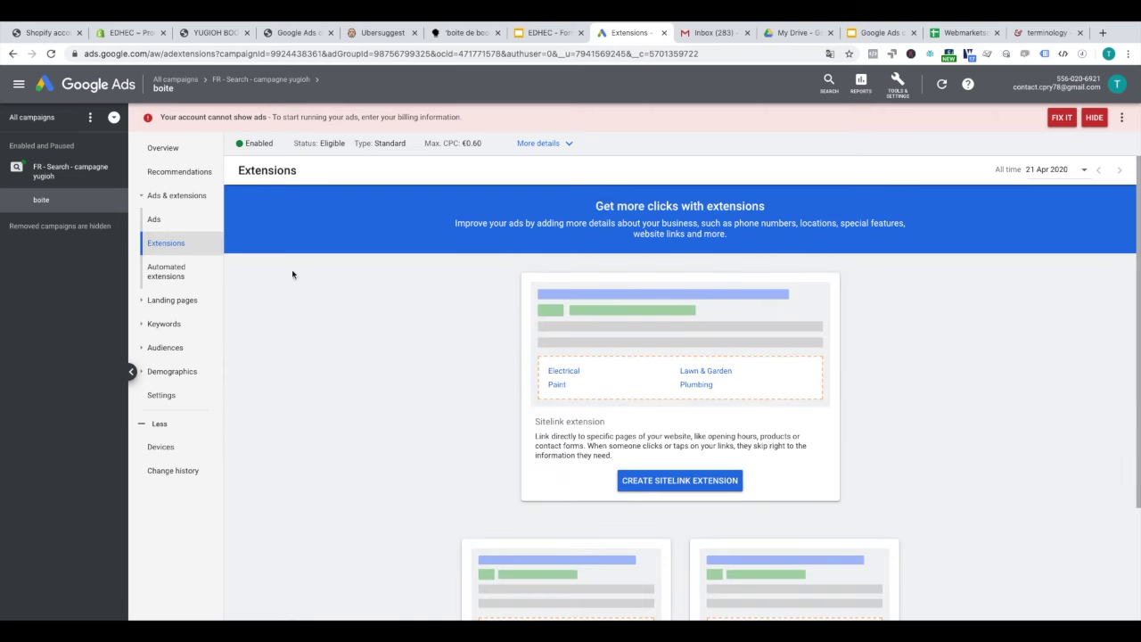
mouse_move(191, 82)
click(174, 80)
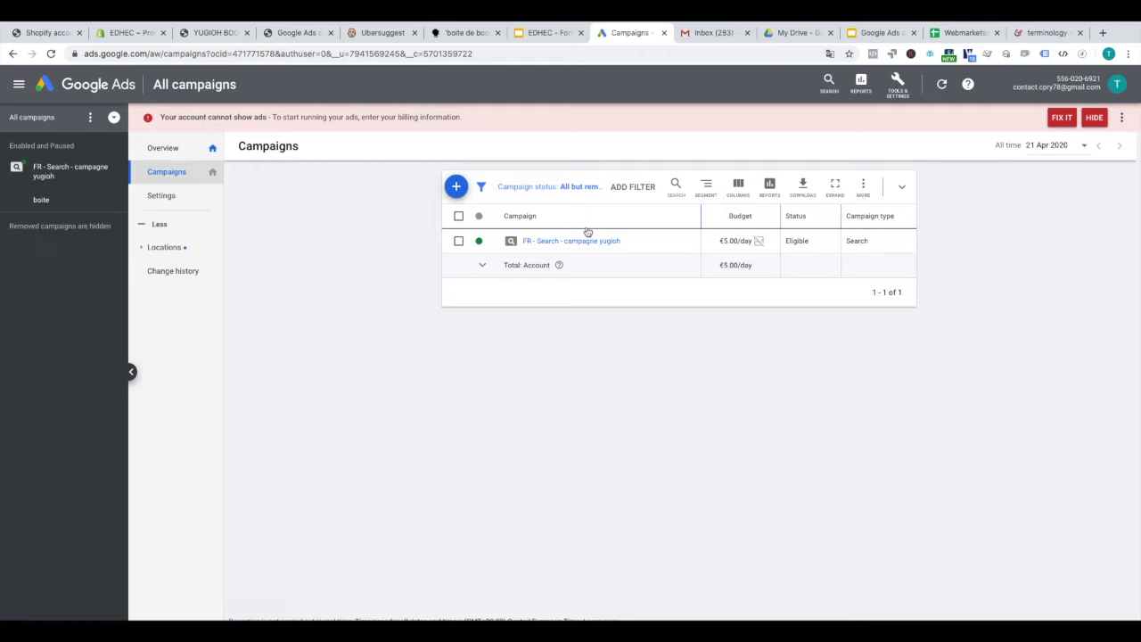
Start a new website conversion action in the Conversions tool and choose Purchase as its category.
click(897, 85)
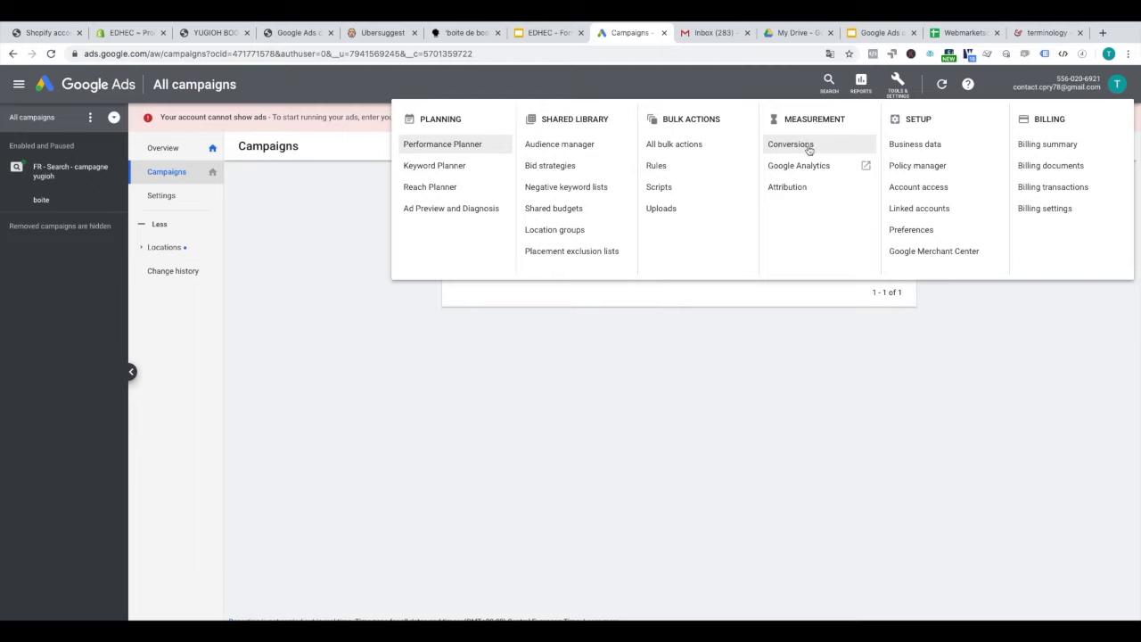
click(800, 148)
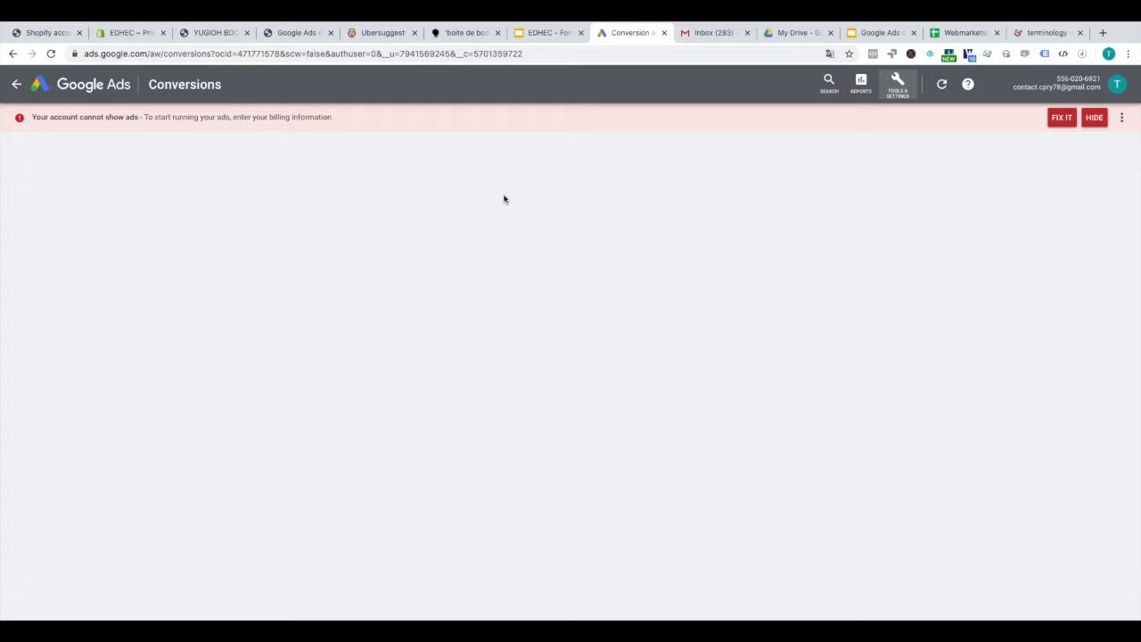
click(563, 256)
mouse_move(334, 274)
click(357, 265)
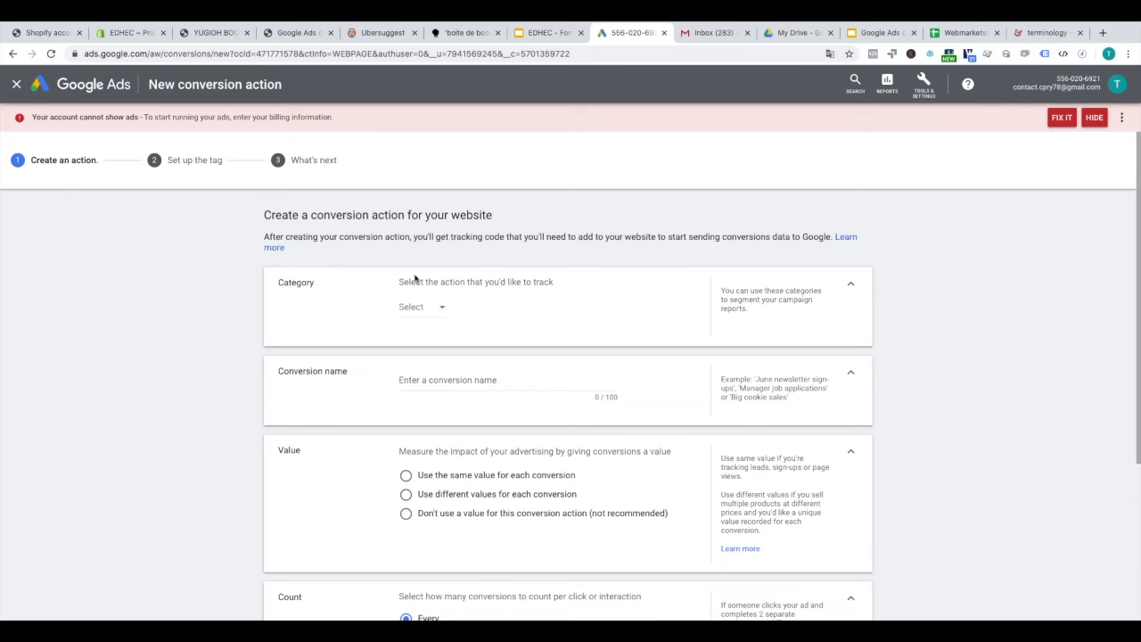
click(417, 305)
click(419, 337)
Use the same value of 50 euros for each conversion and create the conversion action.
scroll(438, 393, down, 4)
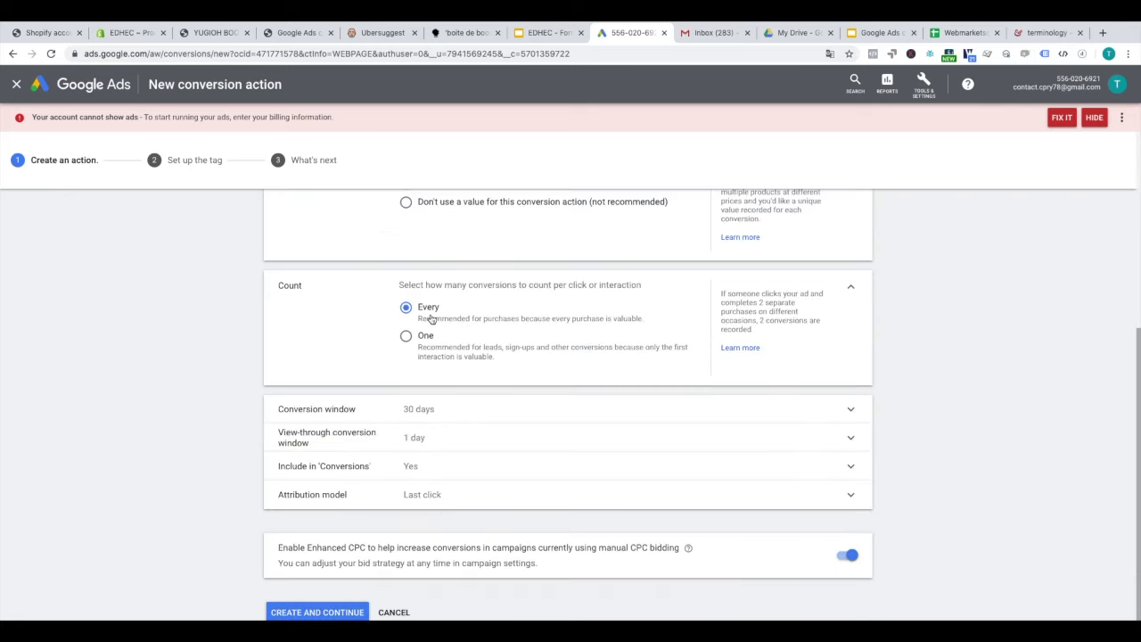
scroll(433, 320, up, 1)
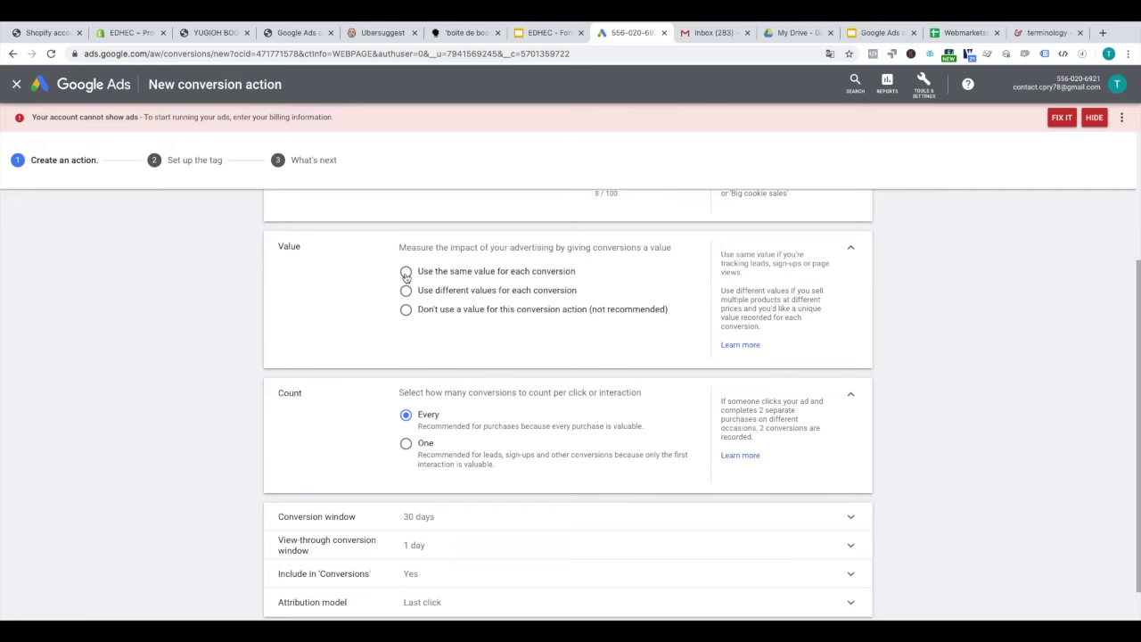
click(406, 271)
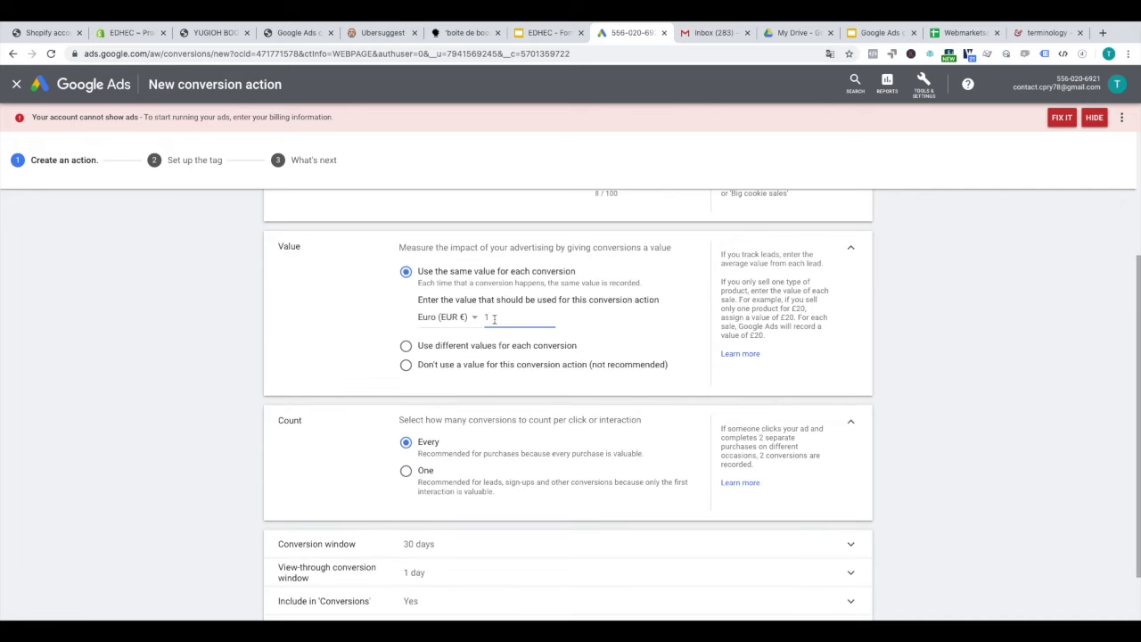
key(BackSpace)
text(50)
scroll(425, 432, down, 2)
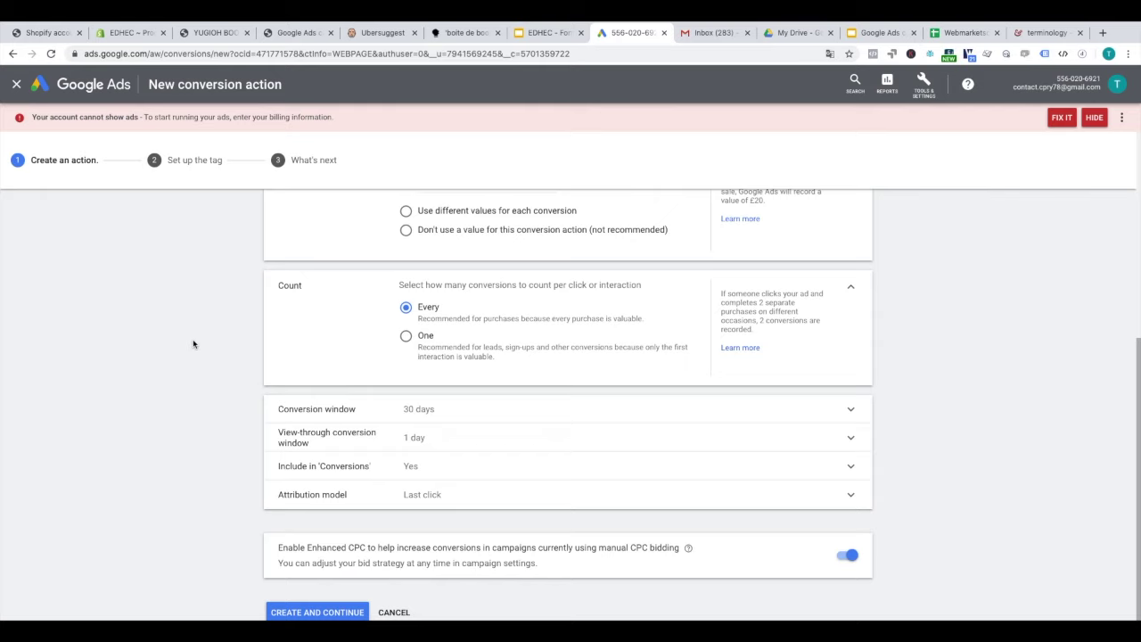
click(313, 611)
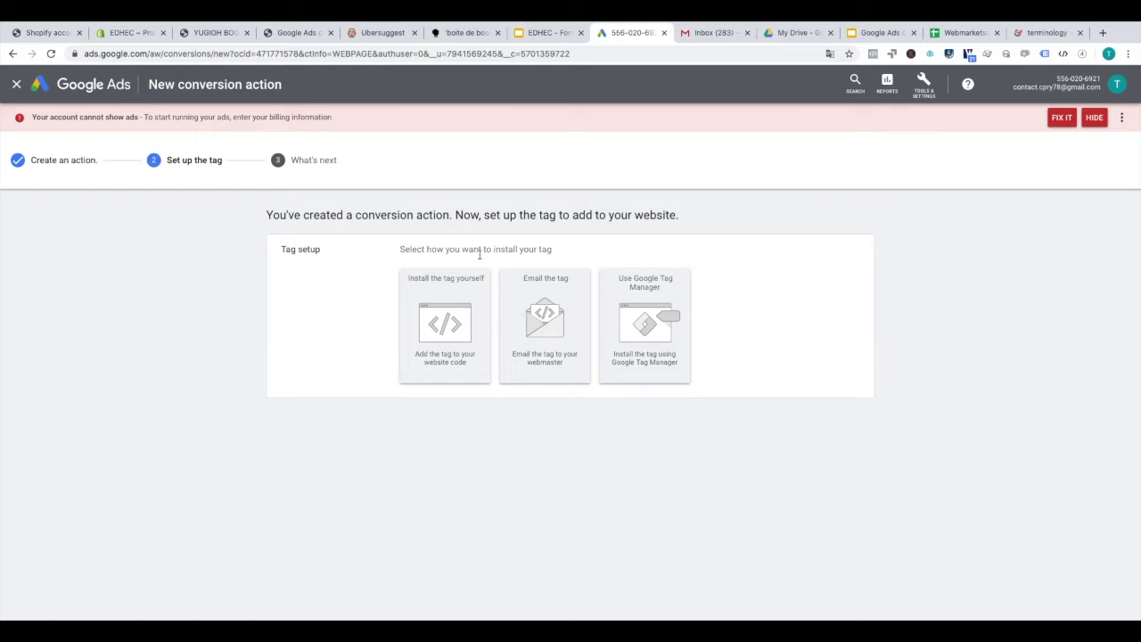
Choose Google Tag Manager for the tag setup, check the conversion ID and label, and finish the conversion action.
click(658, 299)
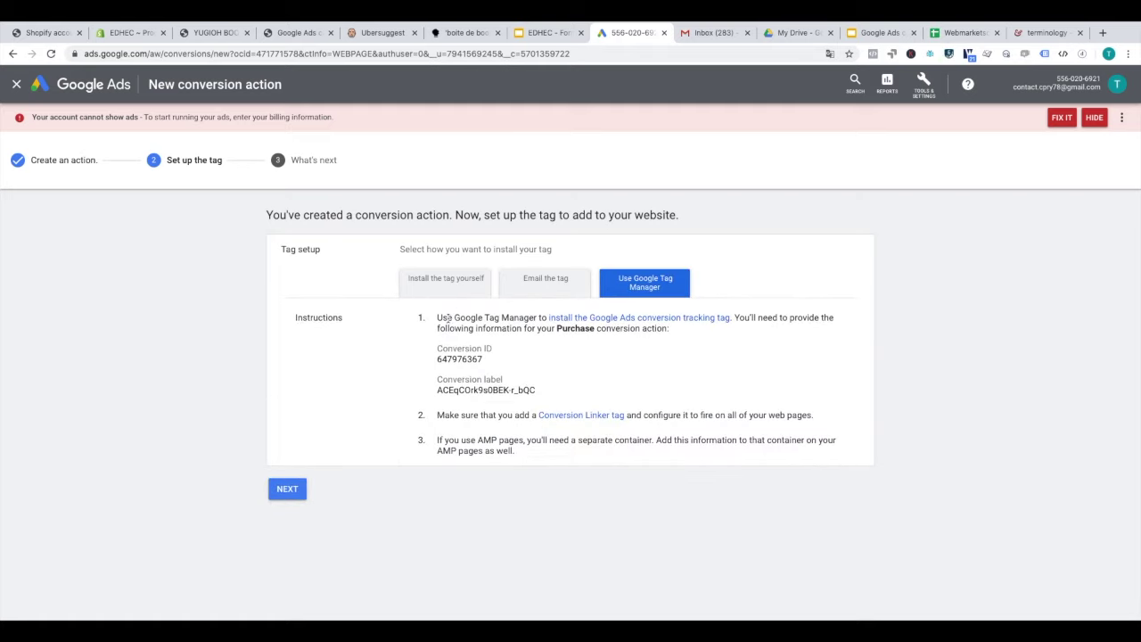
drag(437, 359, 497, 360)
drag(437, 390, 560, 415)
click(369, 395)
click(298, 489)
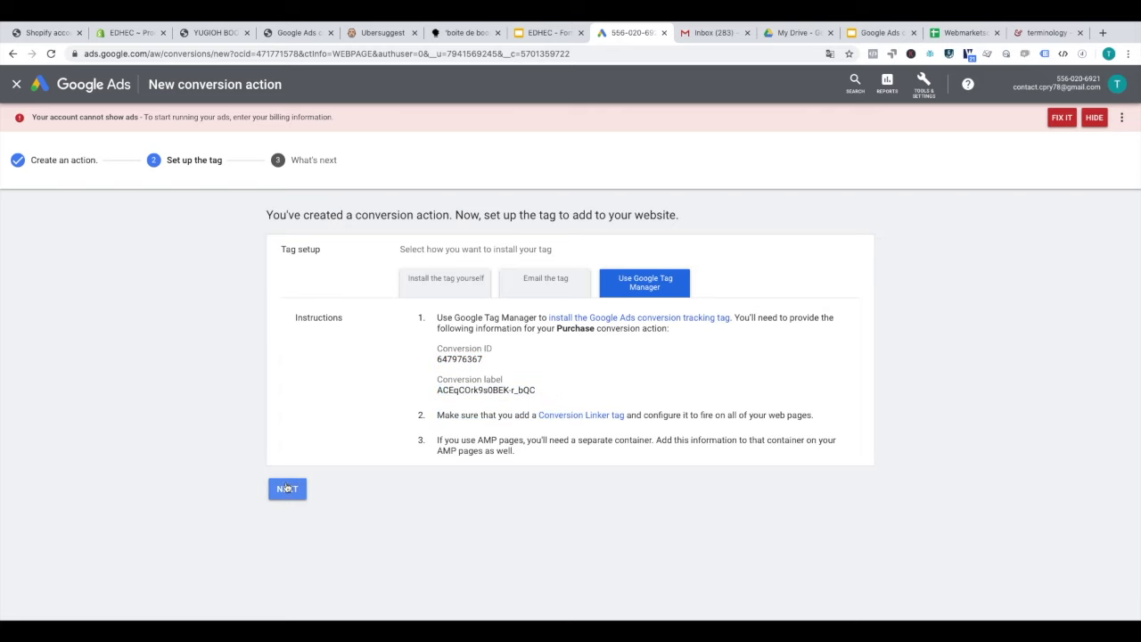
click(290, 381)
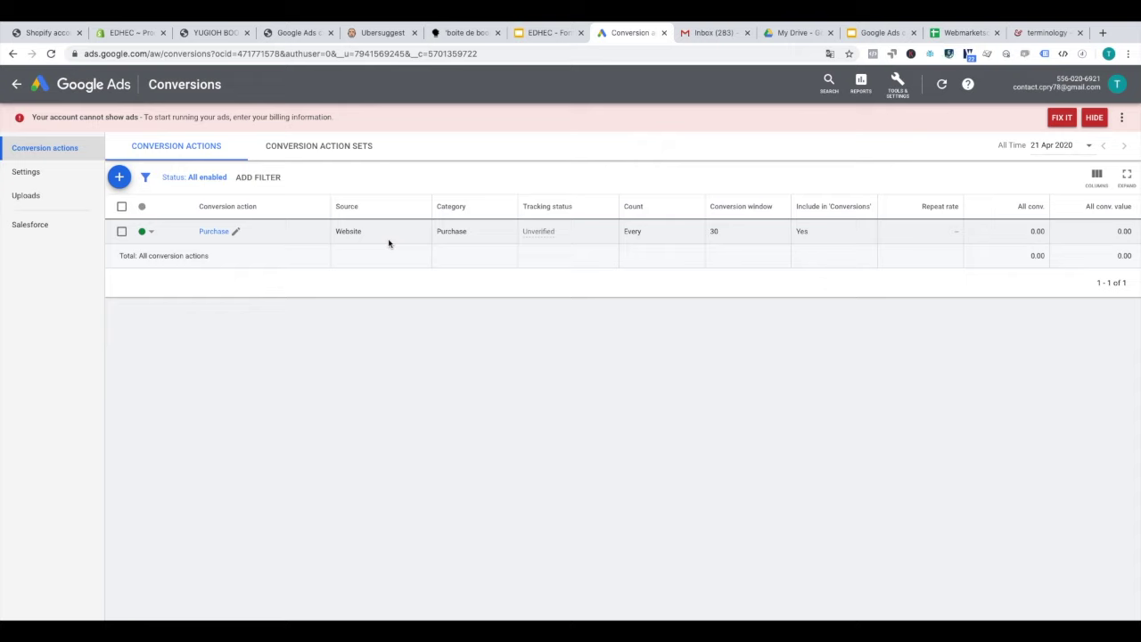
Return to the campaign list and pause the campaign "FR - Search - campagne yugioh".
click(17, 86)
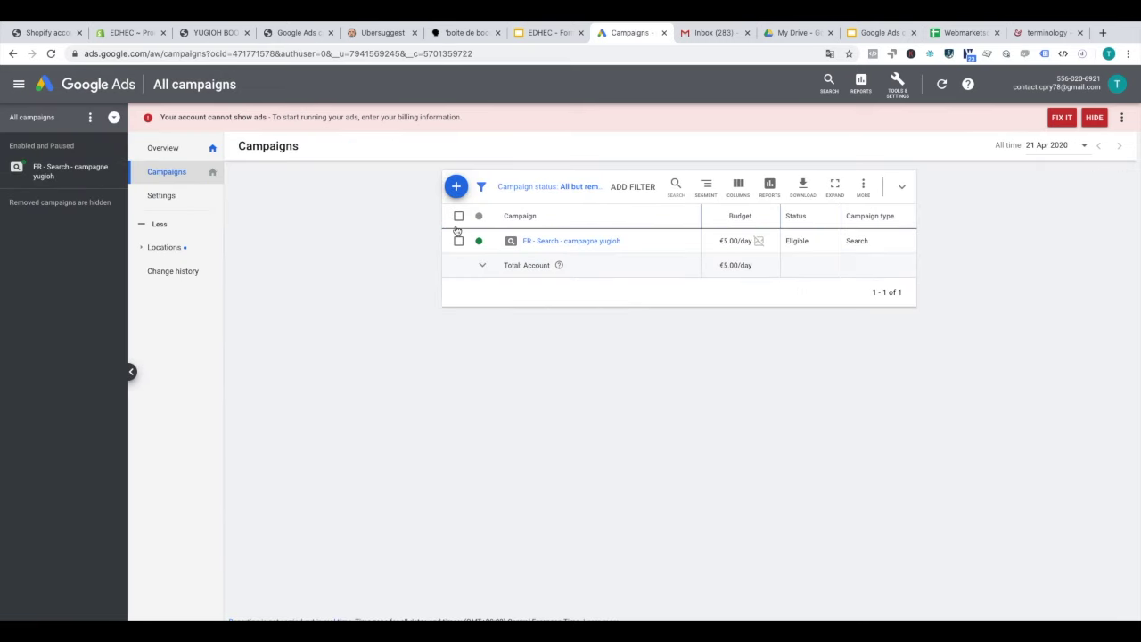
click(482, 242)
click(499, 266)
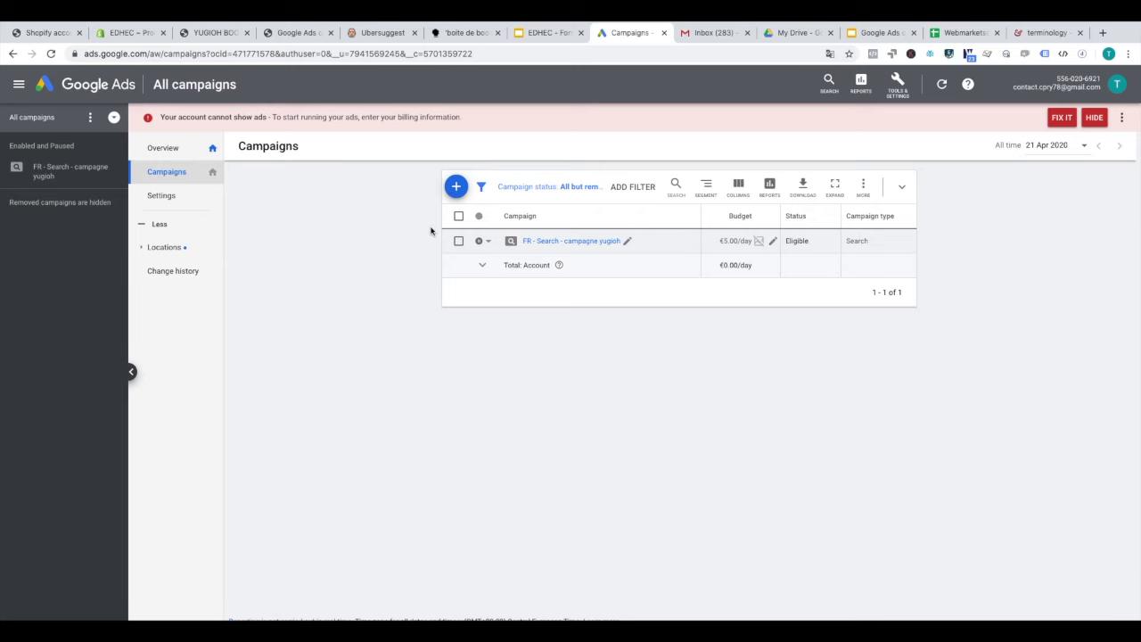
Switch to the Google Ads campaign checklist PDF and review its steps from the keyword plan to the budget advice.
click(297, 32)
scroll(371, 277, down, 10)
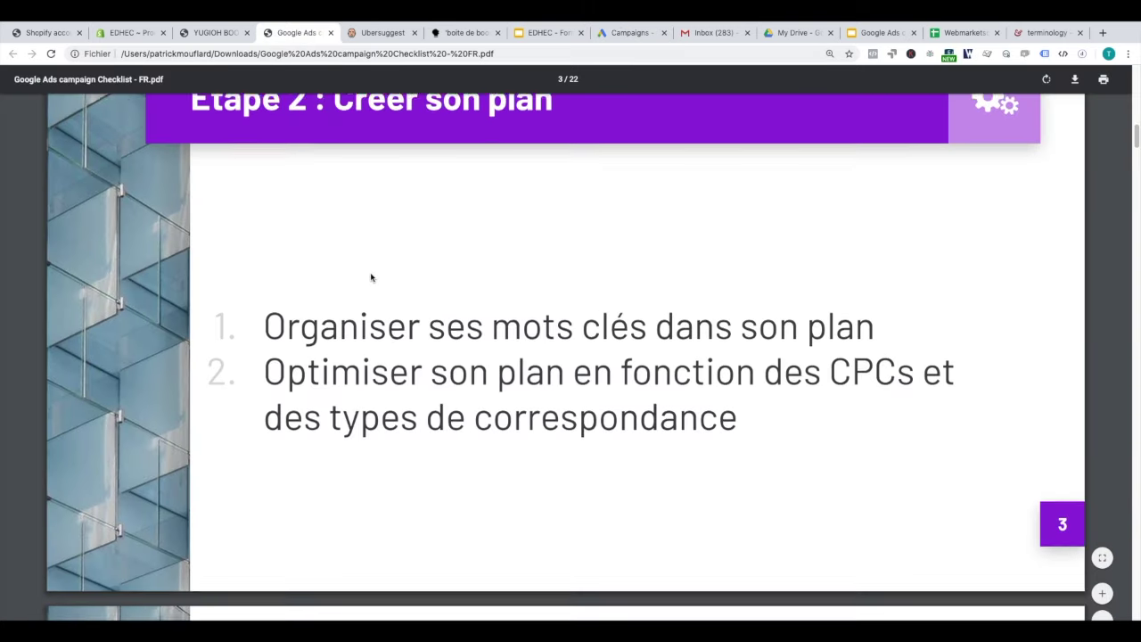
scroll(370, 277, down, 10)
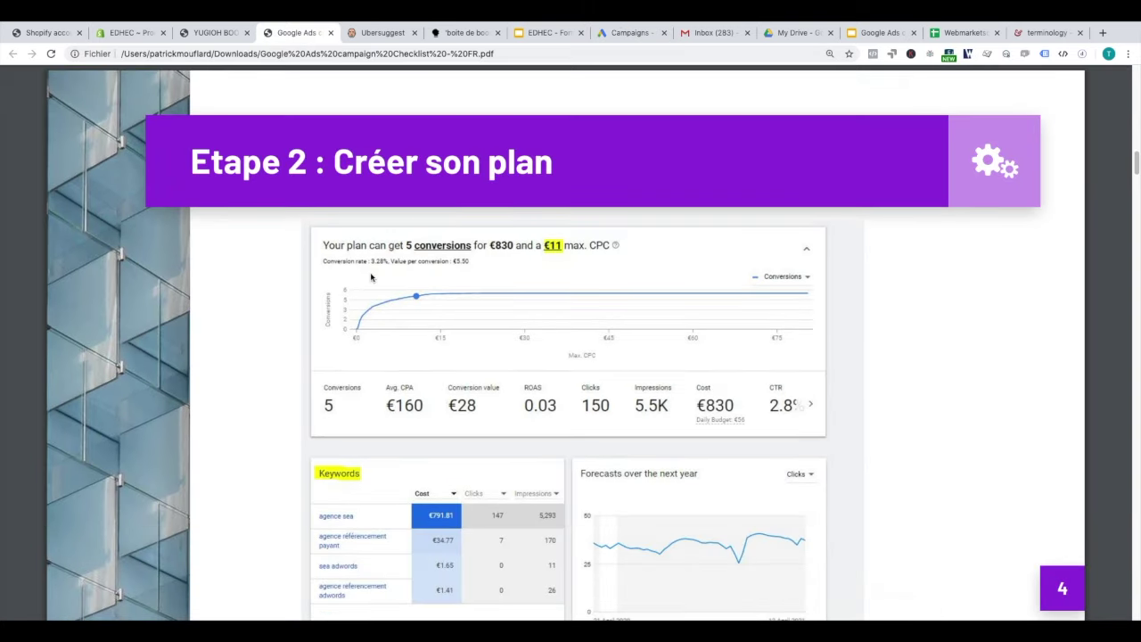
scroll(370, 277, down, 5)
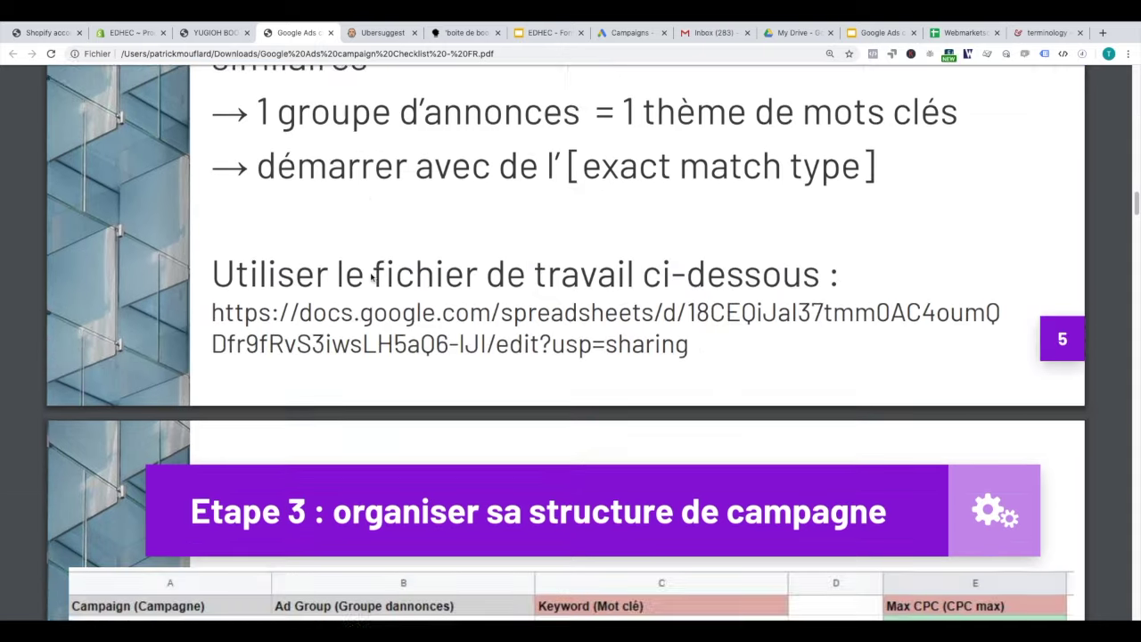
scroll(371, 277, down, 1)
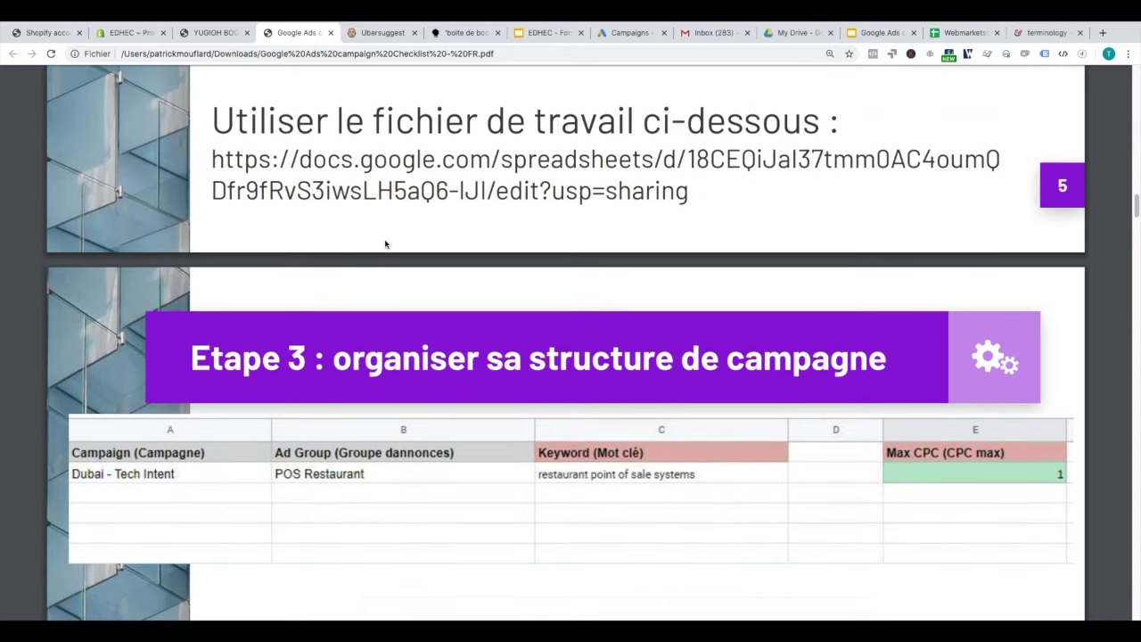
scroll(386, 243, down, 15)
scroll(385, 243, up, 13)
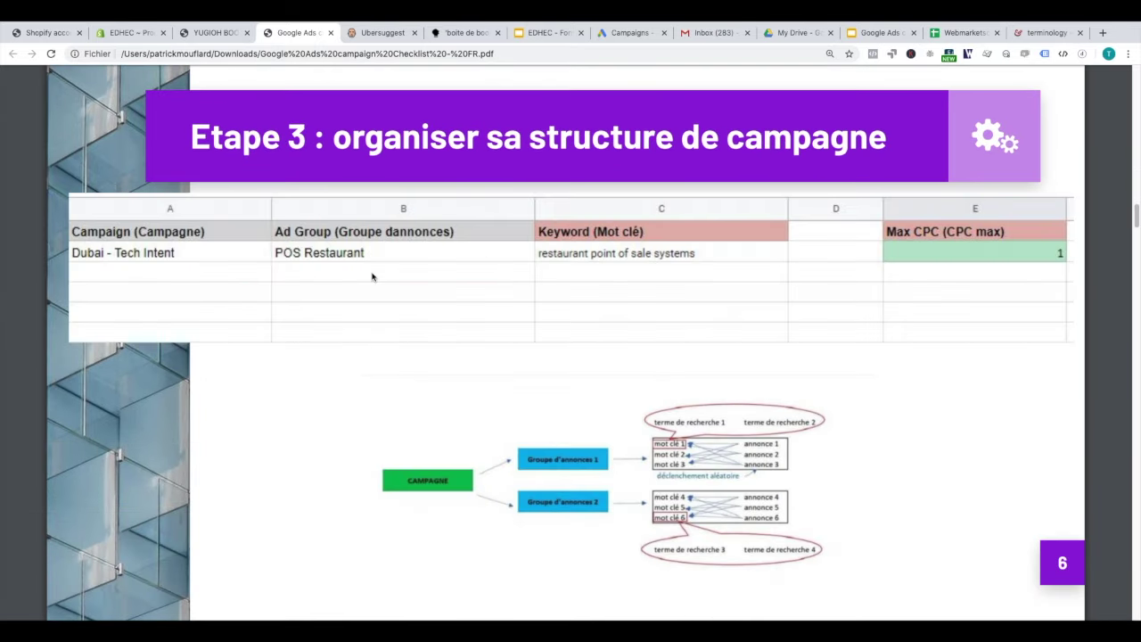
scroll(371, 276, down, 15)
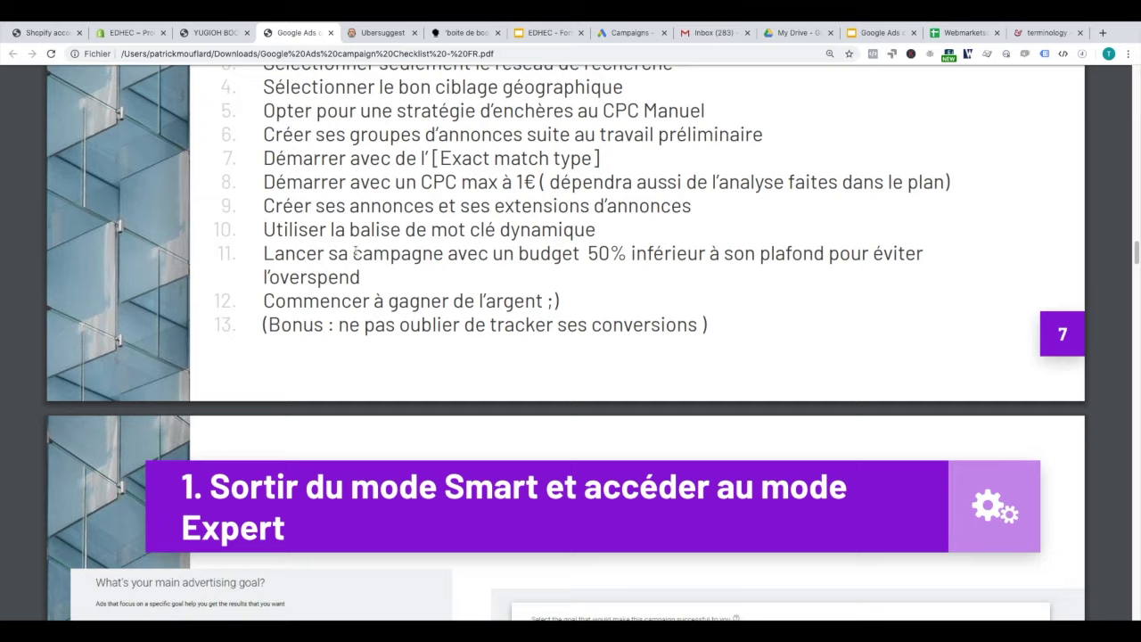
scroll(355, 253, up, 6)
scroll(371, 328, down, 15)
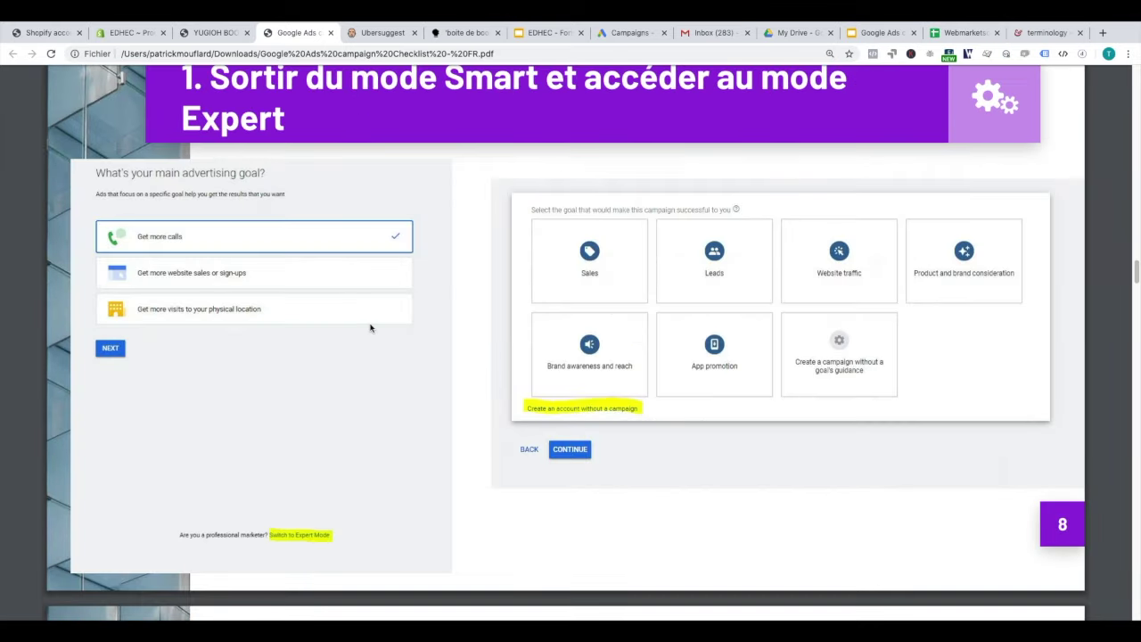
scroll(371, 328, down, 20)
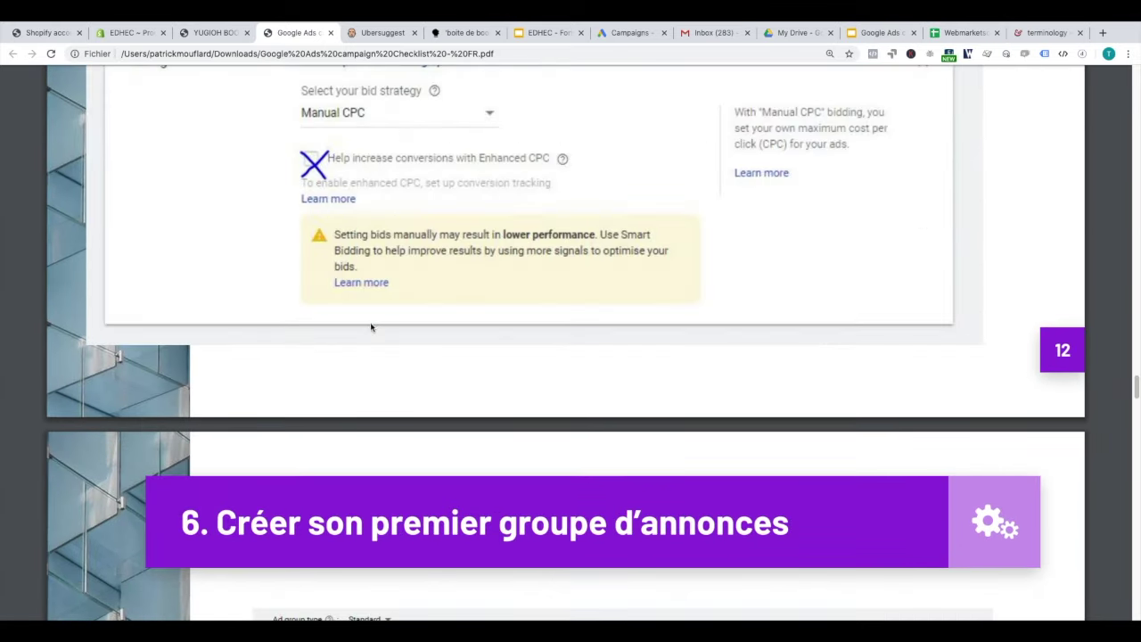
scroll(371, 328, down, 20)
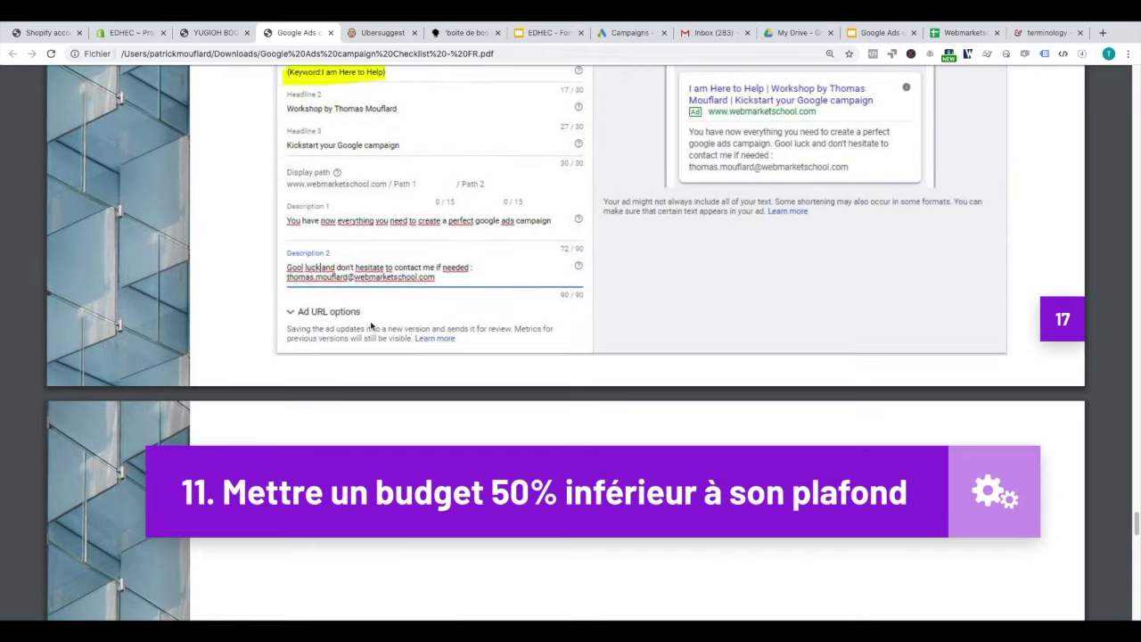
scroll(371, 328, down, 9)
scroll(366, 312, up, 20)
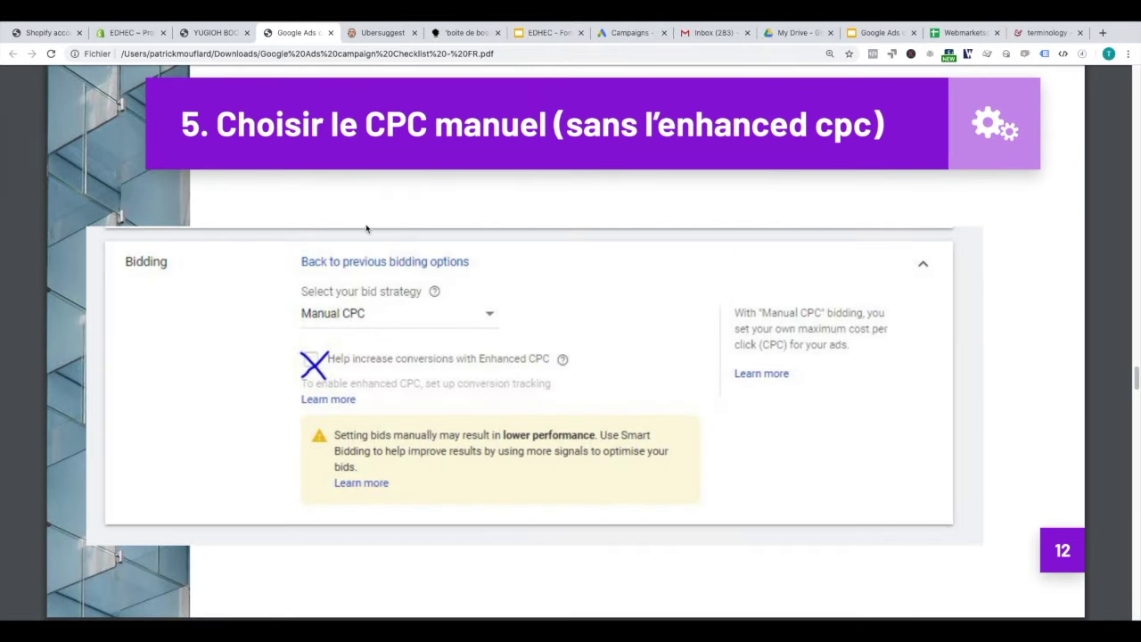
scroll(364, 230, up, 20)
scroll(363, 234, up, 20)
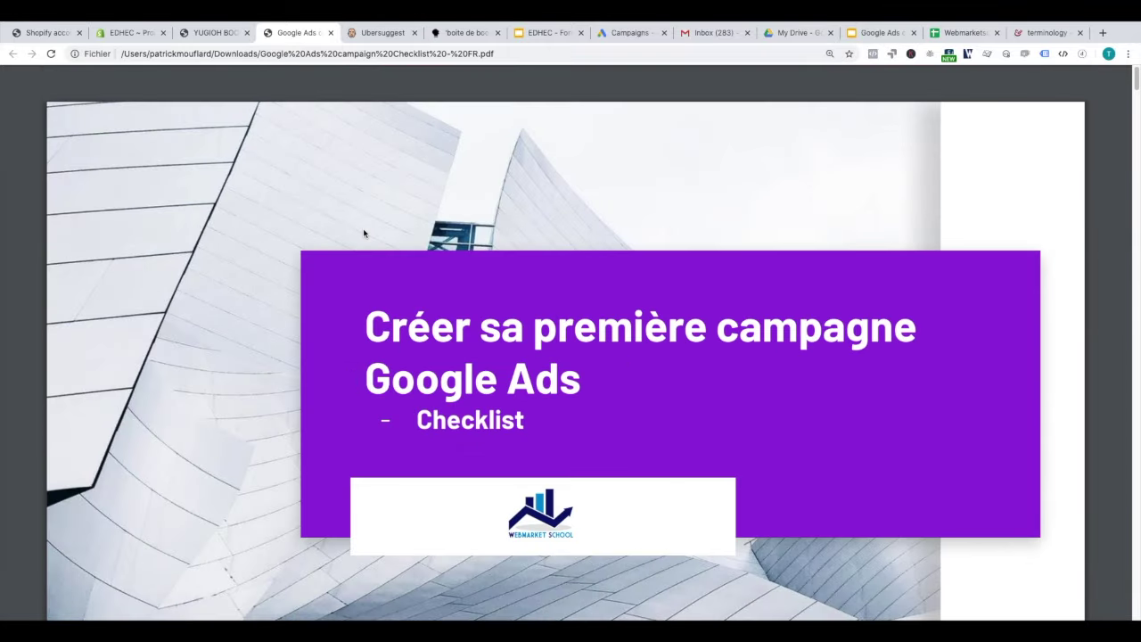